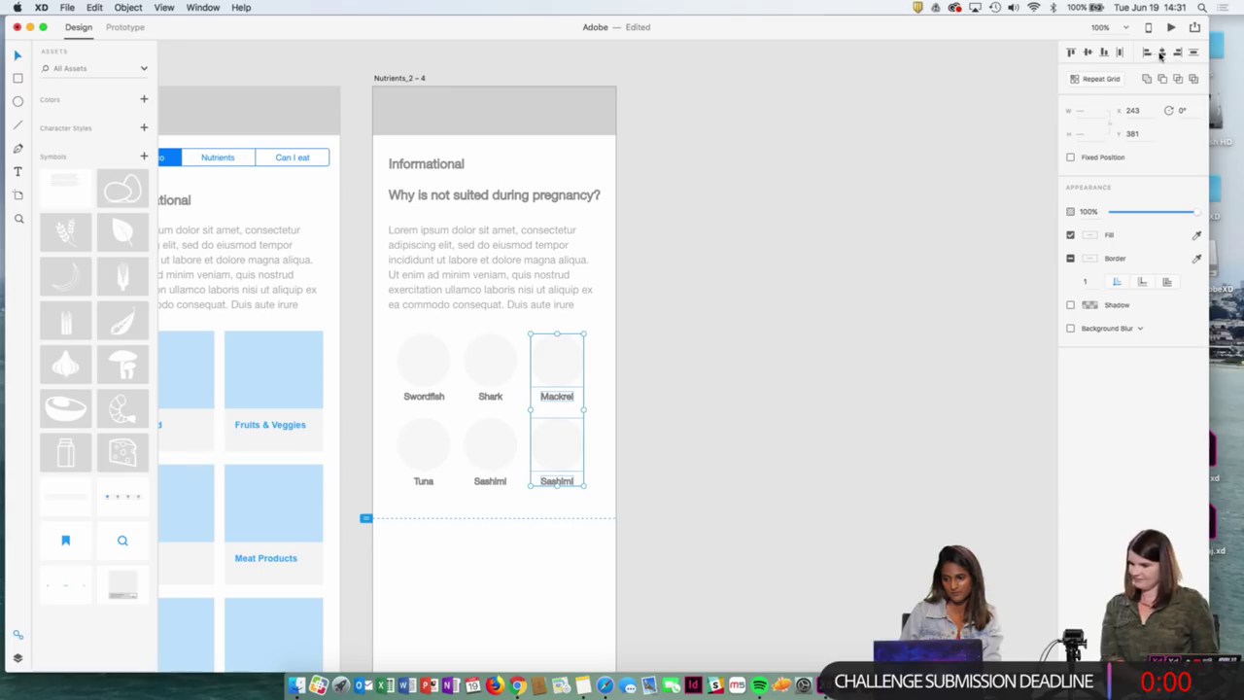
Replace the last label in the second row of circles on the Nutrients_2 – 4 artboard with "Sushi"
click(819, 400)
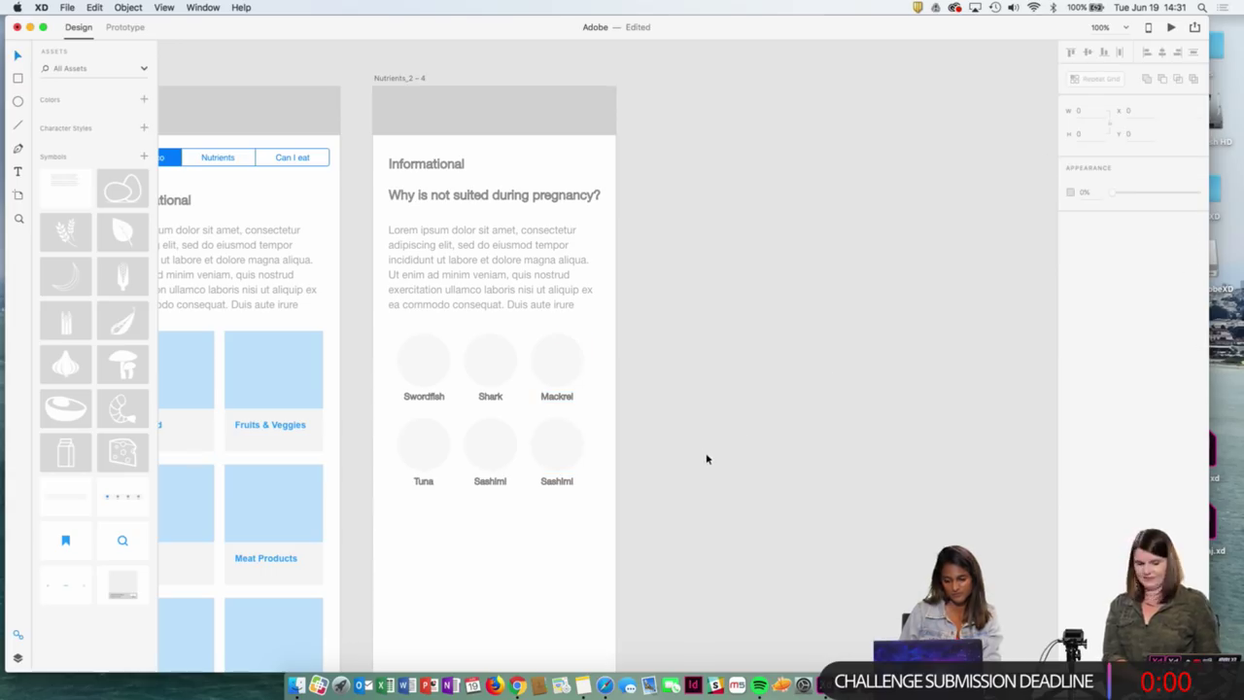
double_click(568, 483)
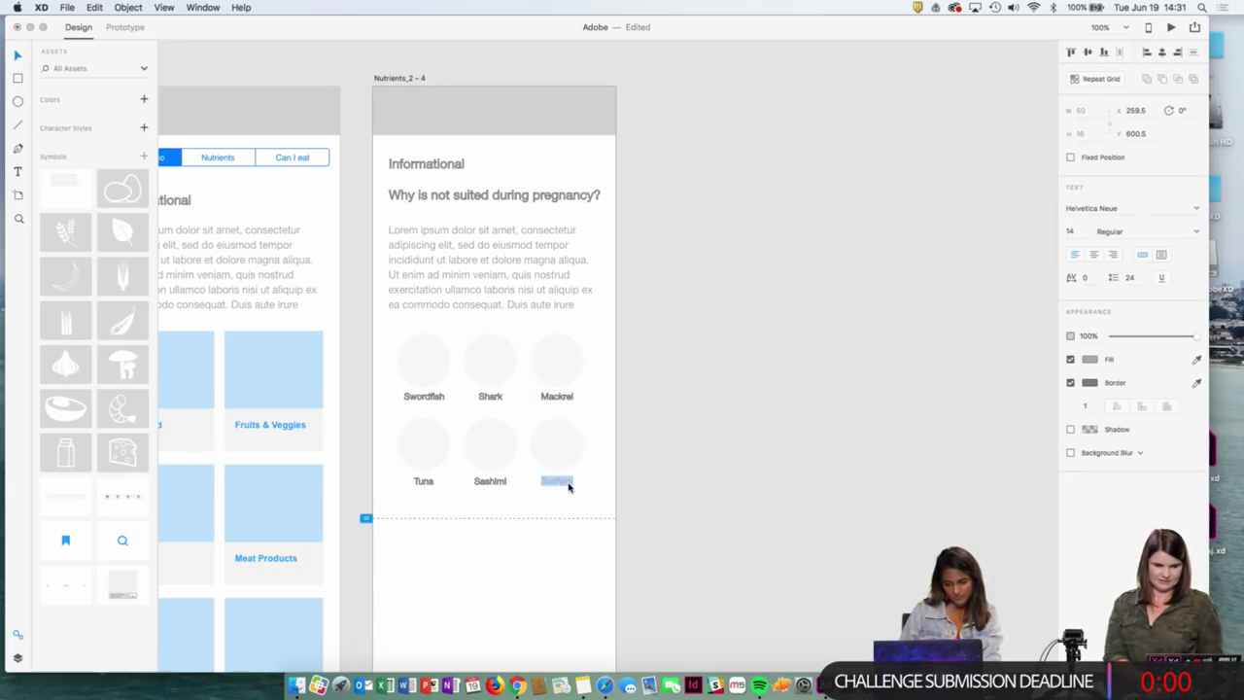
click(568, 483)
double_click(569, 480)
text(Su)
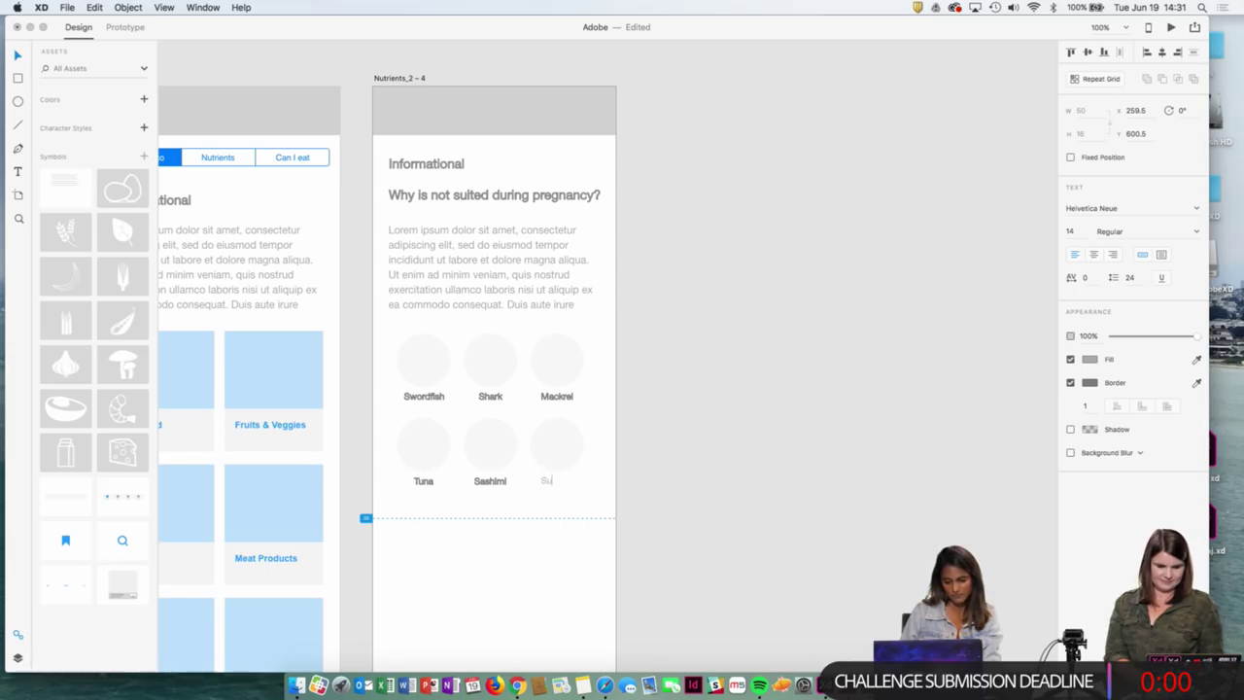
text(shi)
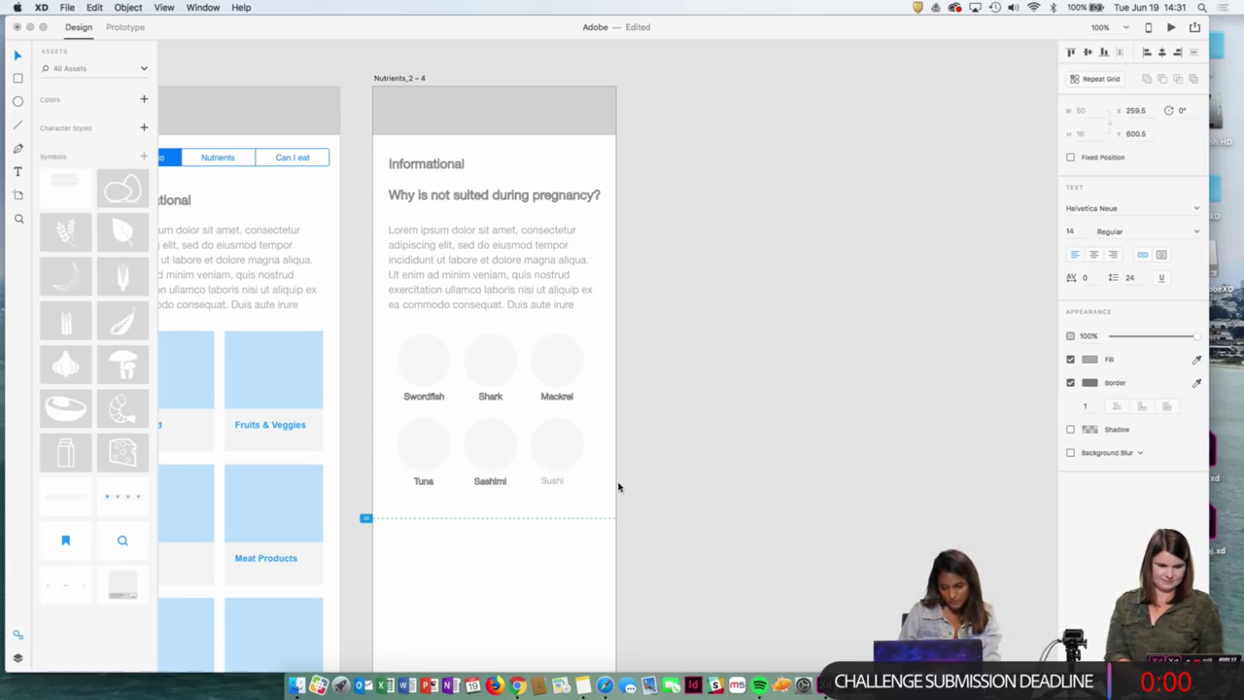
key(Escape)
Center the Sushi label horizontally with the circle above it
click(571, 467)
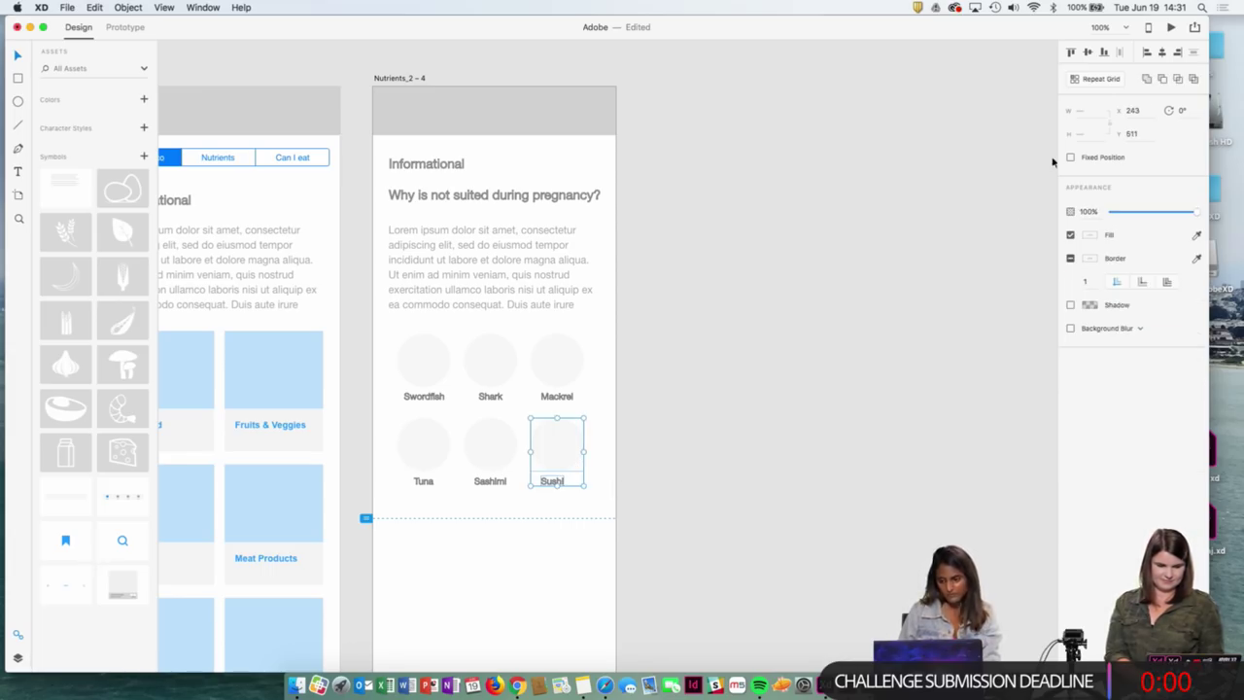
click(1161, 52)
click(745, 369)
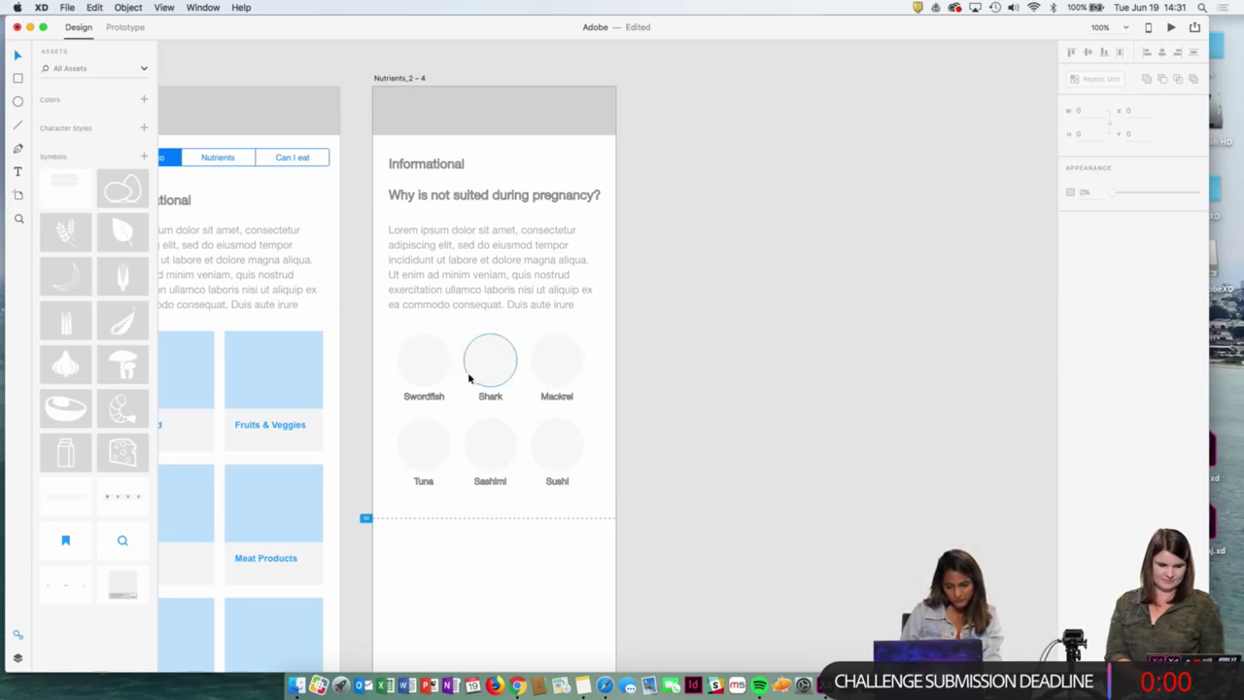
Shorten the Nutrients_2 – 4 artboard to a height of about 668, ending just below the food labels
scroll(472, 356, down, 1)
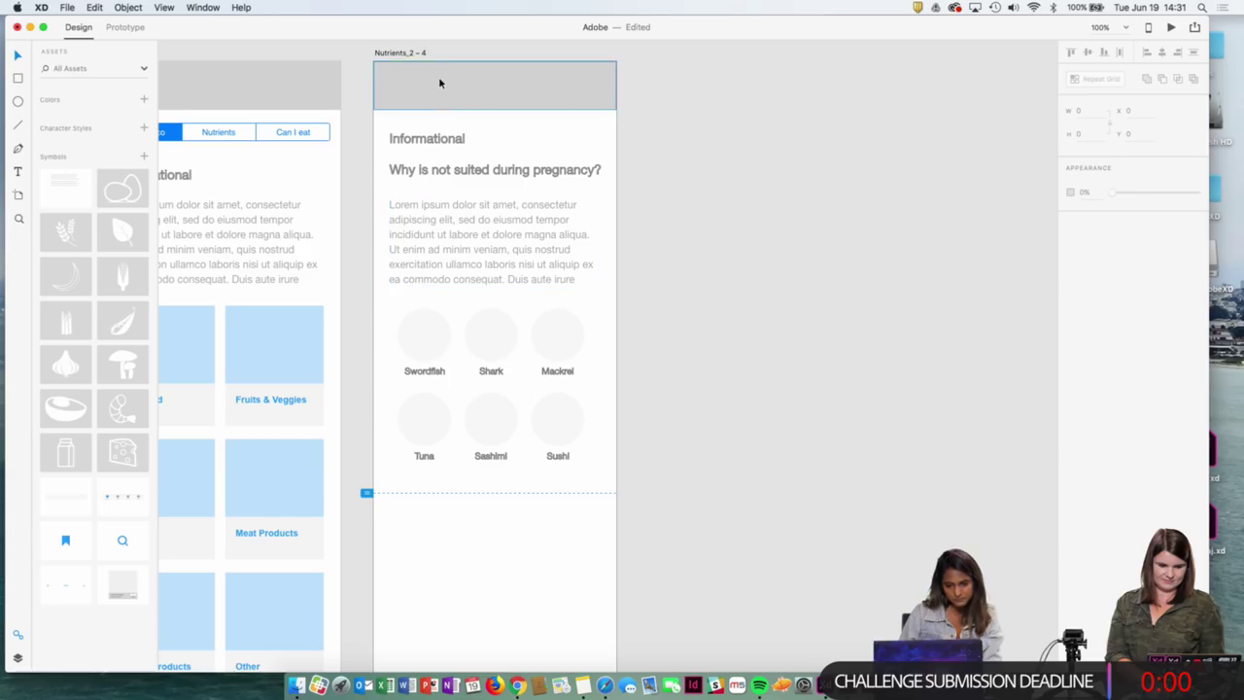
click(418, 51)
scroll(492, 321, down, 5)
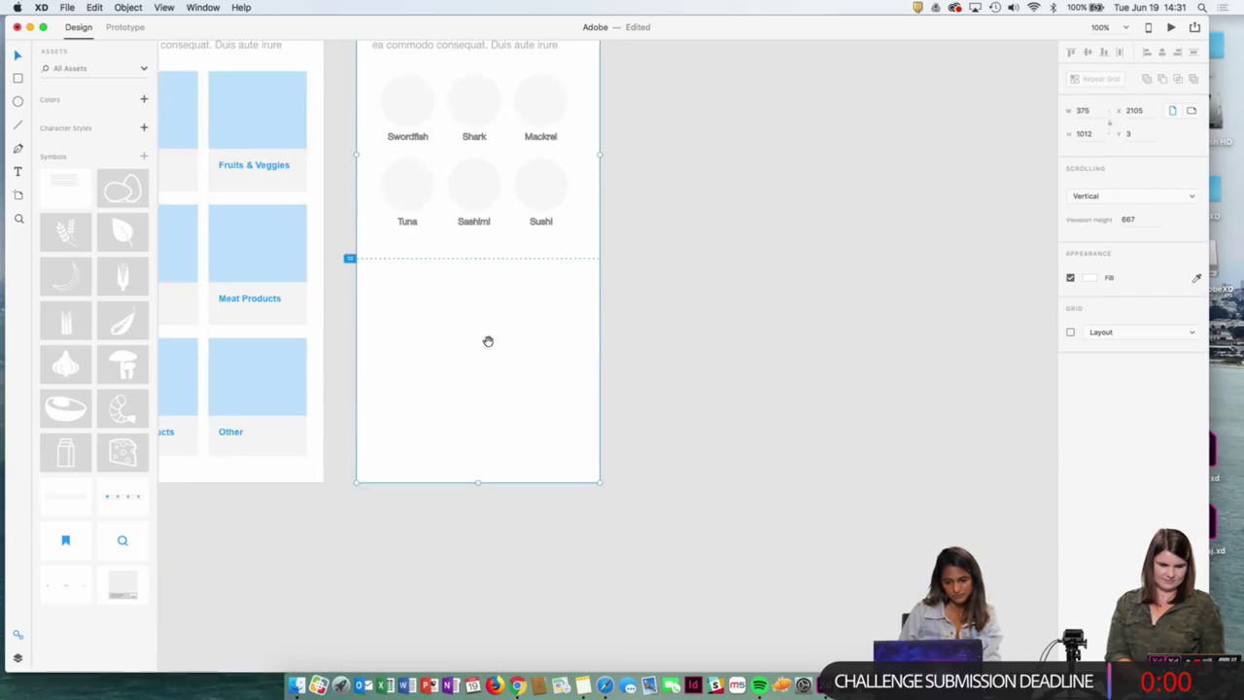
scroll(484, 408, up, 2)
drag(475, 531, 478, 308)
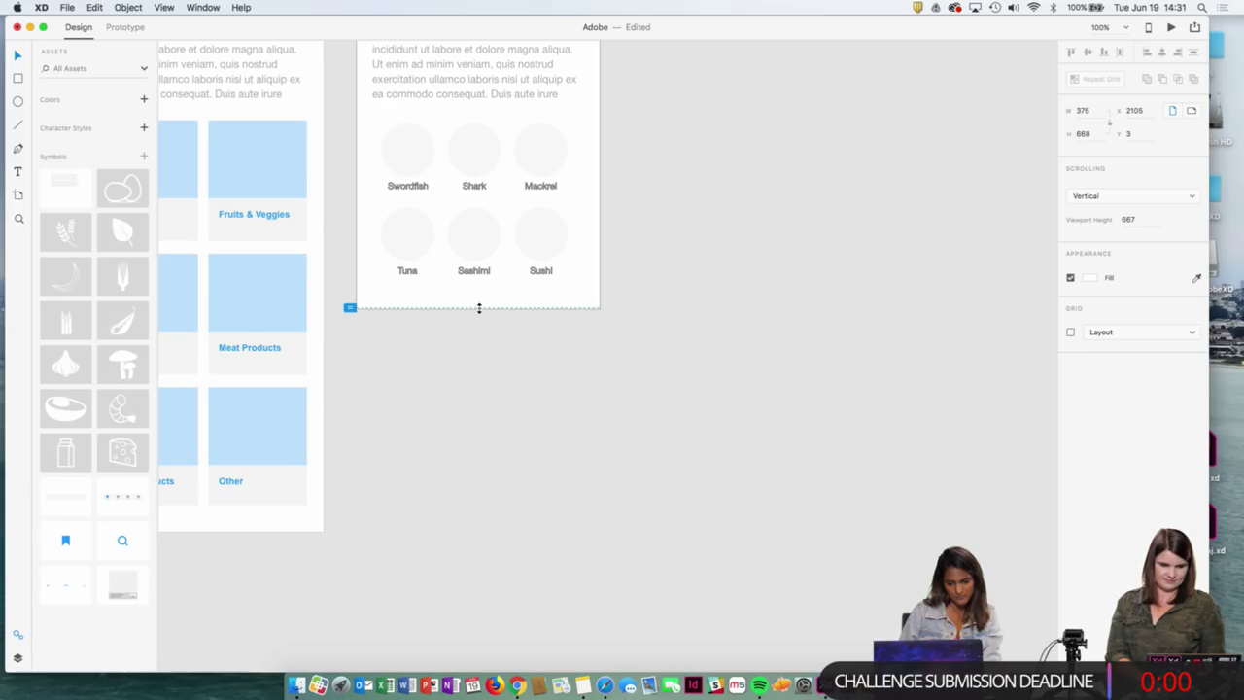
Extend the Daily recommendations_1 artboard downward to a height of about 1151
drag(486, 375, 579, 510)
drag(593, 382, 604, 433)
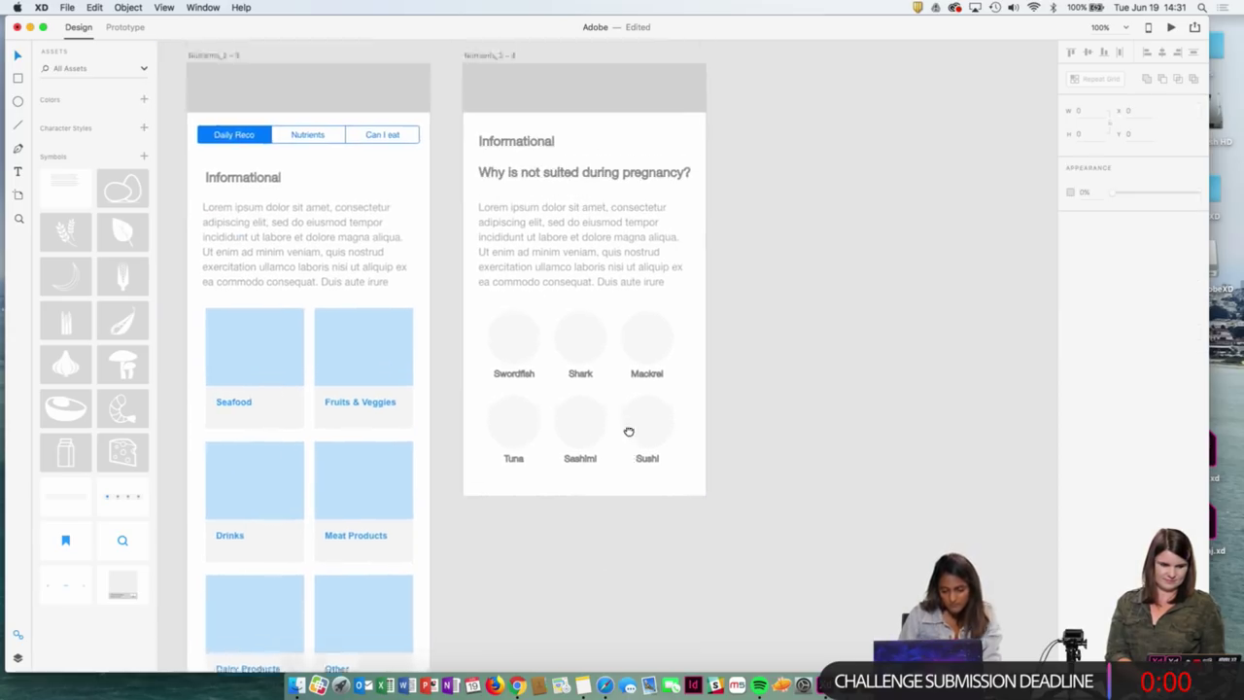
scroll(383, 410, left, 10)
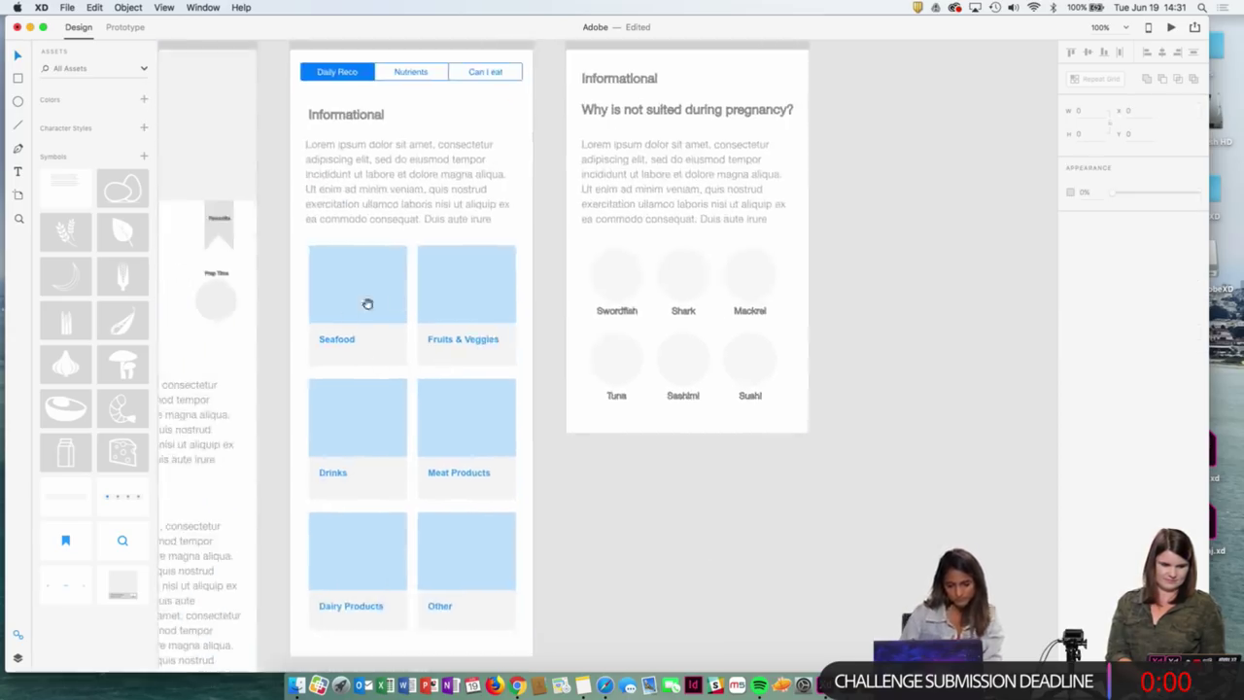
scroll(463, 242, left, 20)
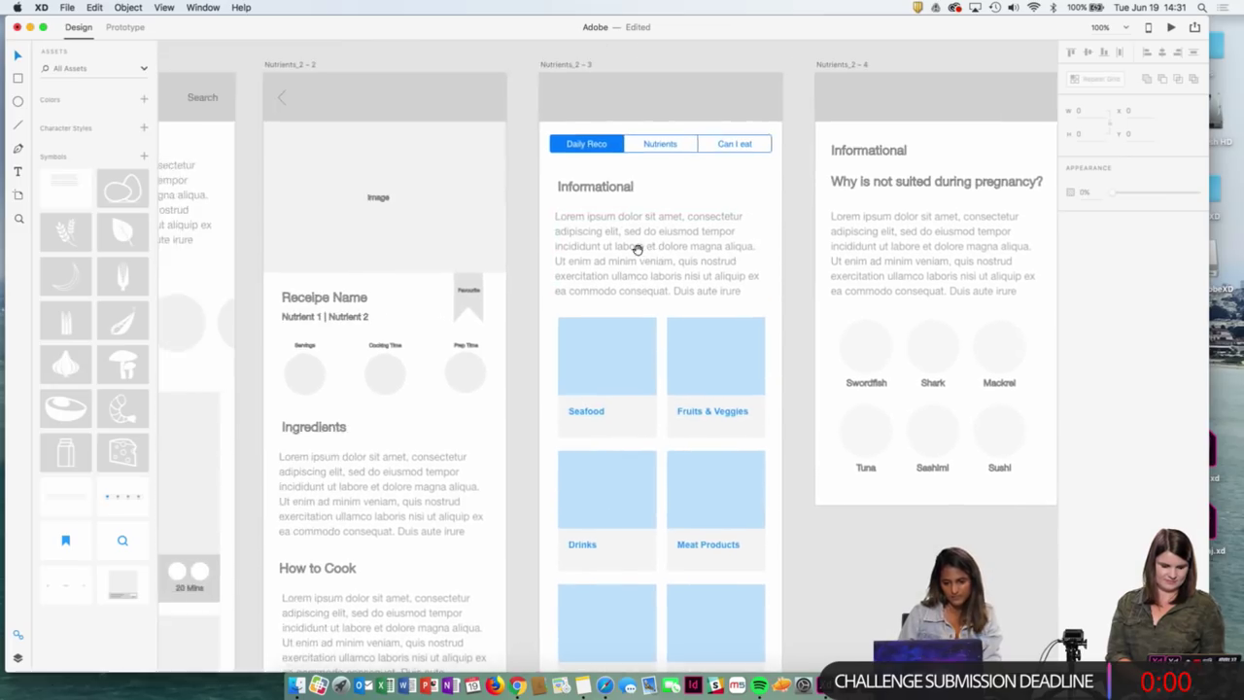
scroll(513, 194, left, 6)
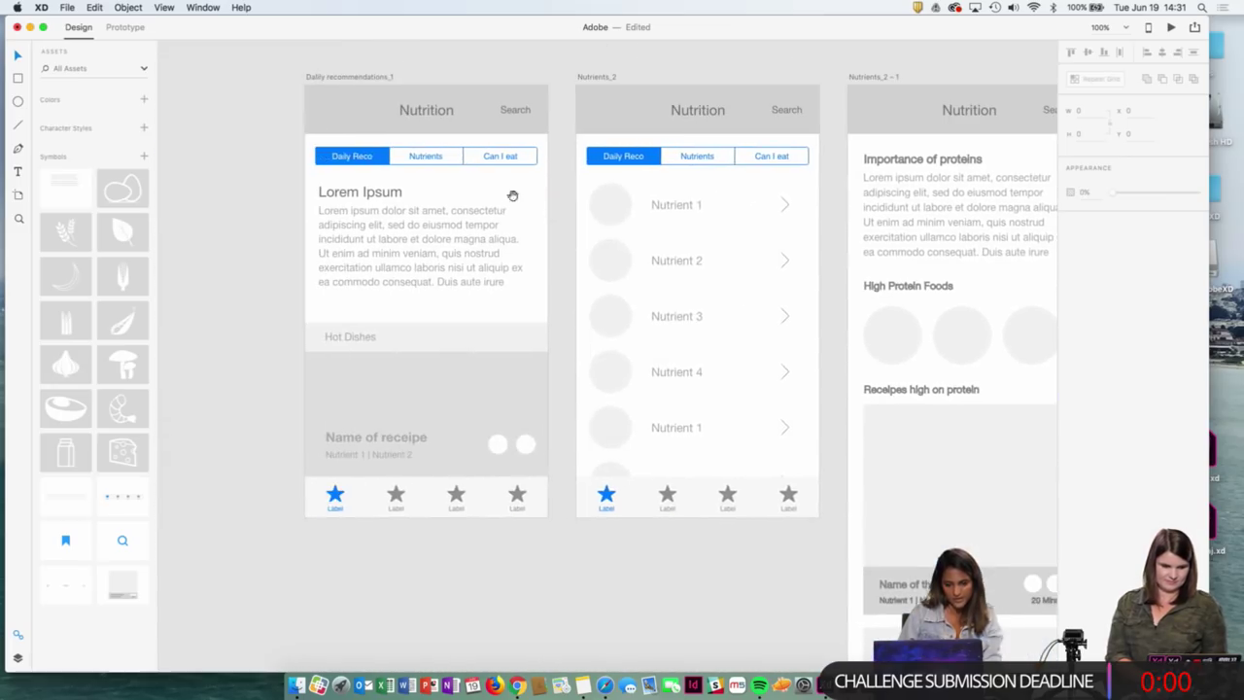
scroll(528, 275, up, 2)
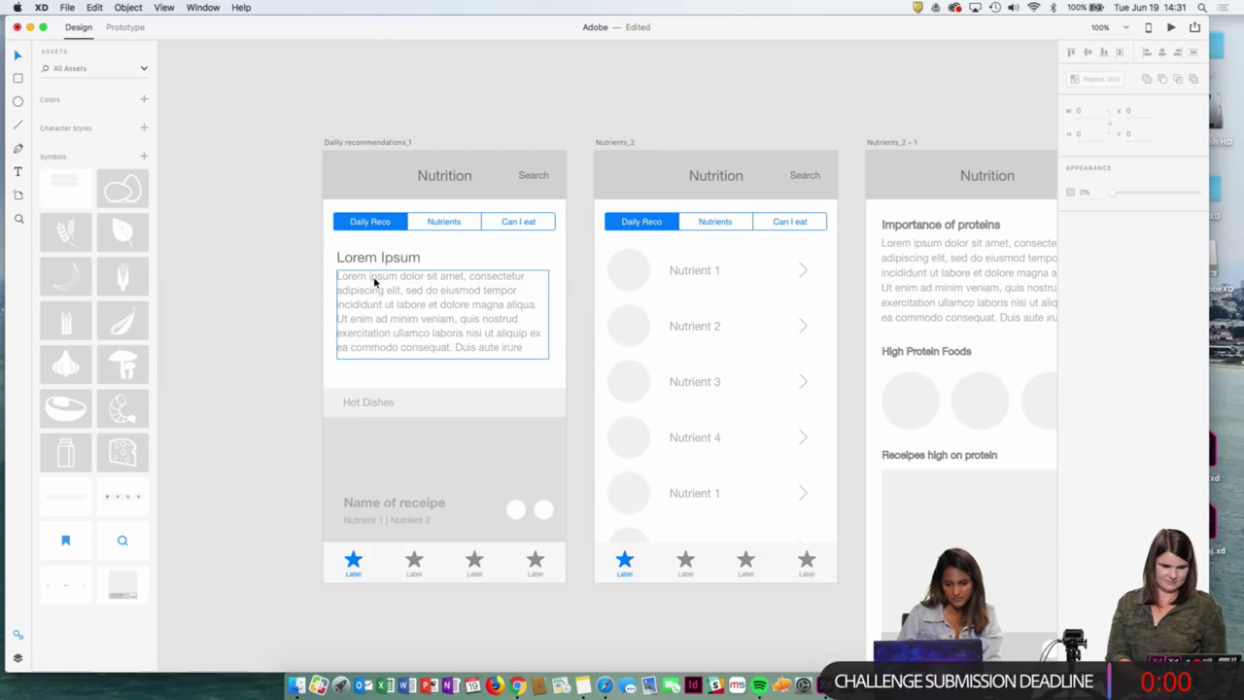
click(390, 142)
scroll(452, 437, down, 9)
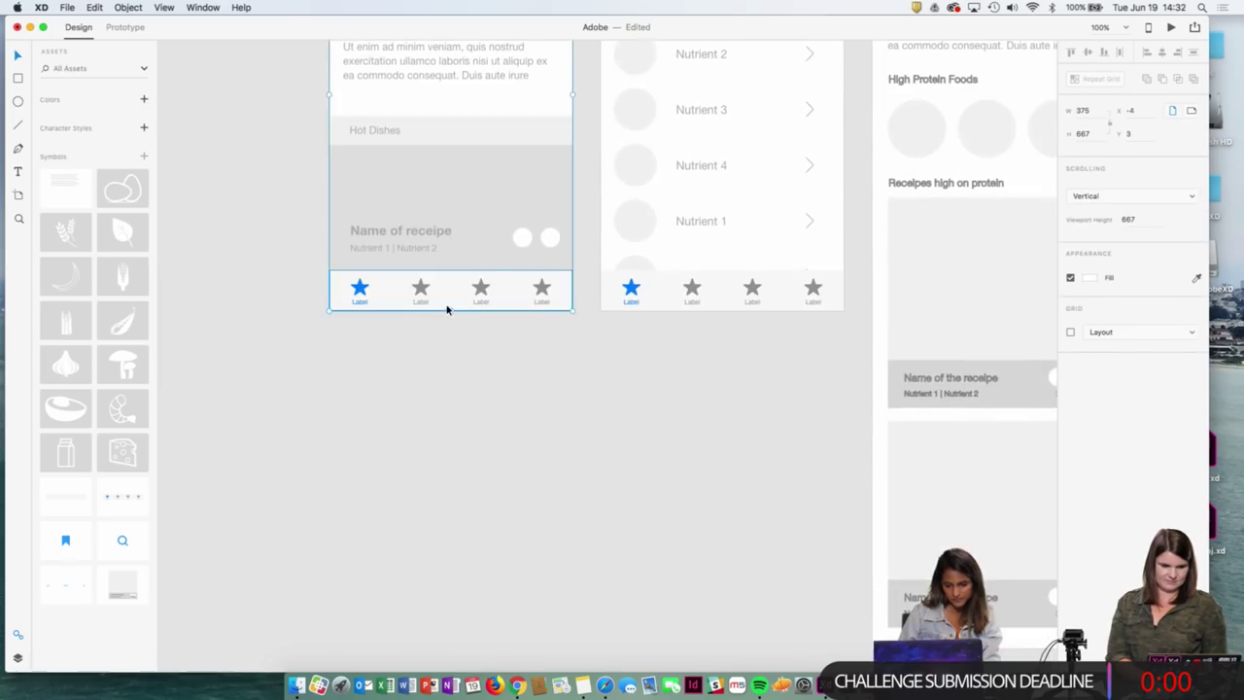
drag(450, 310, 446, 623)
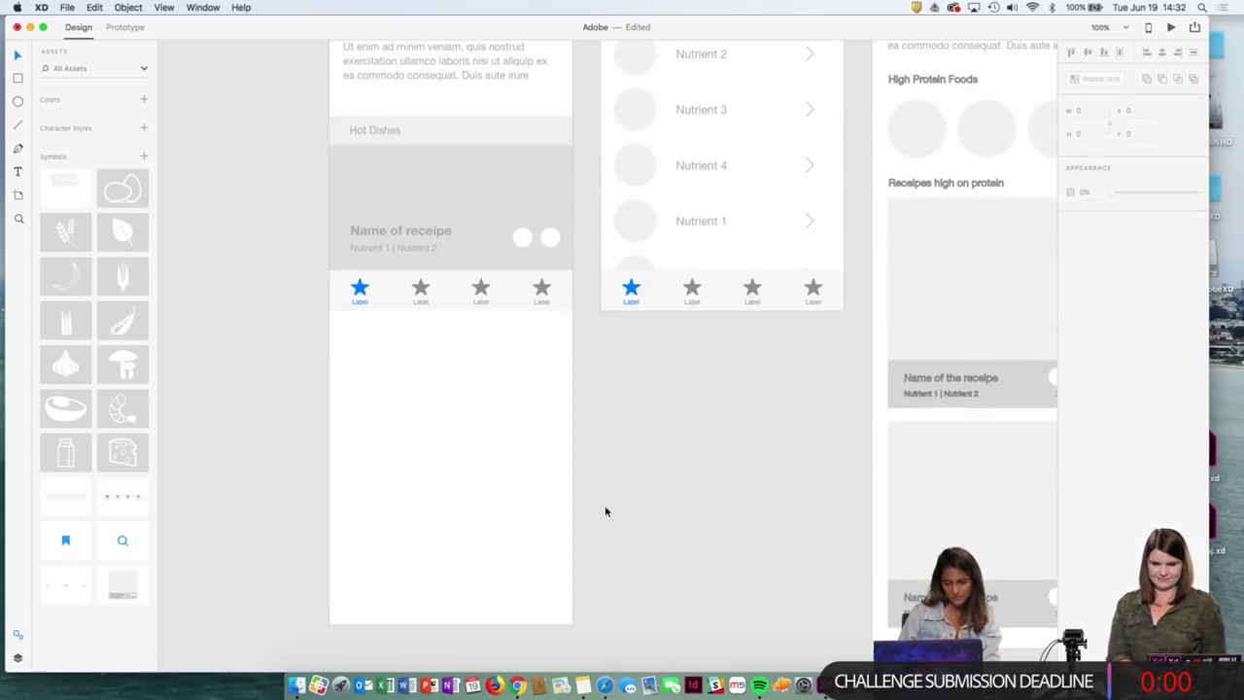
Delete the star-icon tab bar from the Daily recommendations_1 artboard
click(544, 302)
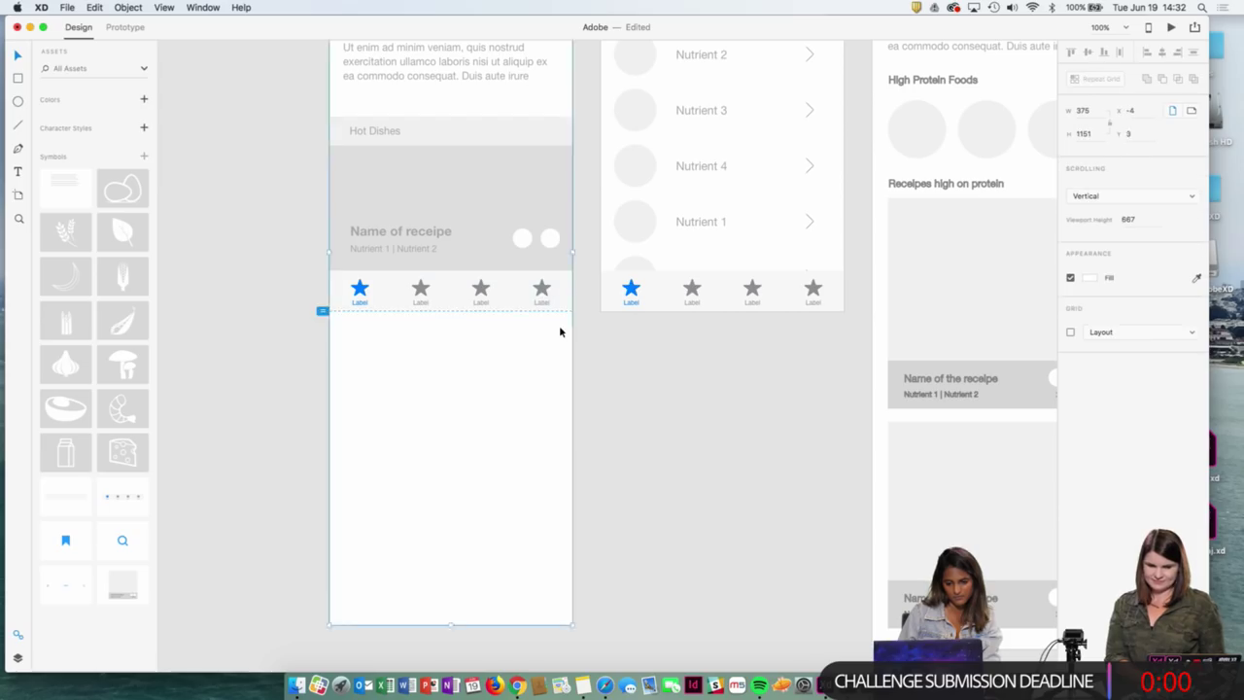
drag(558, 327, 392, 308)
key(ctrl+z)
click(535, 289)
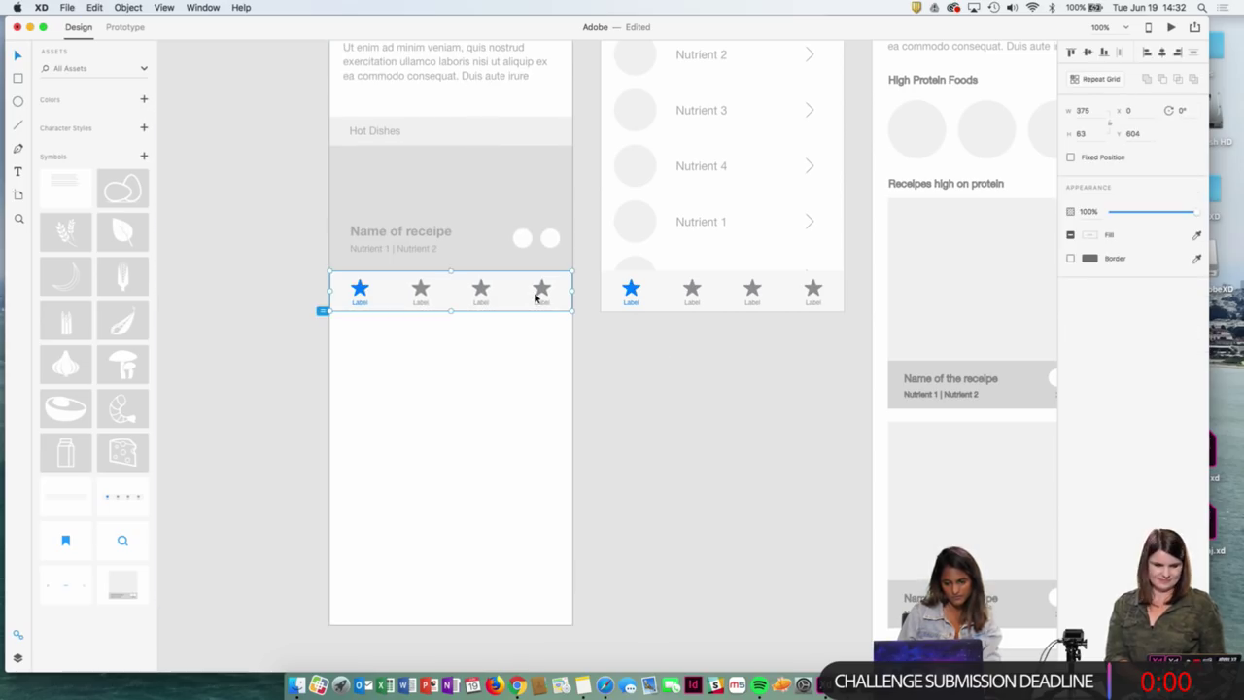
key(Delete)
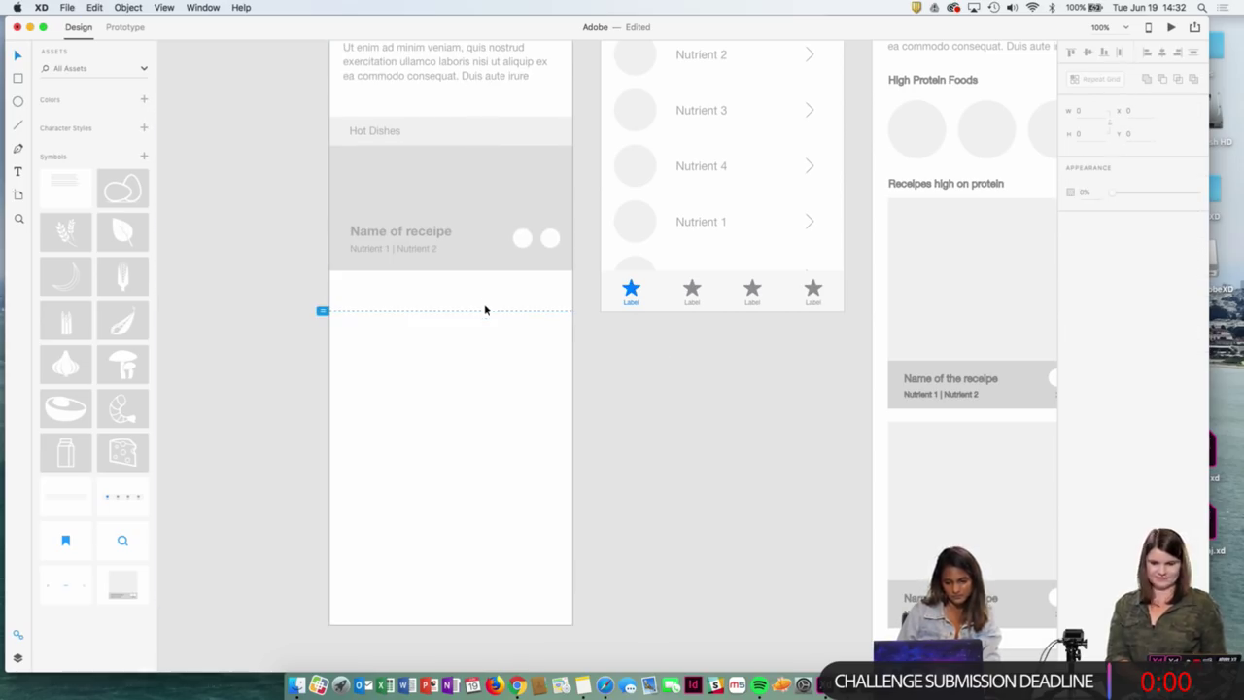
click(477, 258)
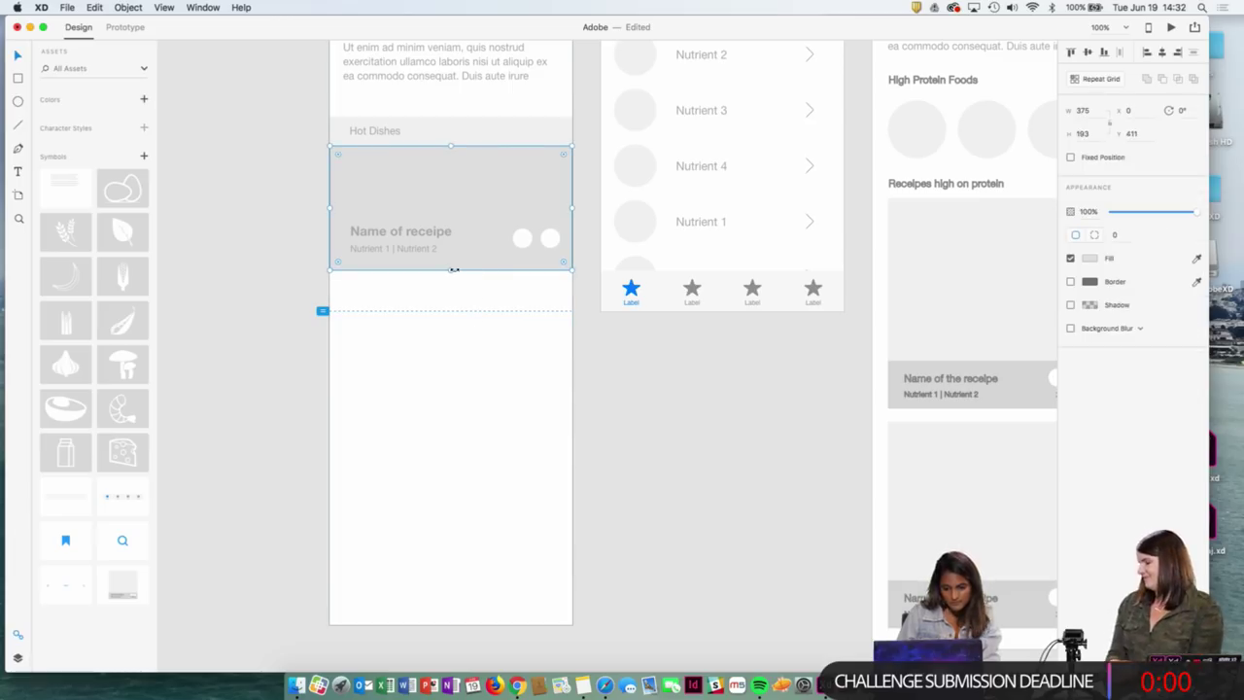
click(472, 340)
scroll(456, 296, right, 3)
scroll(455, 296, up, 2)
click(459, 250)
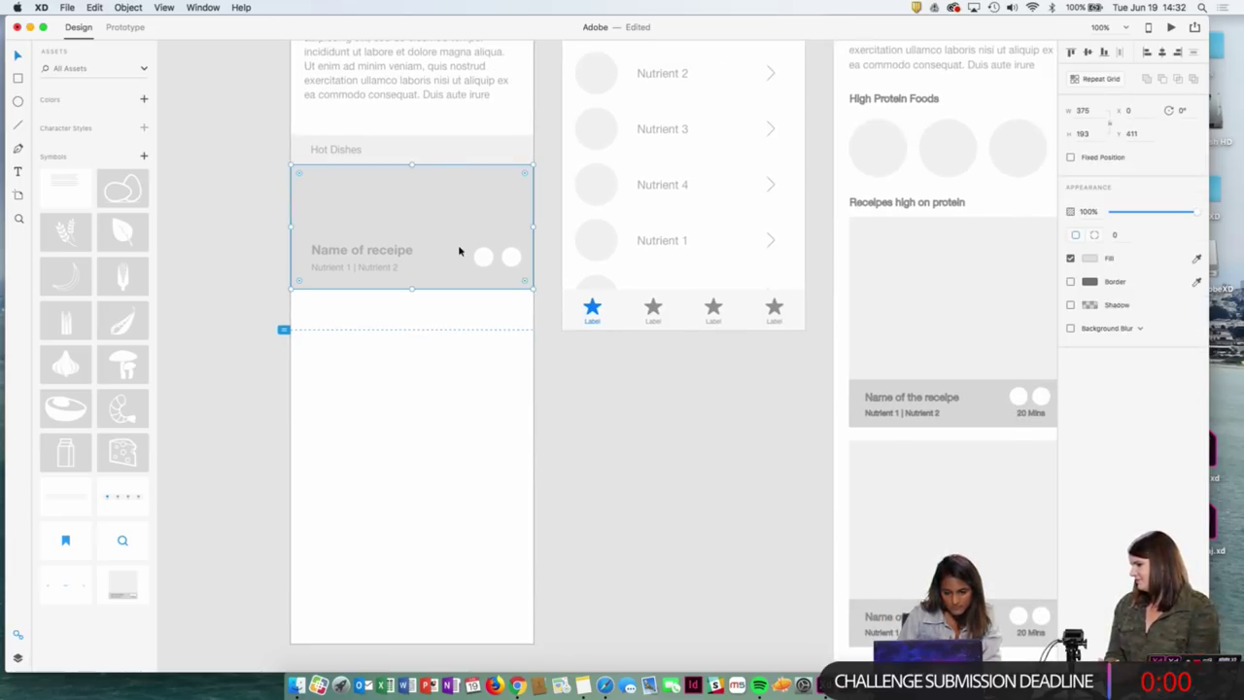
right_click(459, 251)
key(Escape)
key(Escape)
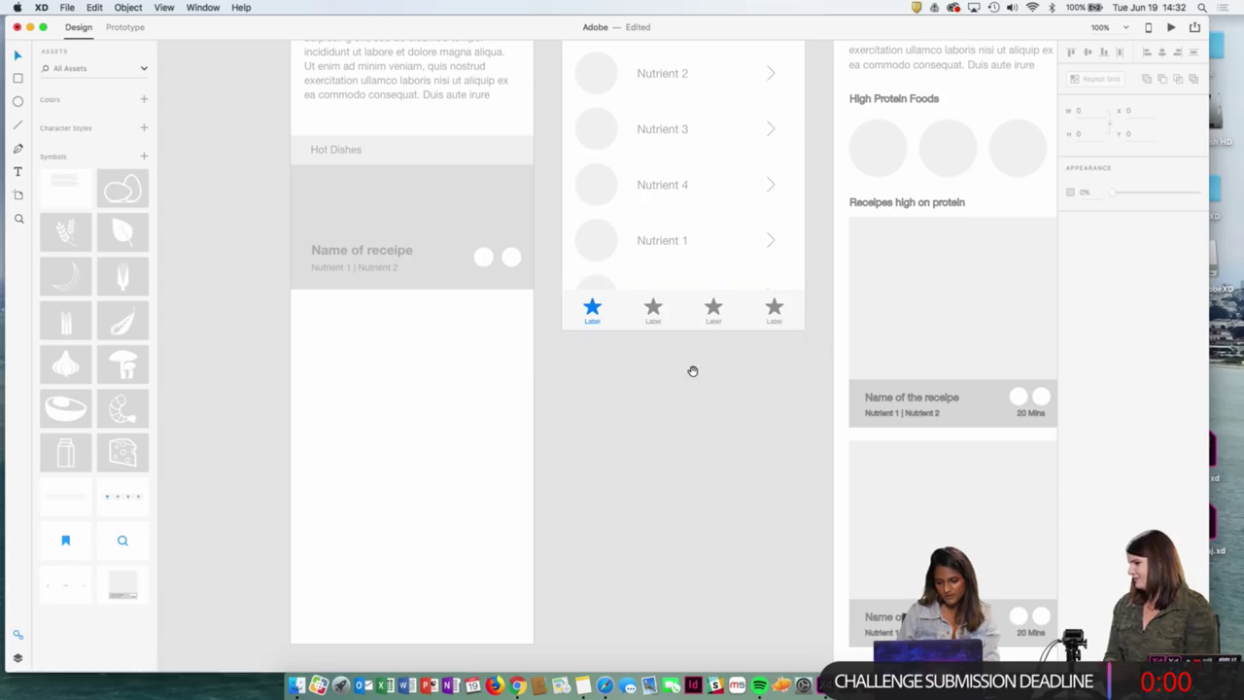
Ungroup the recipe card grid on the Nutrients_2 – 1 artboard and select its first card
scroll(693, 372, right, 3)
scroll(693, 371, up, 1)
click(822, 367)
right_click(822, 364)
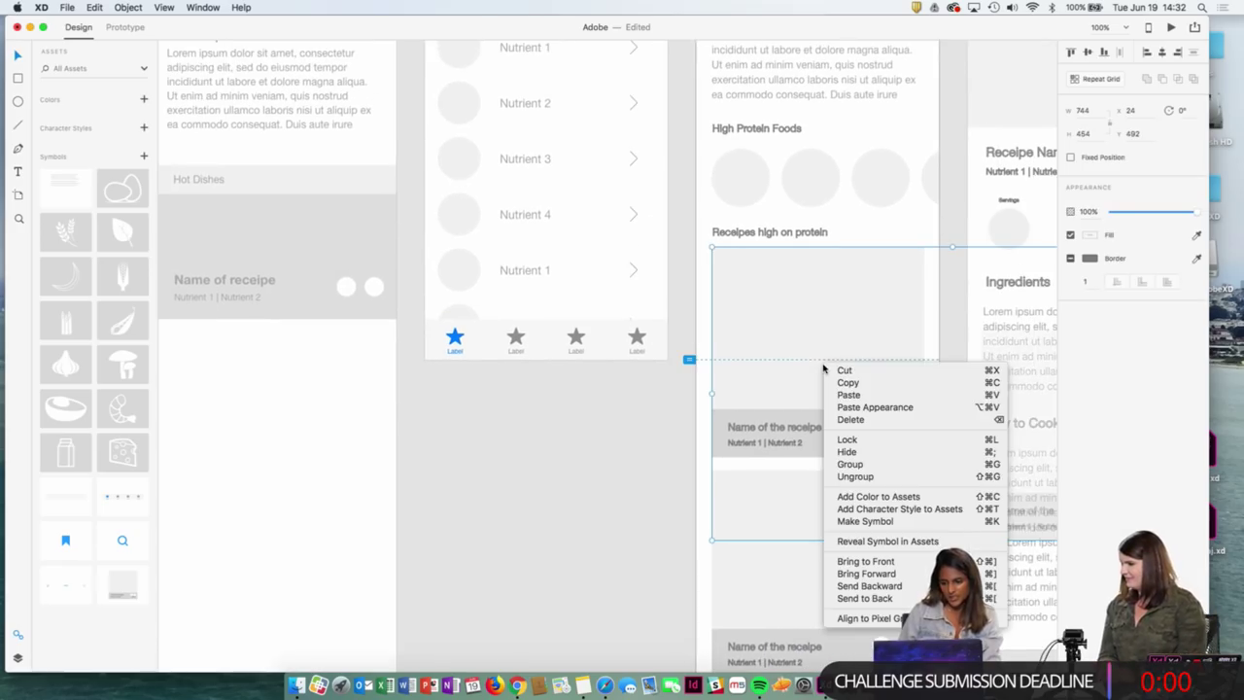
click(833, 475)
click(658, 472)
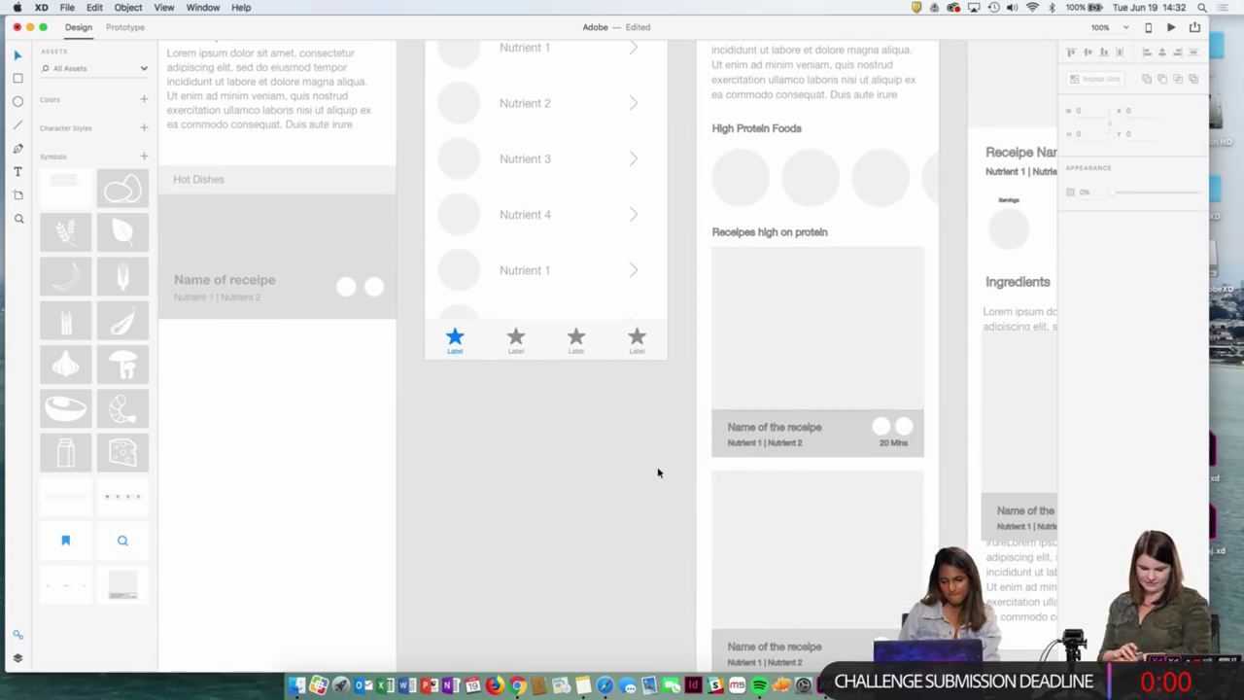
click(817, 344)
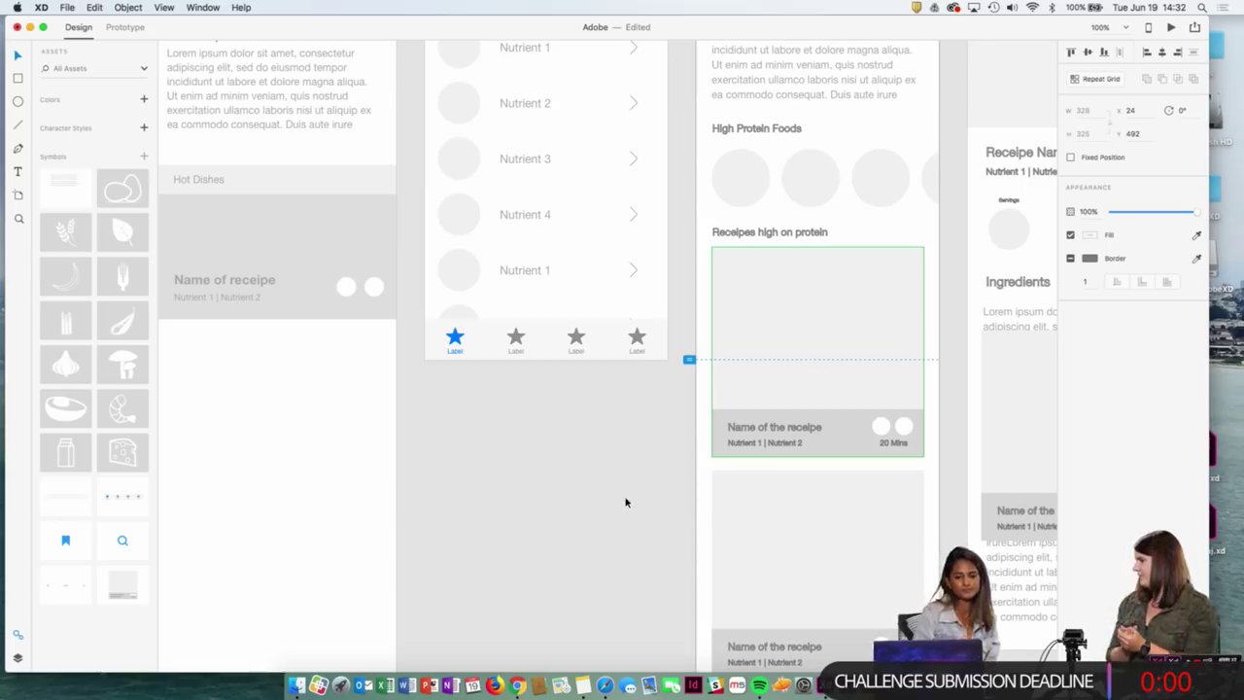
Shorten the Daily recommendations_1 artboard to a height of 667, level with the Nutrients_2 artboard
scroll(625, 499, down, 3)
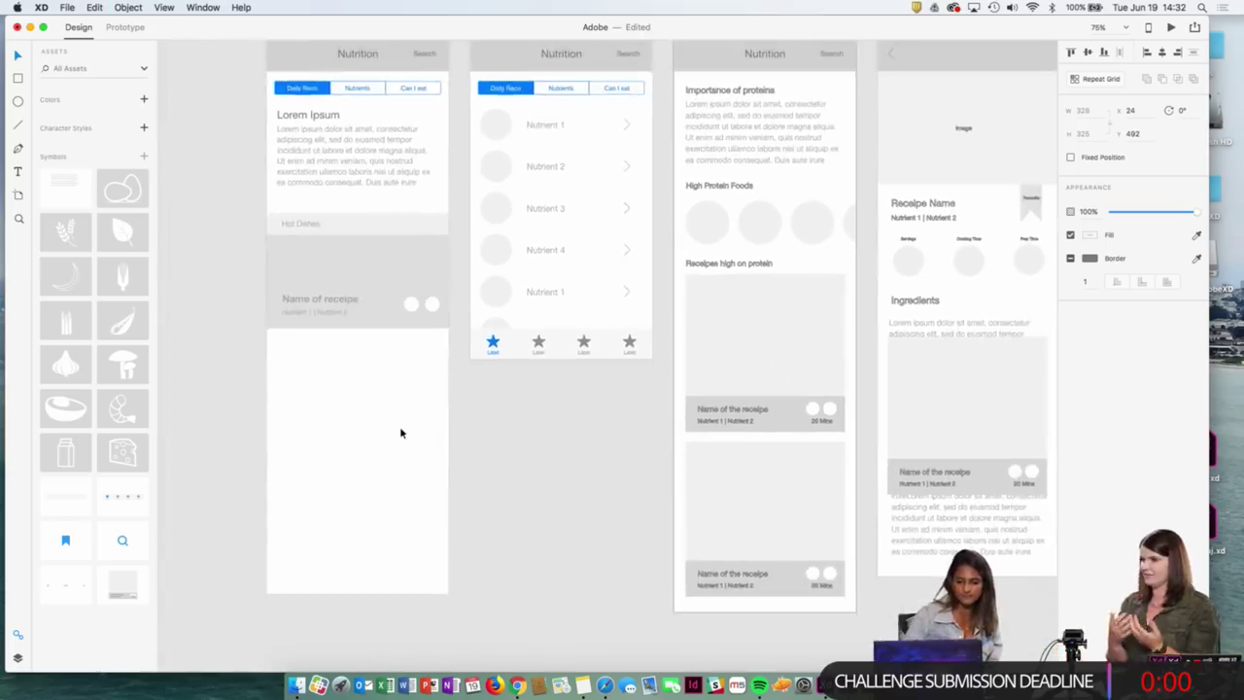
scroll(402, 431, up, 3)
click(318, 188)
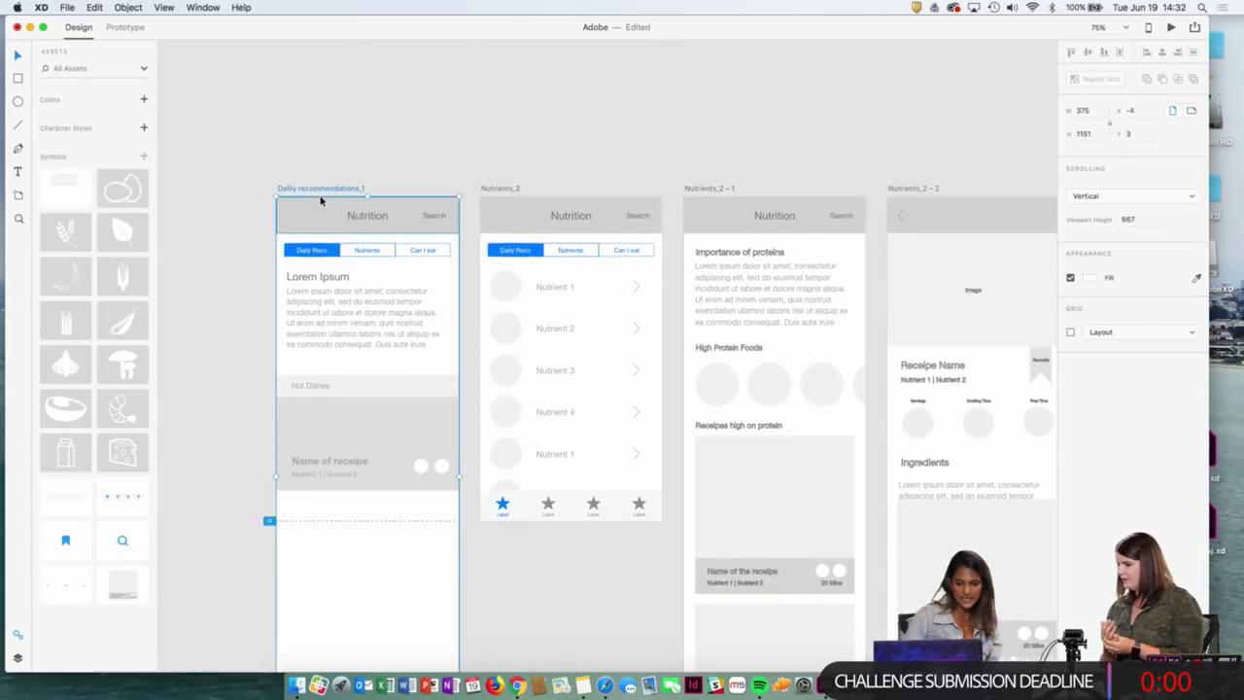
scroll(355, 425, down, 5)
drag(355, 426, 372, 169)
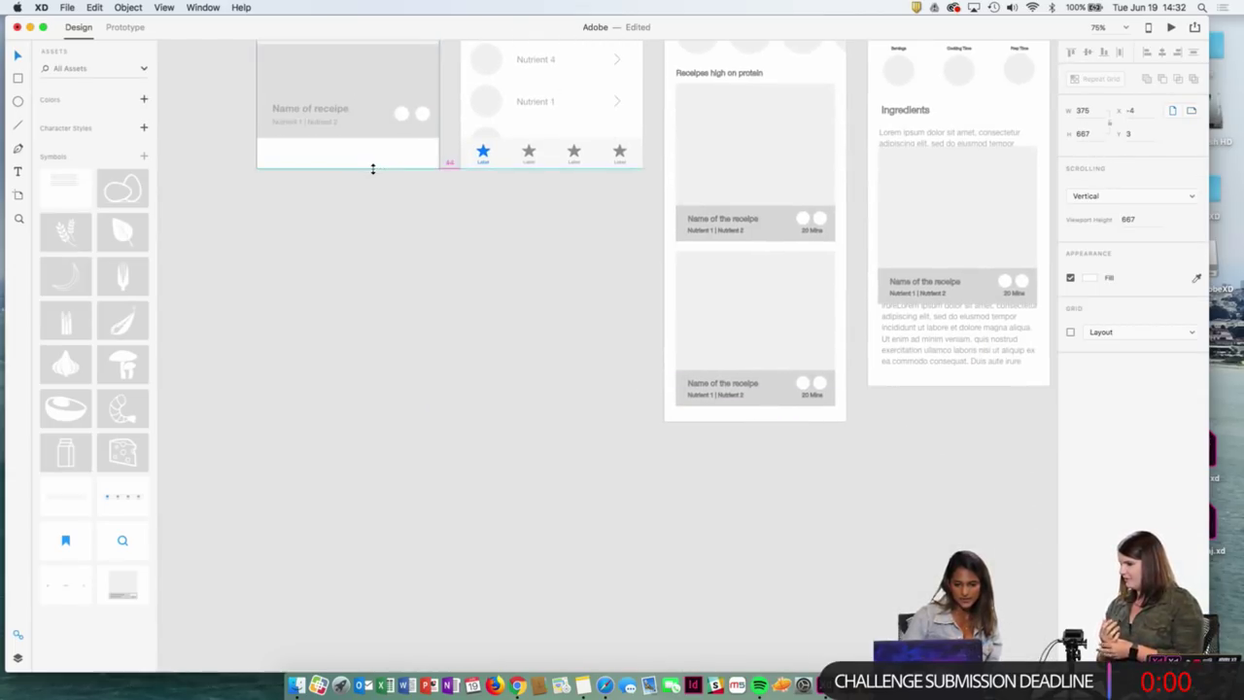
Review the wireframe screens in order from Daily recommendations_1 to Nutrients_2 – 4
scroll(375, 238, up, 5)
scroll(375, 238, right, 2)
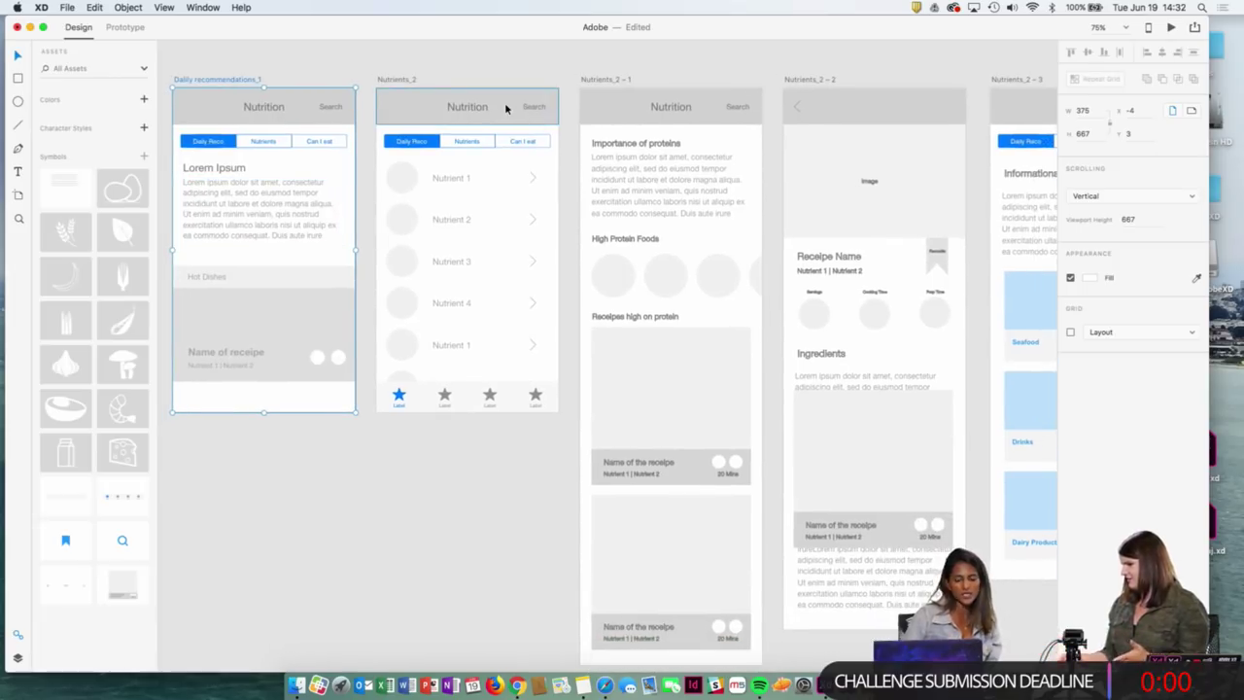
scroll(505, 108, up, 1)
scroll(505, 109, left, 1)
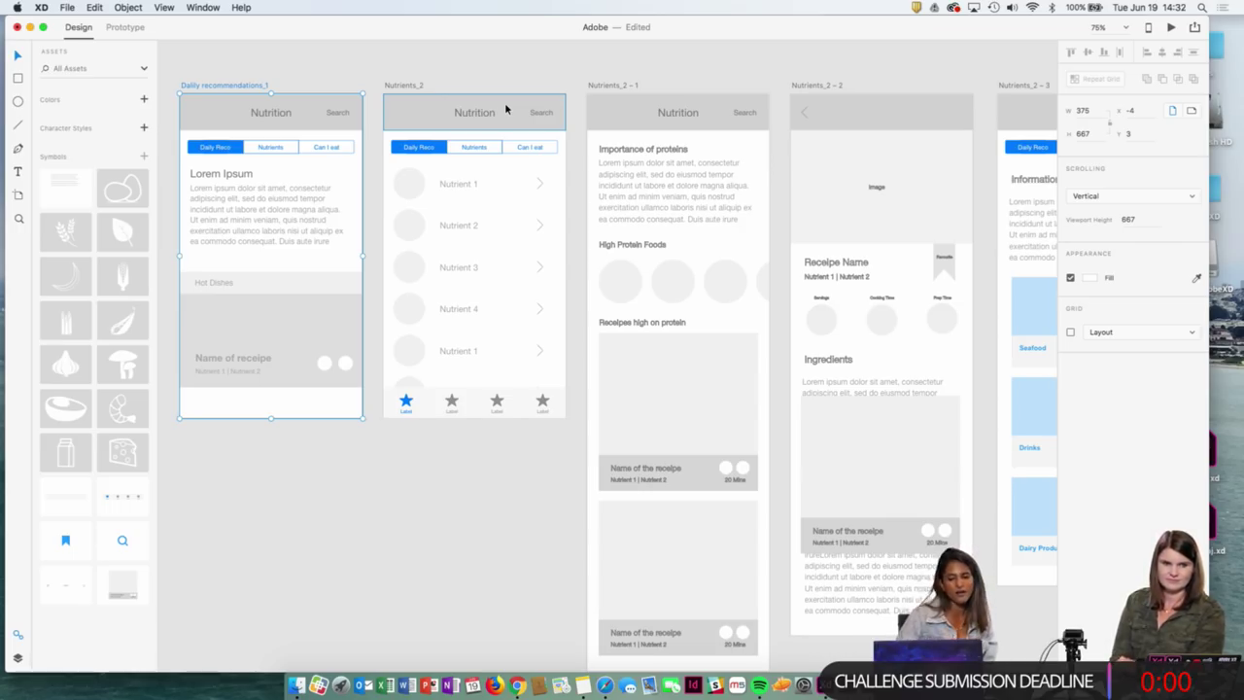
scroll(504, 109, right, 5)
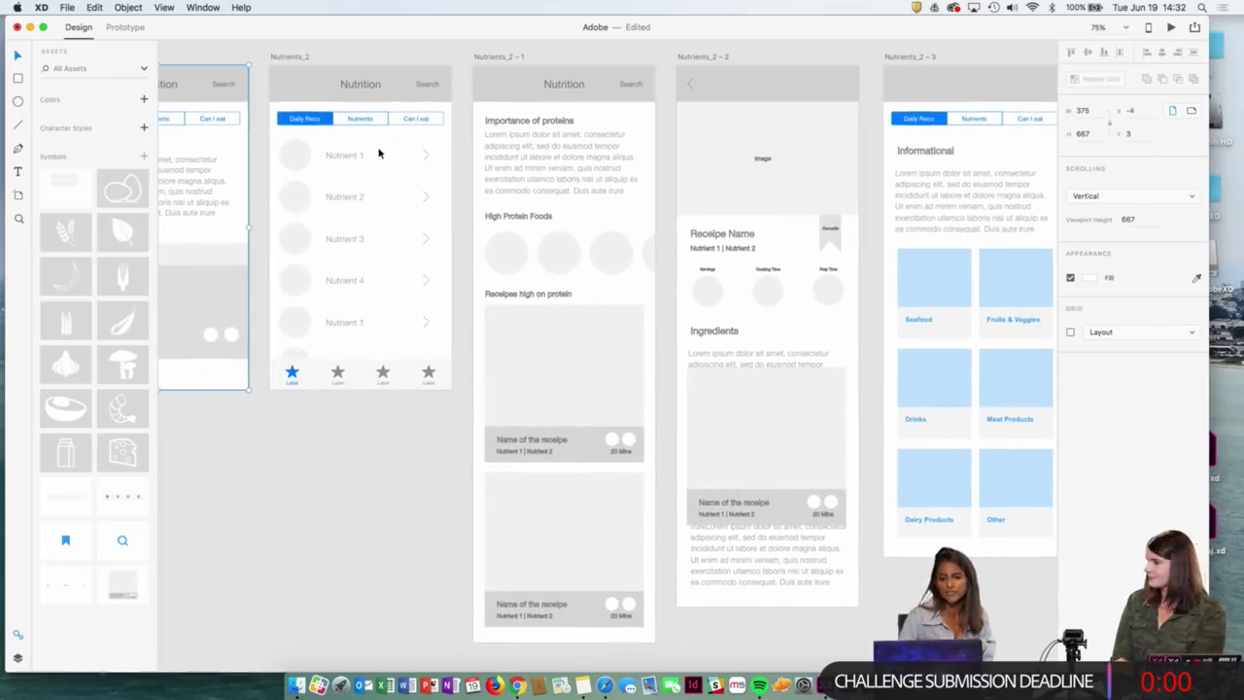
scroll(373, 166, right, 1)
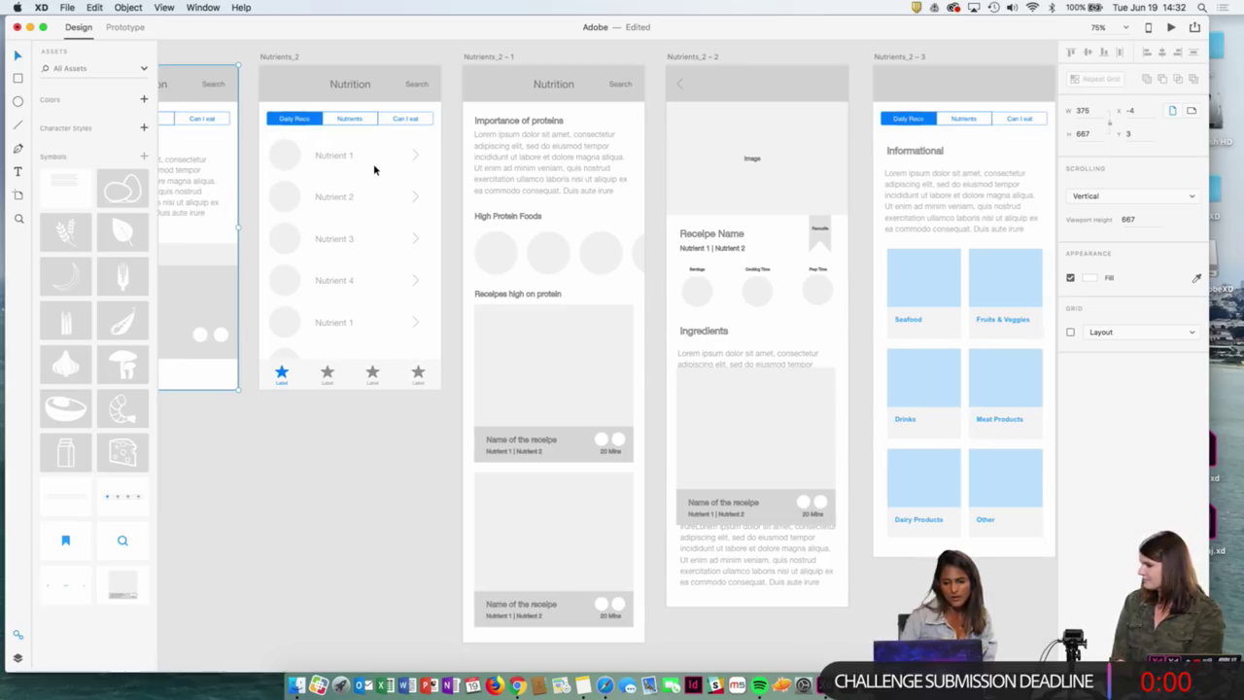
scroll(373, 169, right, 3)
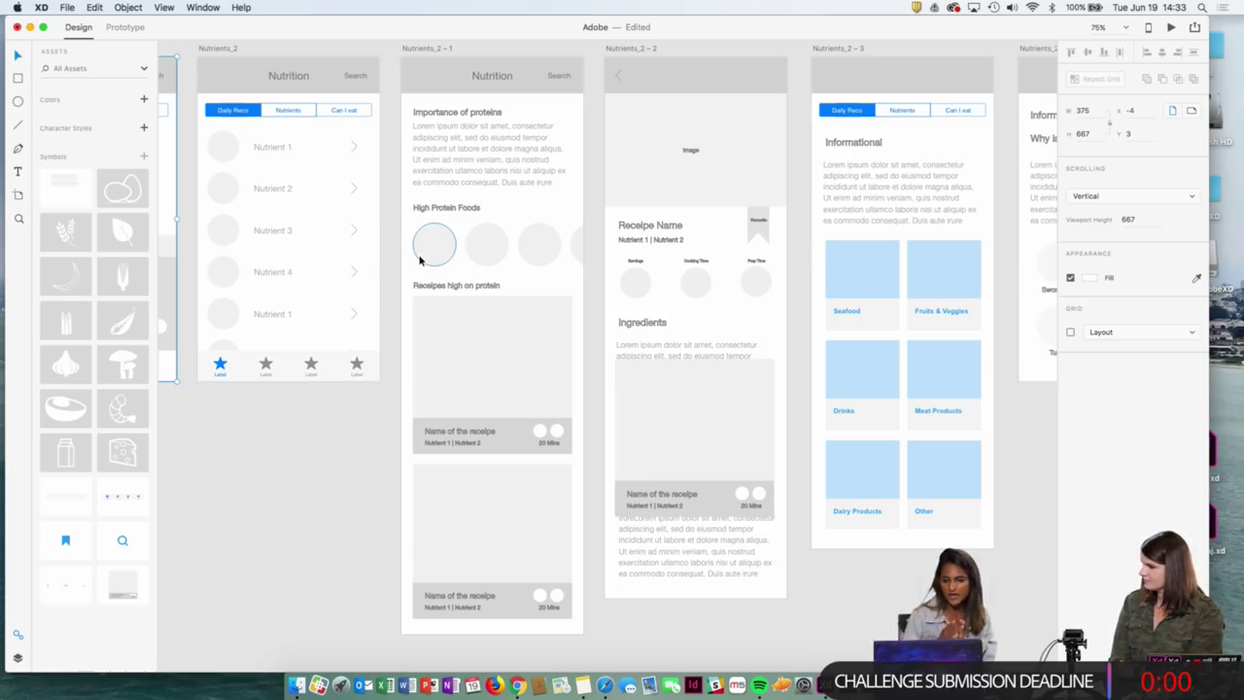
scroll(498, 254, right, 3)
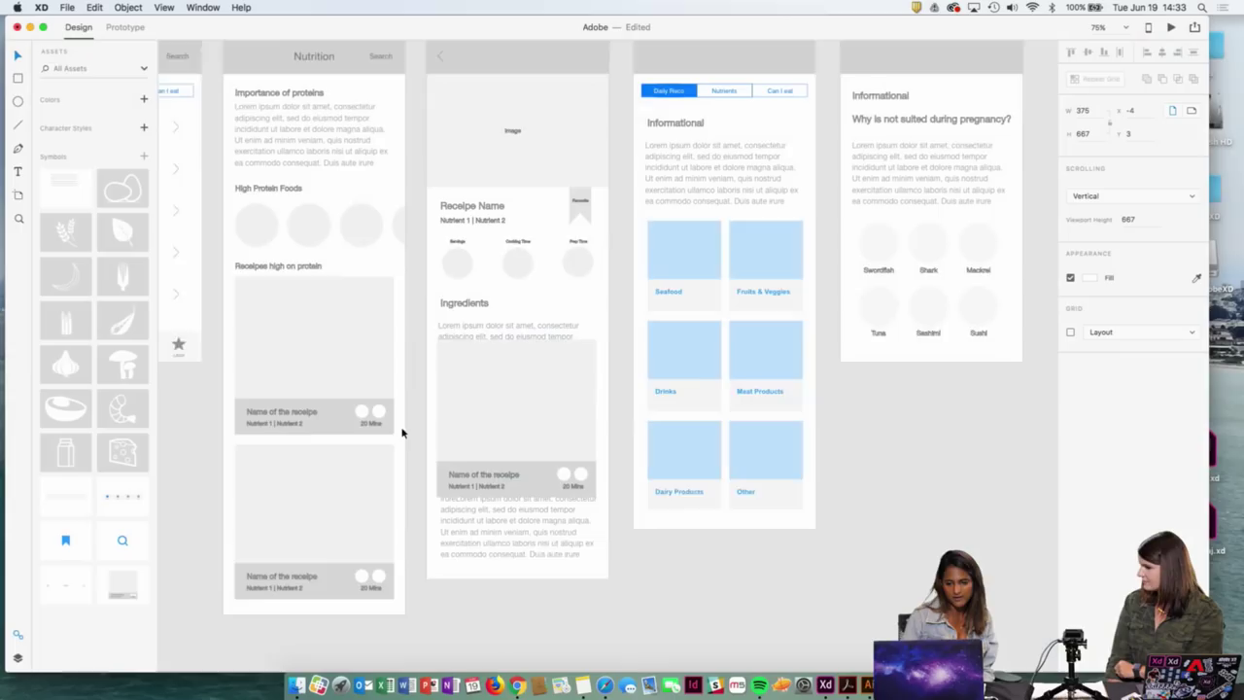
scroll(403, 430, right, 2)
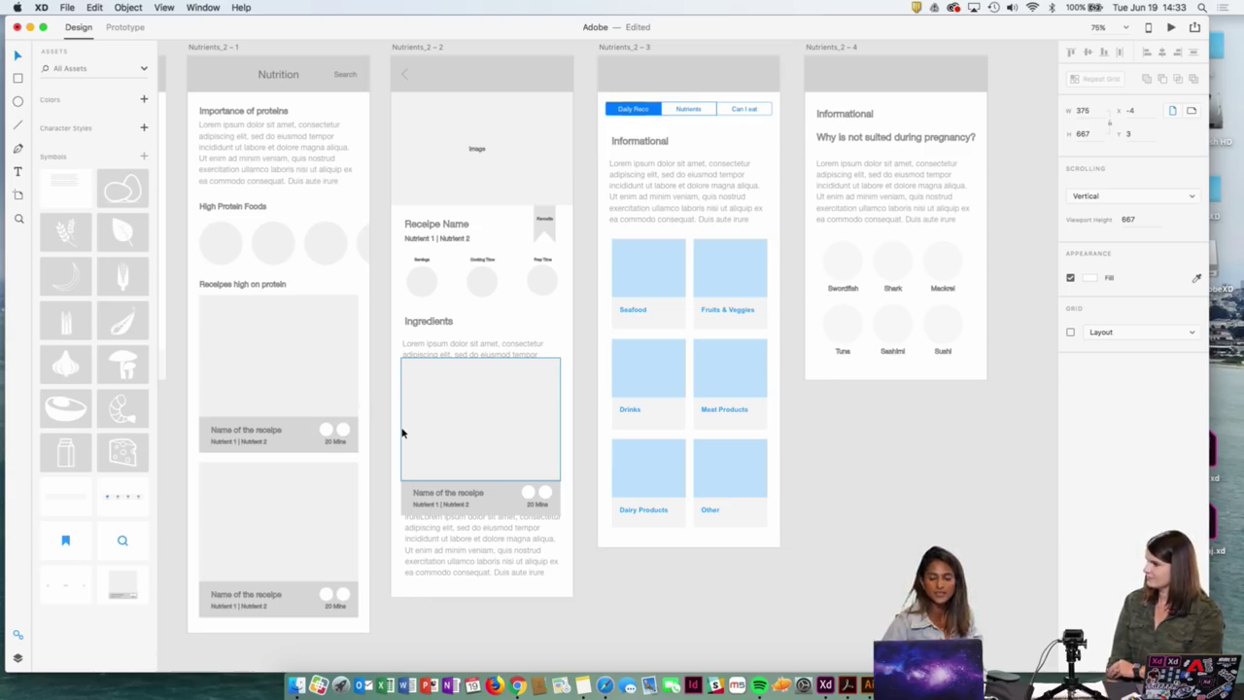
Delete the image placeholder and both small circles of the stray recipe card overlapping the text on the Nutrients_2 – 2 artboard
scroll(402, 433, left, 2)
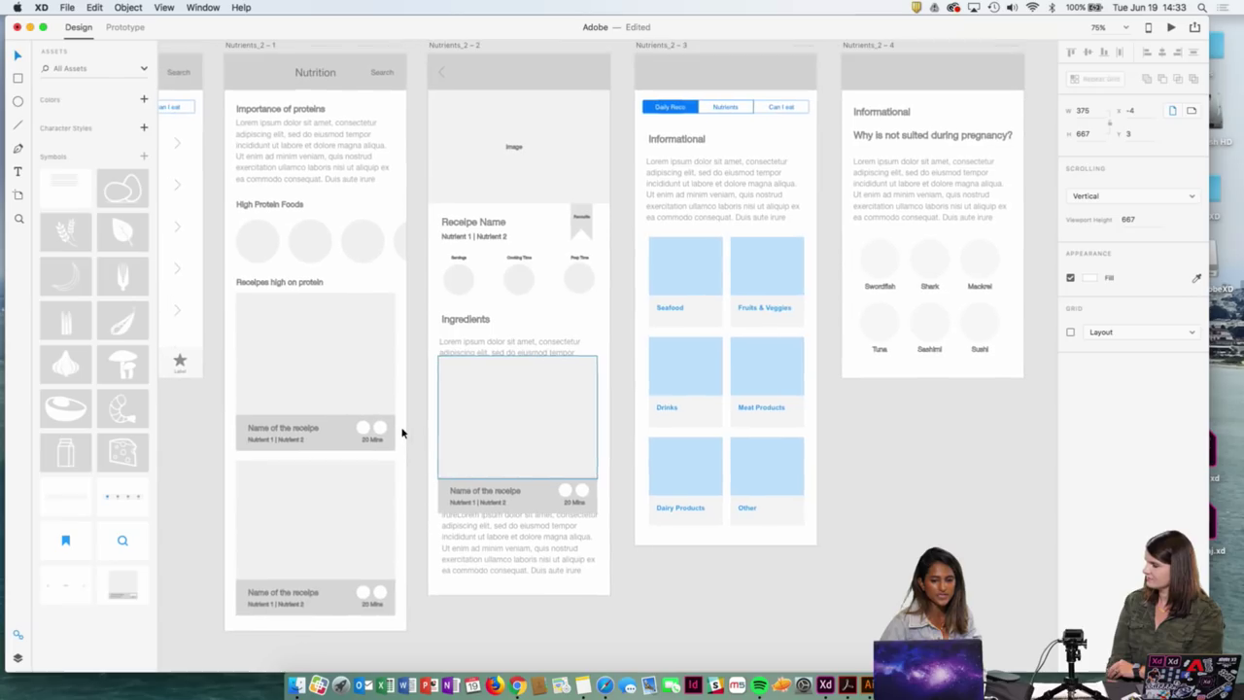
scroll(402, 432, left, 2)
scroll(402, 433, left, 1)
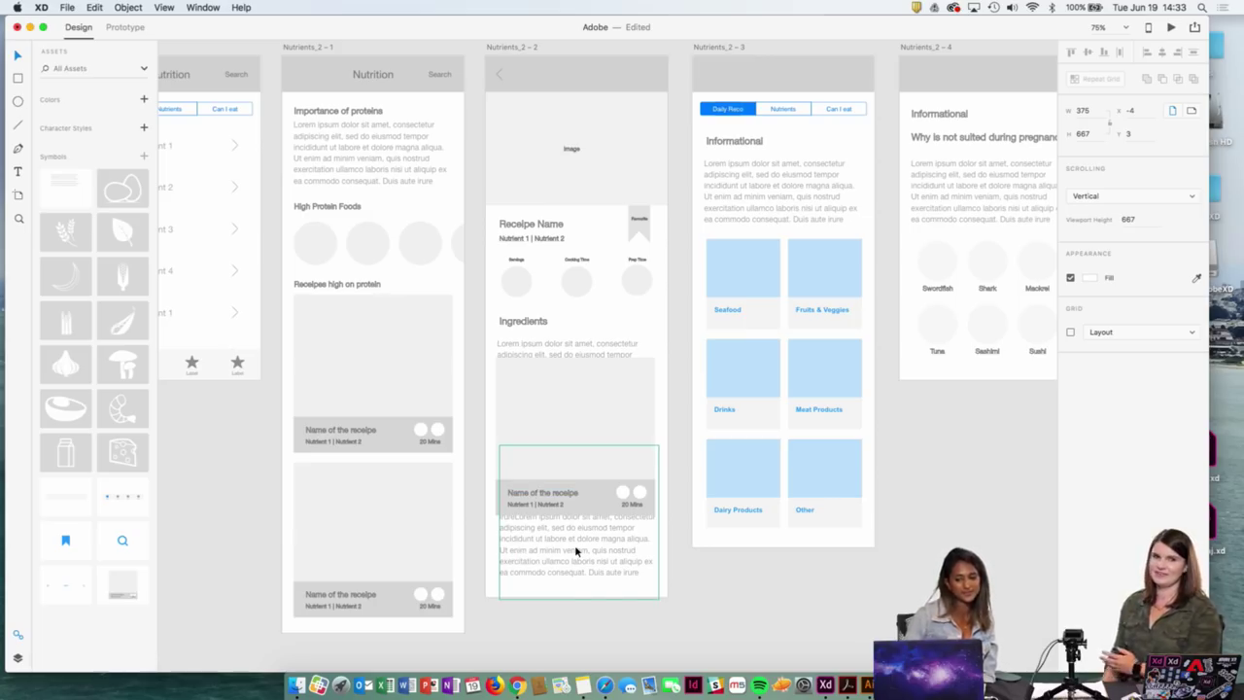
click(706, 622)
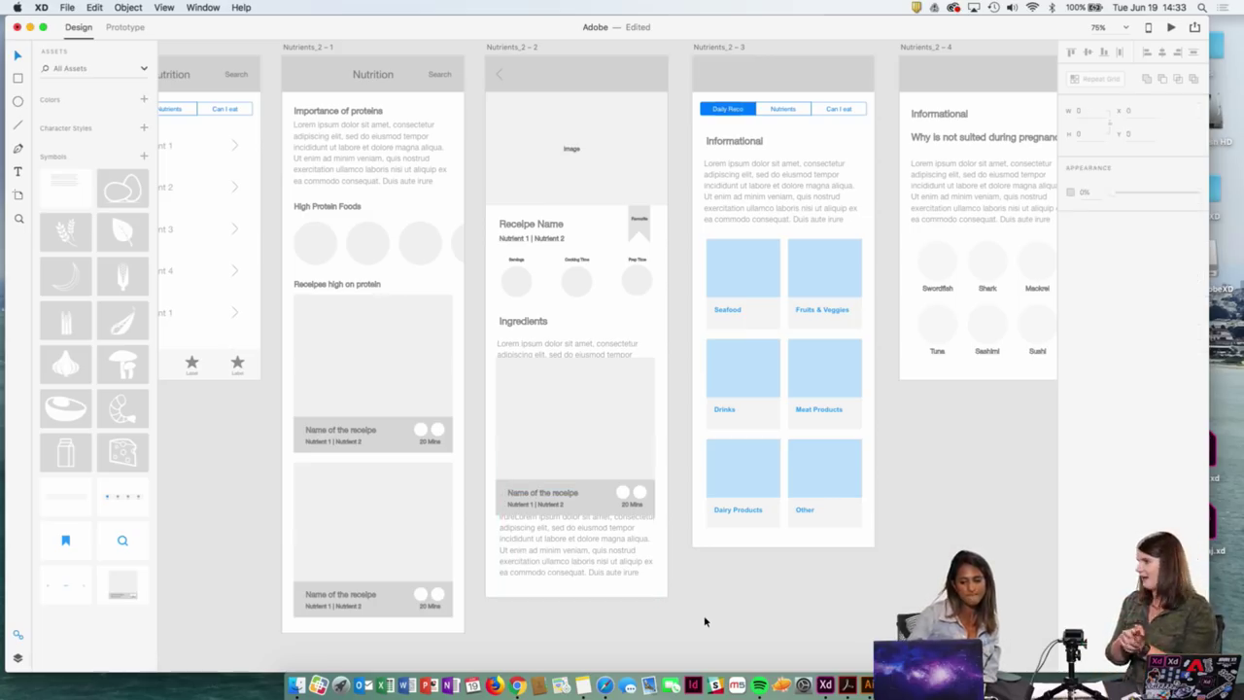
click(619, 386)
key(Delete)
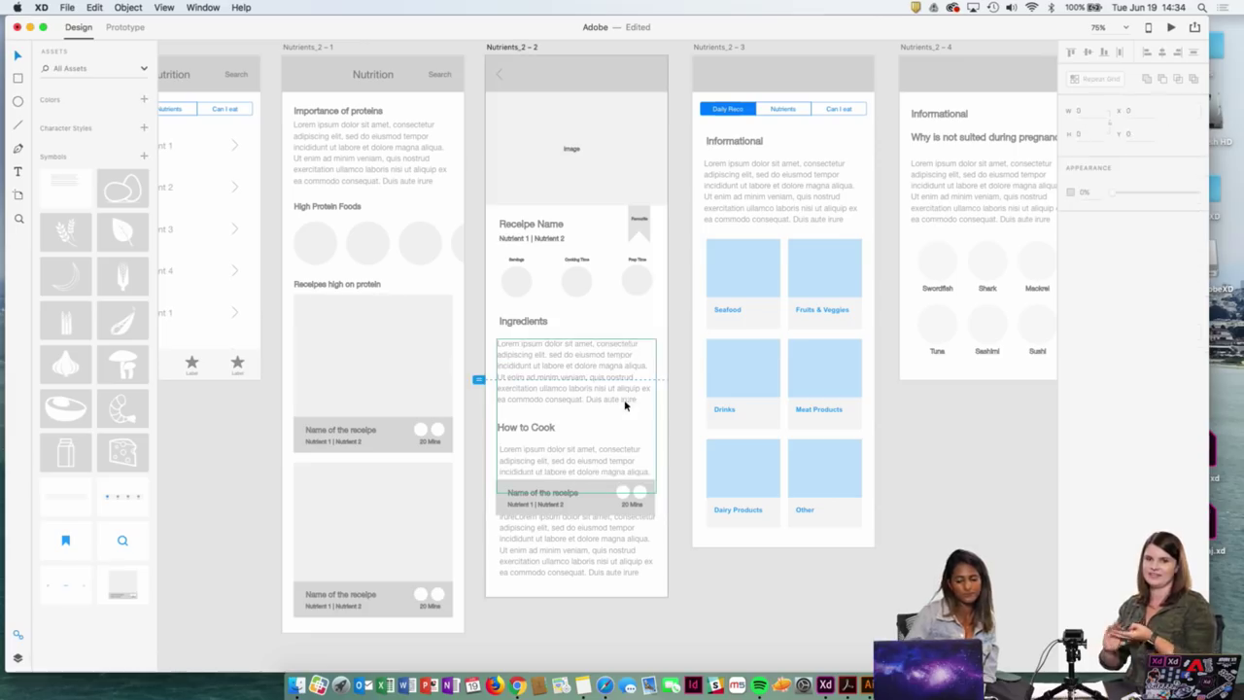
click(641, 494)
key(Escape)
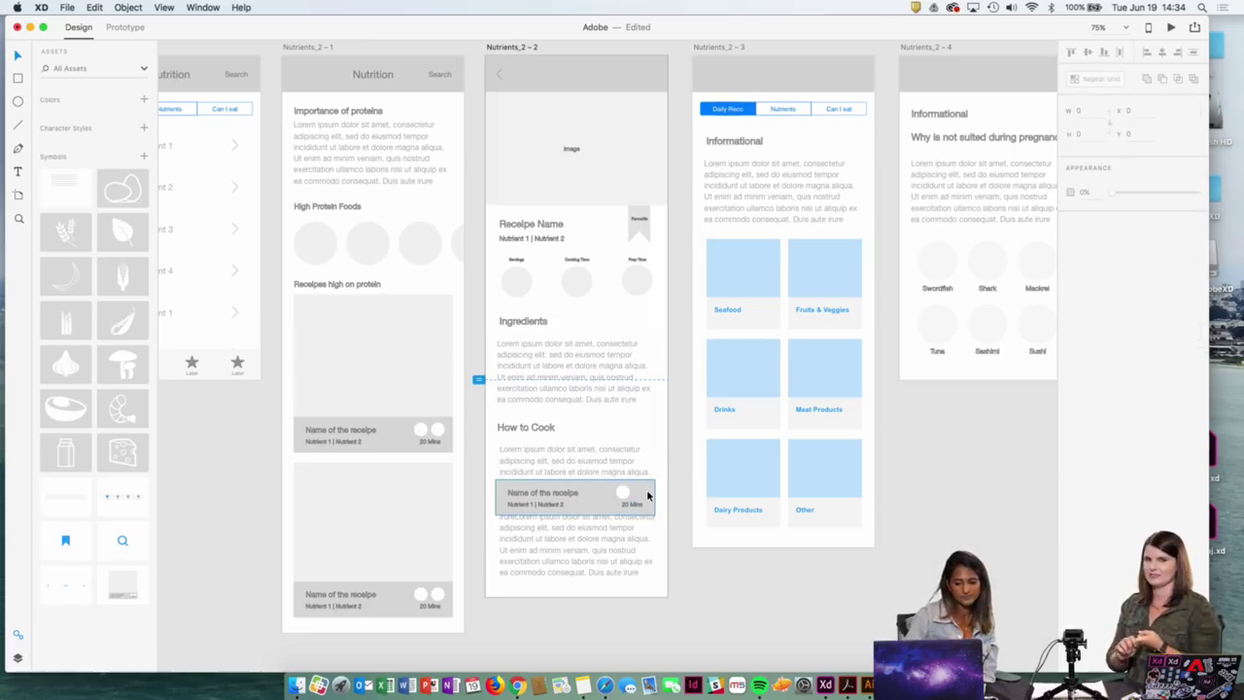
click(620, 495)
Delete the stray card's recipe name, 20 Mins and nutrient labels and its gray bar from the Nutrients_2 – 2 artboard
double_click(551, 494)
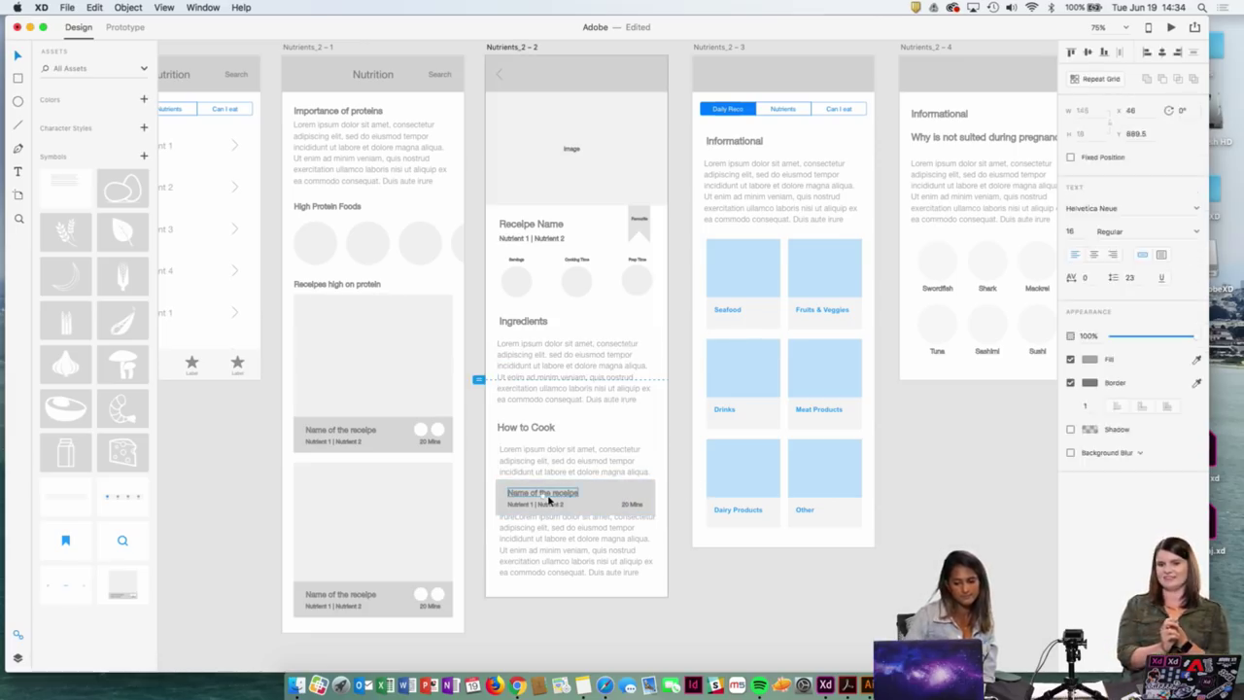
key(Delete)
click(549, 501)
double_click(628, 505)
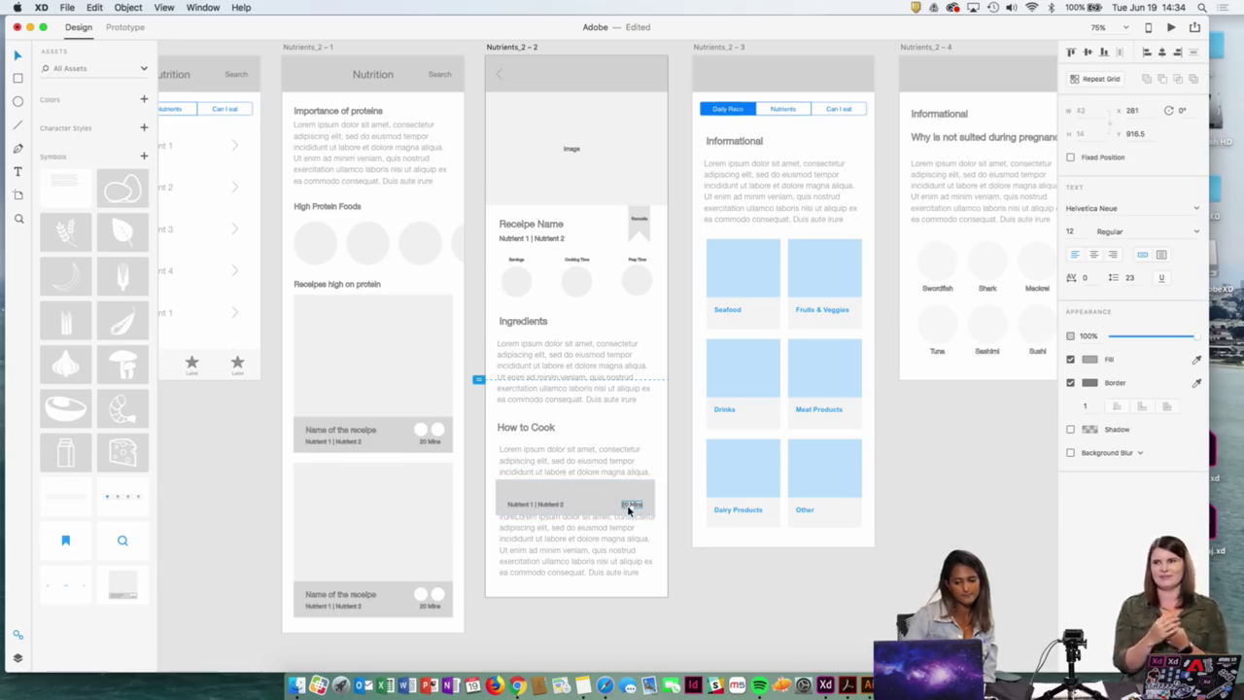
key(Delete)
double_click(534, 504)
key(Delete)
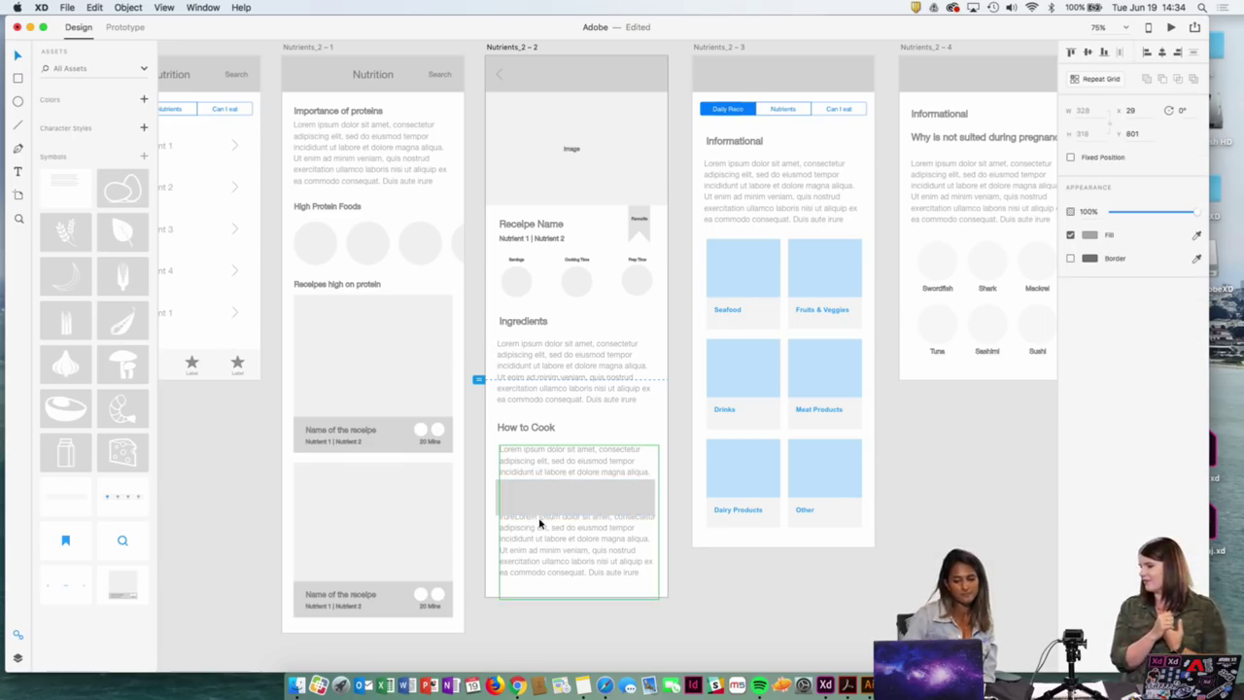
click(548, 497)
key(Delete)
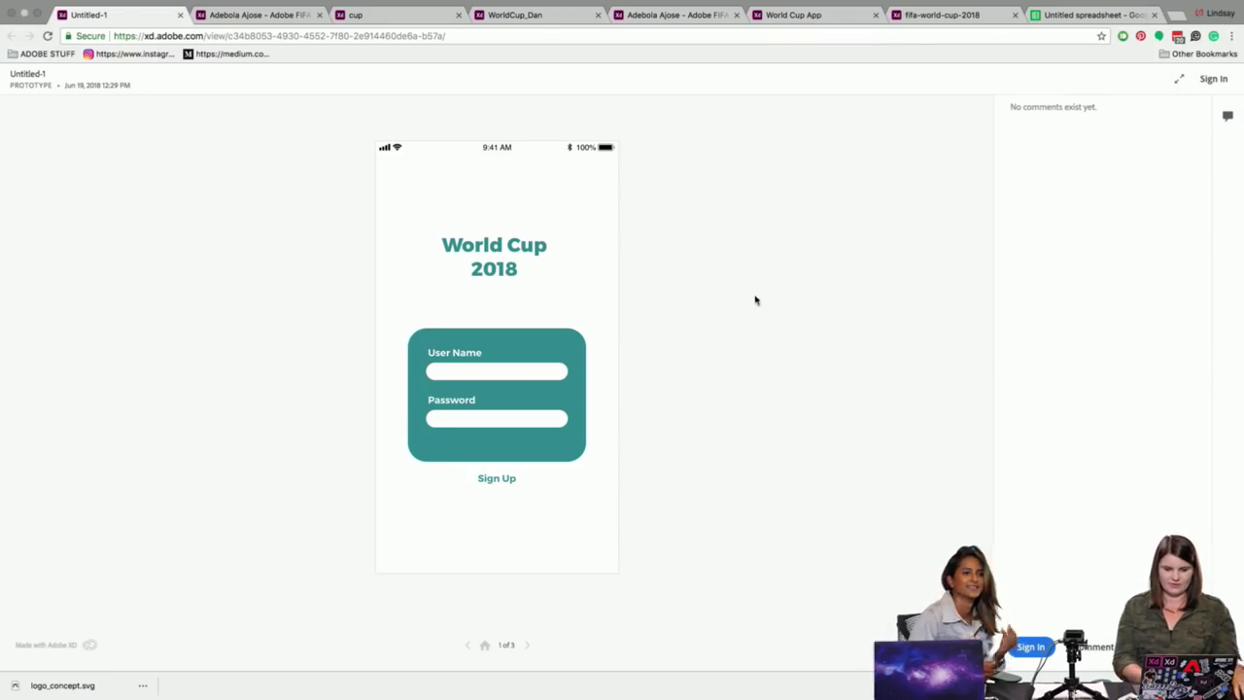
Switch to the browser and review the login, chat and match screens of the Untitled-1 World Cup 2018 prototype
click(530, 642)
click(530, 643)
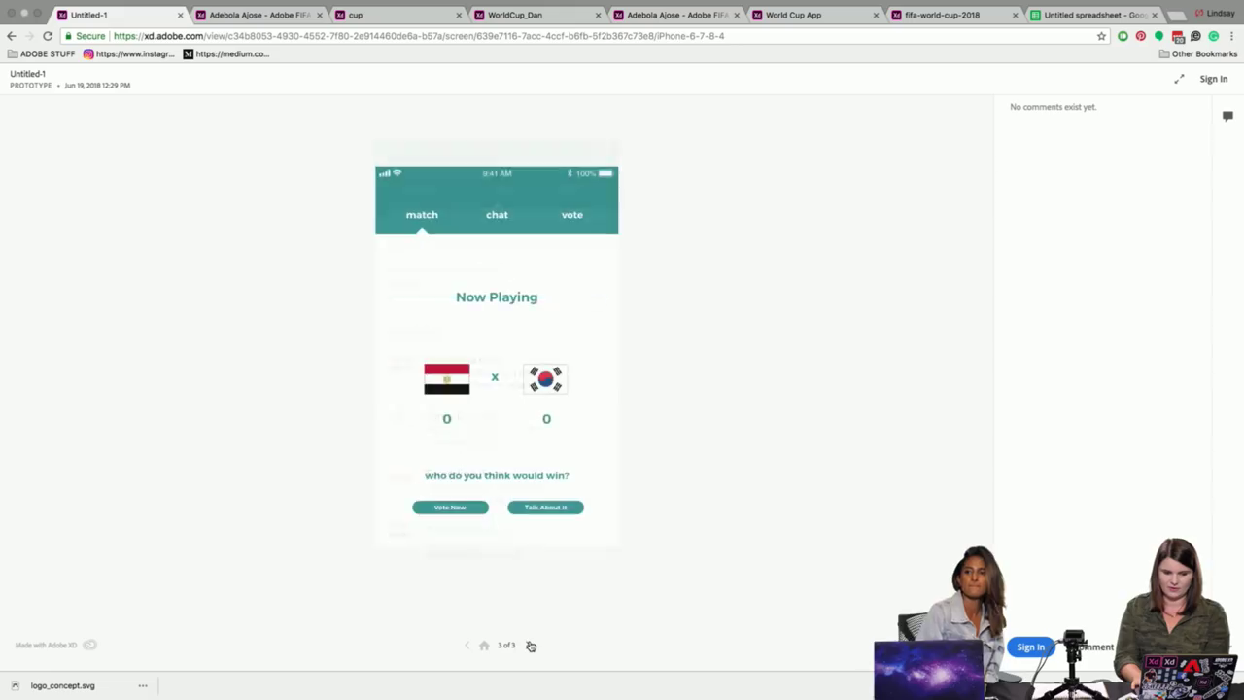
key(Left)
scroll(518, 443, down, 2)
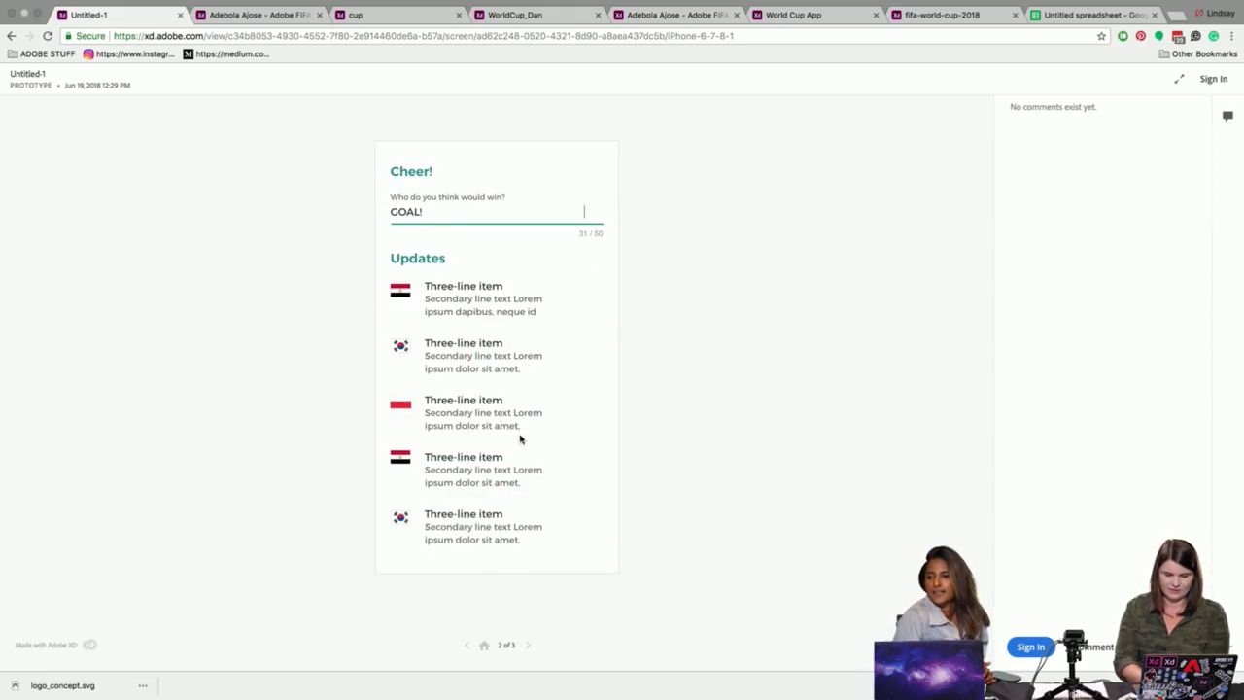
scroll(519, 439, up, 2)
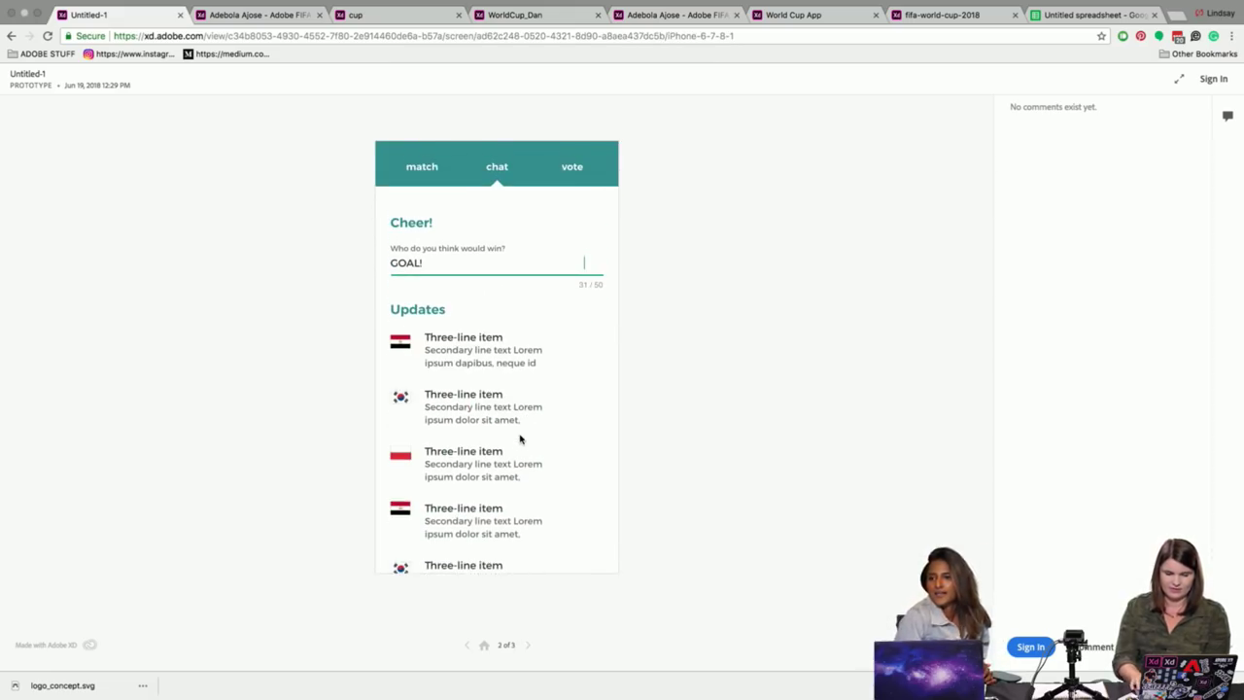
key(Right)
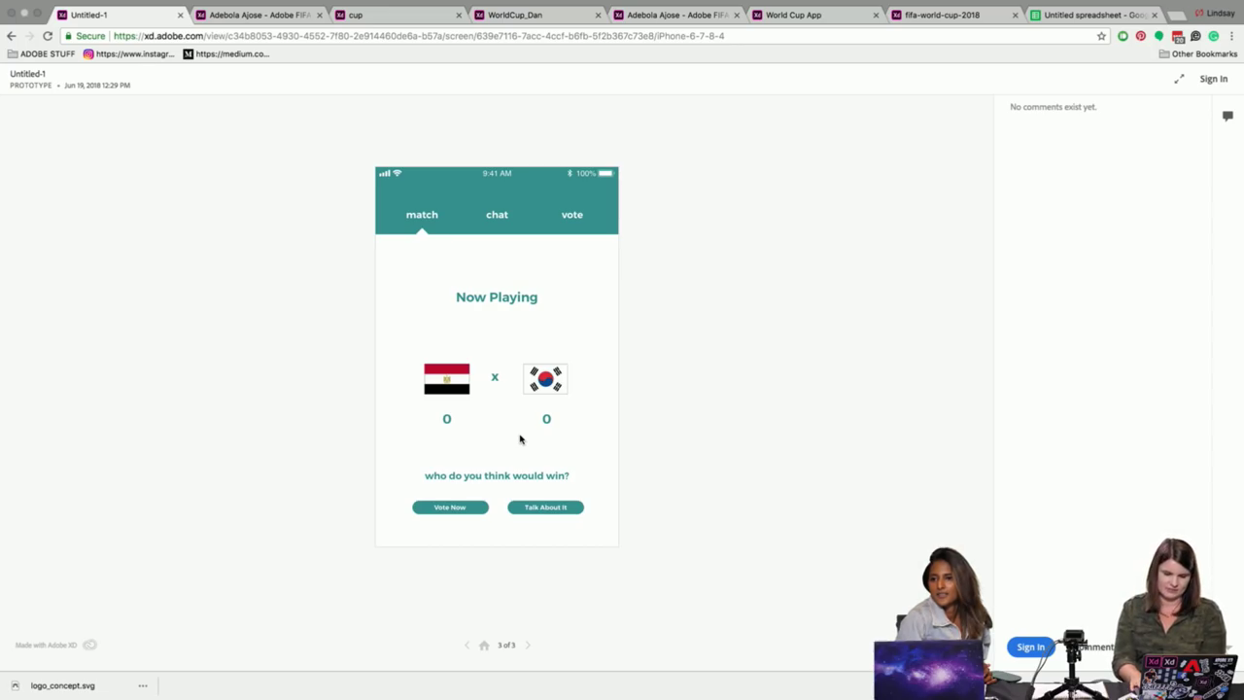
key(Right)
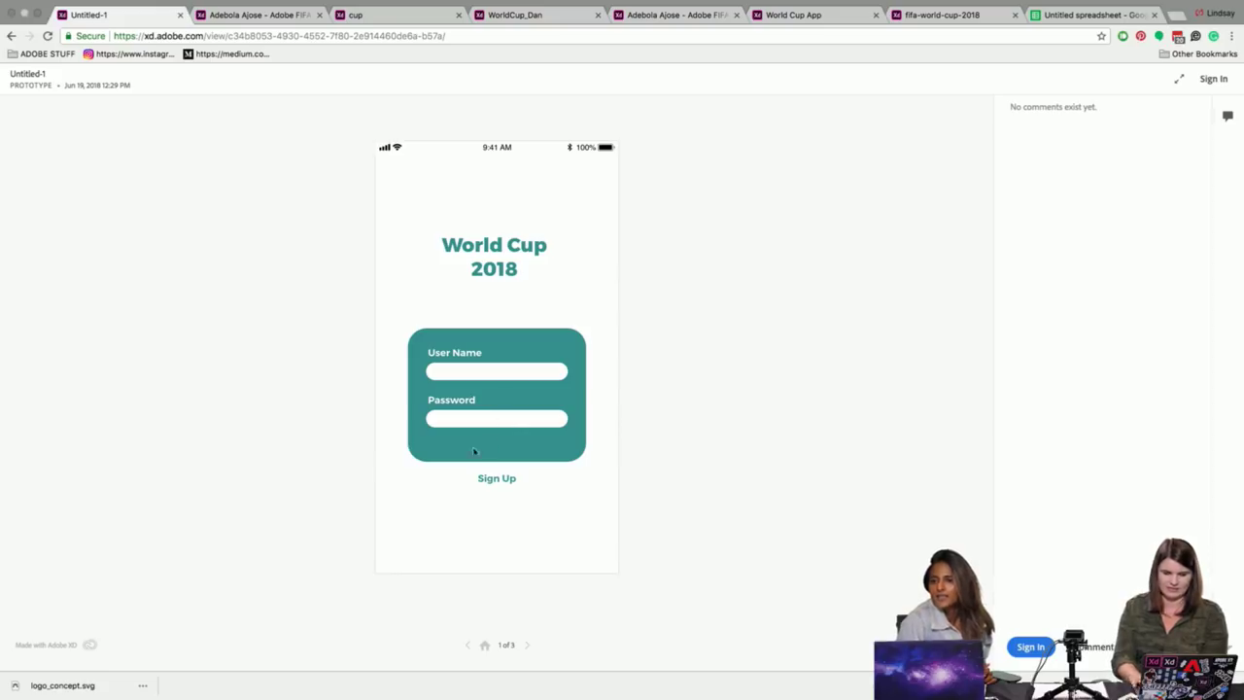
Open the FIFA World Cup Russia 2018 website prototype and examine its welcome banner and Matches section
click(252, 17)
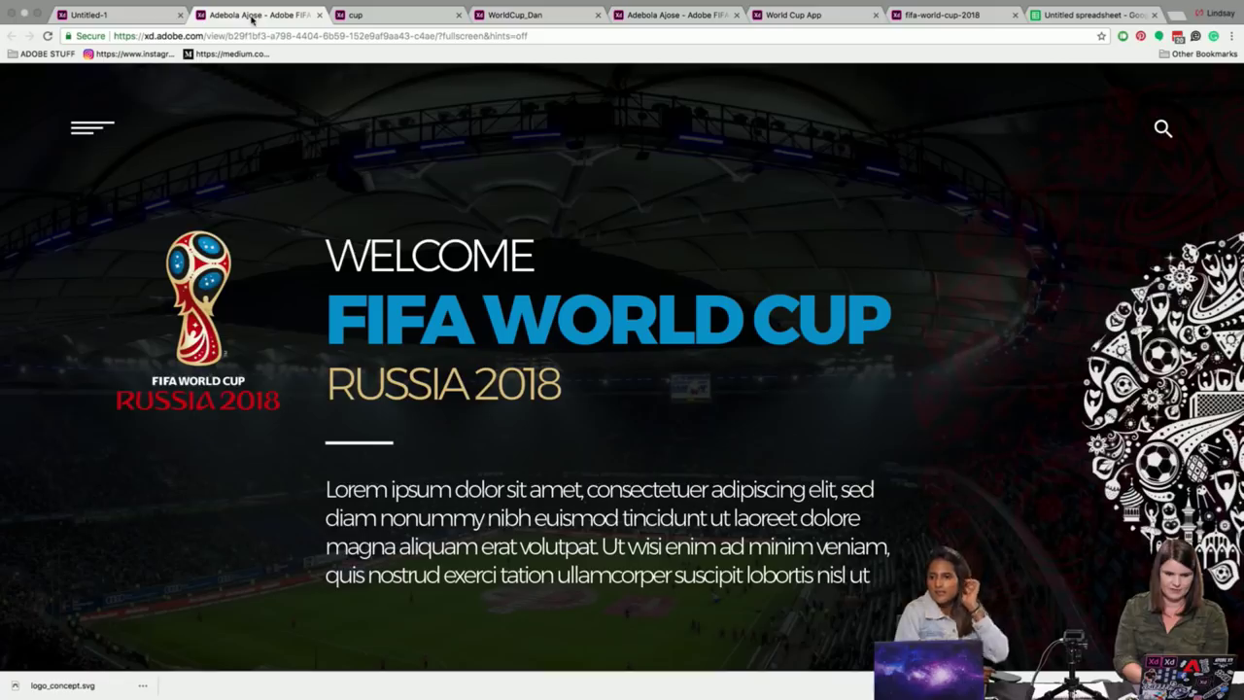
scroll(700, 333, down, 3)
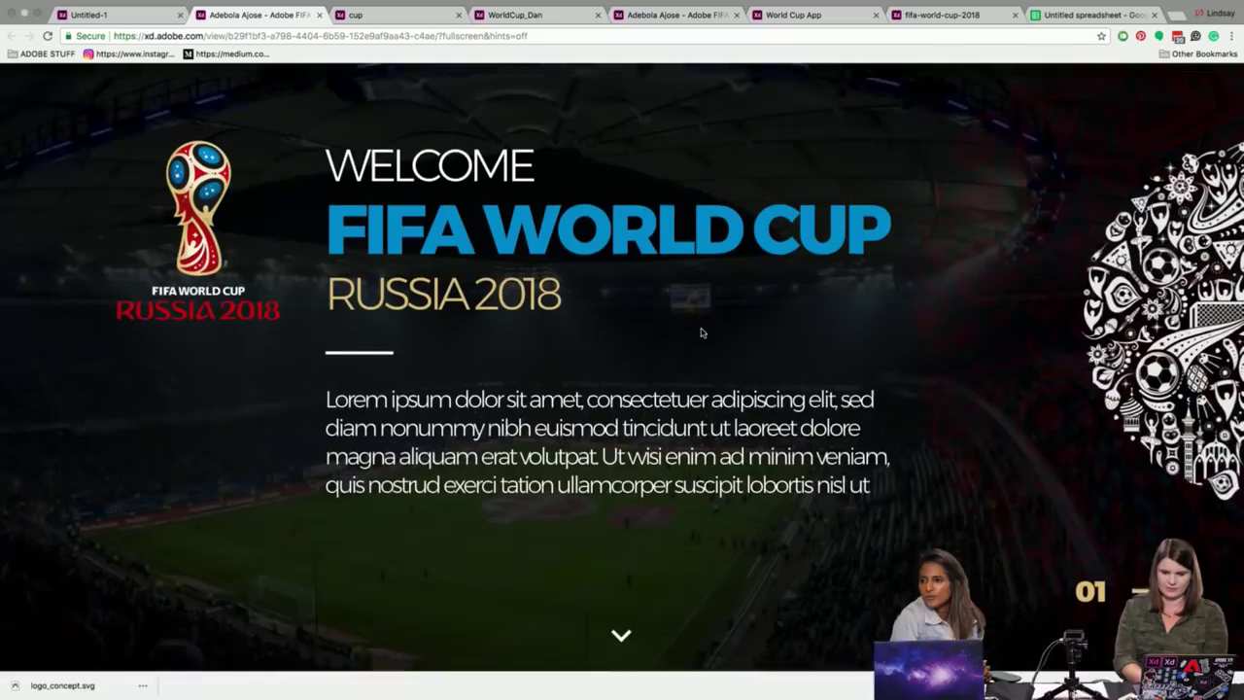
scroll(701, 333, down, 10)
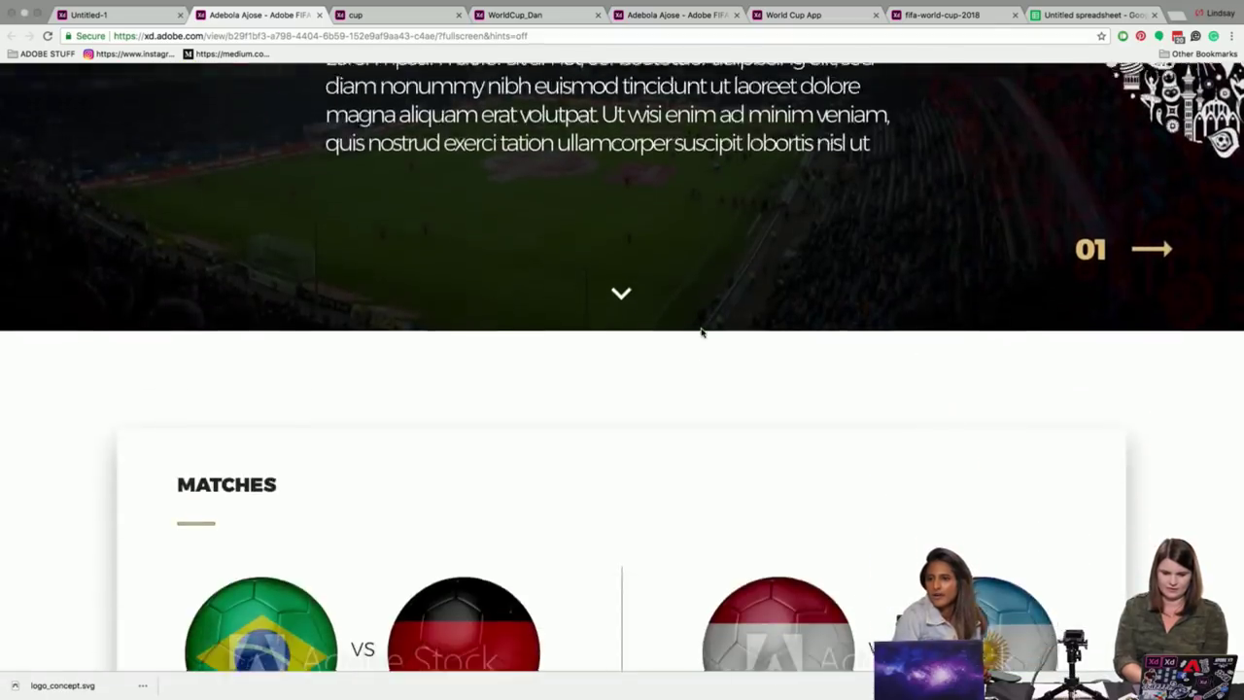
scroll(701, 333, down, 5)
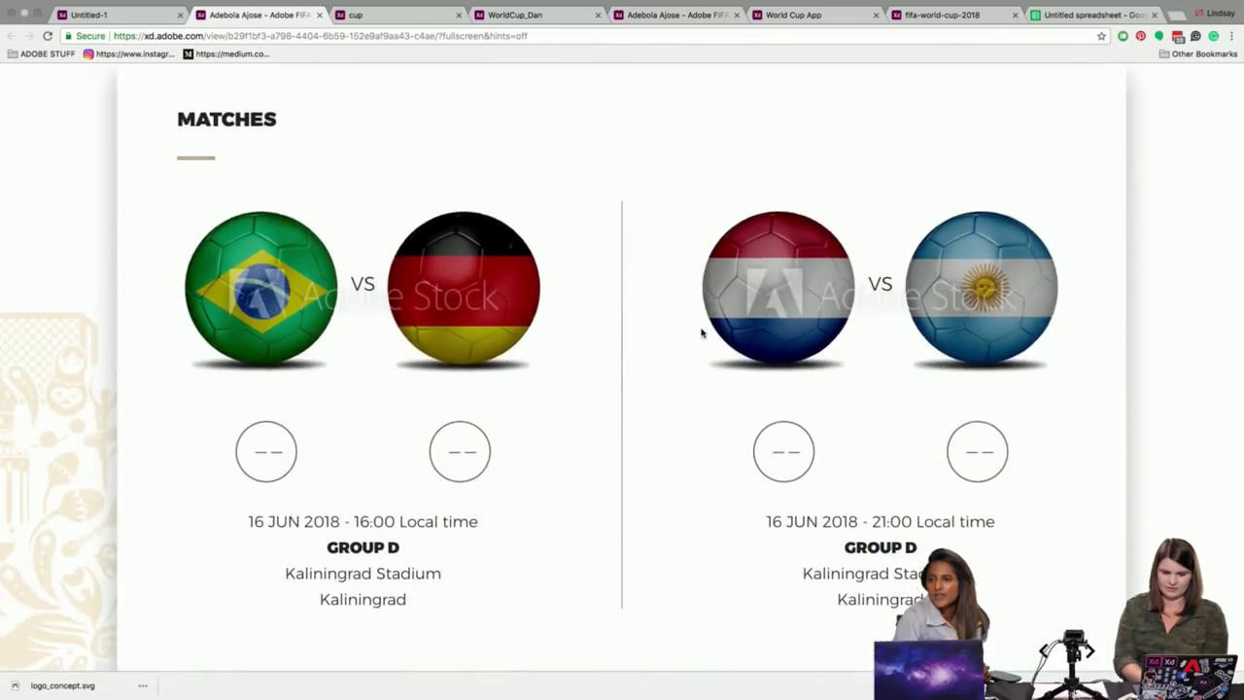
scroll(701, 333, down, 2)
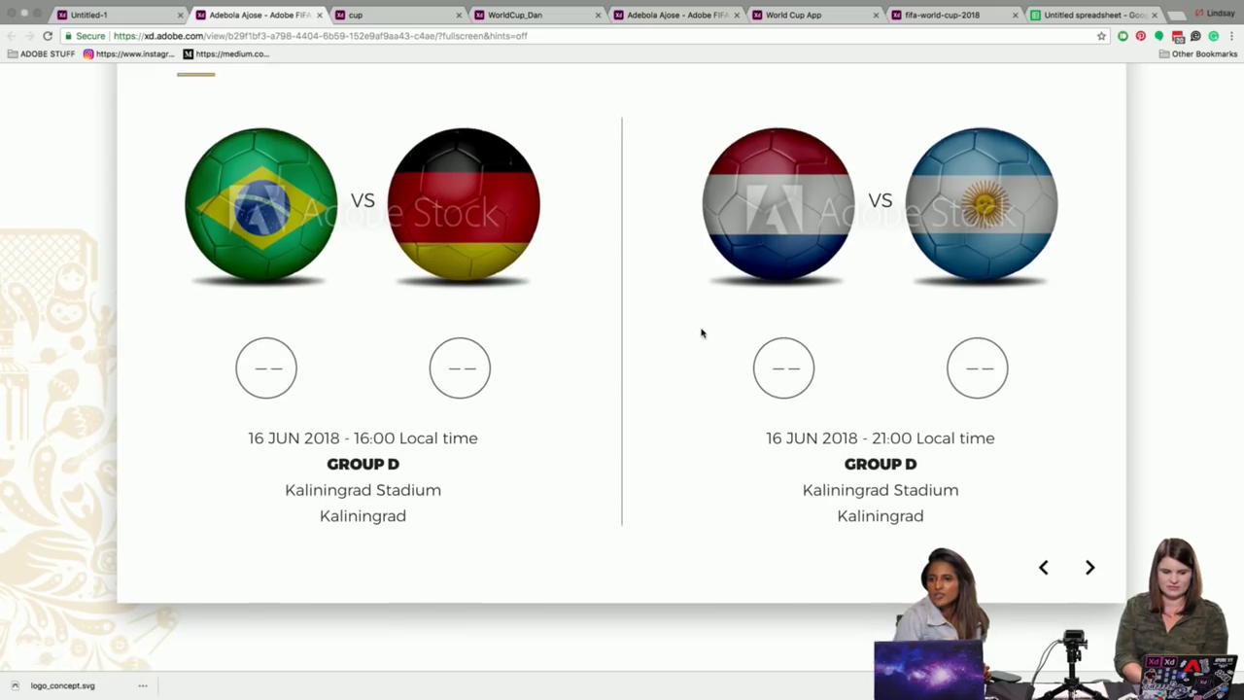
scroll(700, 332, down, 2)
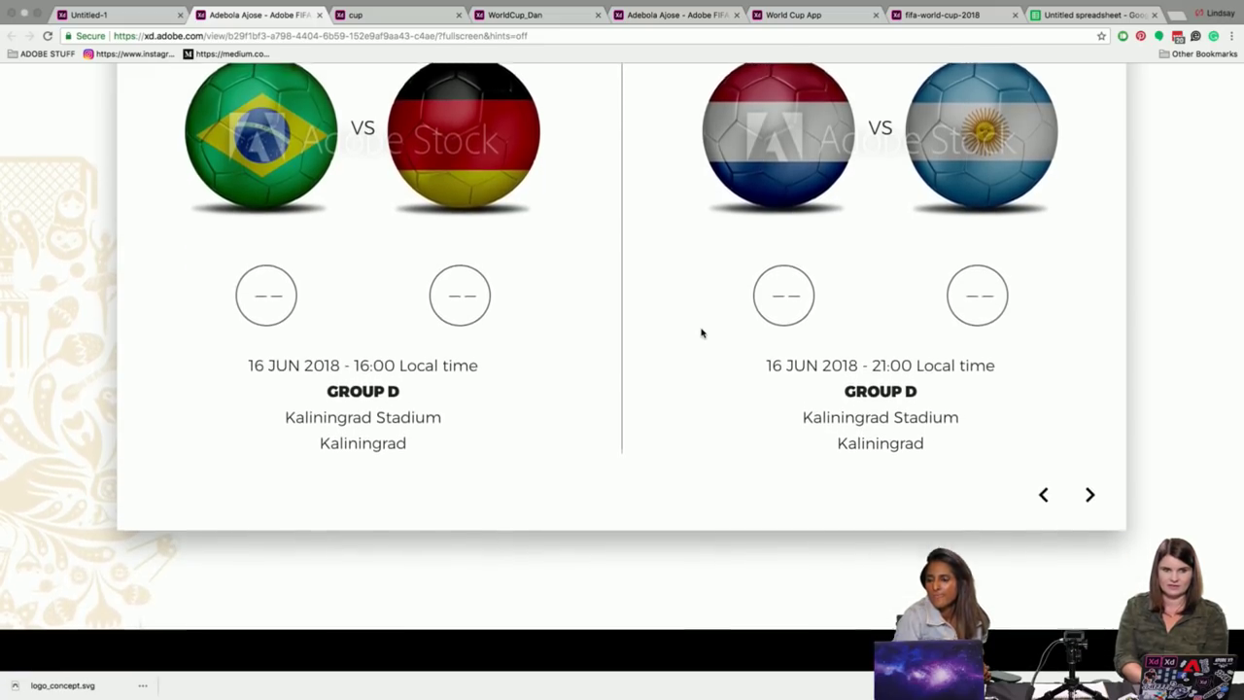
scroll(701, 332, down, 1)
scroll(700, 333, down, 3)
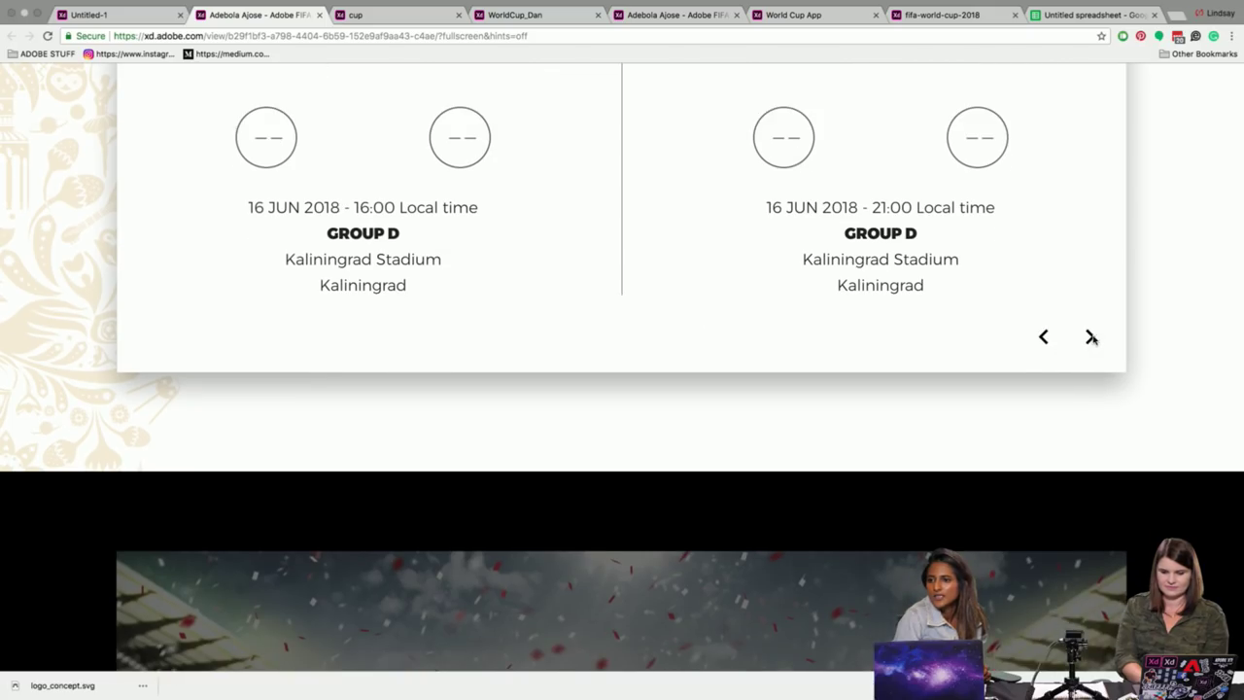
Examine the Live match, Stories and footer search sections of the FIFA World Cup website prototype
scroll(1041, 339, down, 10)
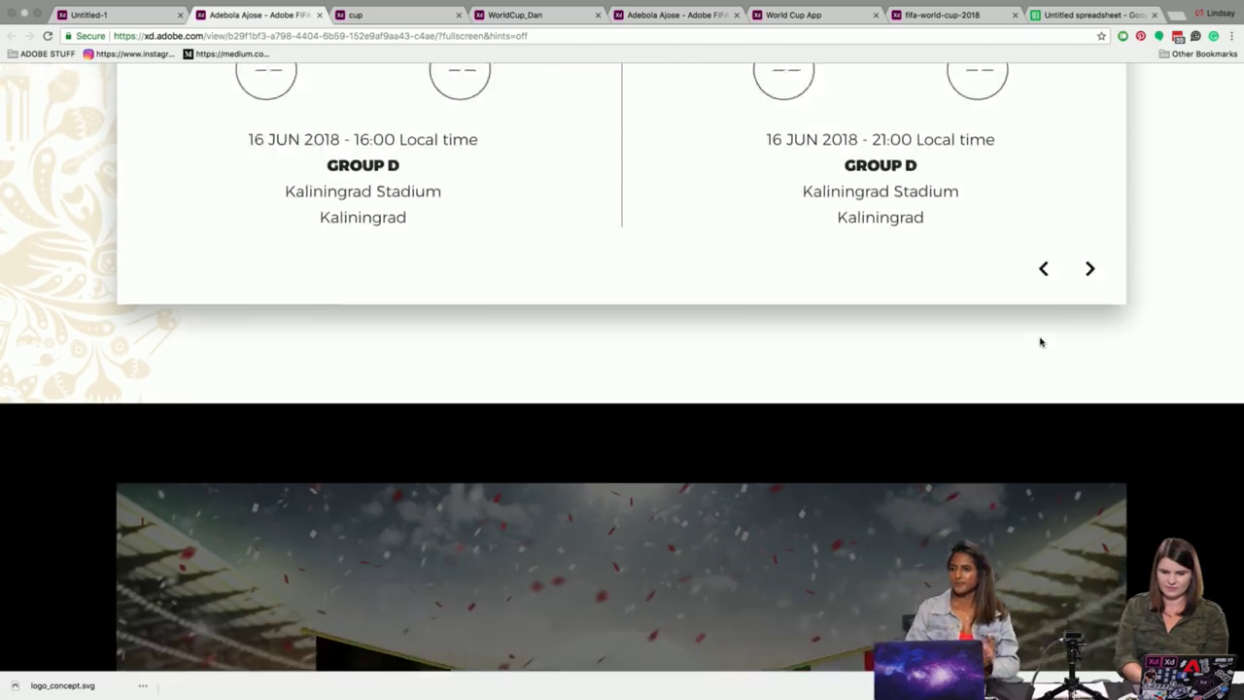
scroll(1039, 340, down, 1)
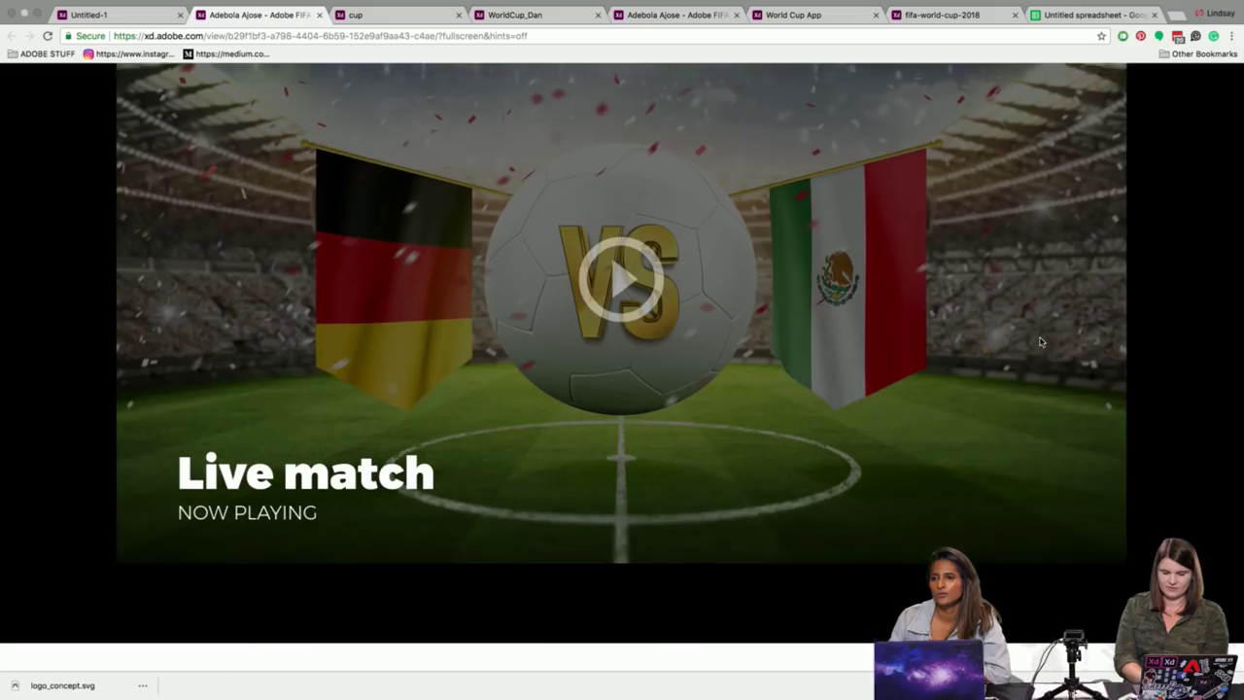
scroll(1040, 340, down, 2)
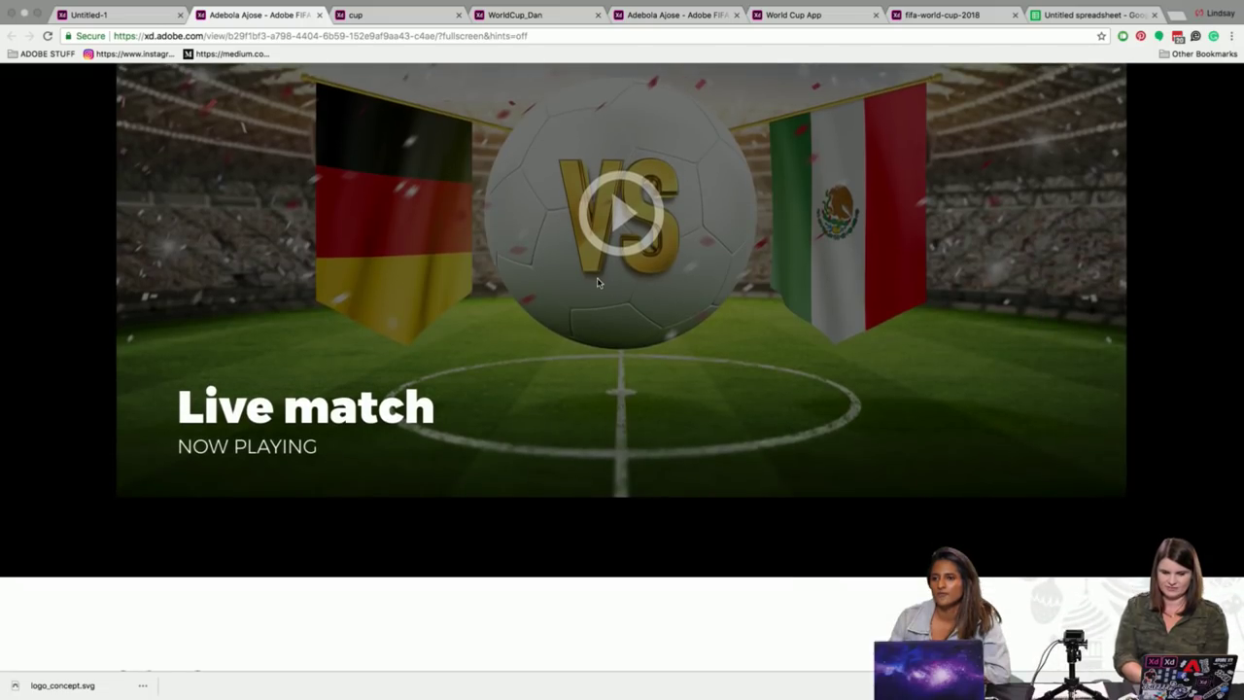
scroll(659, 281, down, 12)
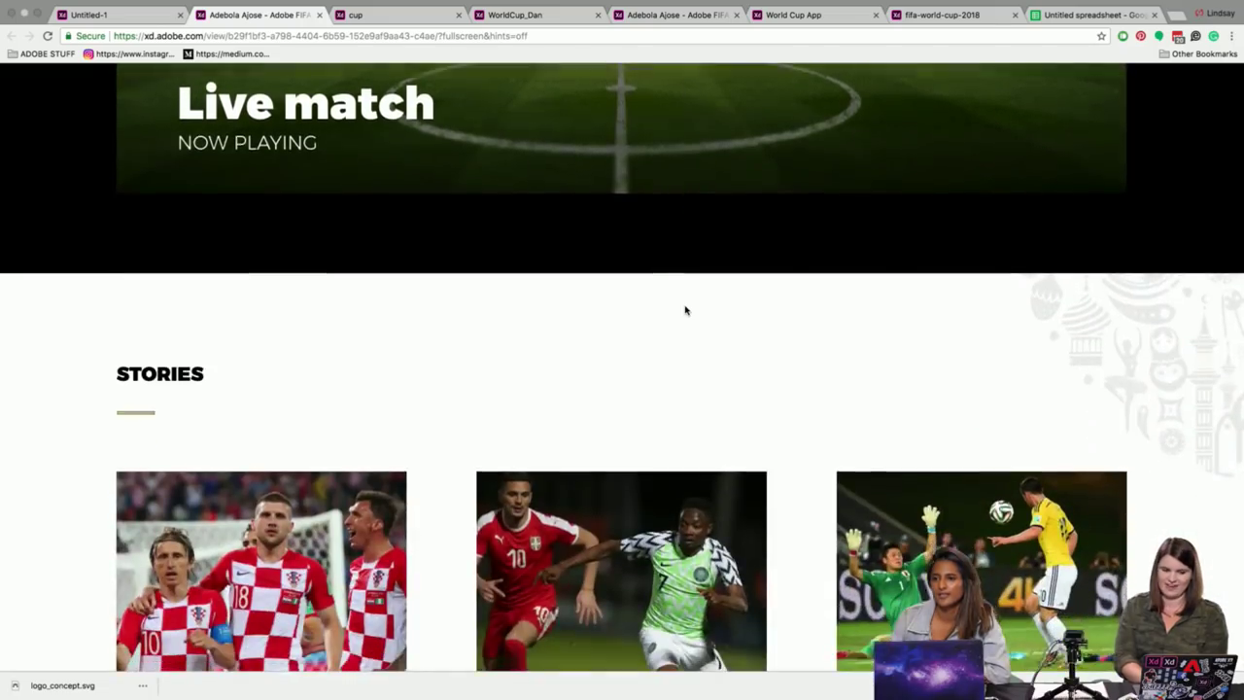
scroll(685, 310, down, 10)
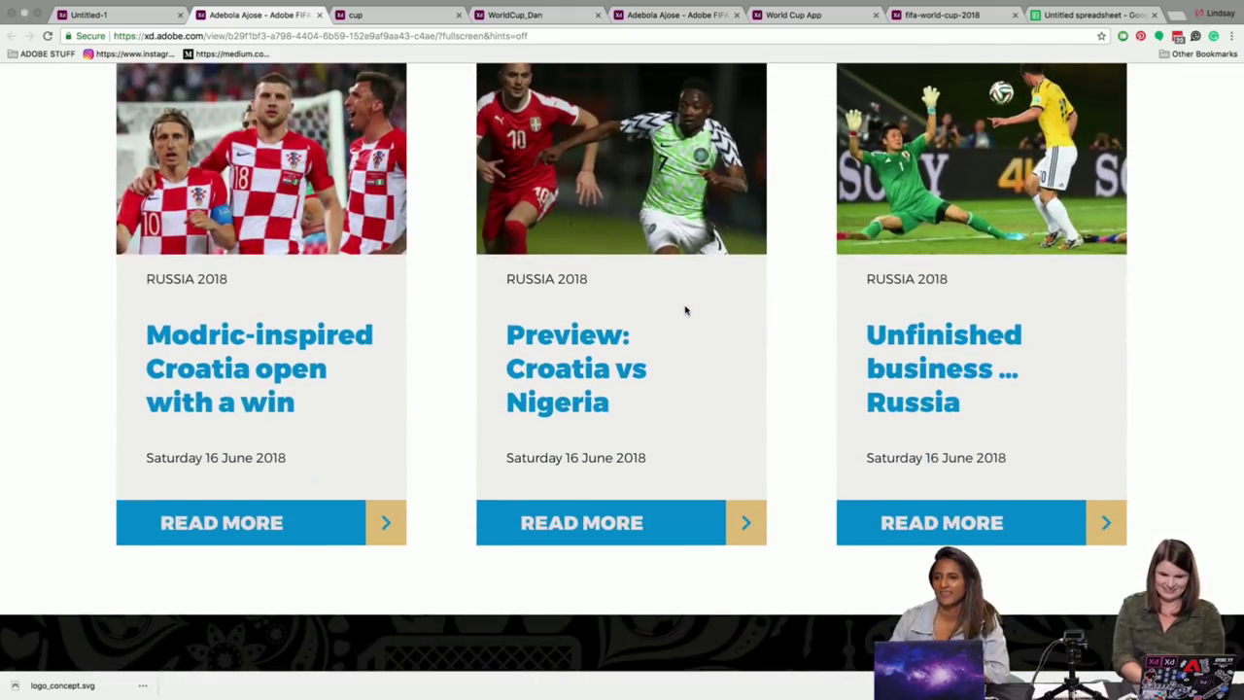
scroll(685, 310, down, 1)
scroll(685, 310, down, 2)
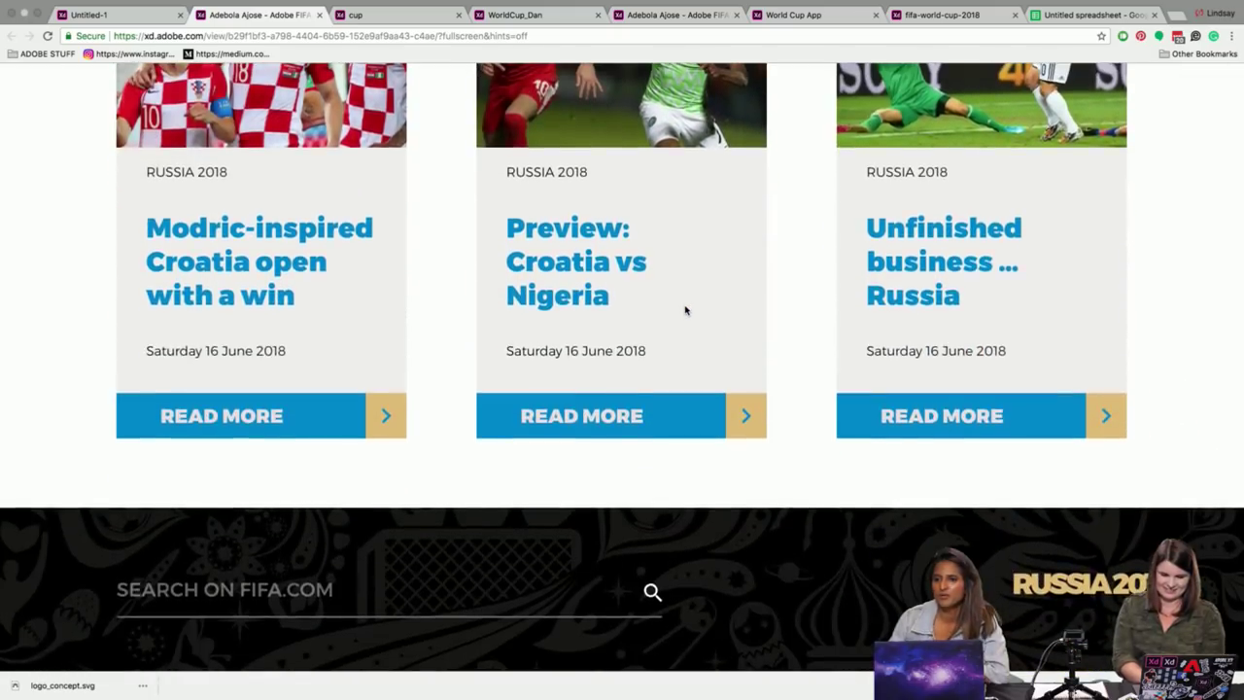
Look back over the FIFA World Cup page from the Stories section up to the welcome banner
scroll(685, 309, up, 12)
scroll(685, 310, up, 4)
scroll(685, 310, down, 14)
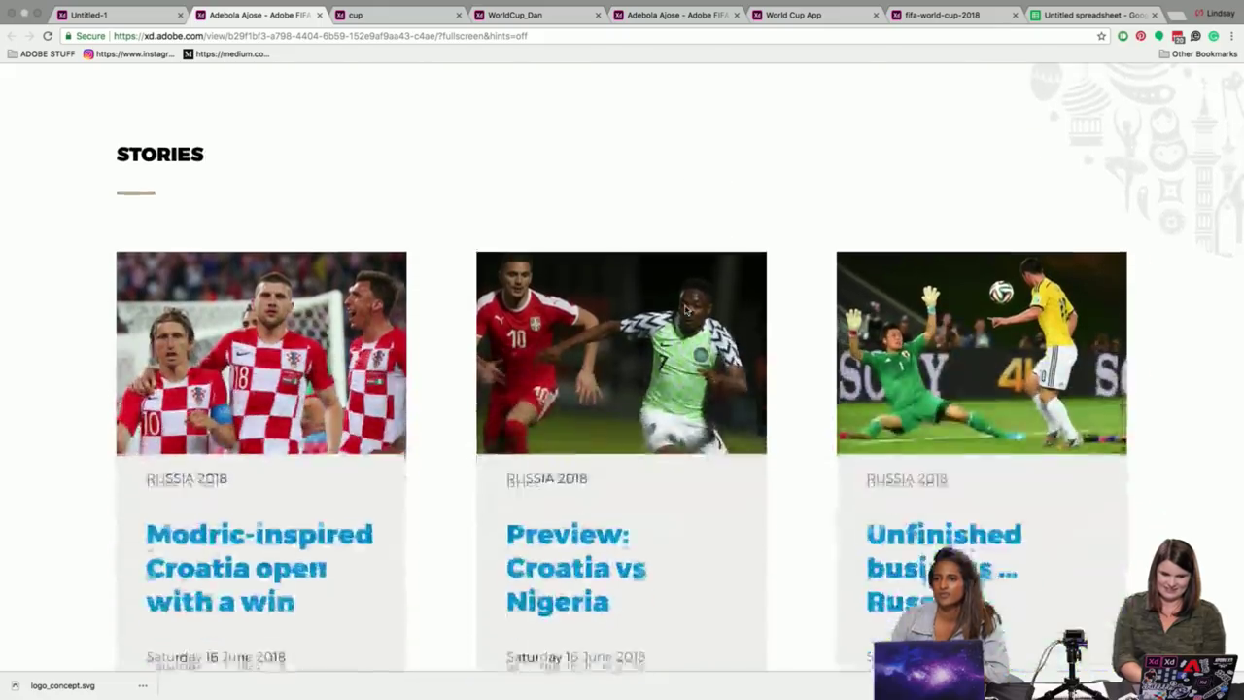
scroll(685, 310, up, 14)
scroll(685, 310, up, 15)
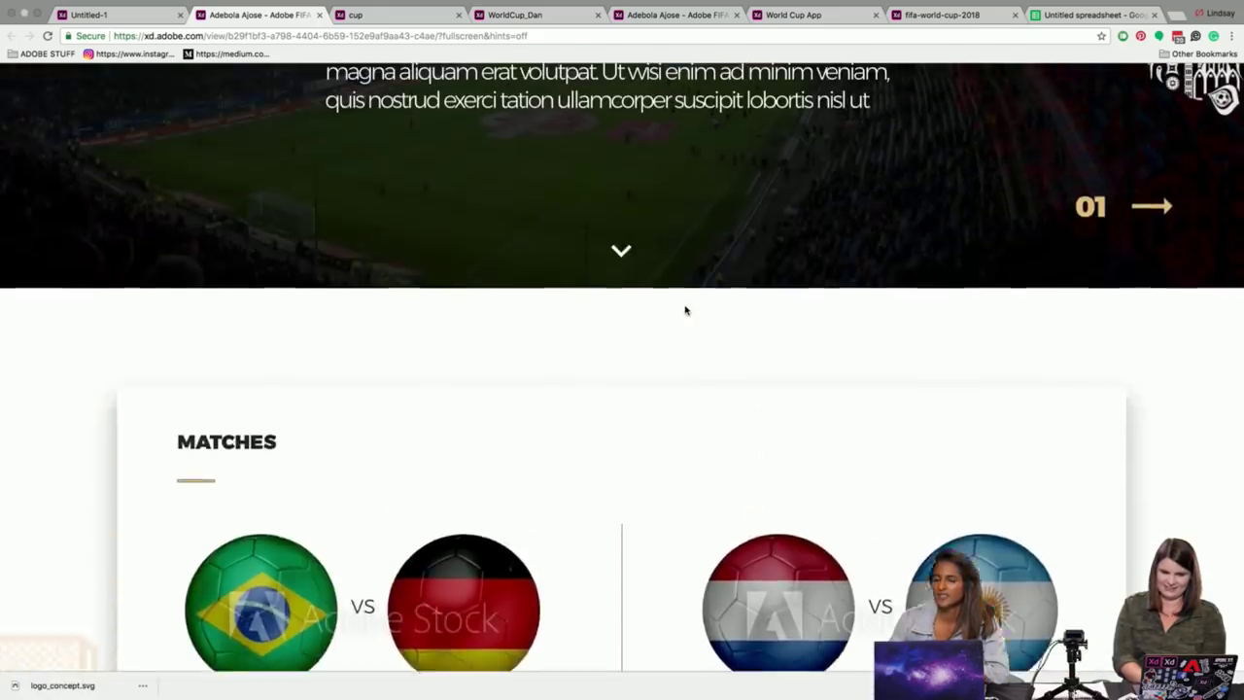
scroll(685, 310, up, 1)
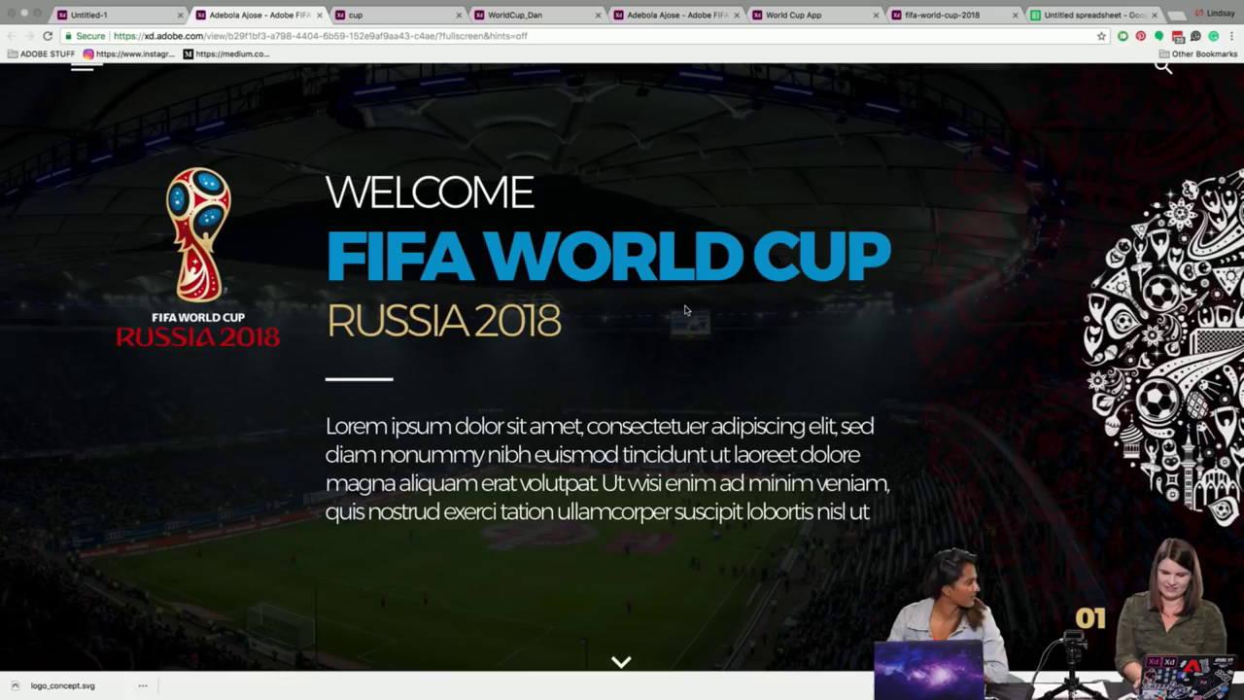
scroll(500, 289, up, 2)
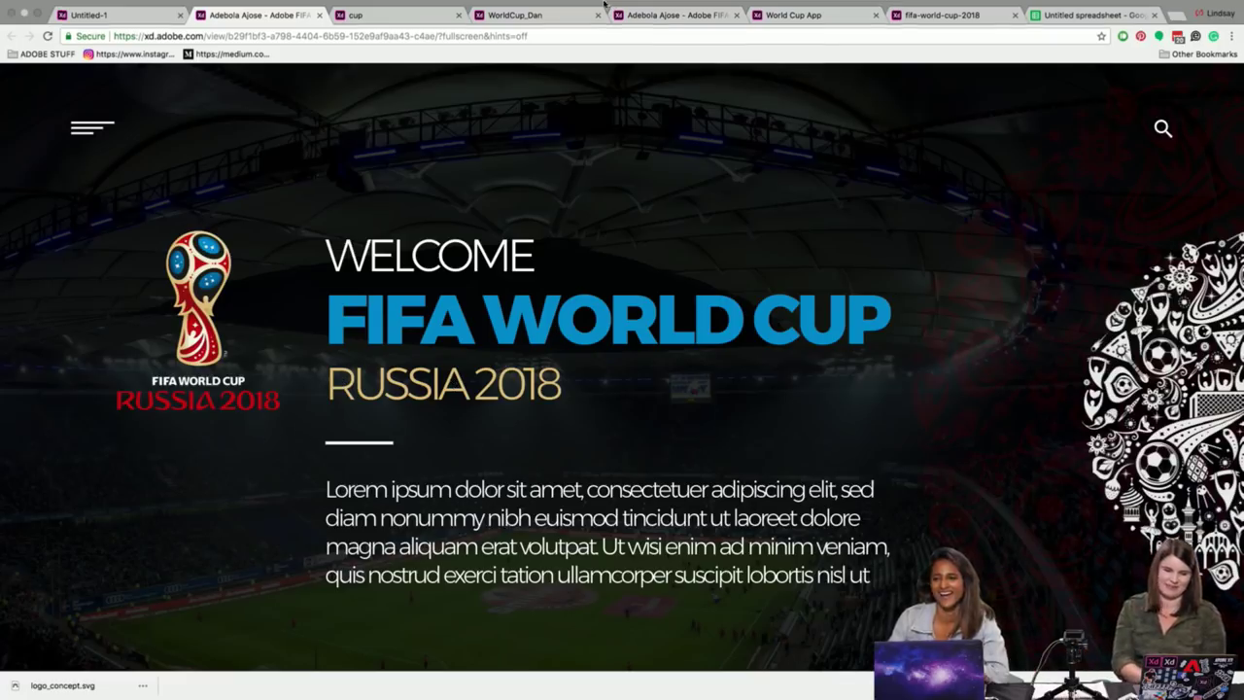
Open the cup prototype and preview its Enter screen and the page offering prizes for watching the games
click(413, 30)
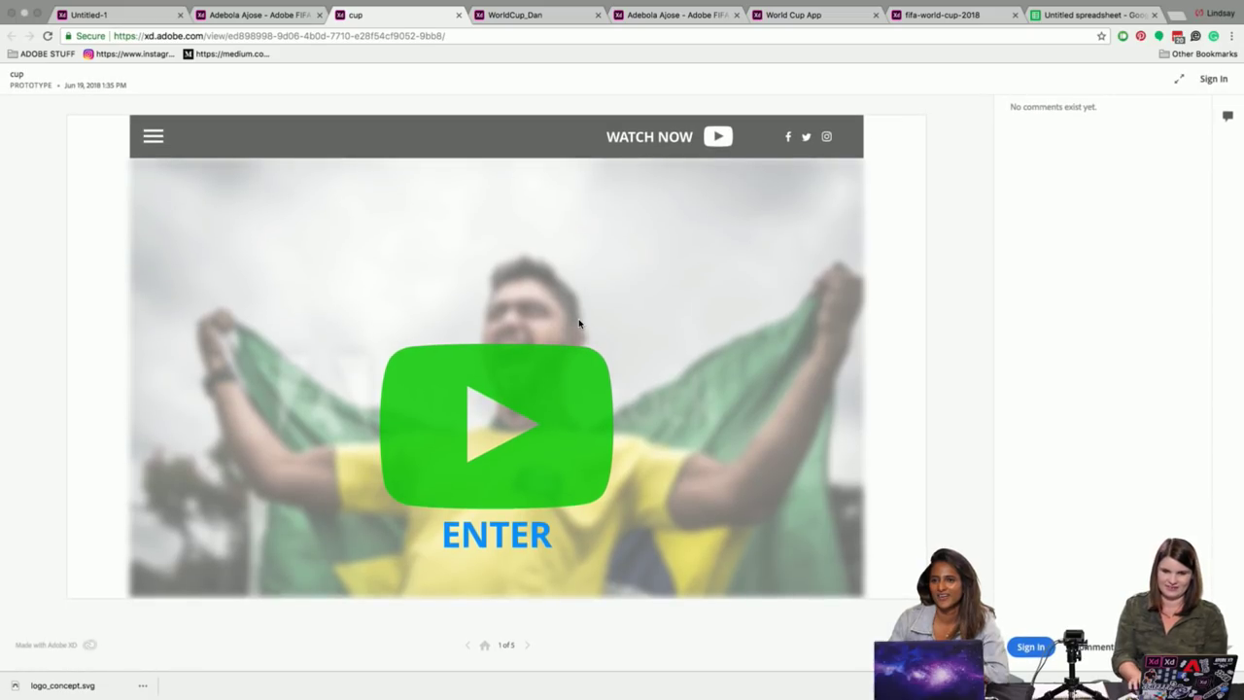
click(527, 648)
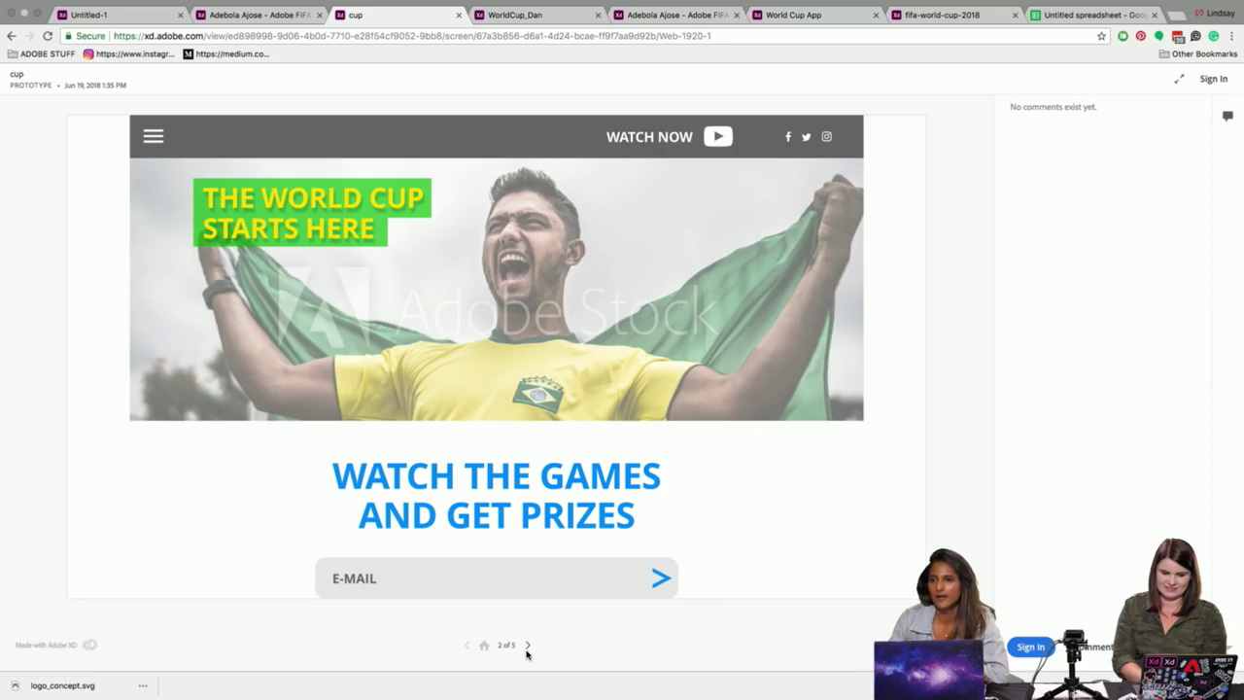
click(526, 649)
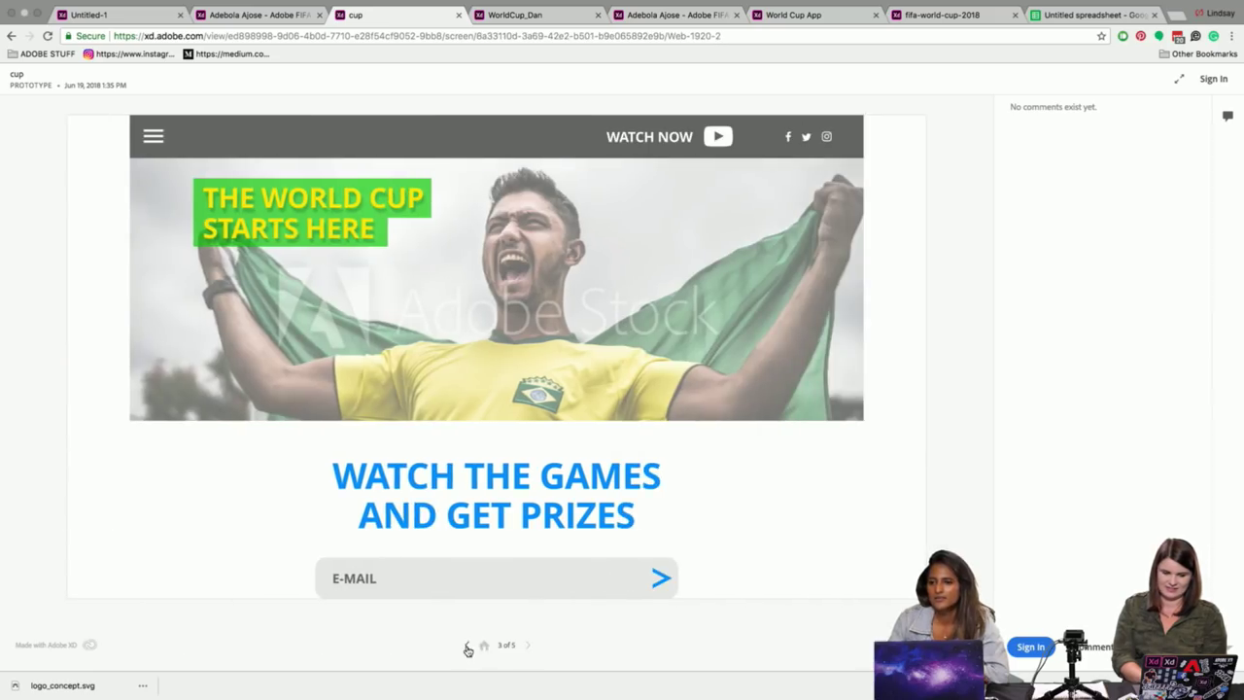
click(468, 648)
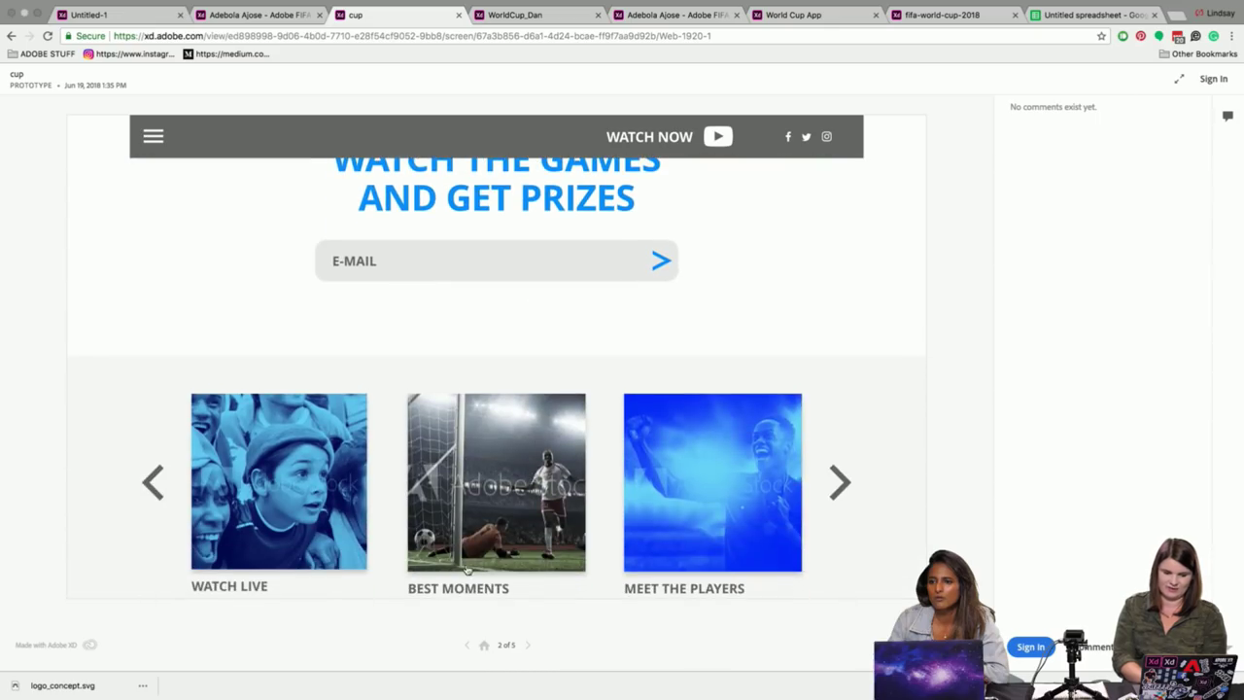
click(469, 646)
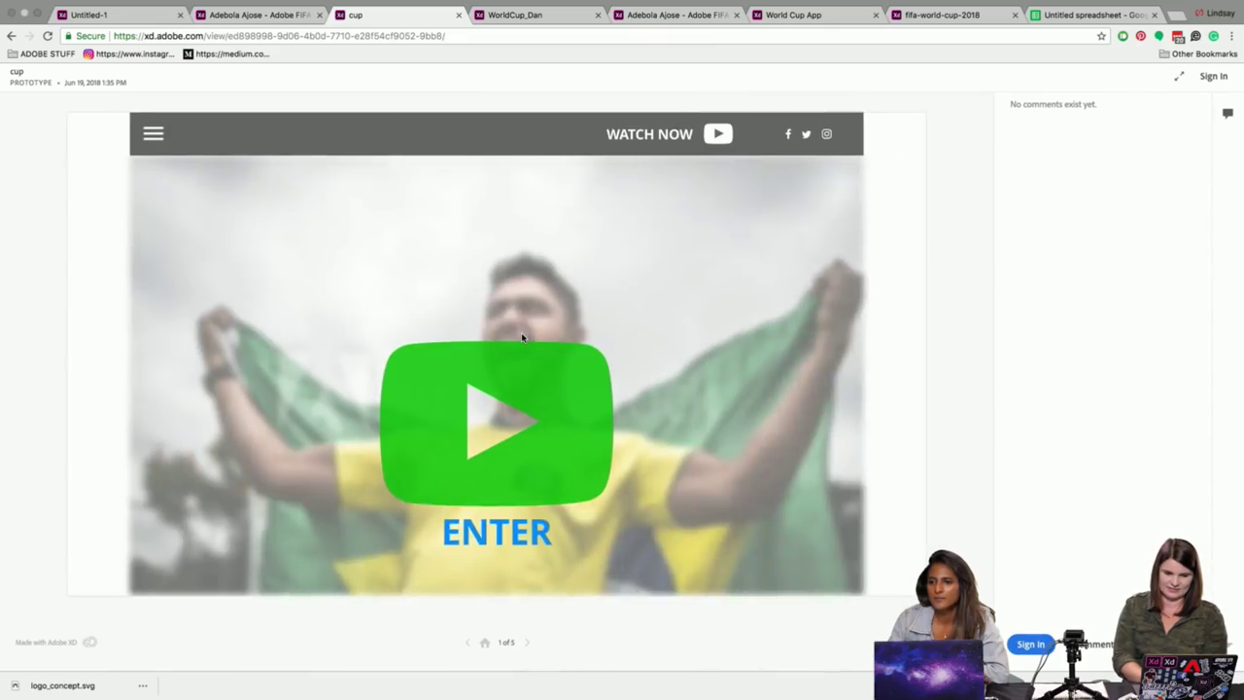
Compare the second and third screens of the cup prototype, examining the hero banner, e-mail sign-up and content carousel
click(527, 646)
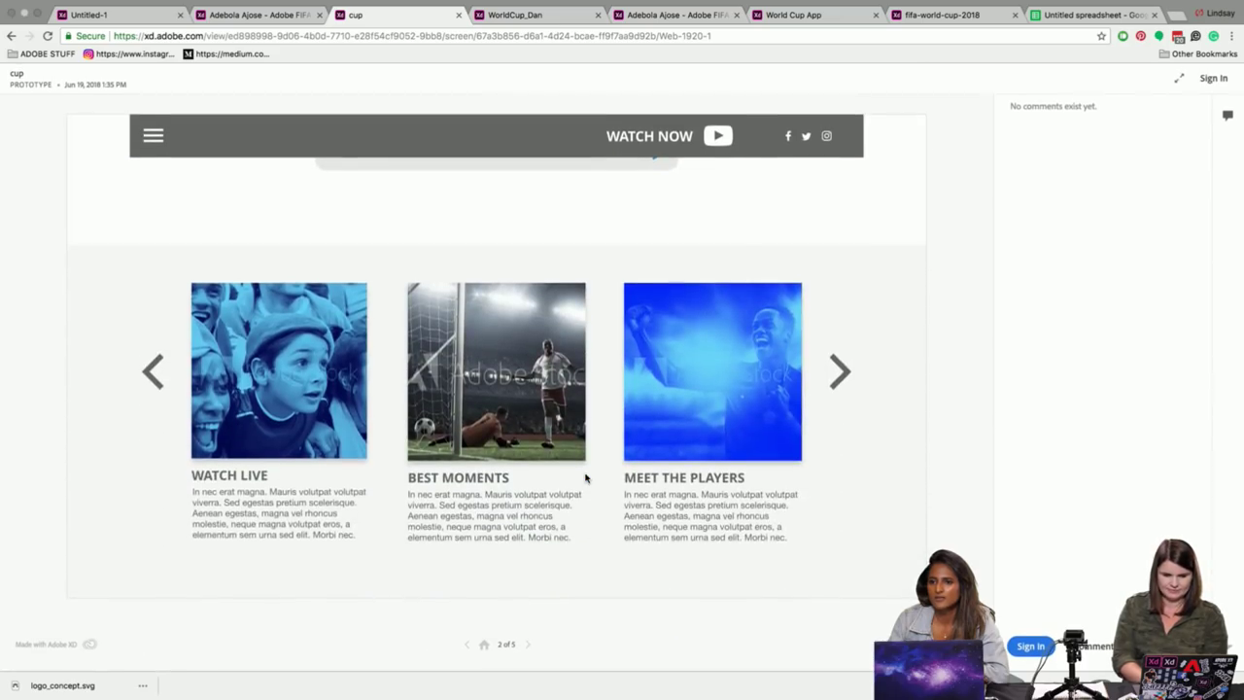
scroll(586, 478, up, 5)
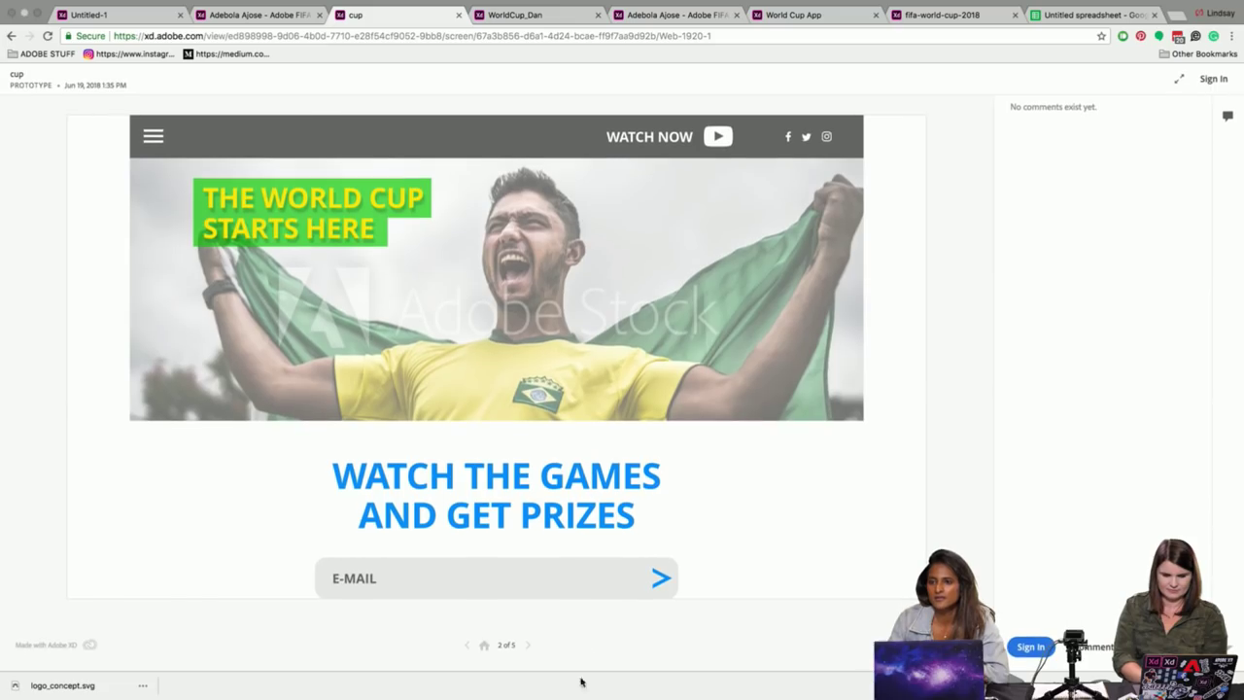
click(527, 645)
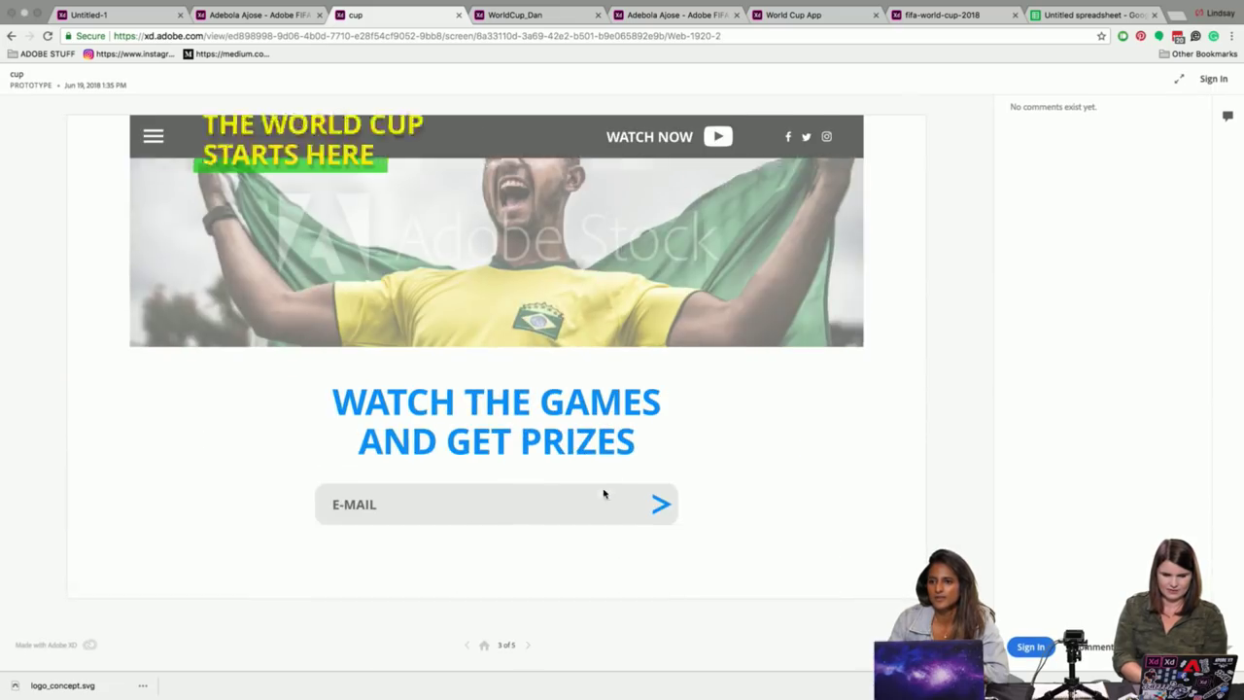
scroll(602, 494, down, 5)
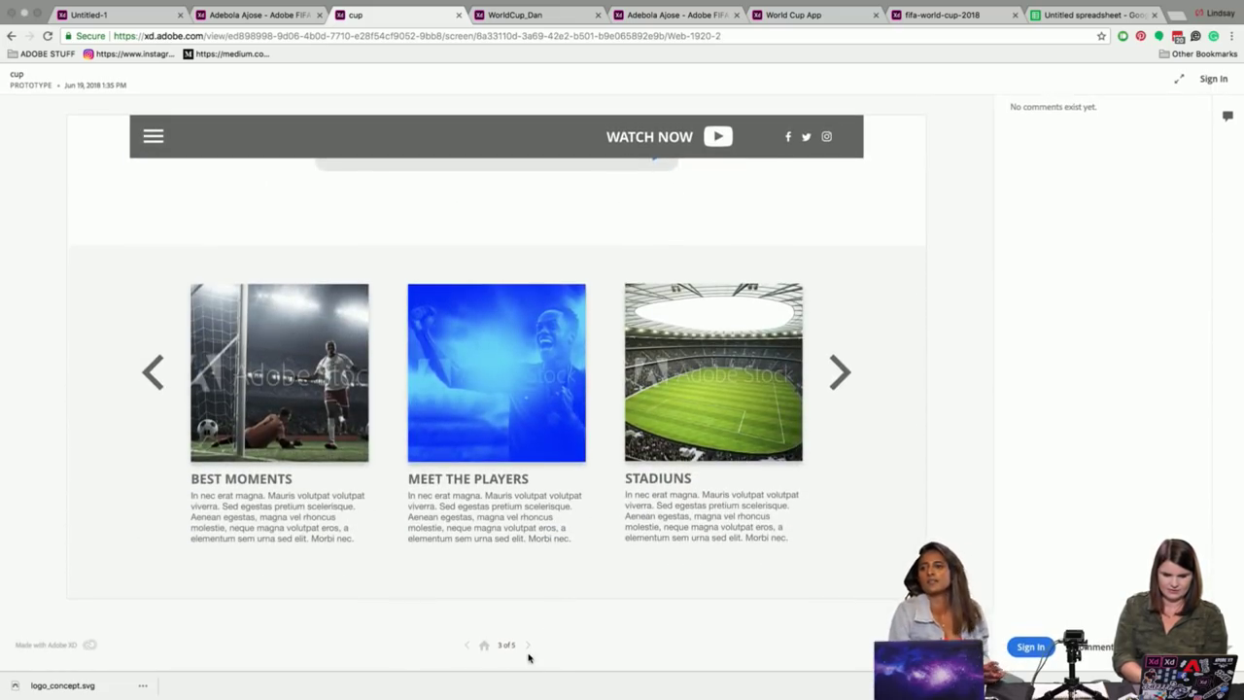
Examine the cup prototype's match video overlay screen and its final screen with the grid of matches
click(527, 647)
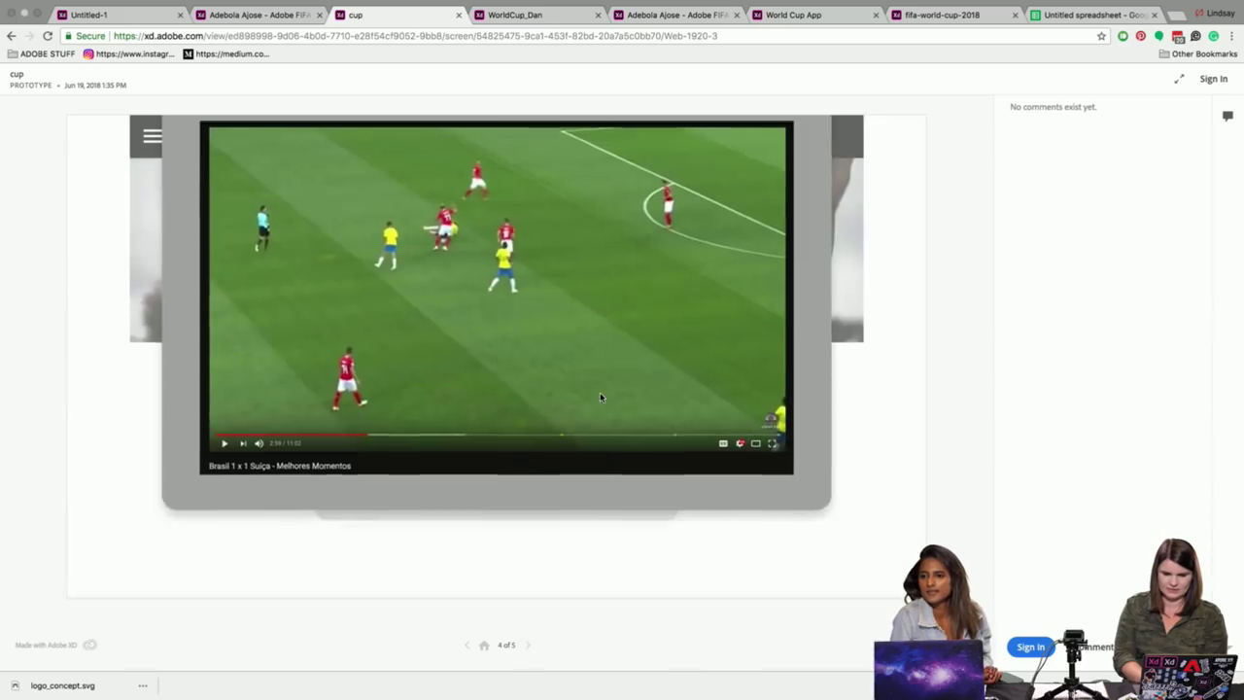
scroll(600, 396, down, 5)
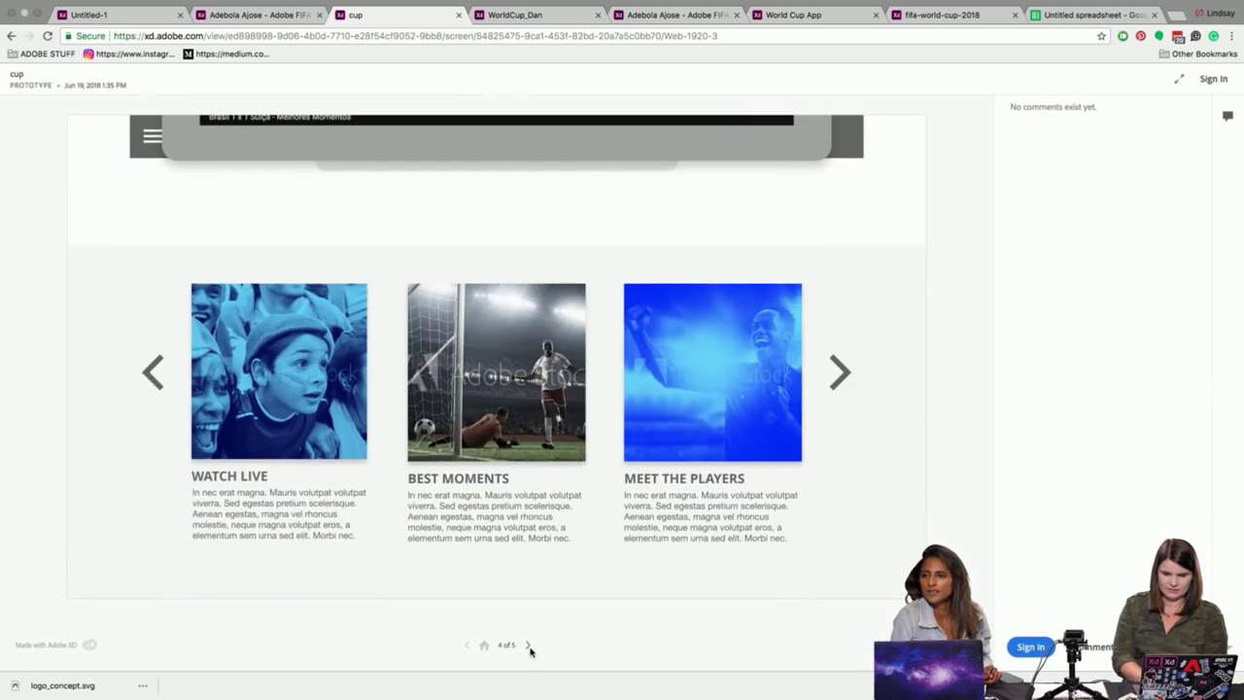
click(529, 648)
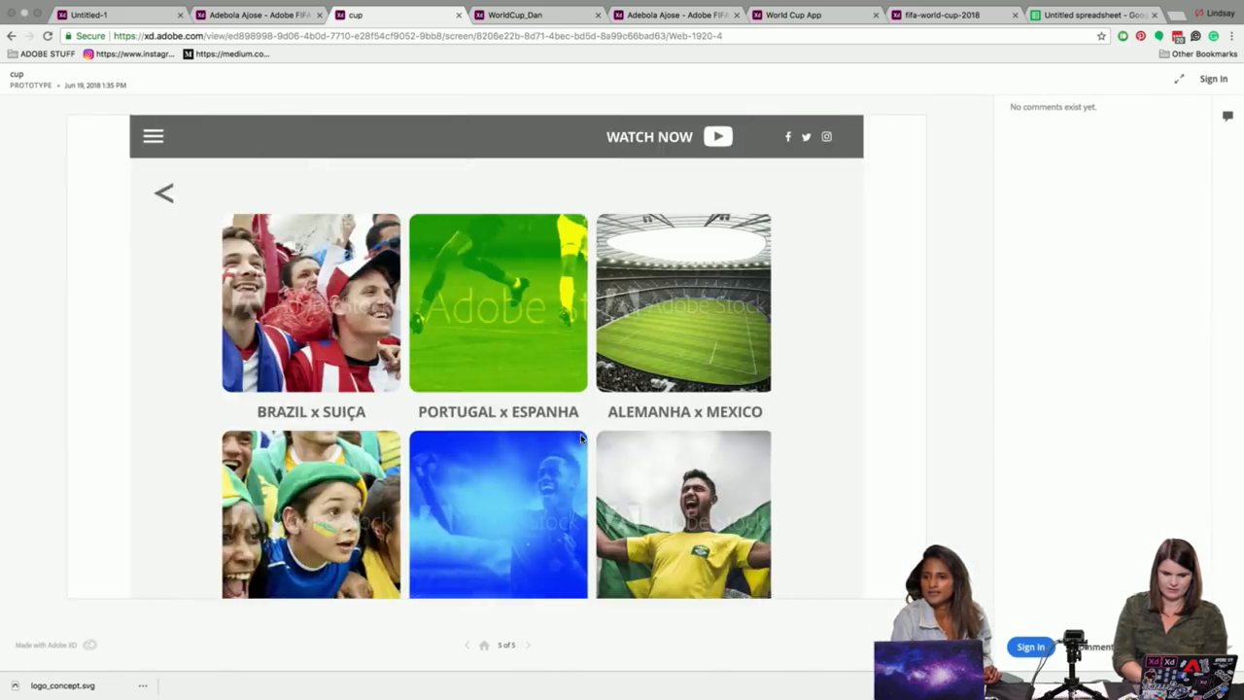
scroll(580, 437, down, 8)
scroll(580, 437, up, 5)
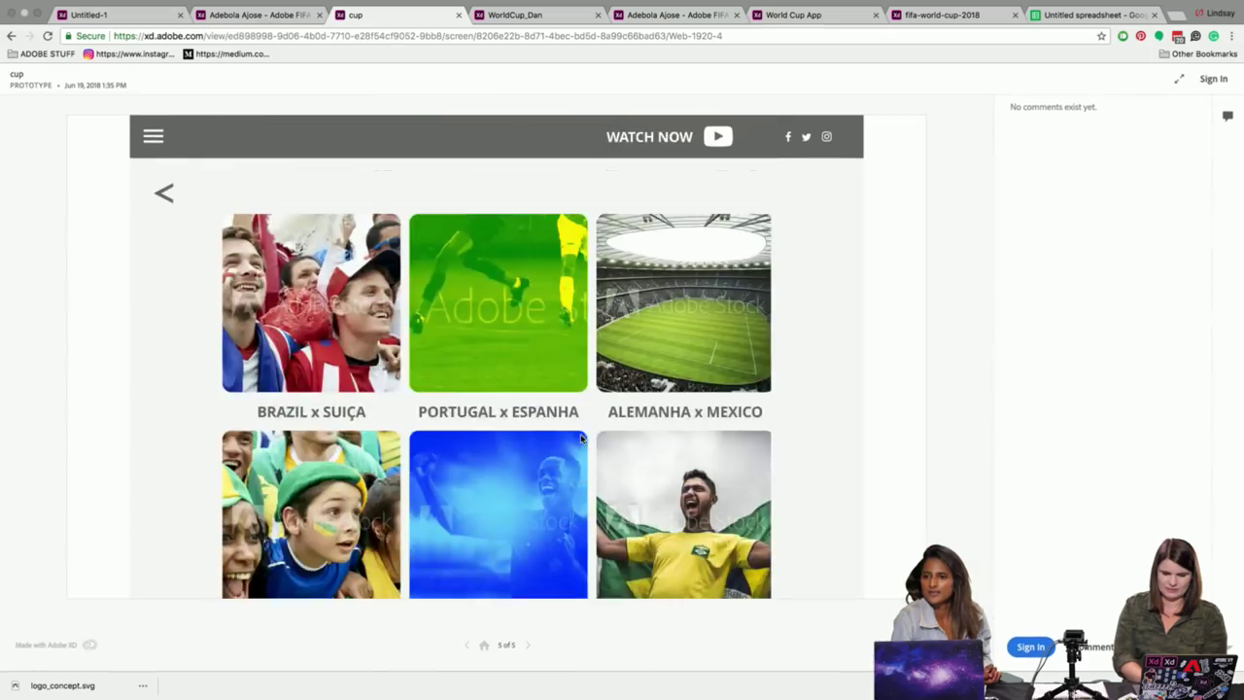
View the World Cup live feed dashboard prototype and the Matches screen of the Adobe FIFA 2018 mobile version
click(535, 17)
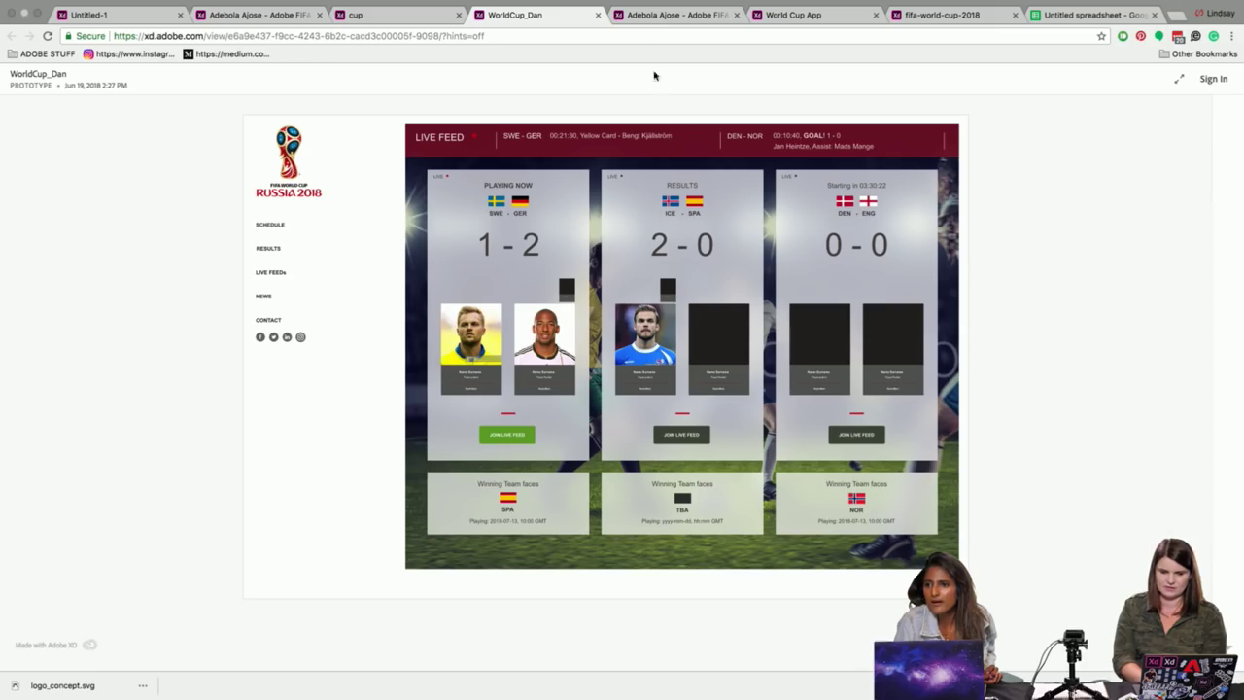
click(675, 16)
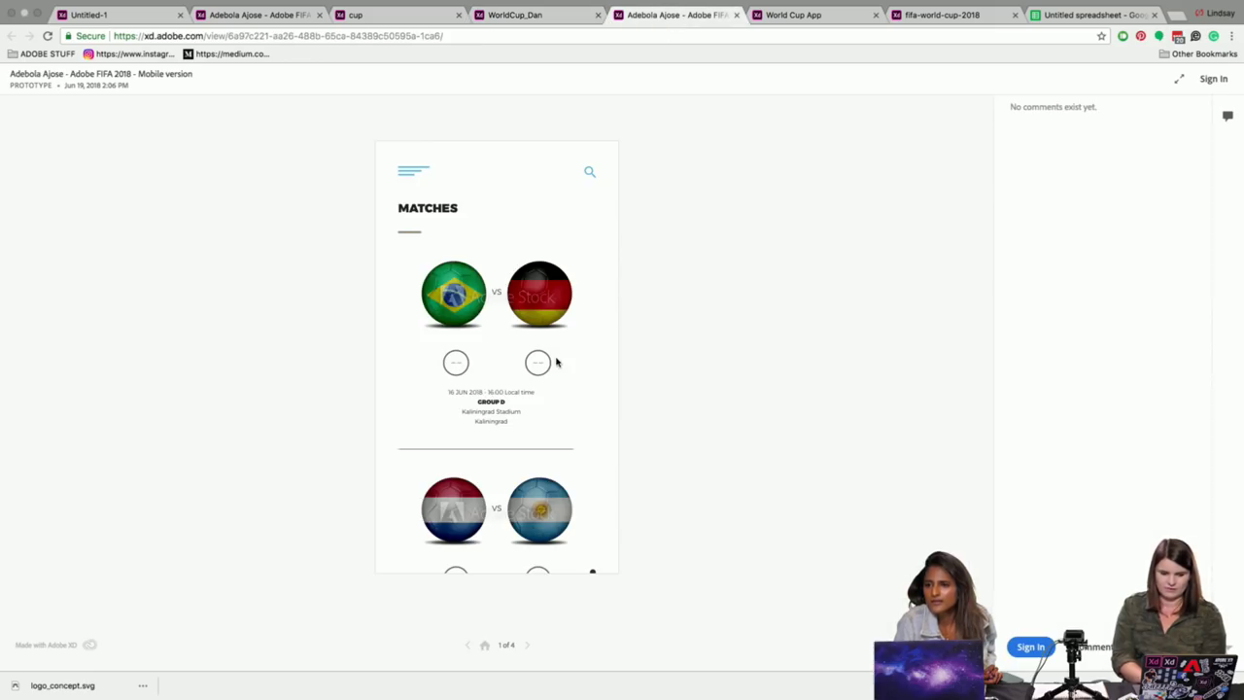
scroll(556, 361, down, 3)
scroll(556, 362, up, 3)
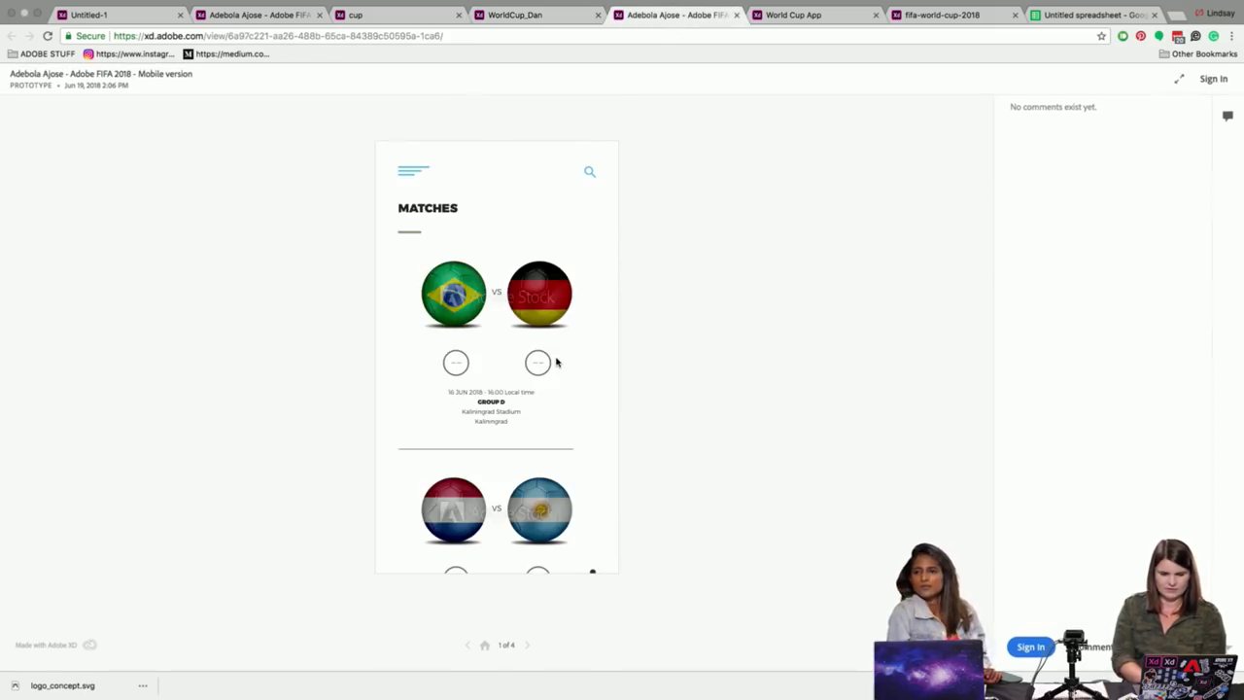
scroll(556, 362, down, 3)
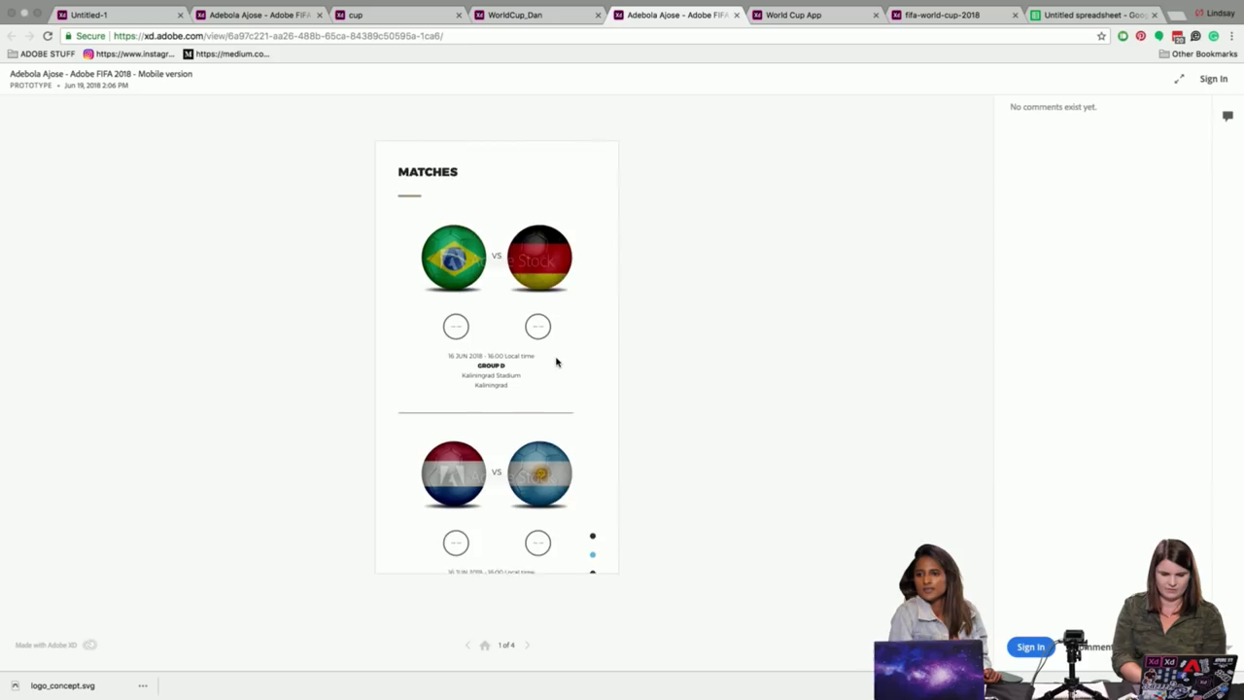
Review the mobile version's Live match, Stories and Welcome screens, and move its browser tab beside the website version's tab
click(527, 646)
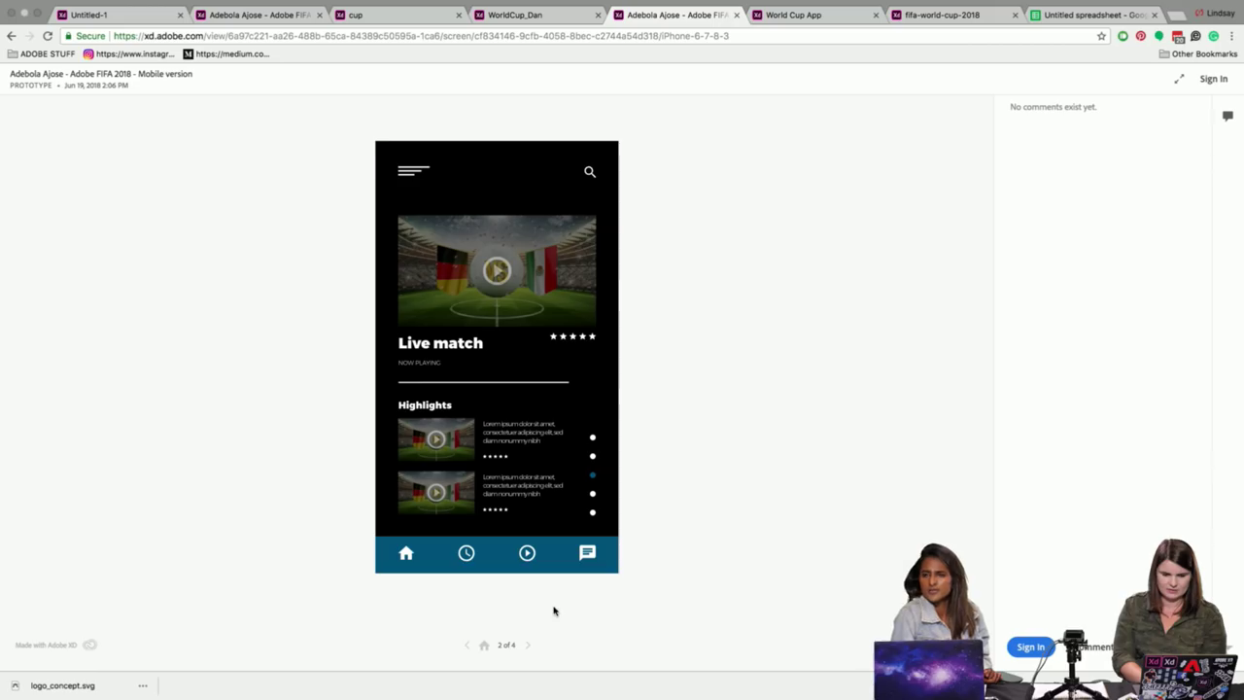
click(527, 646)
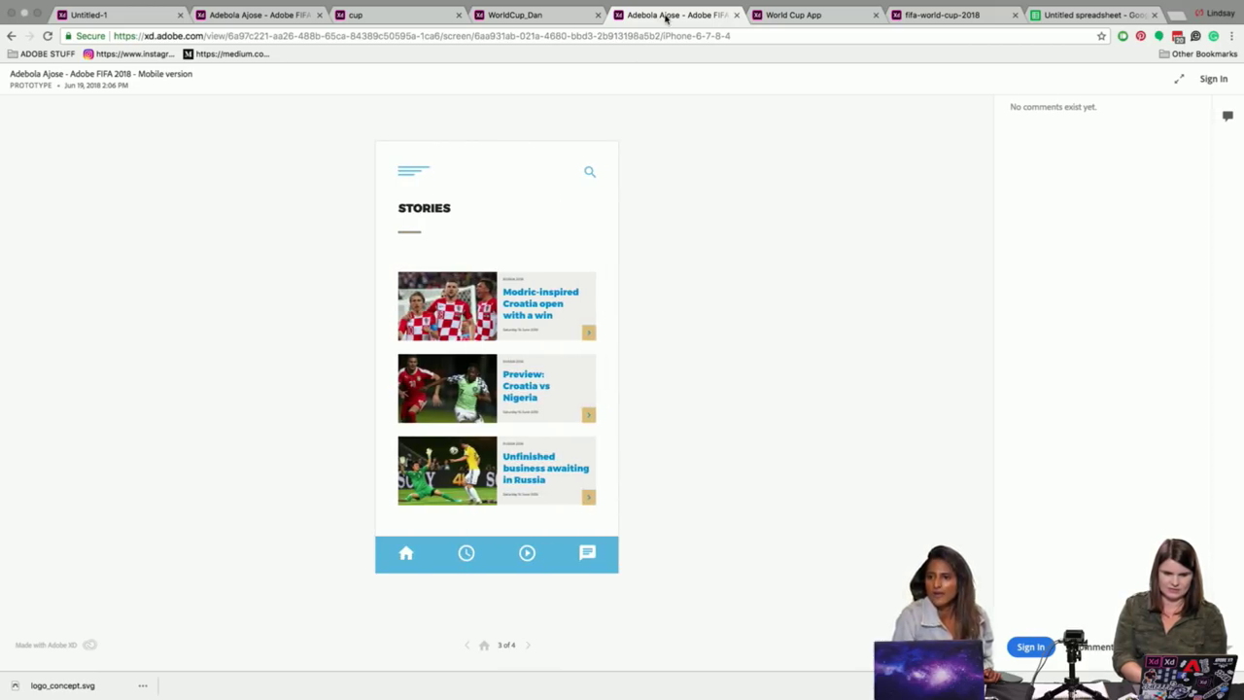
drag(665, 16, 389, 17)
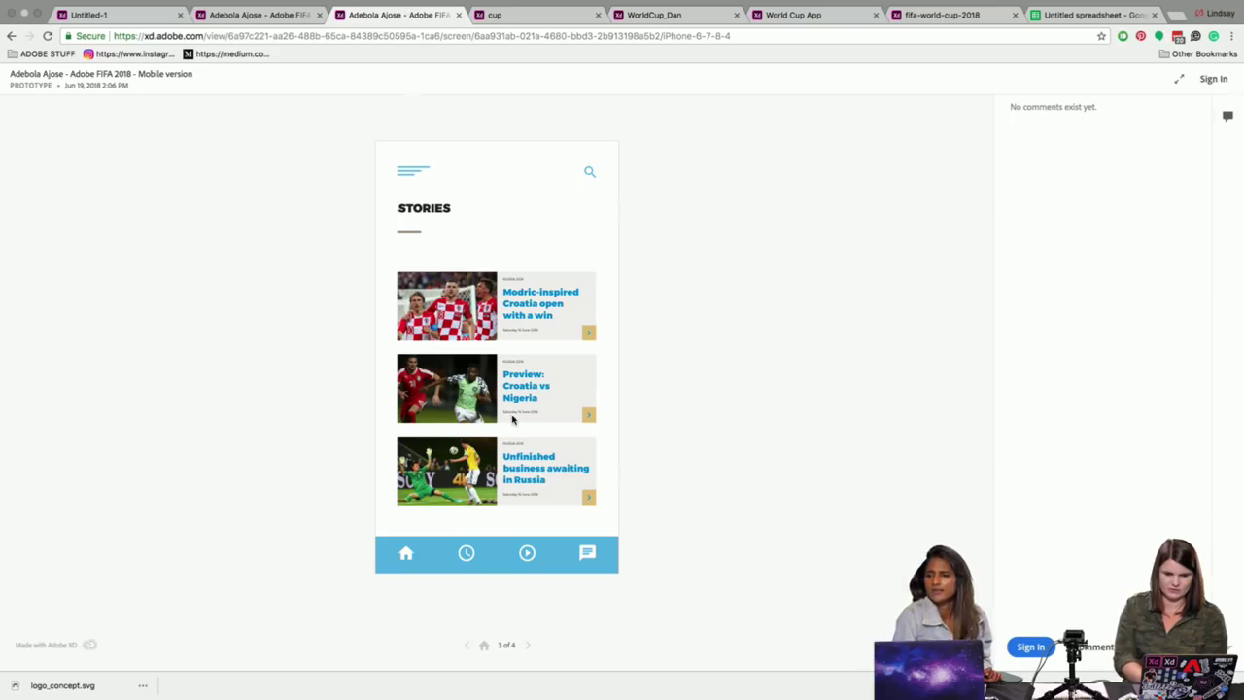
click(529, 648)
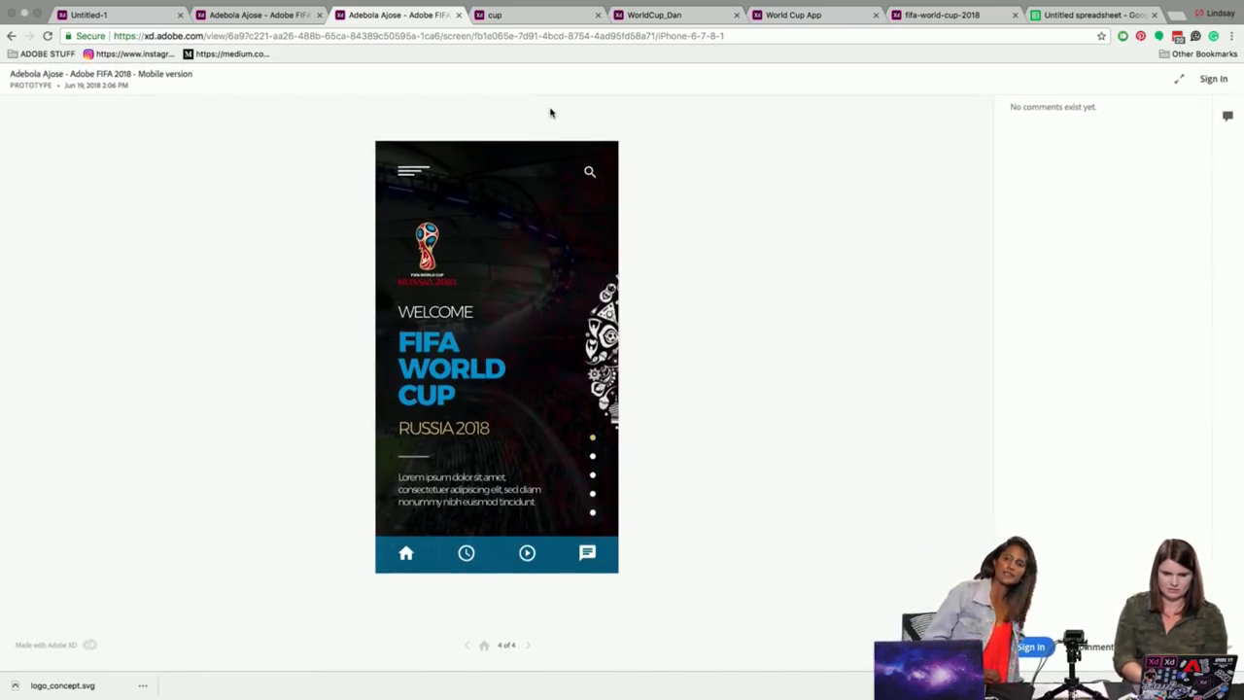
Pass over the cup and live feed prototypes and review all three World Cup App screens, ending back on the Россия 2018 splash
click(549, 18)
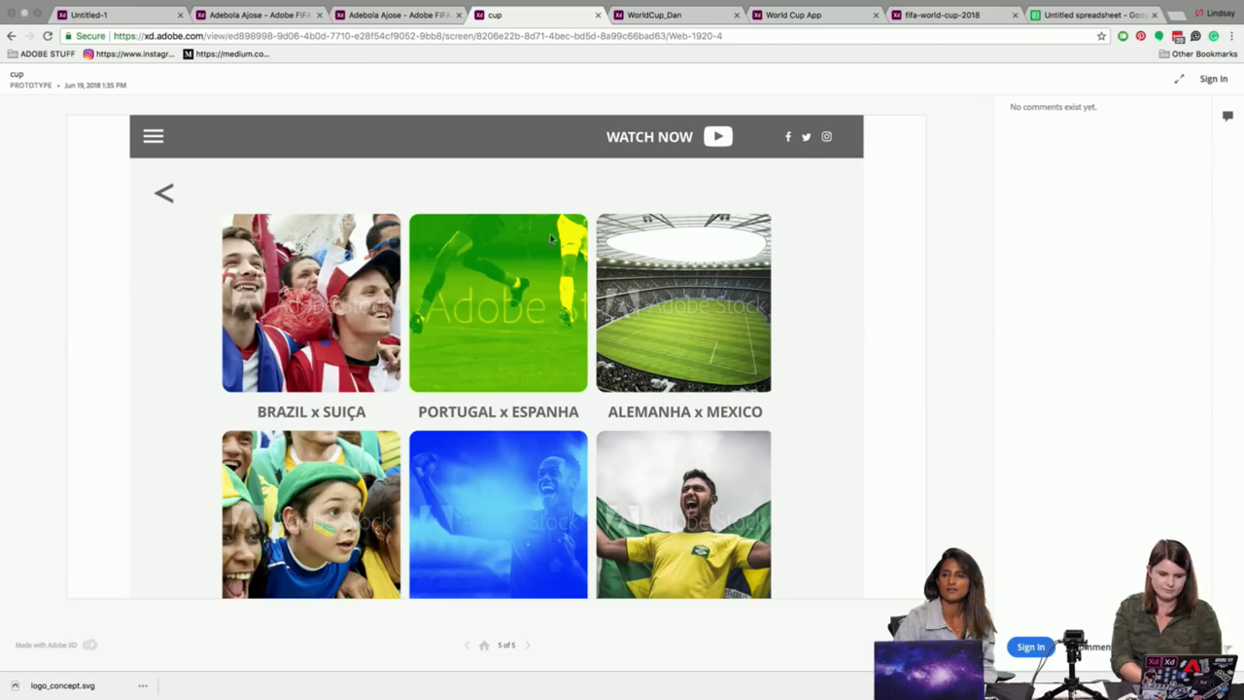
click(659, 15)
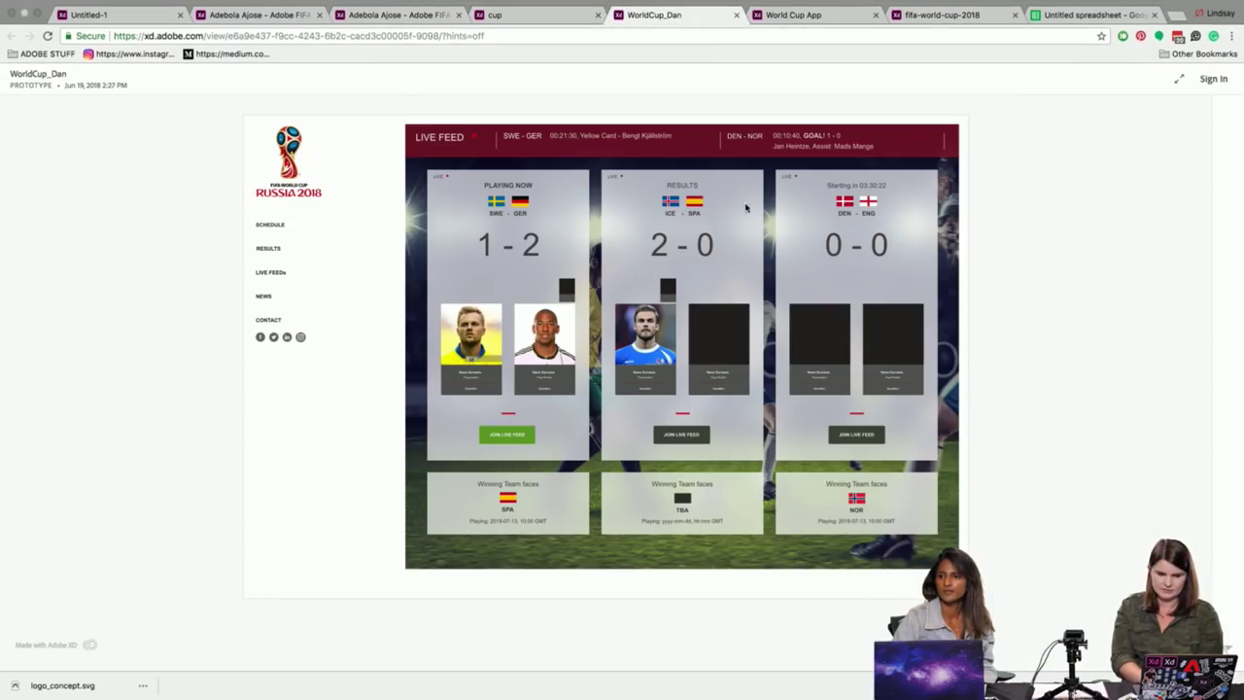
click(799, 15)
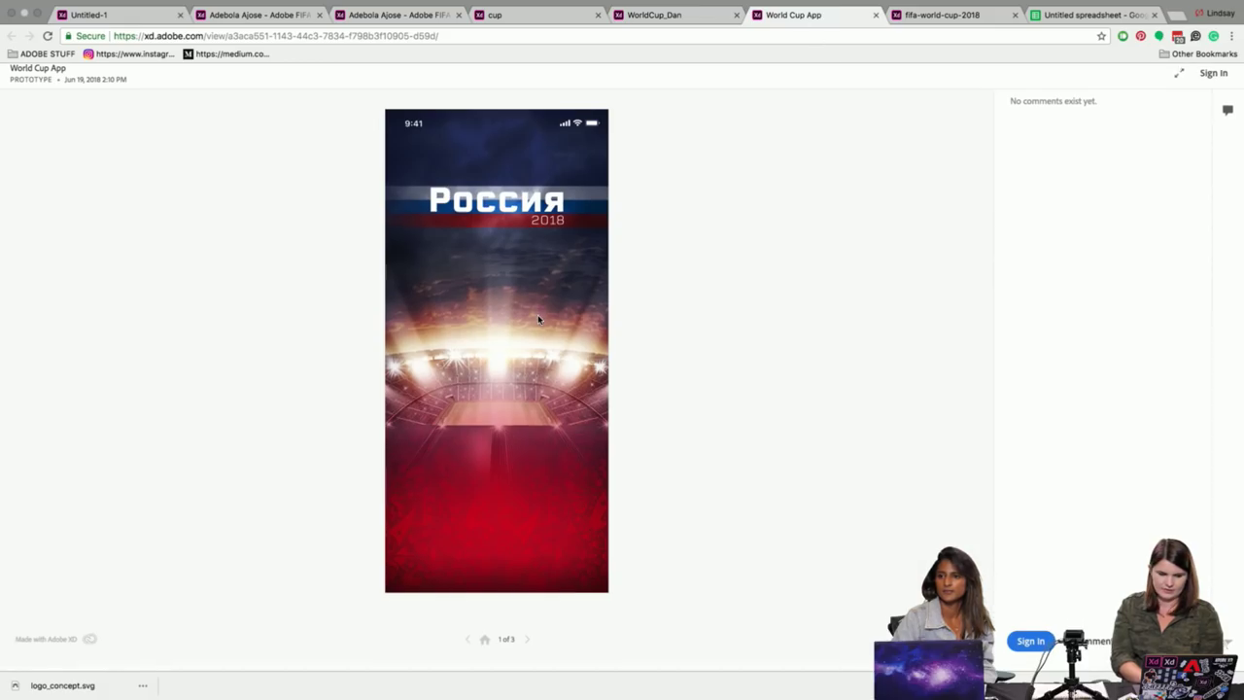
click(526, 647)
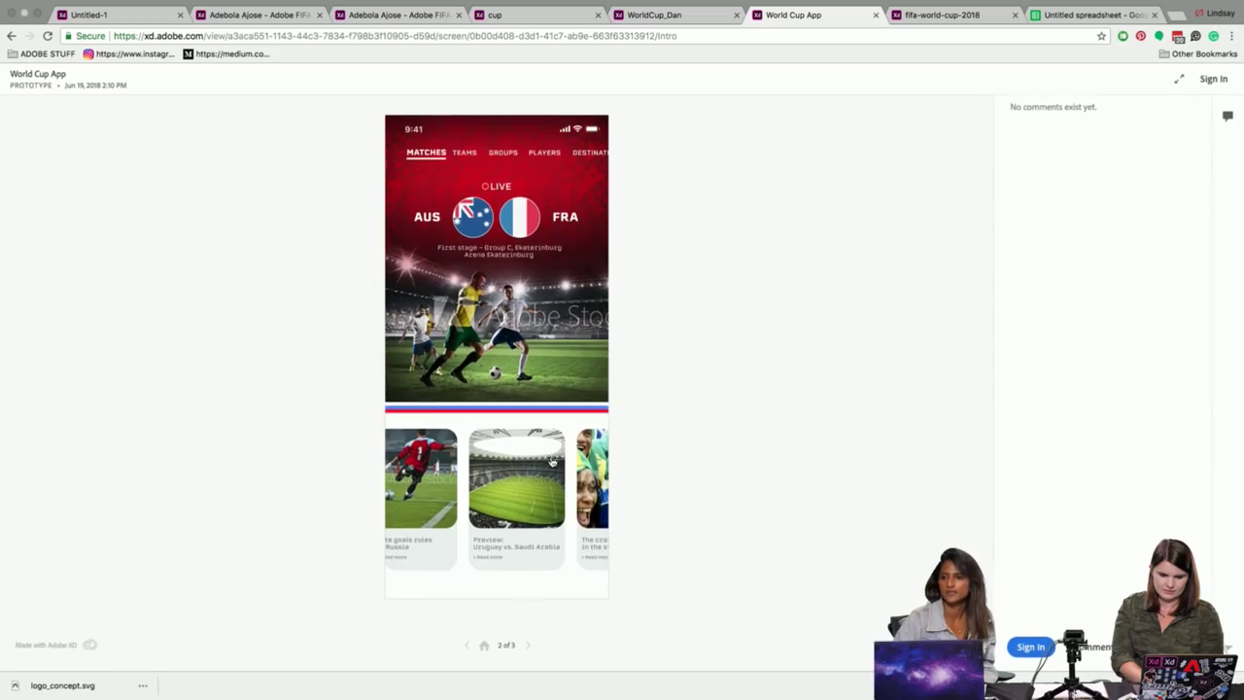
click(528, 645)
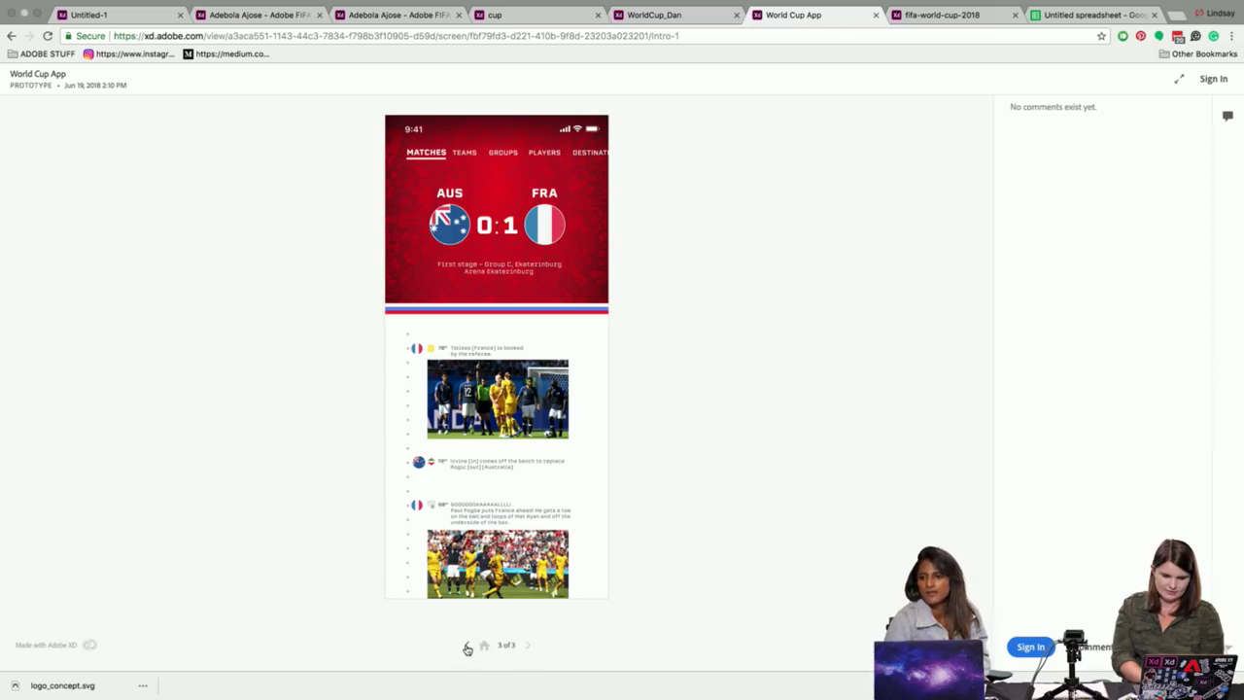
click(467, 647)
click(466, 647)
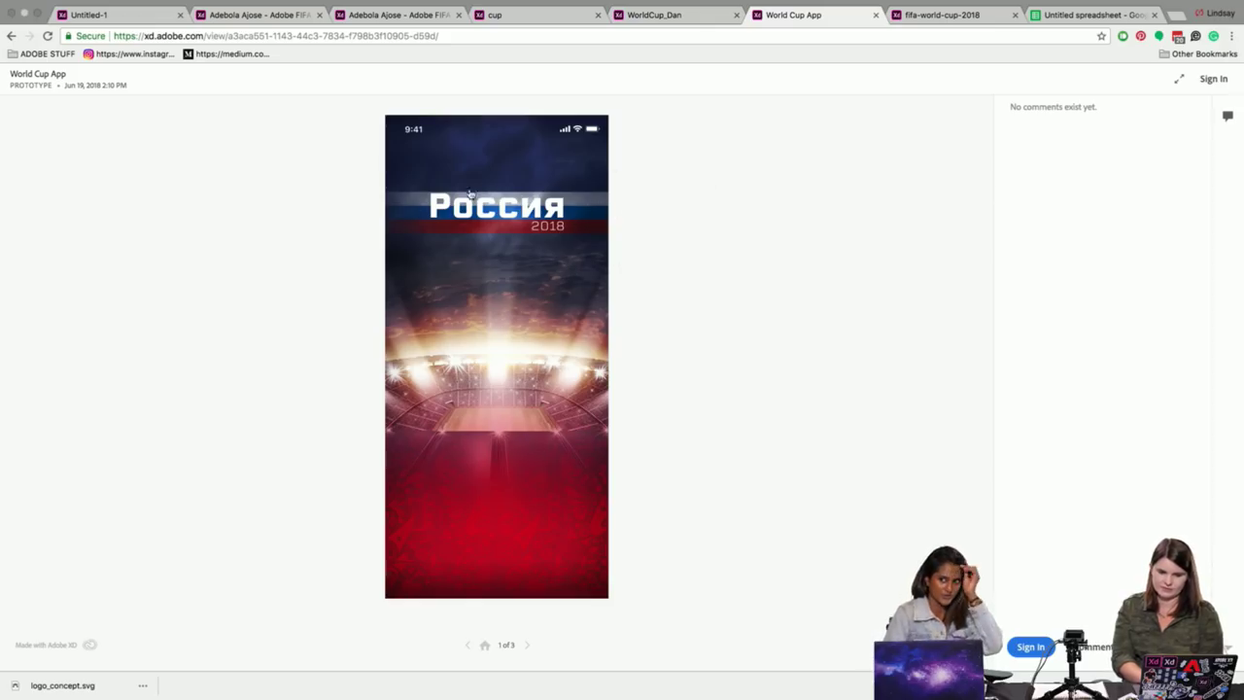
Open the fifa-world-cup-2018 prototype and examine its Top 10 banner, top player rankings and Coaches section link
click(943, 27)
scroll(779, 262, down, 5)
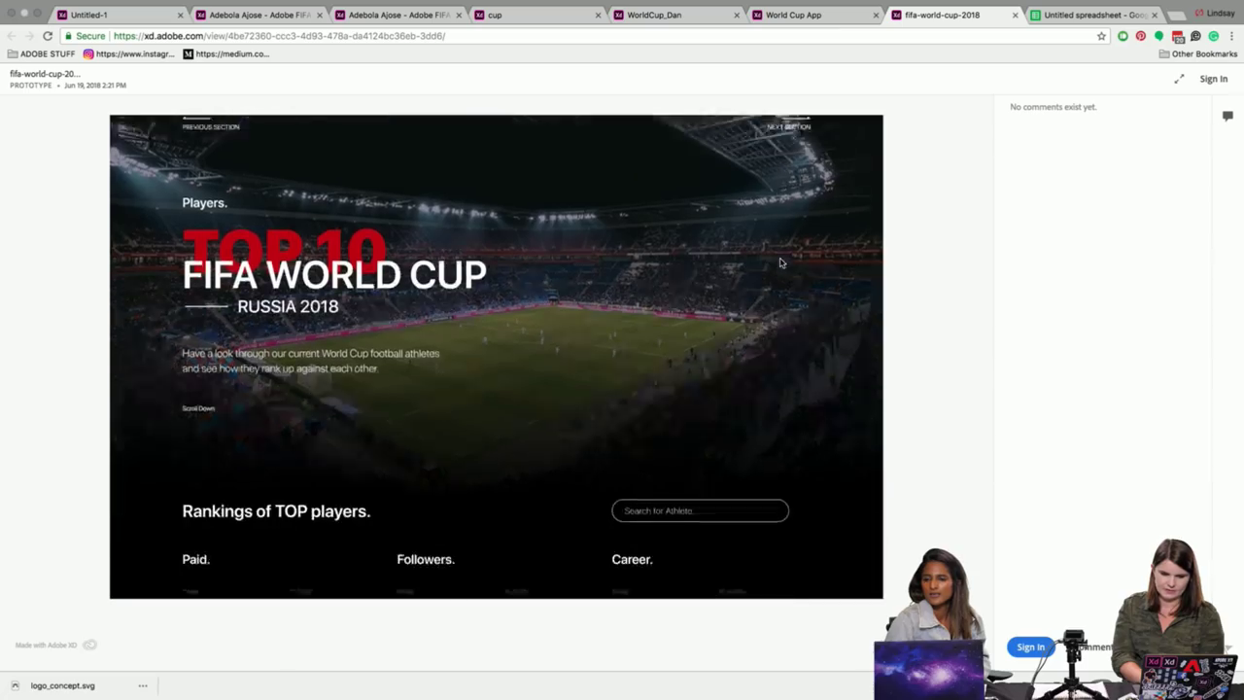
scroll(779, 263, down, 1)
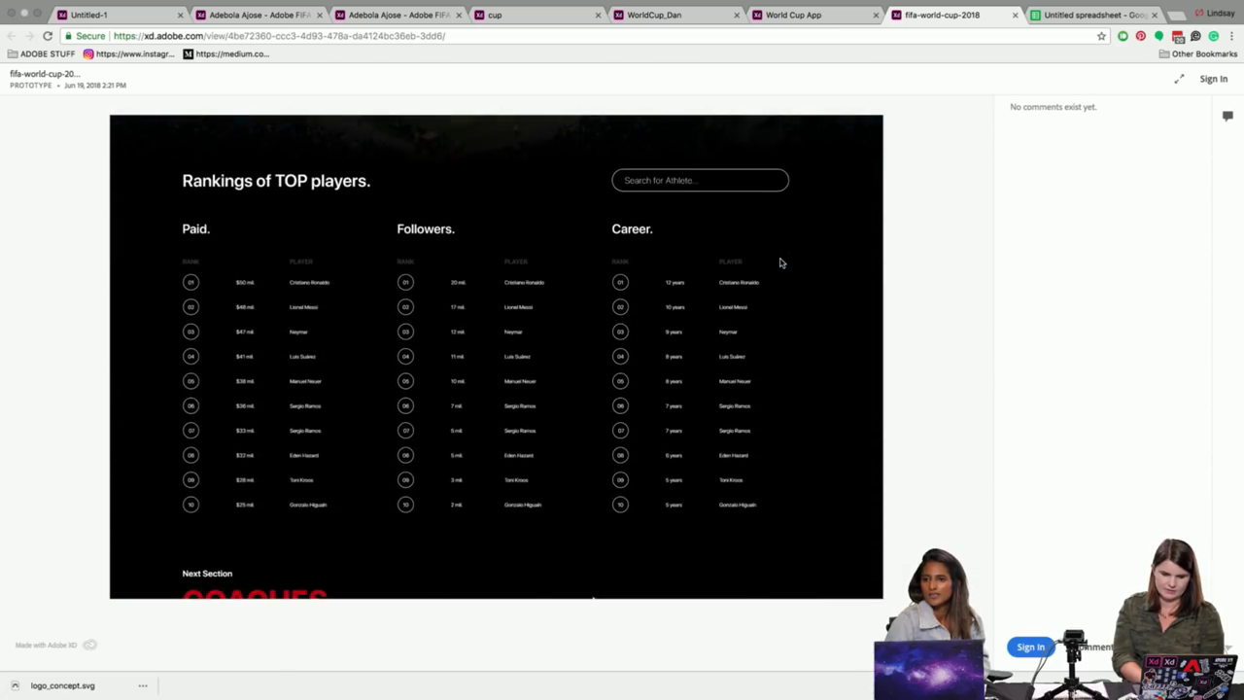
scroll(780, 262, down, 3)
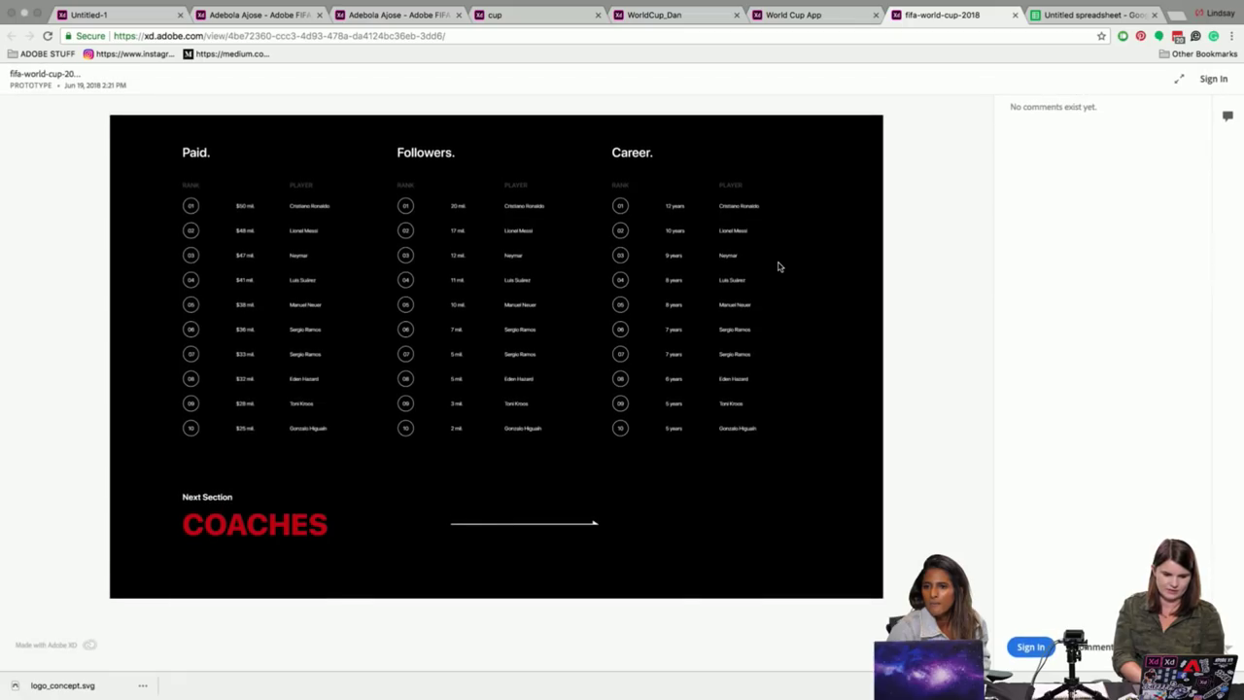
scroll(749, 320, up, 3)
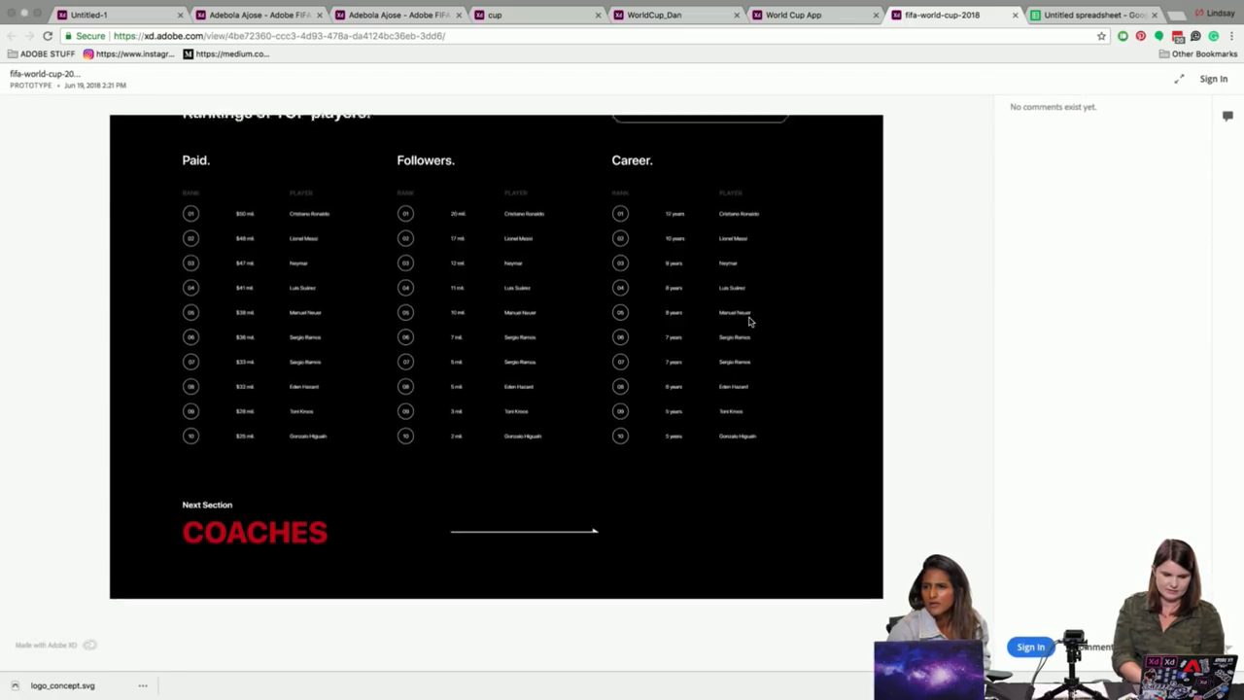
scroll(750, 320, down, 1)
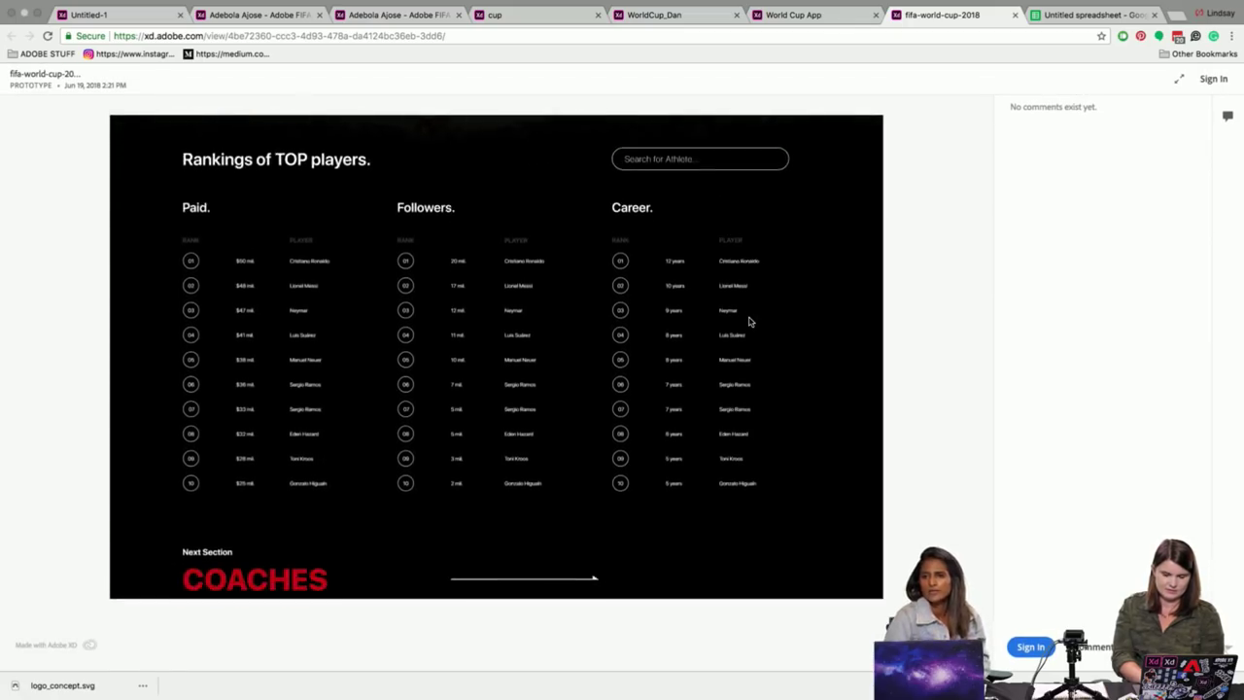
scroll(749, 321, up, 2)
scroll(749, 321, up, 5)
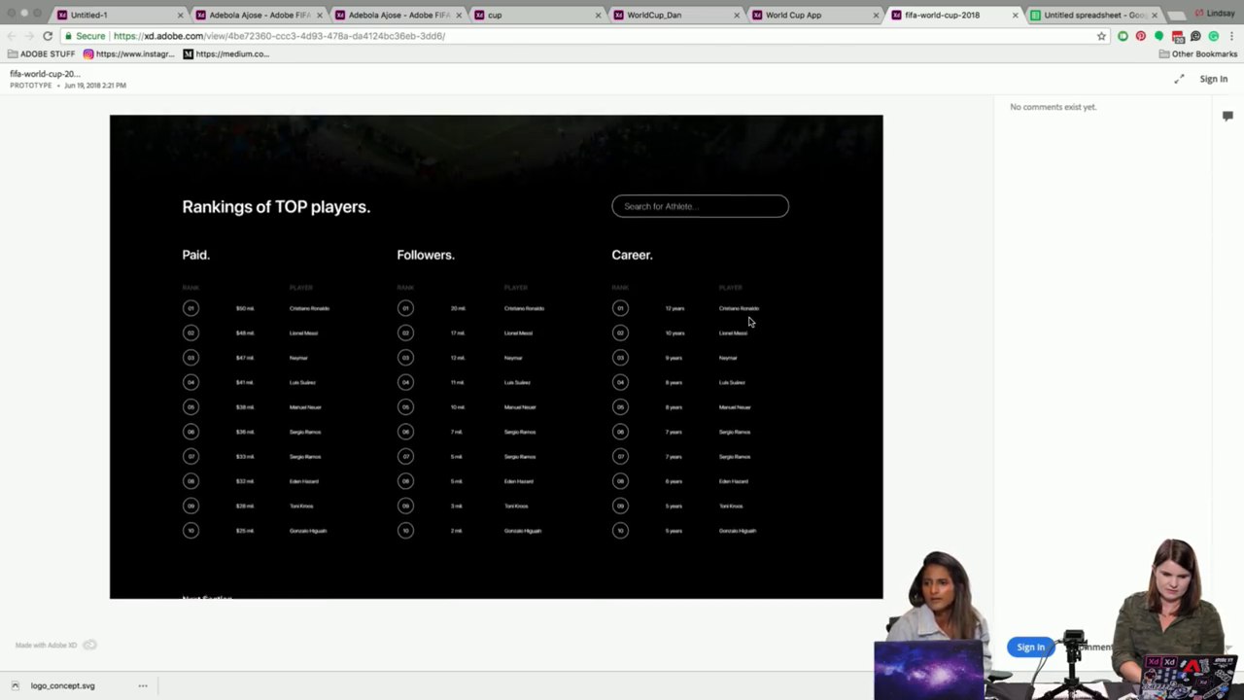
scroll(749, 321, up, 7)
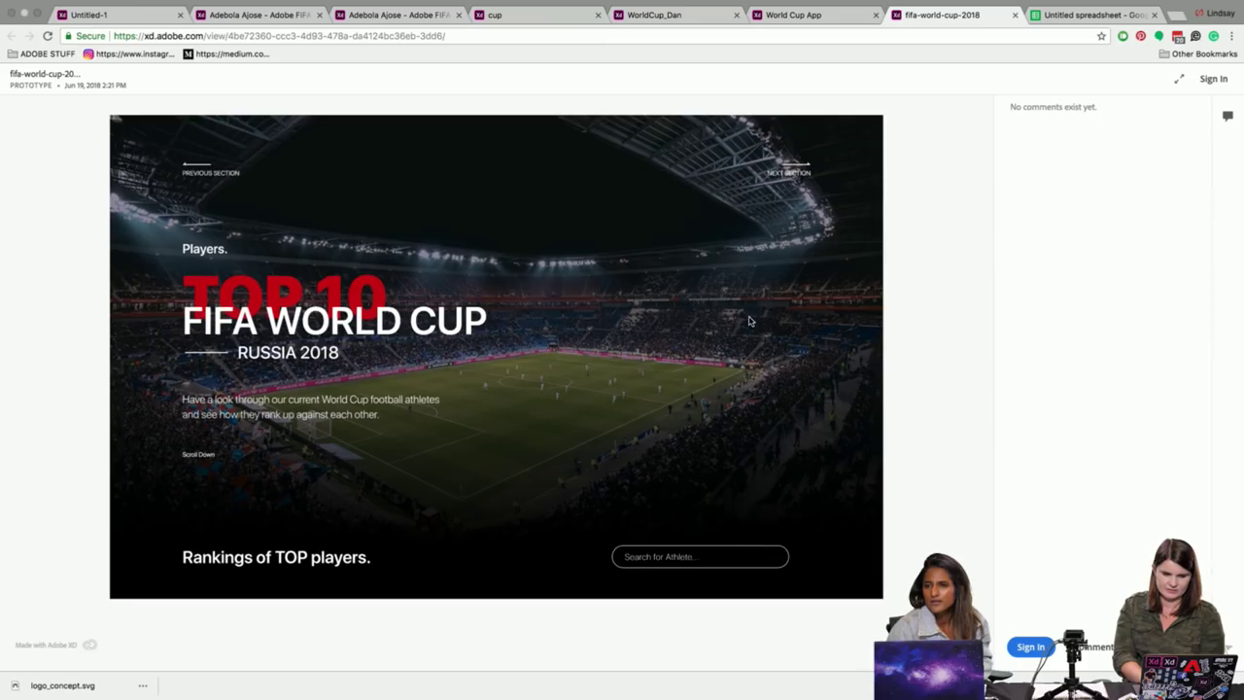
scroll(749, 321, down, 14)
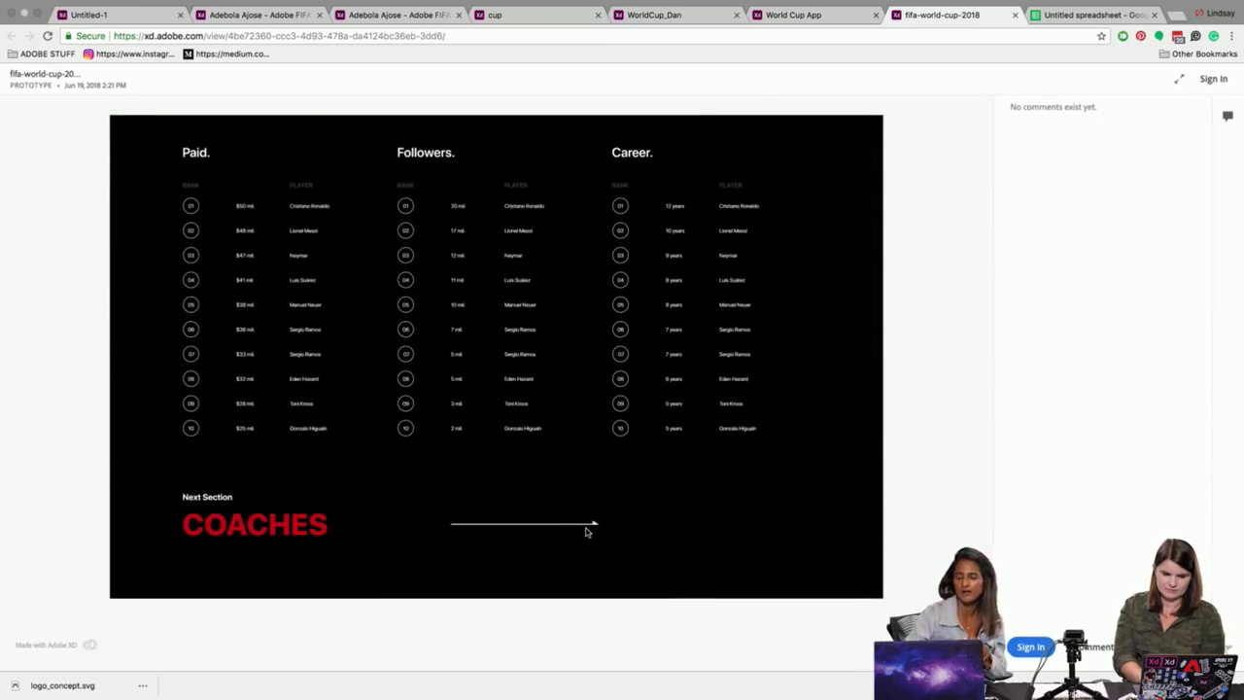
Return to the Top 10 banner and reopen the recently closed AdobeLive Contest responses spreadsheet to look for further entries
scroll(586, 531, up, 15)
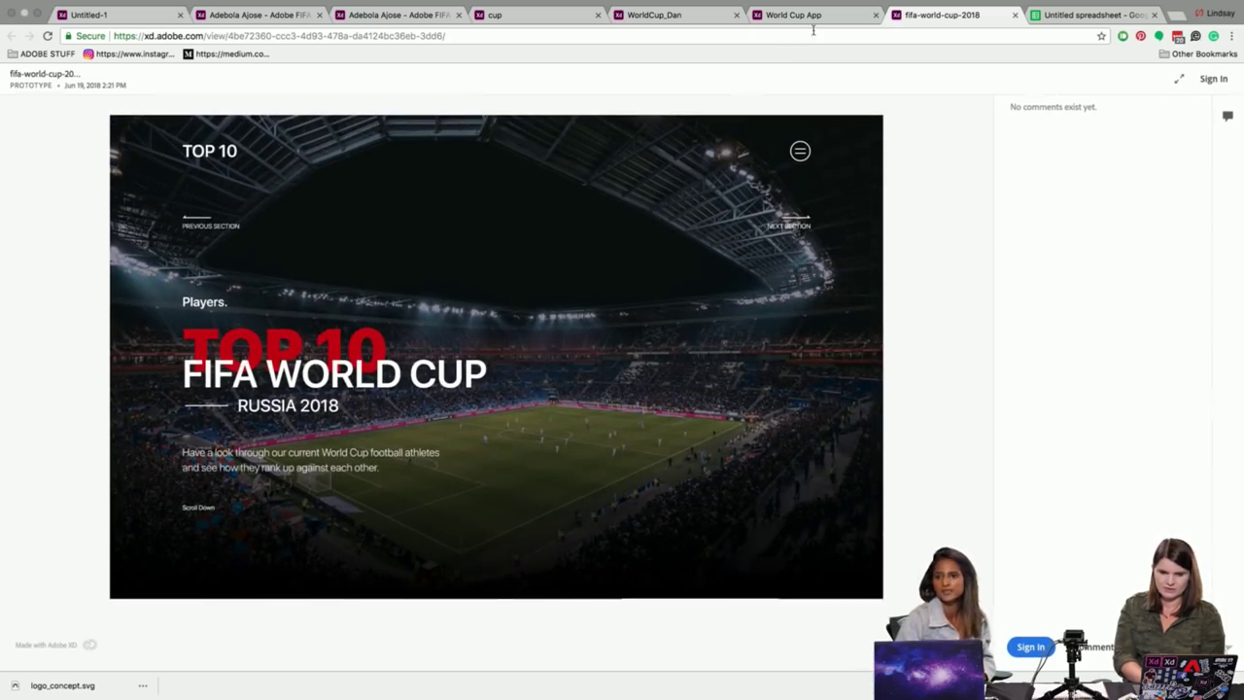
mouse_move(956, 2)
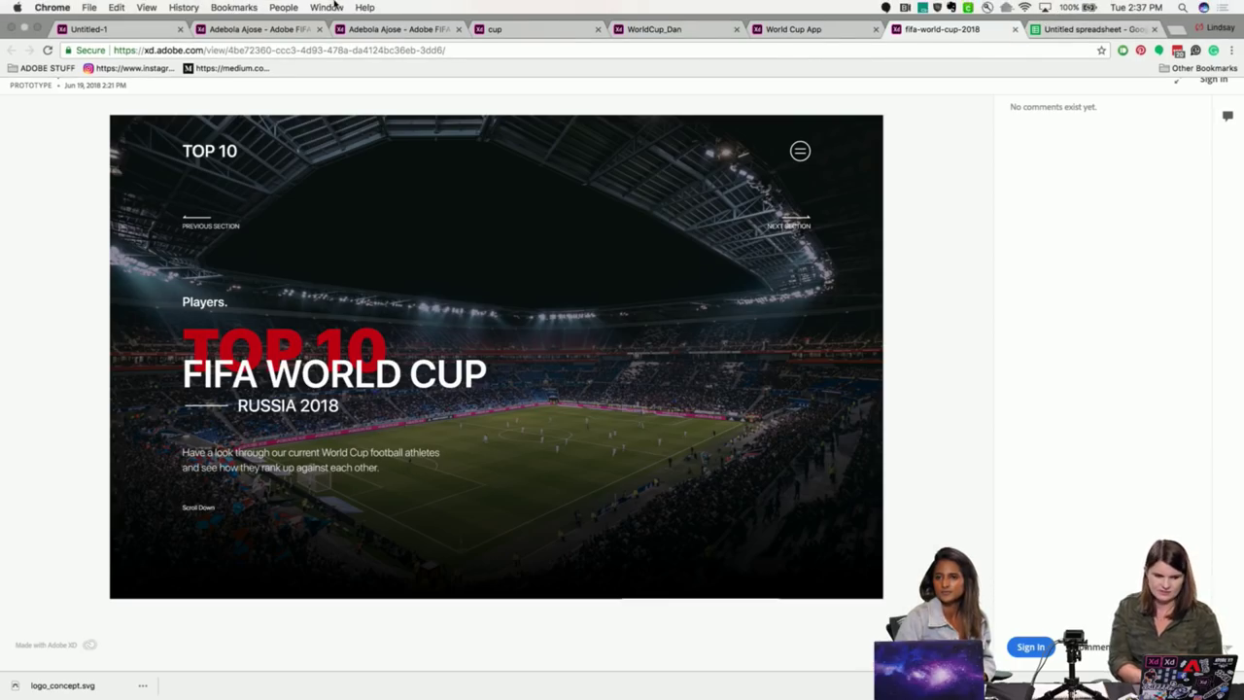
click(183, 8)
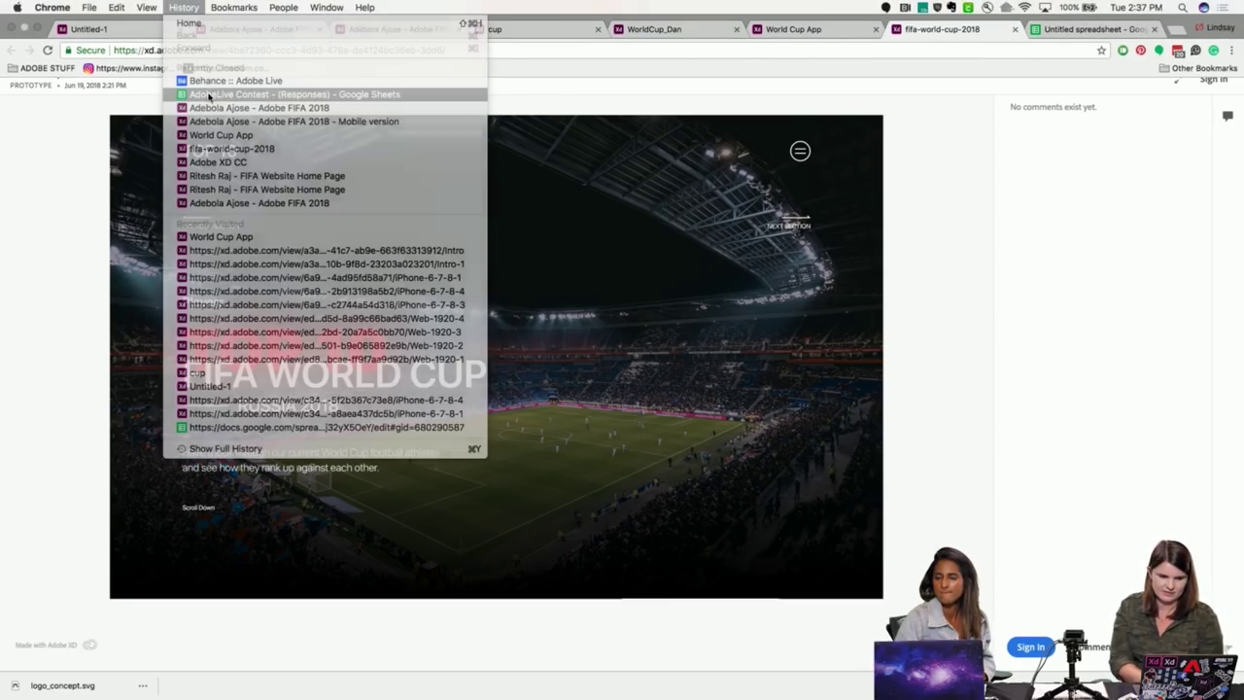
click(489, 133)
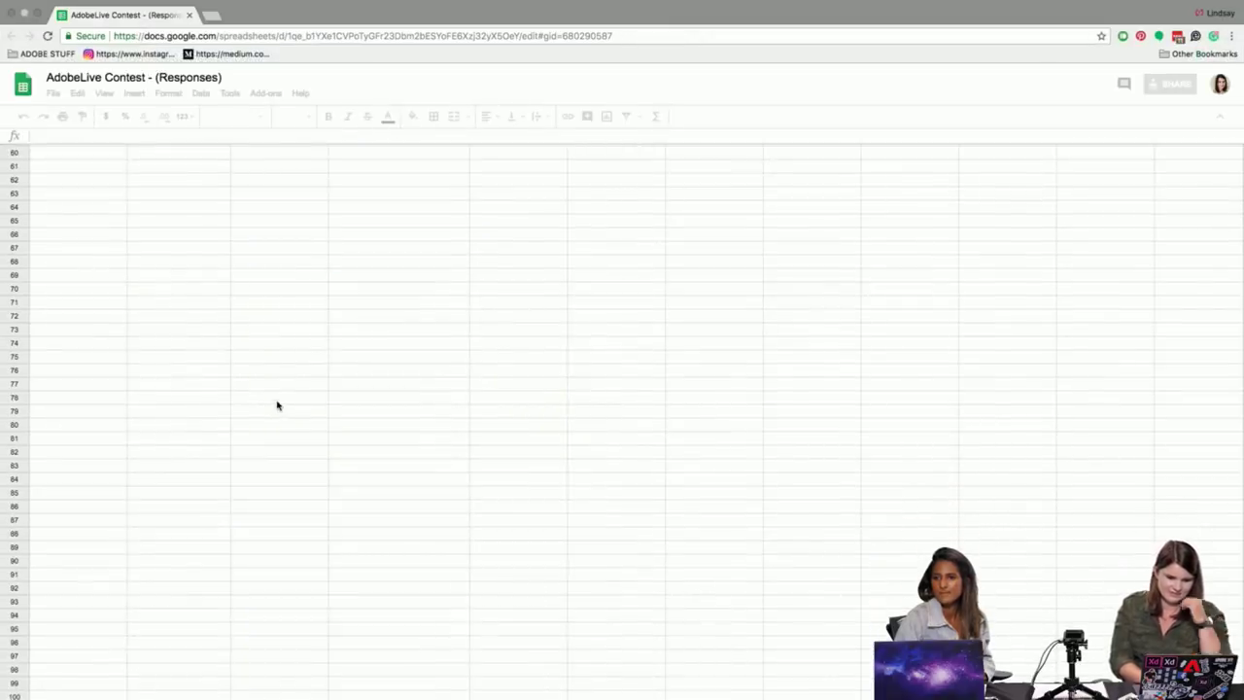
scroll(278, 405, down, 1)
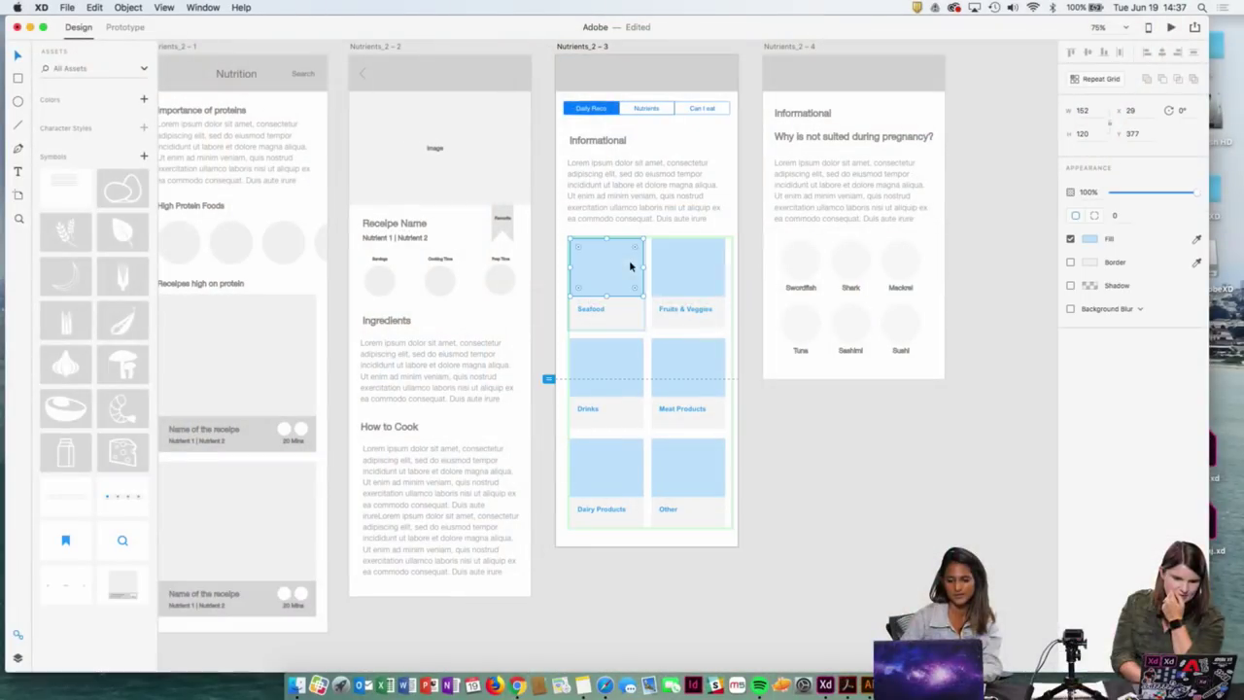
Switch to Adobe XD, select the Seafood card's image placeholder on the Nutrients_2 – 3 artboard and open its fill colour
click(694, 265)
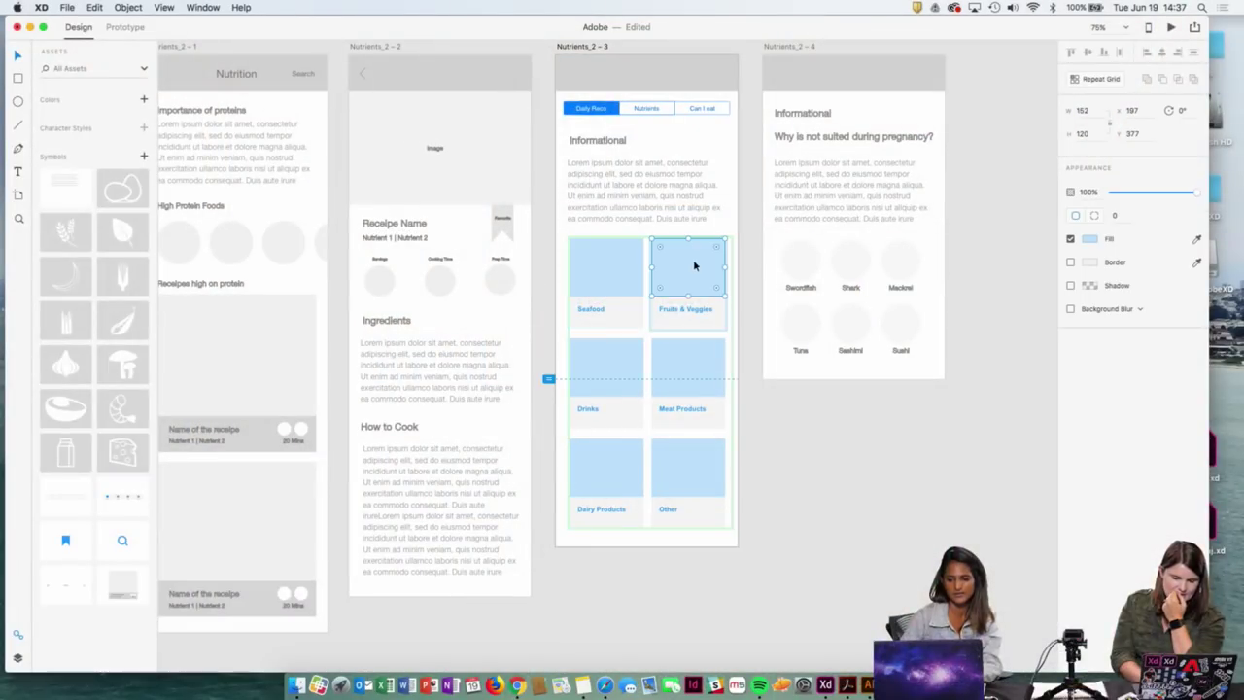
click(685, 357)
click(606, 267)
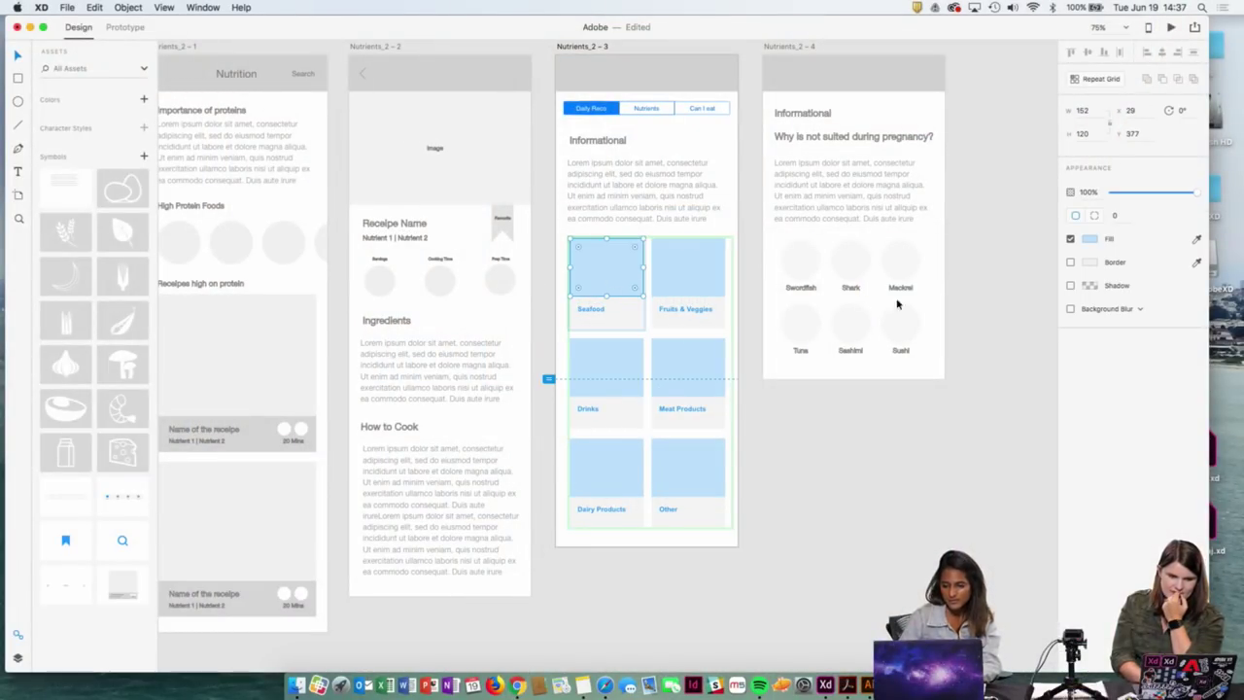
click(1094, 241)
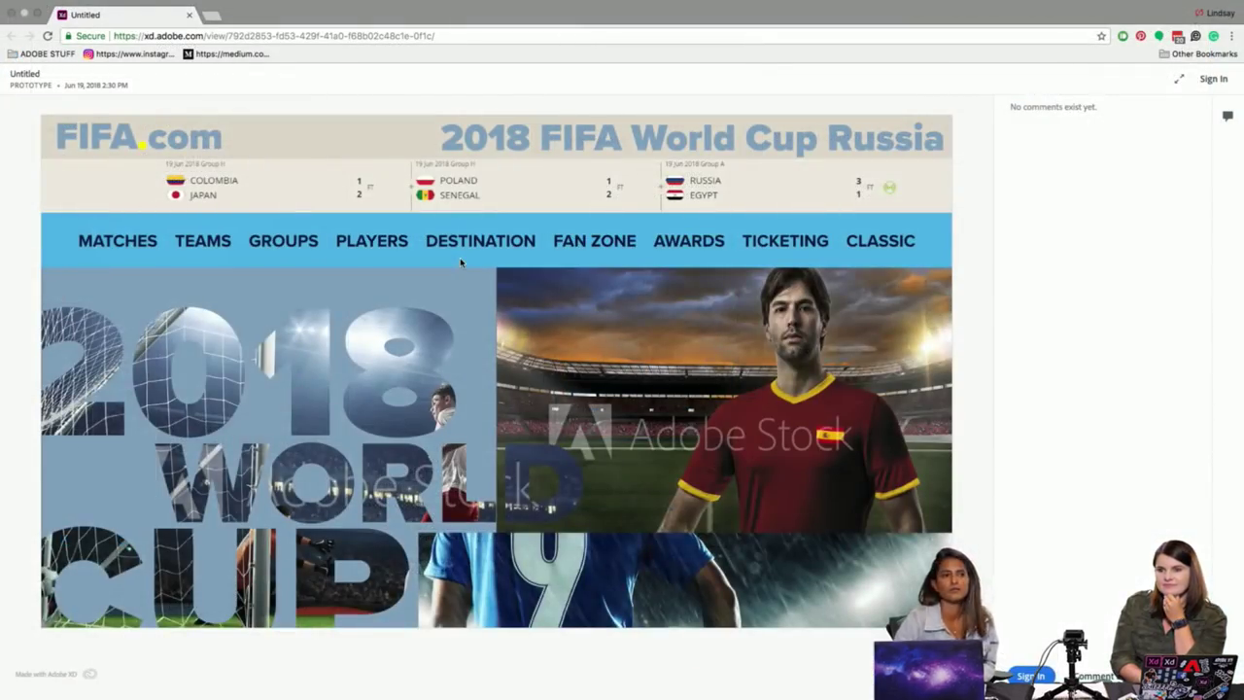
Review the FIFA.com prototype's 2018 World Cup header and Portugal vs Spain article, and close its browser window
scroll(557, 224, down, 5)
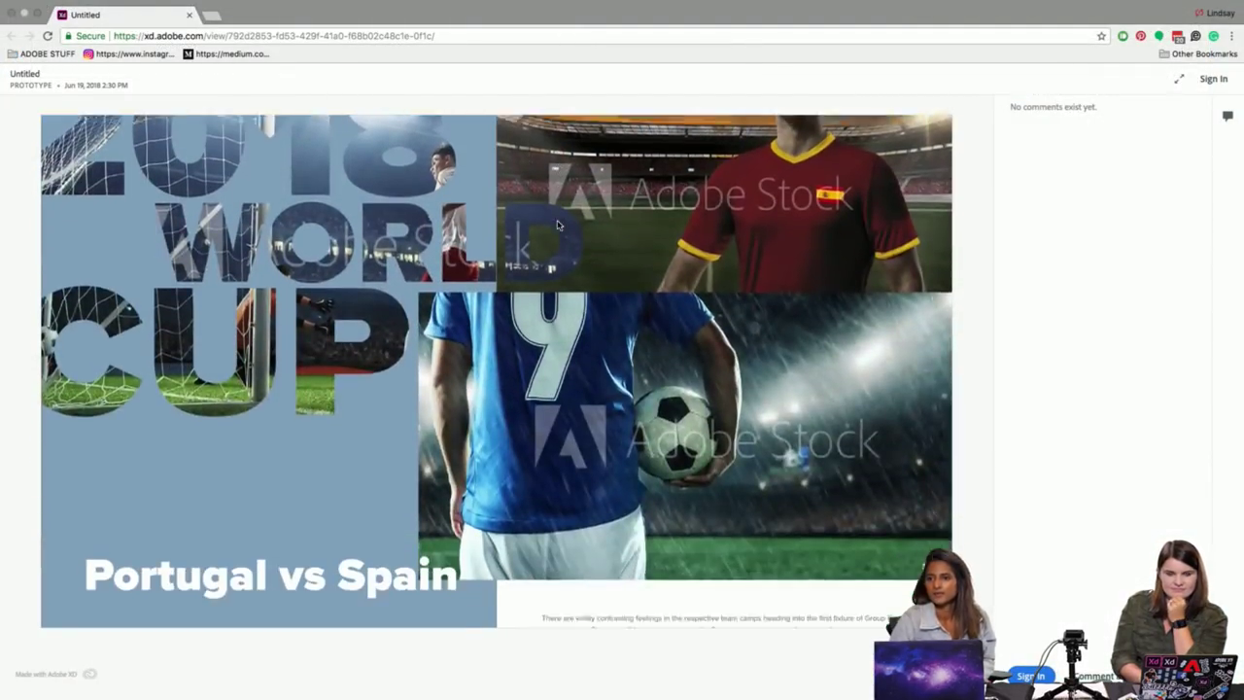
scroll(559, 225, down, 3)
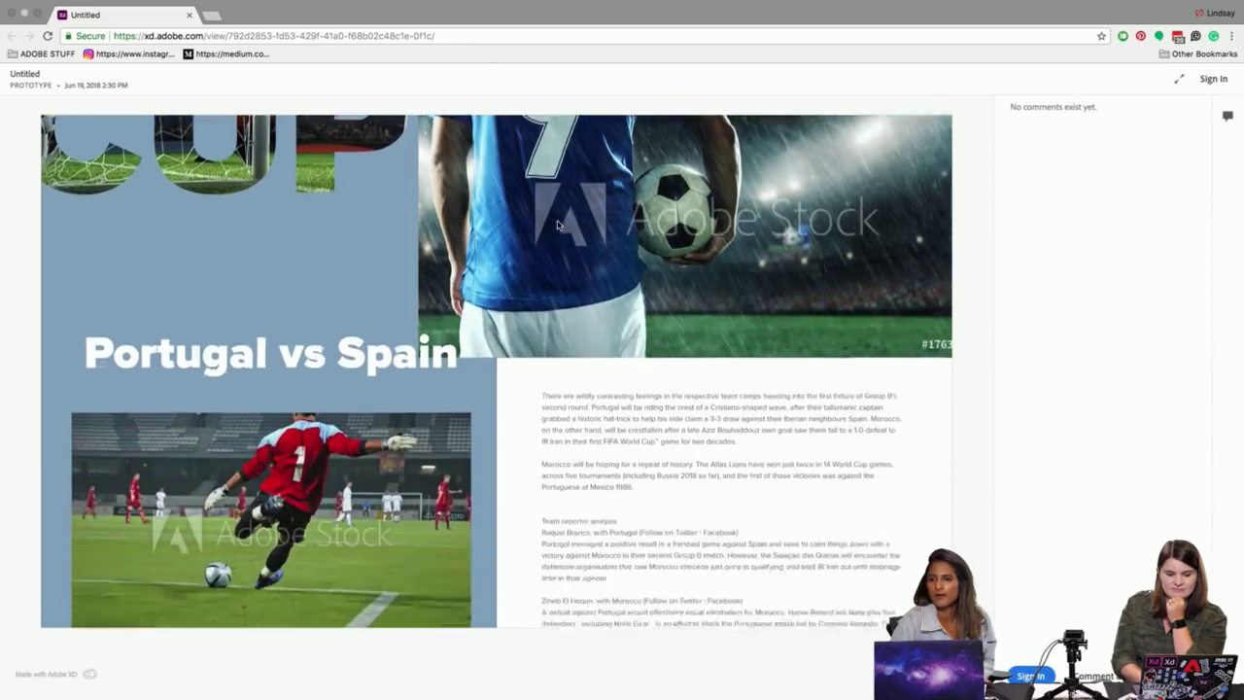
scroll(559, 225, up, 9)
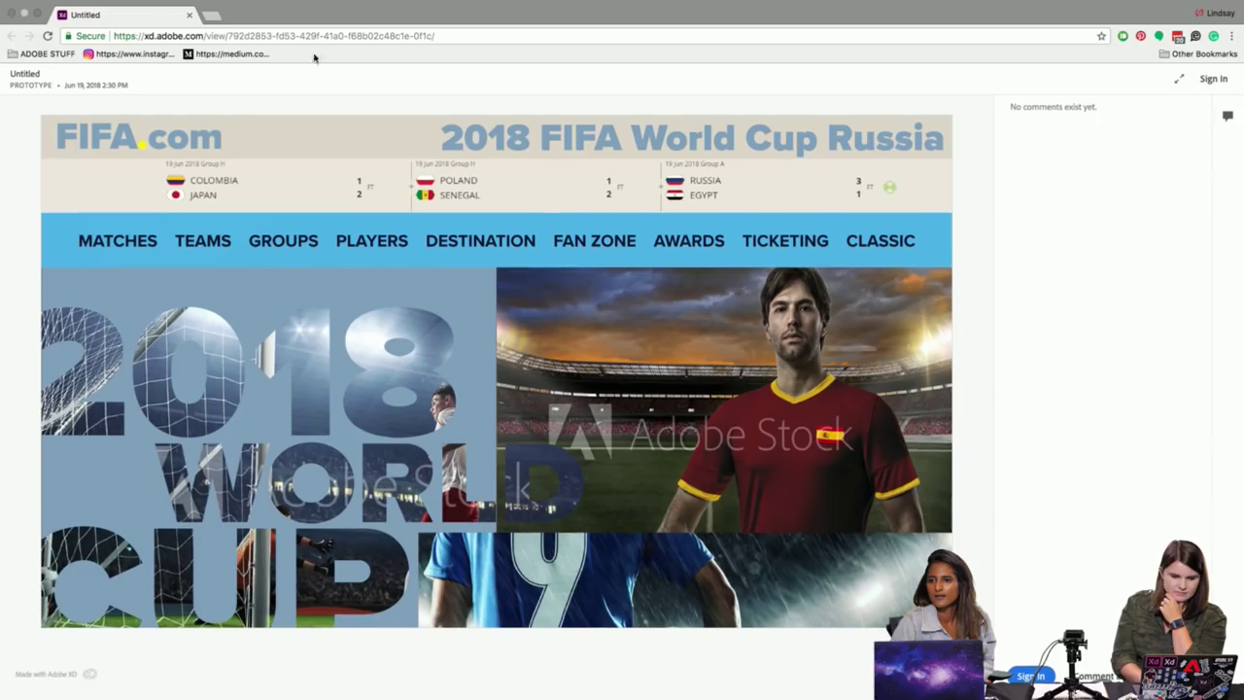
mouse_move(219, 5)
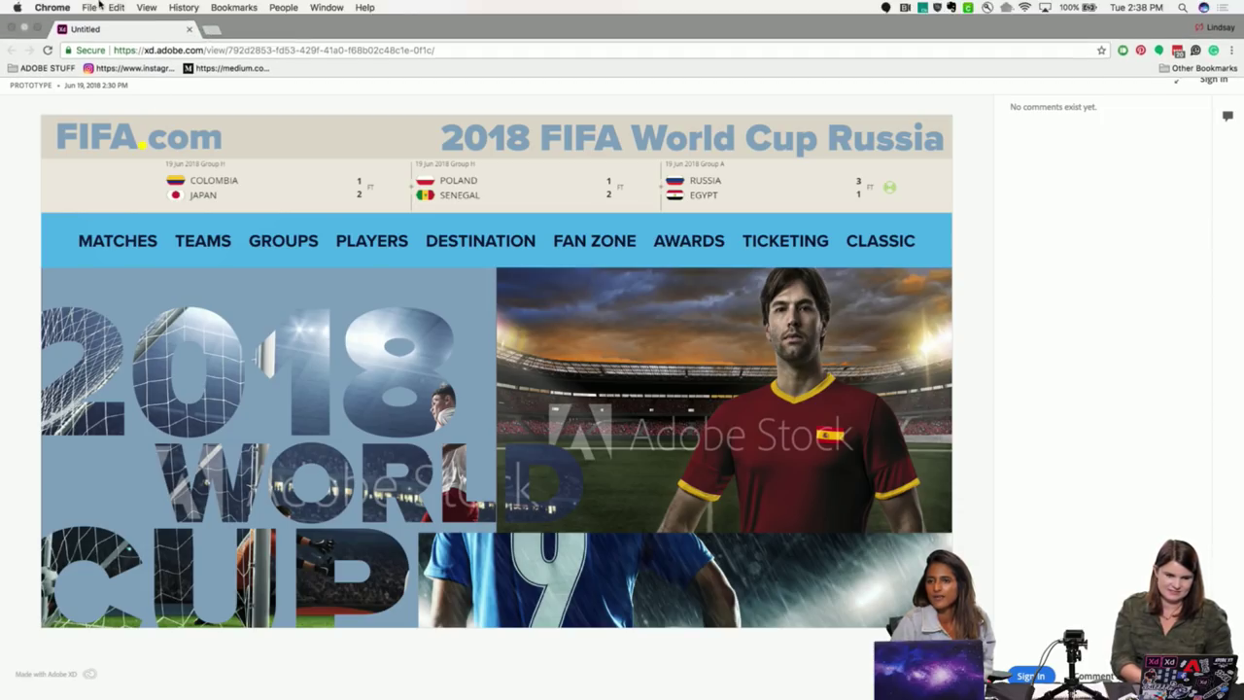
click(12, 29)
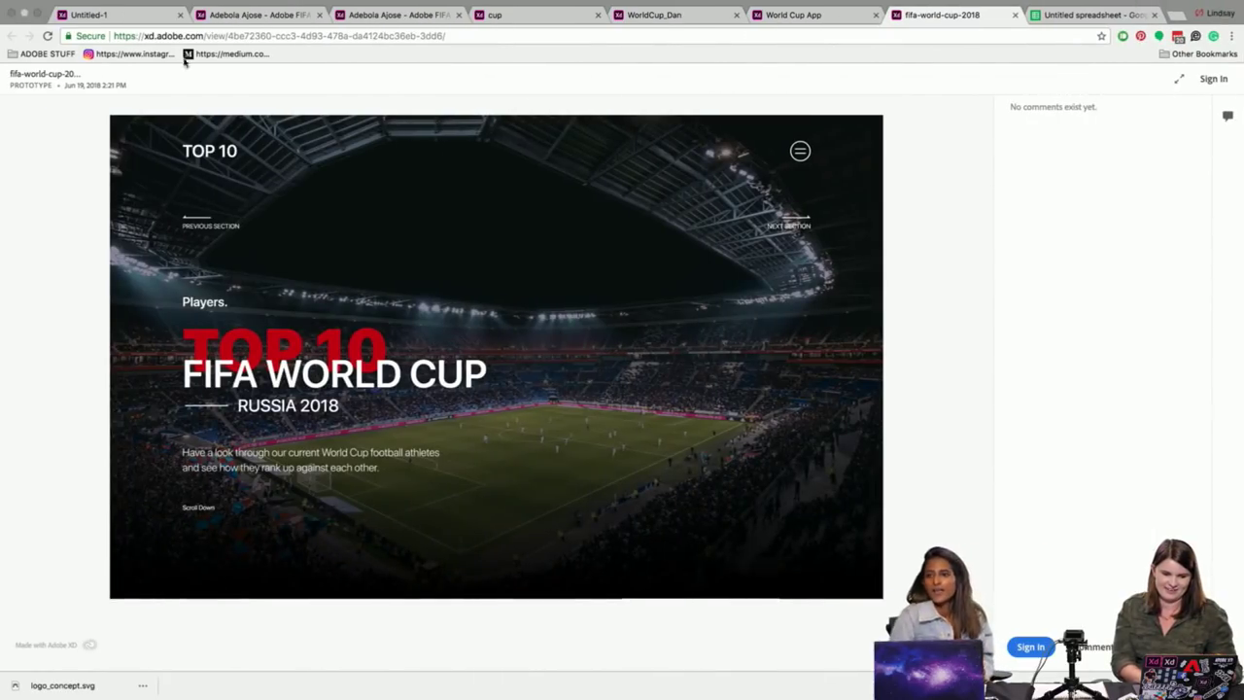
Open the Untitled-1 prototype and go through its three screens, ending back on the World Cup 2018 login
mouse_move(977, 57)
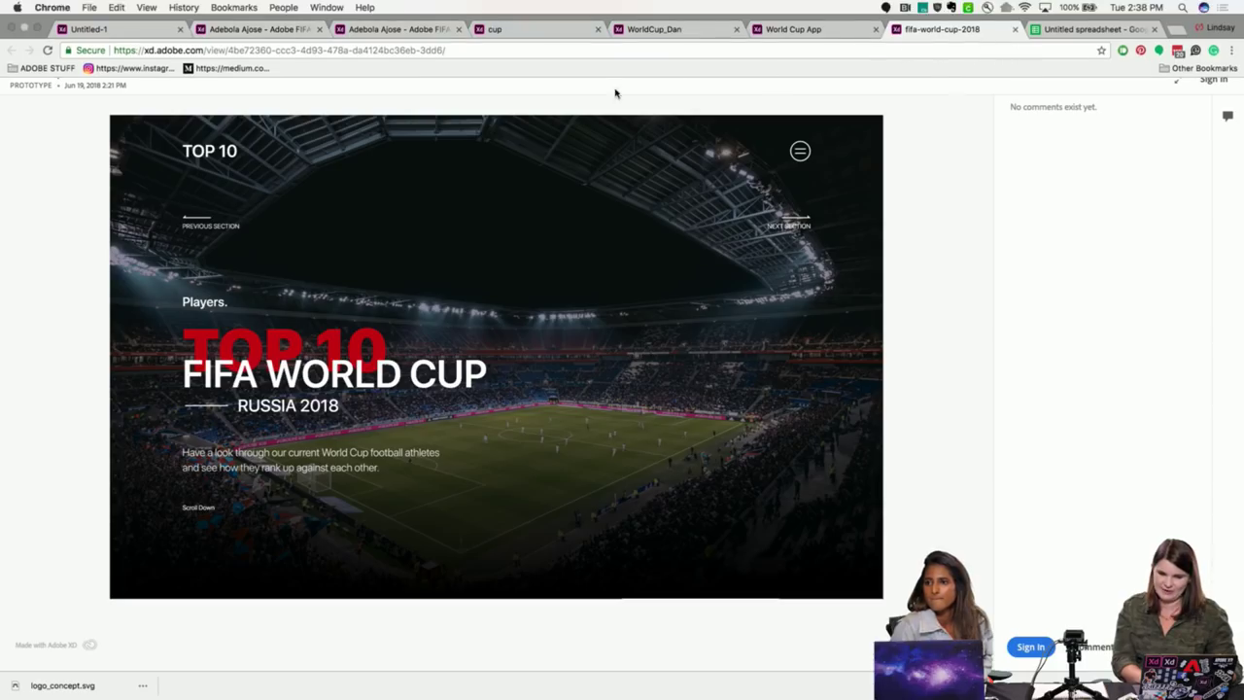
click(112, 35)
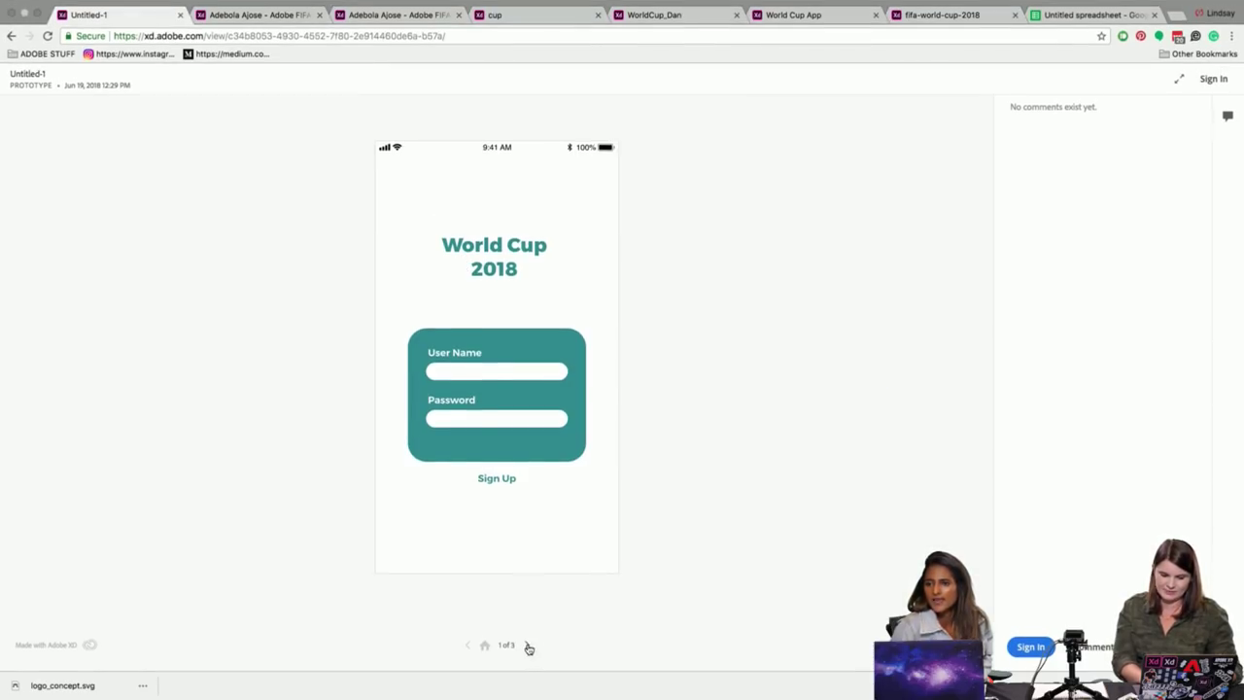
click(528, 646)
click(529, 646)
click(529, 646)
Compare the welcome screens of the Adobe FIFA 2018 website and mobile versions
click(283, 16)
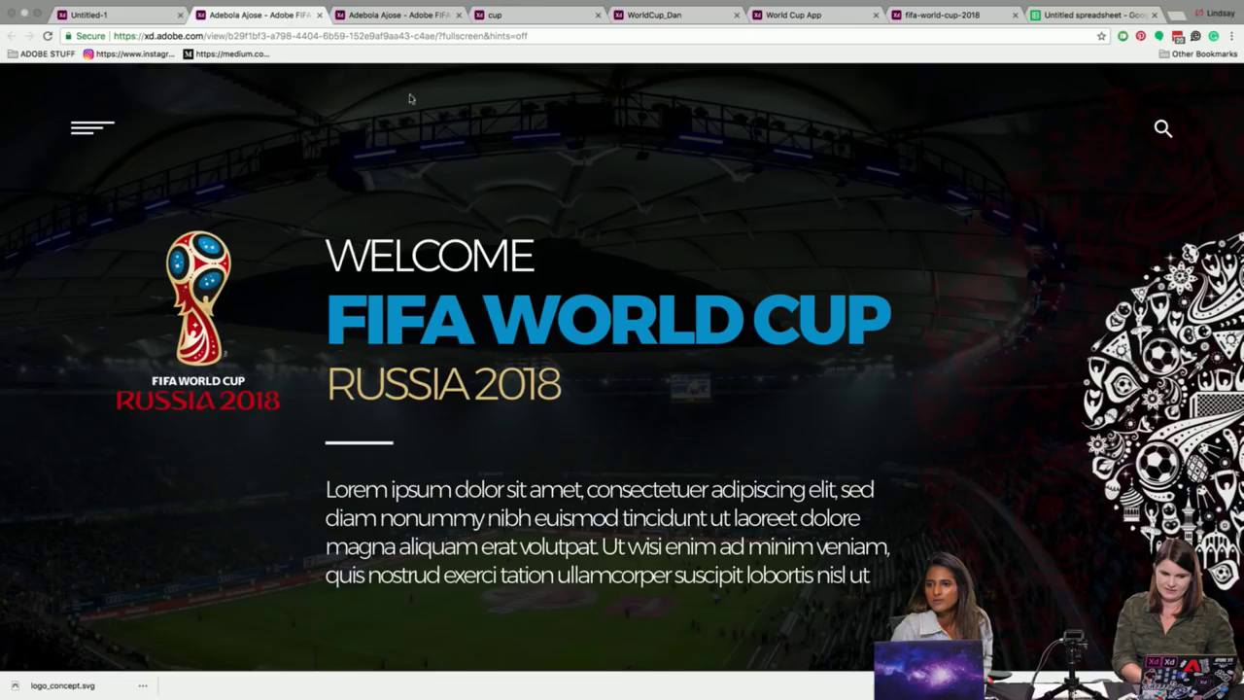
click(393, 16)
click(279, 13)
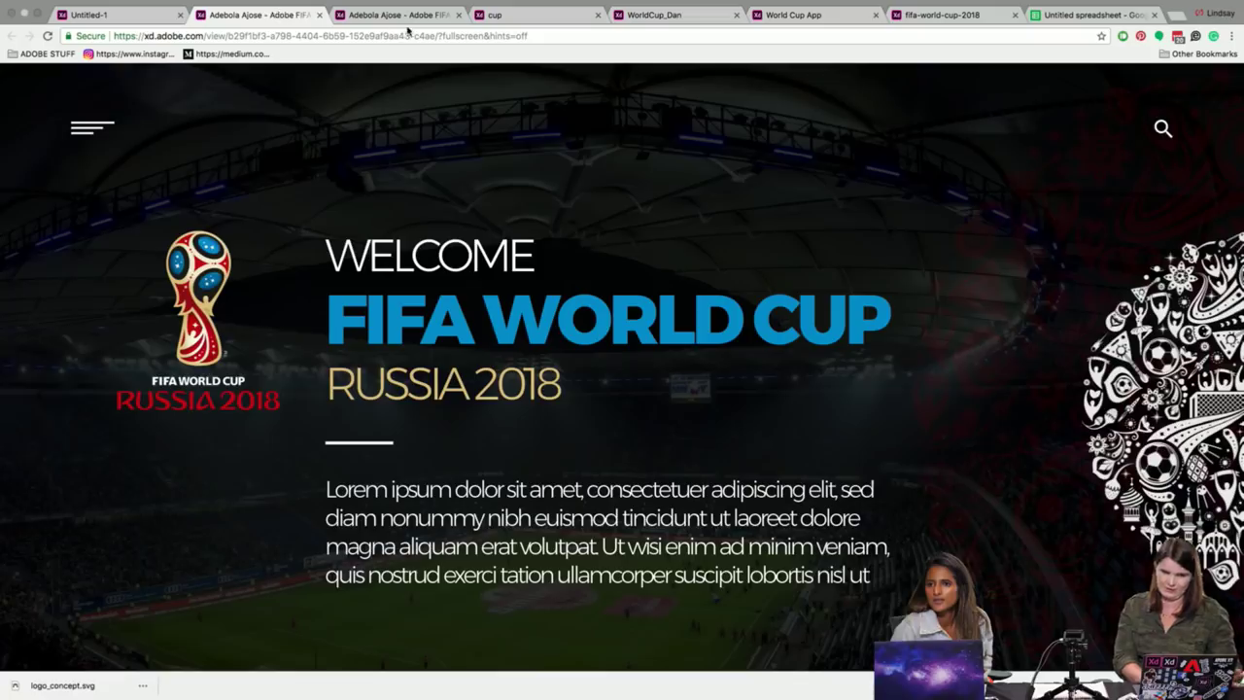
Eliminate the cup and WorldCup_Dan prototypes from the comparison by closing them
click(519, 15)
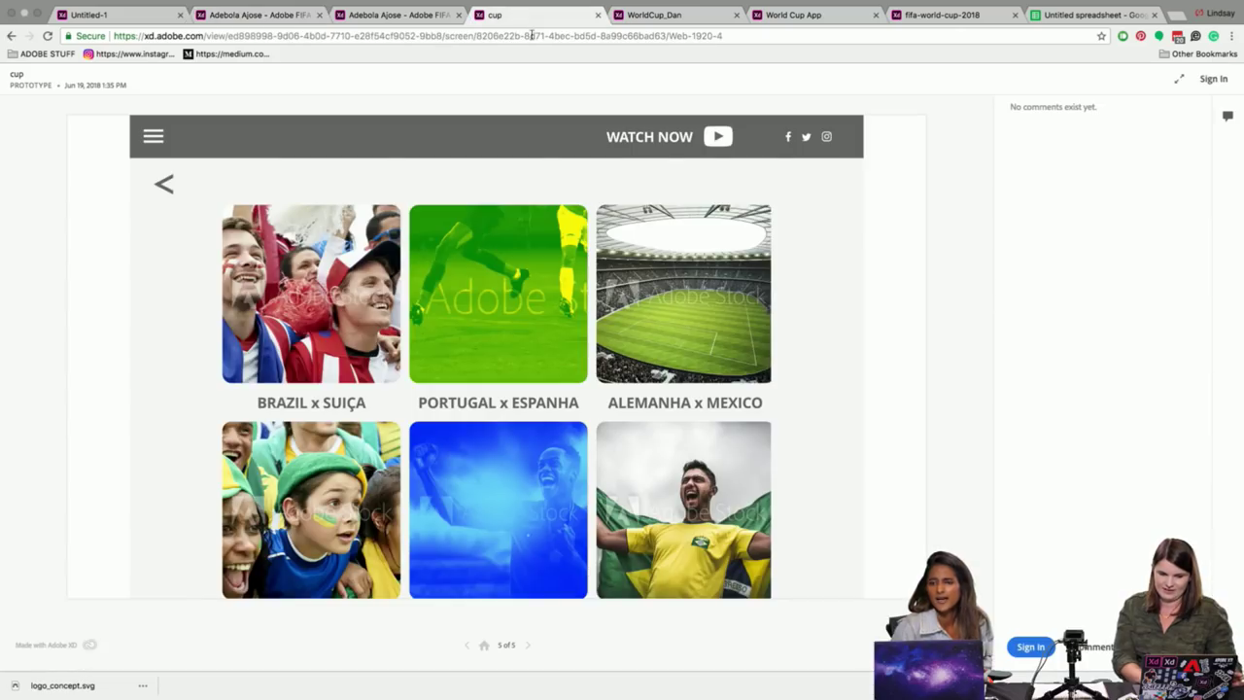
click(597, 15)
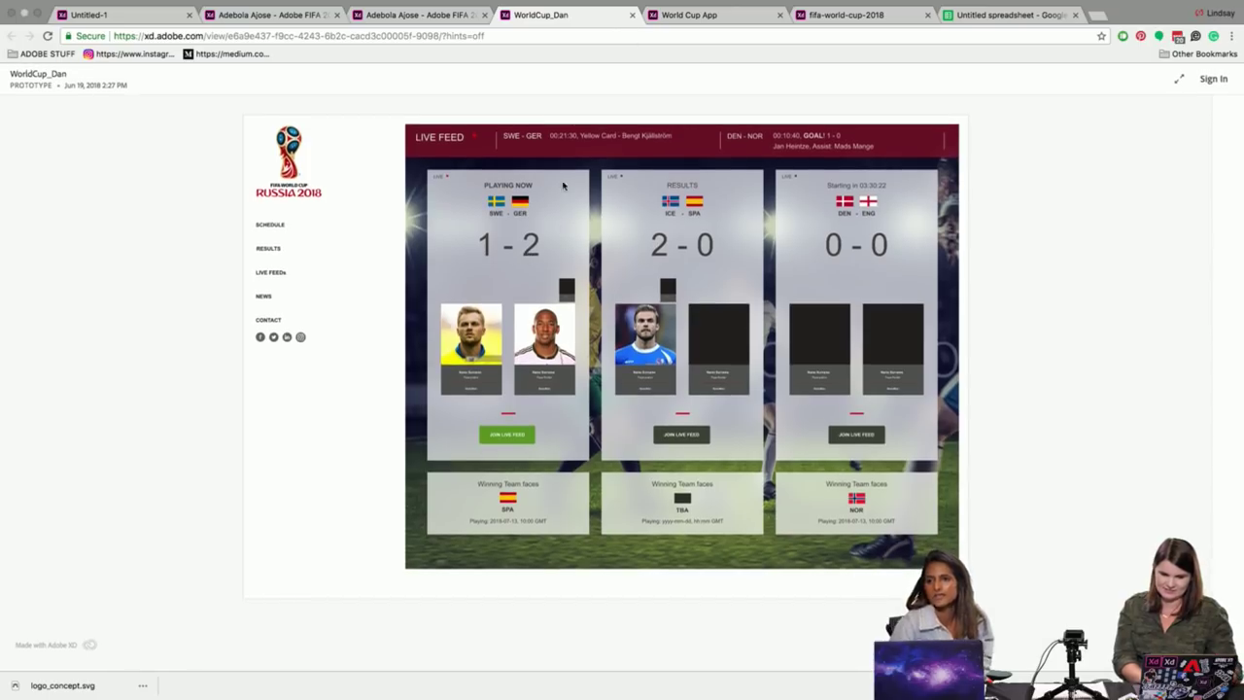
click(632, 17)
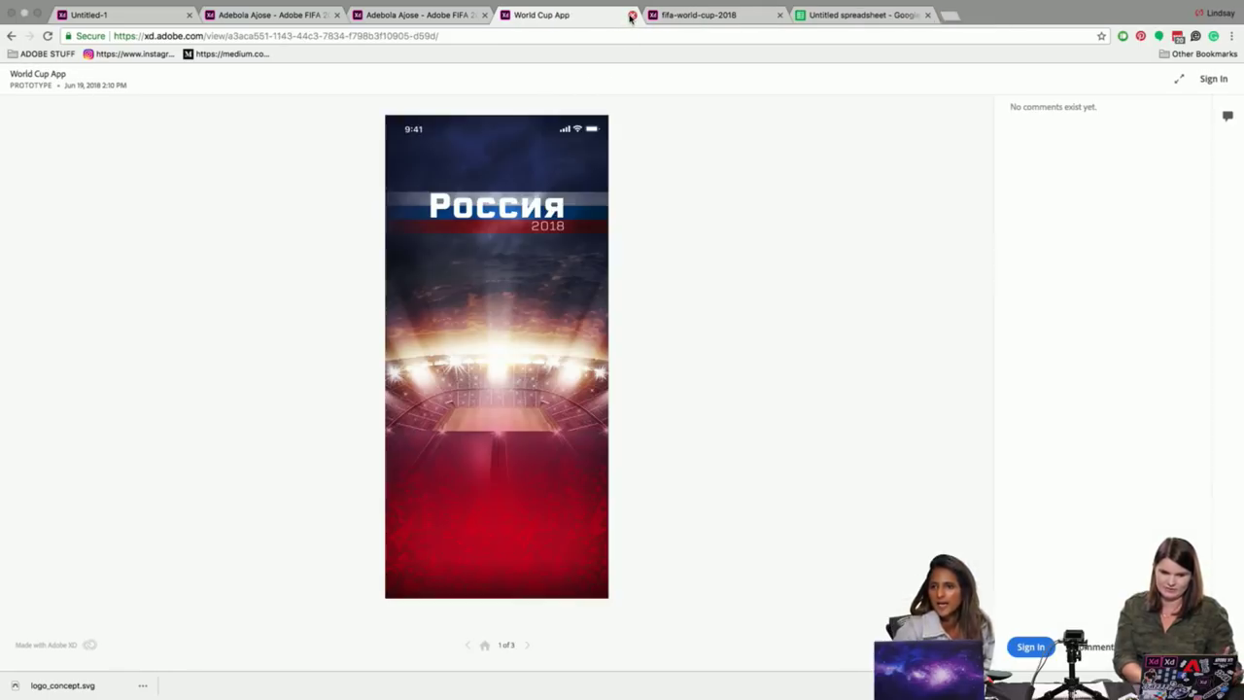
Revisit the Untitled-1 login screen and both Adobe FIFA 2018 prototypes among the remaining entries
click(123, 16)
mouse_move(483, 4)
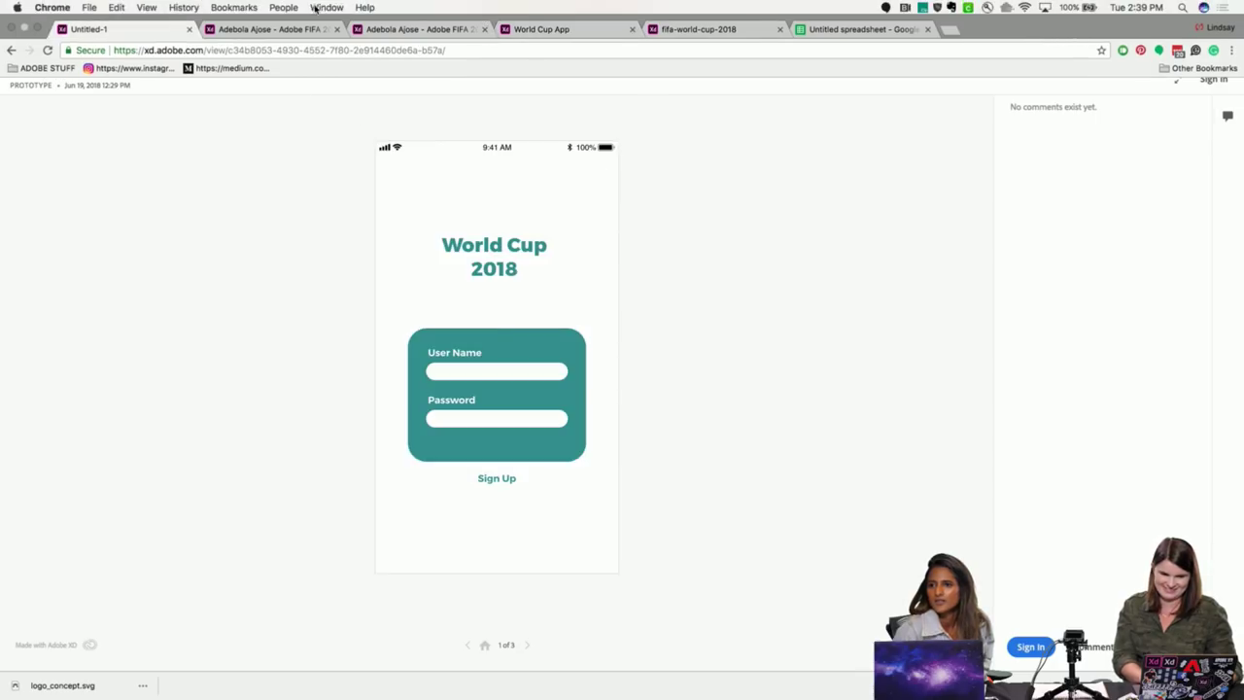
click(292, 29)
click(432, 35)
Review the World Cup App's splash, live match and AUS–FRA match timeline screens, returning to the splash
click(536, 35)
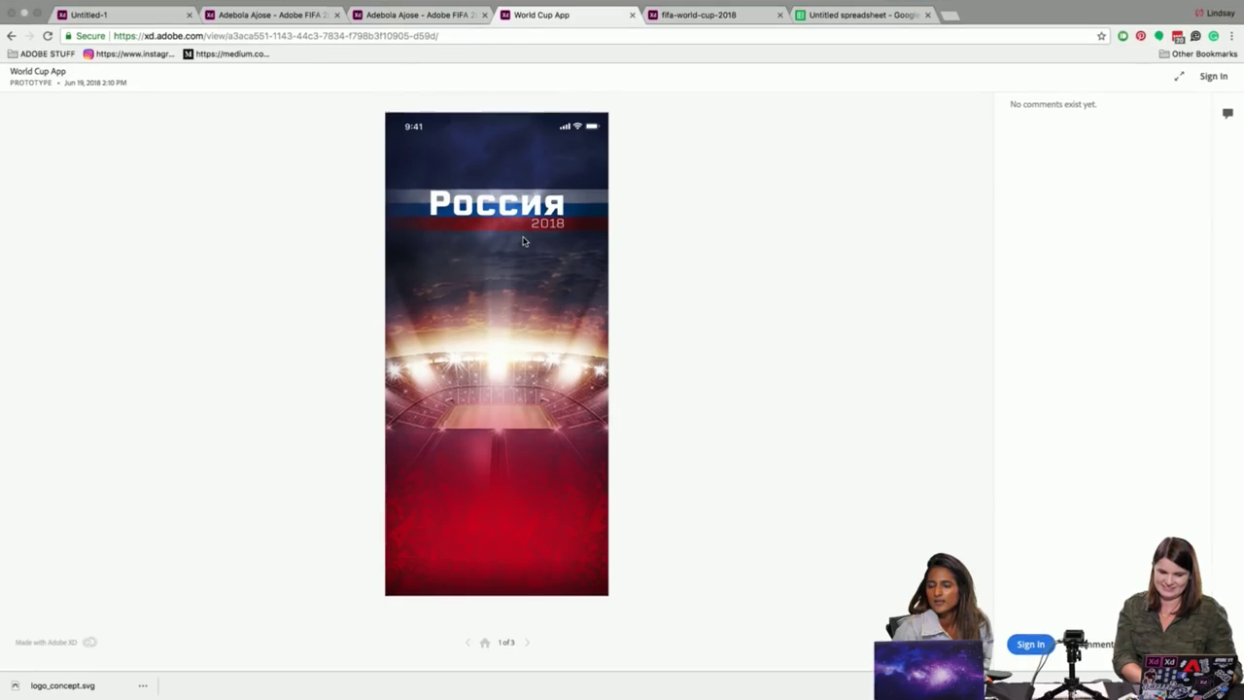
click(527, 646)
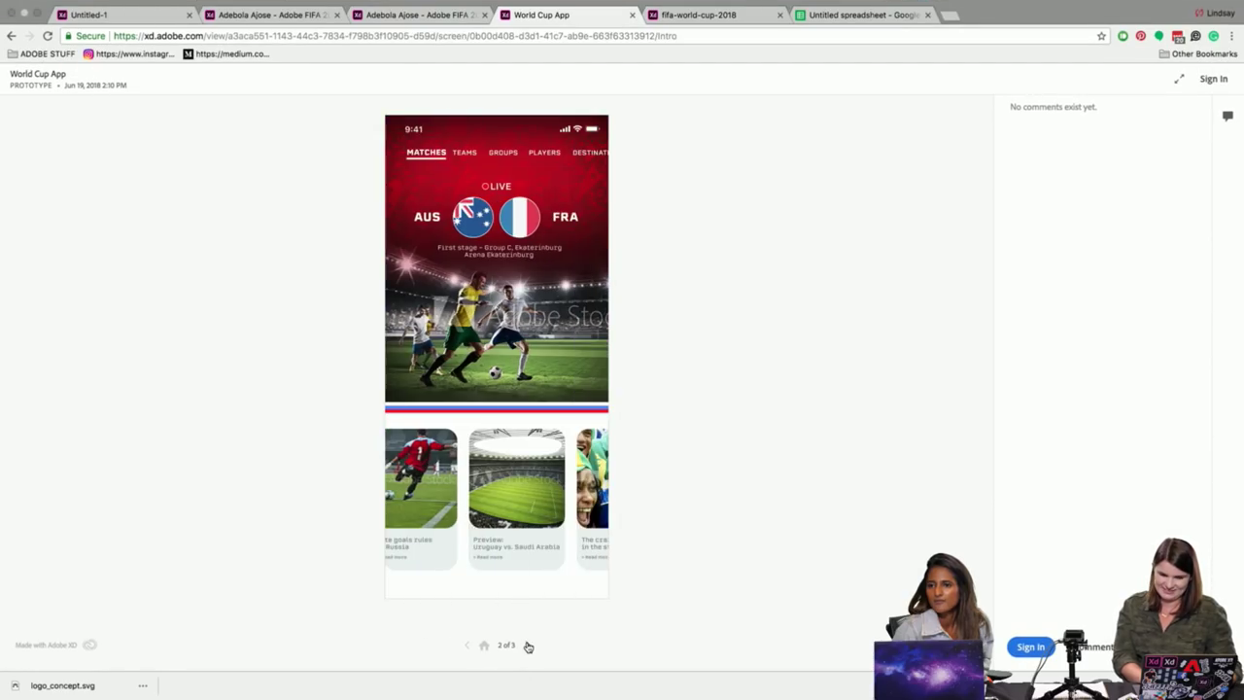
click(528, 646)
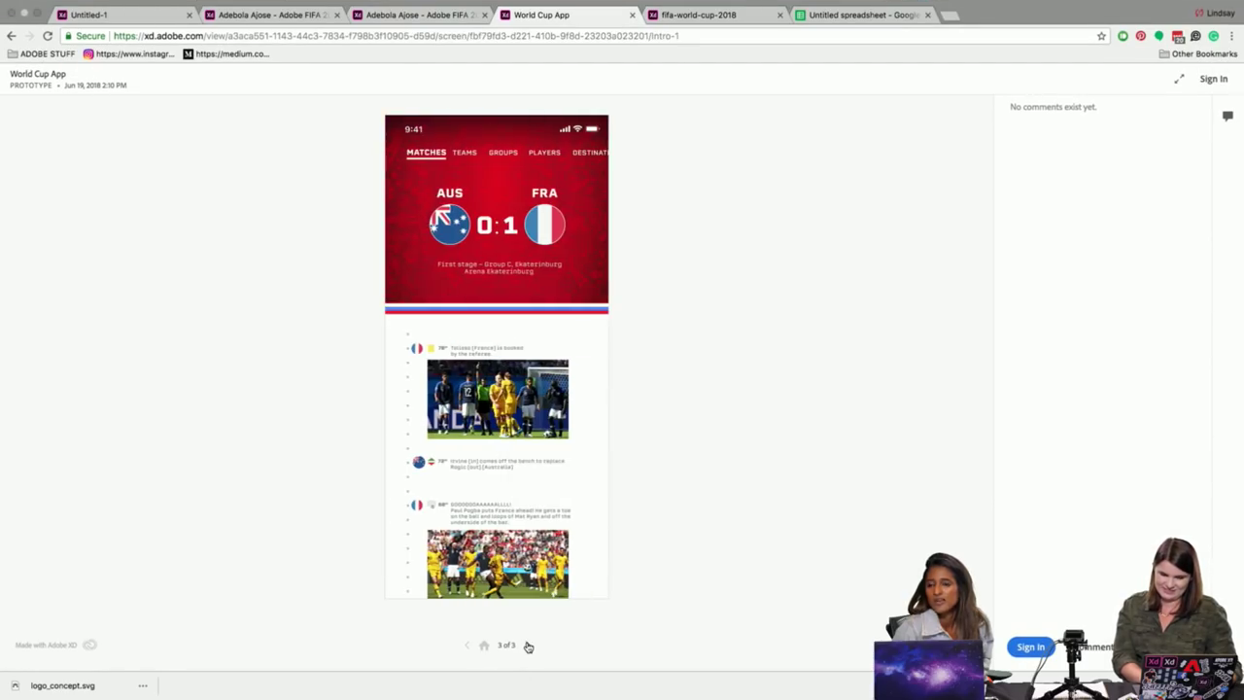
click(527, 646)
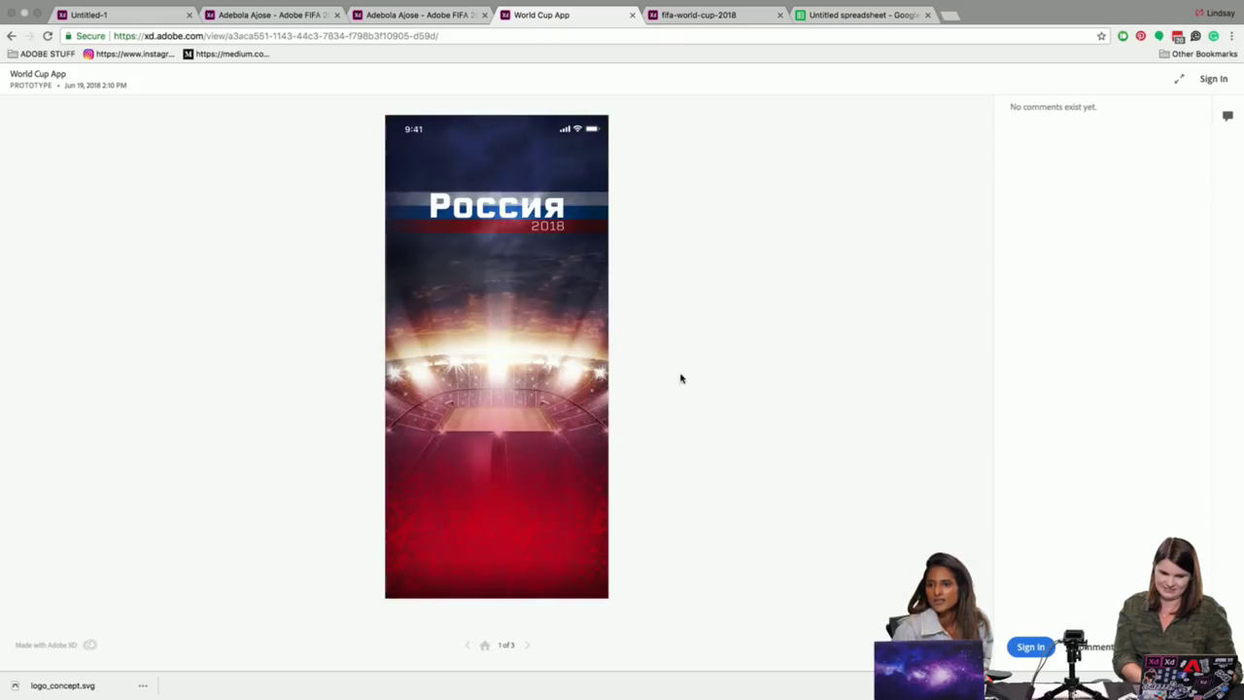
Look over the fifa-world-cup-2018 prototype's Top 10 banner and player rankings, and close the prototype
click(712, 15)
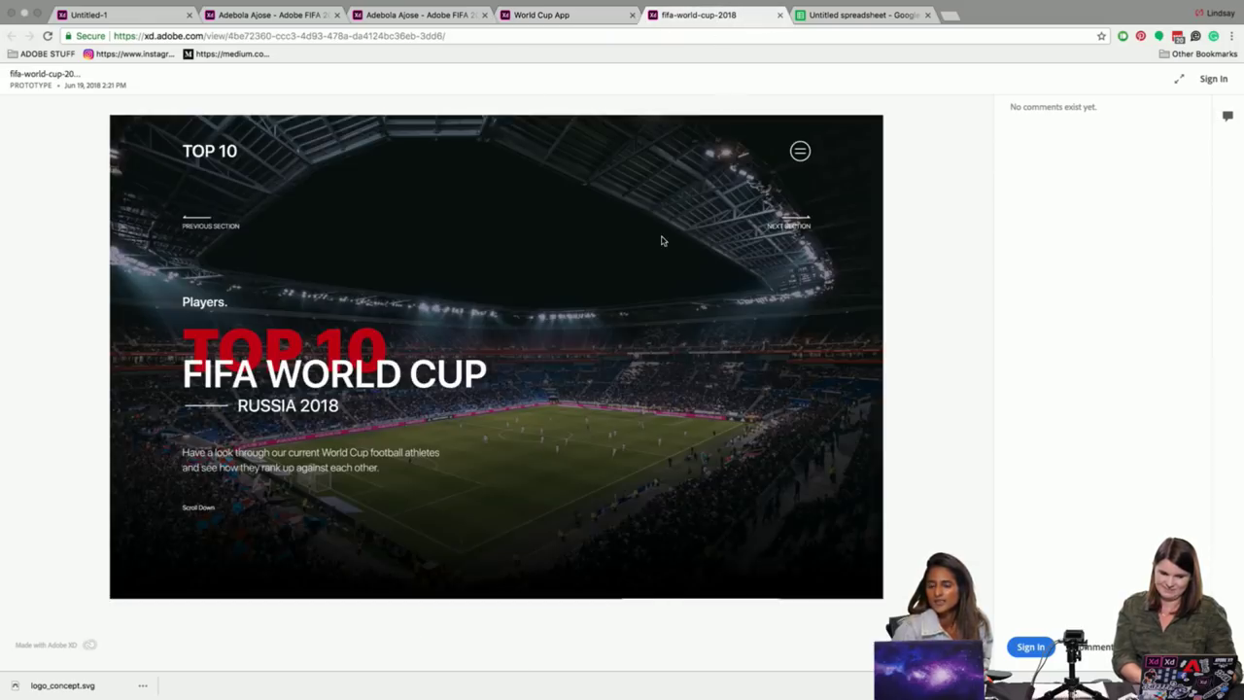
scroll(661, 240, down, 10)
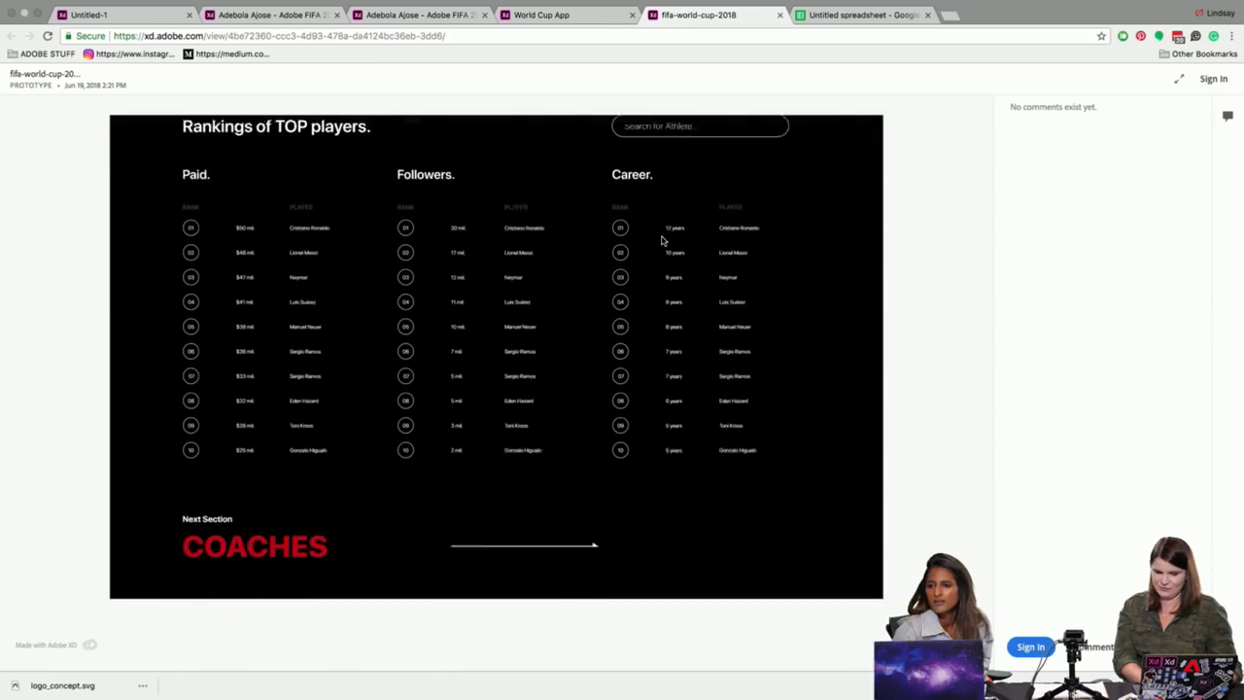
scroll(660, 233, up, 10)
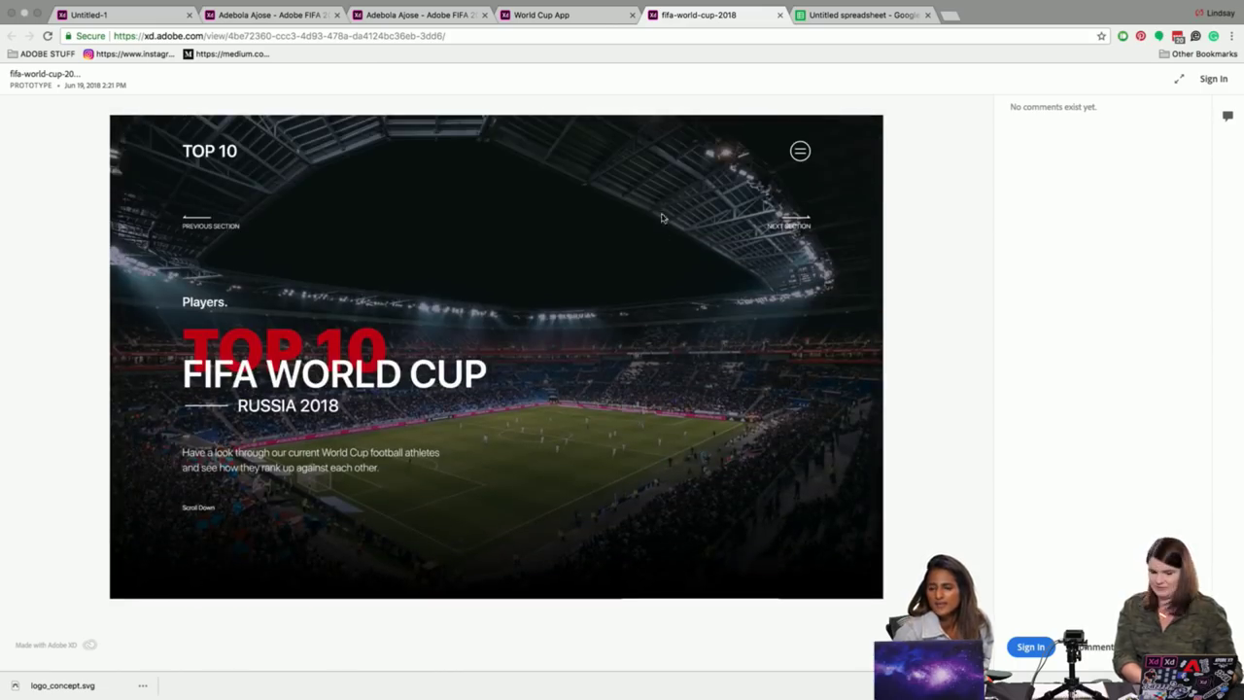
click(779, 16)
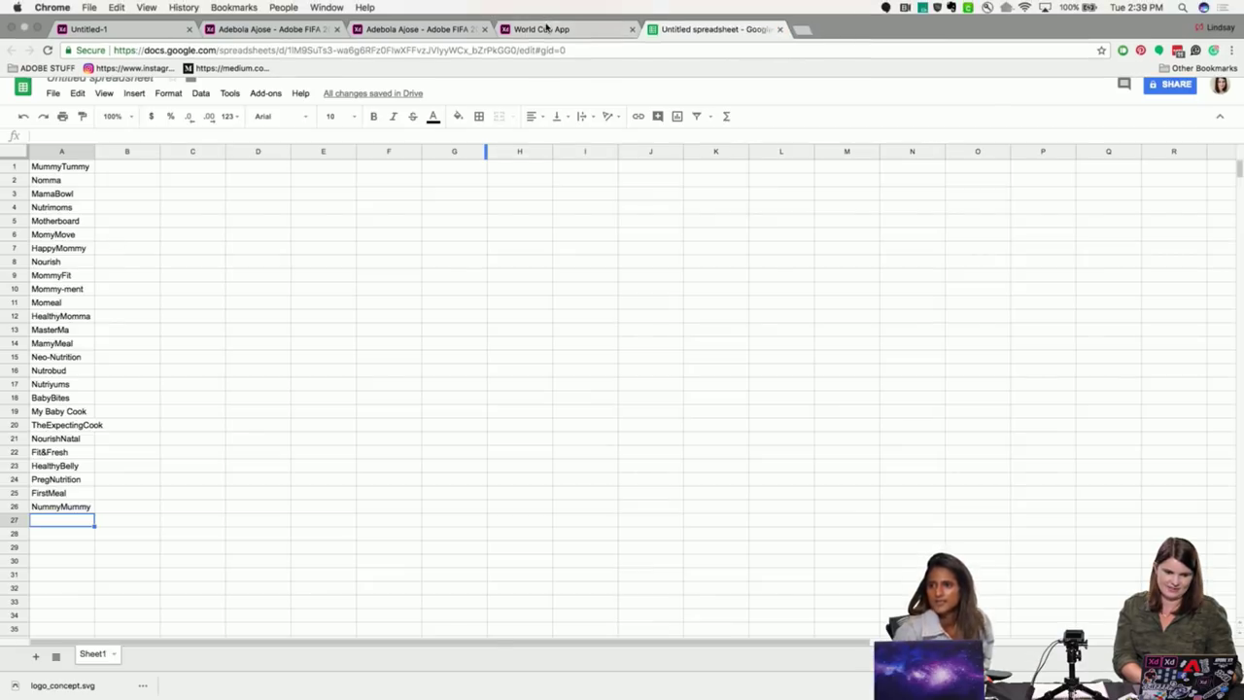
Compare the World Cup App splash with the mobile and website versions of Adobe FIFA 2018
click(546, 28)
click(694, 31)
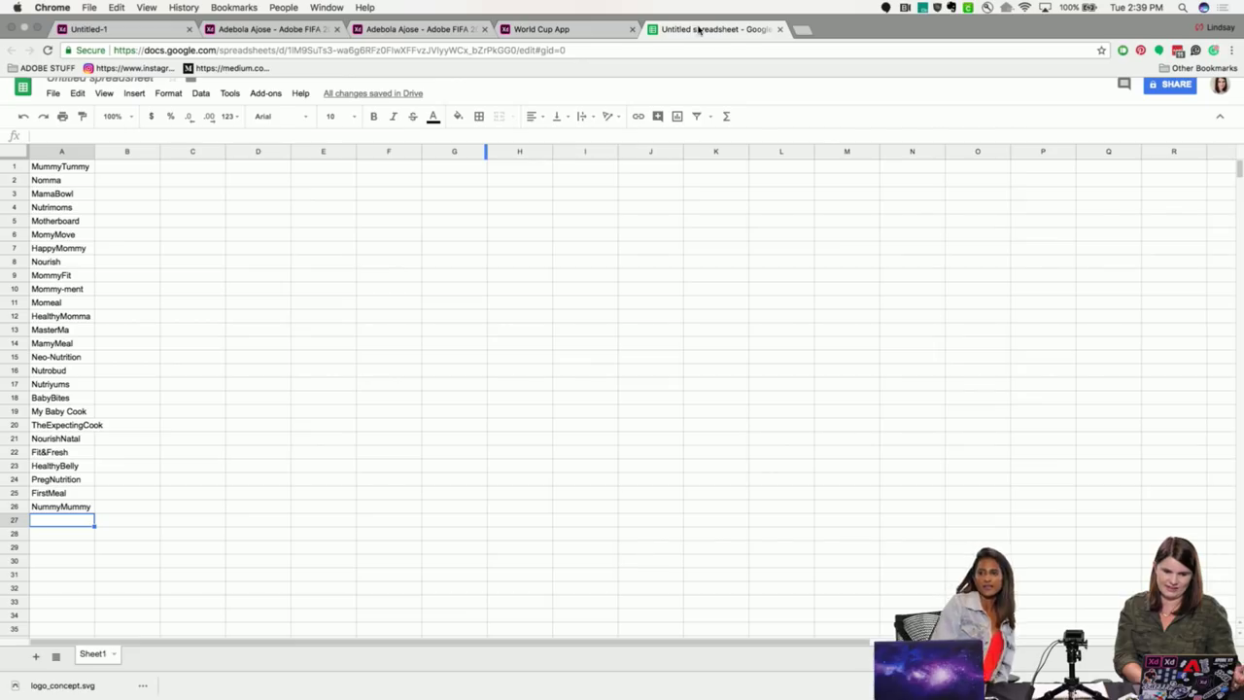
click(583, 29)
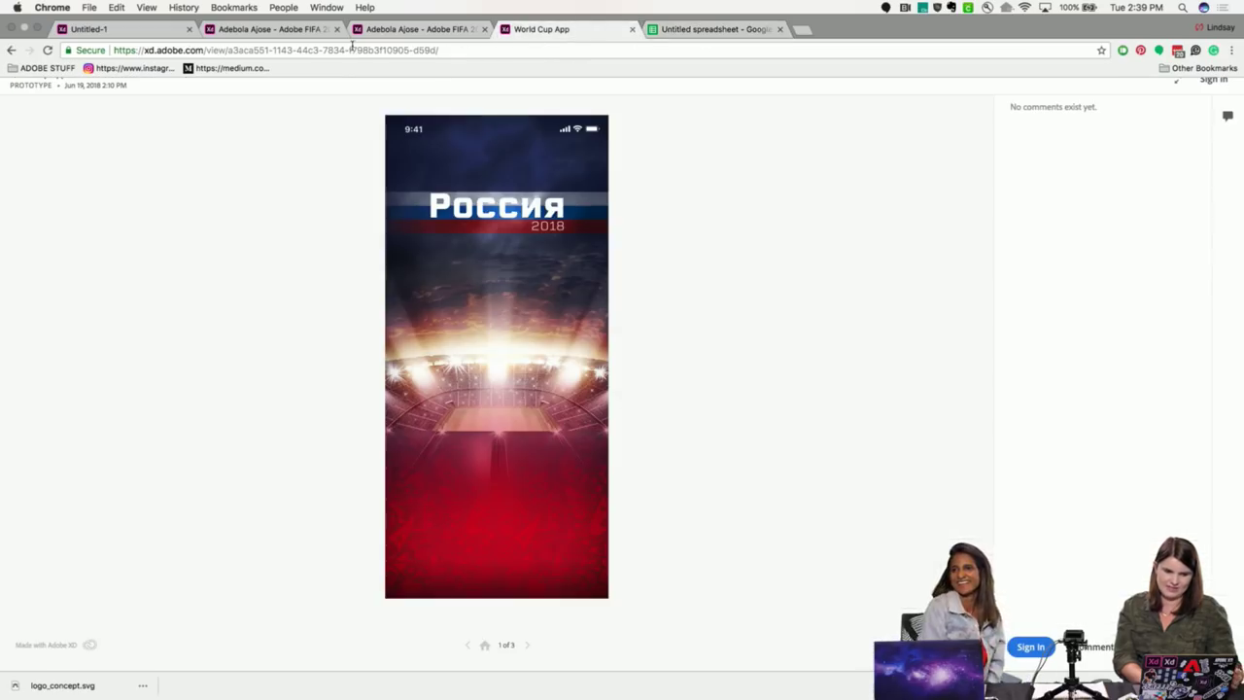
click(413, 32)
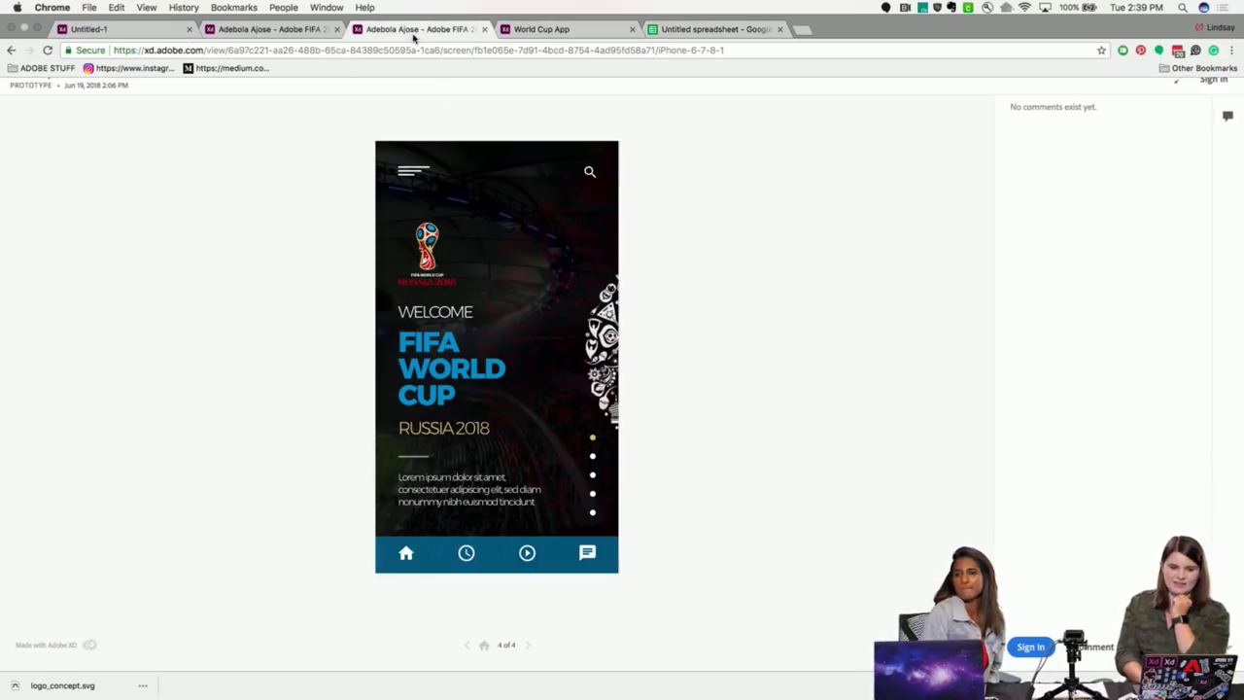
click(293, 32)
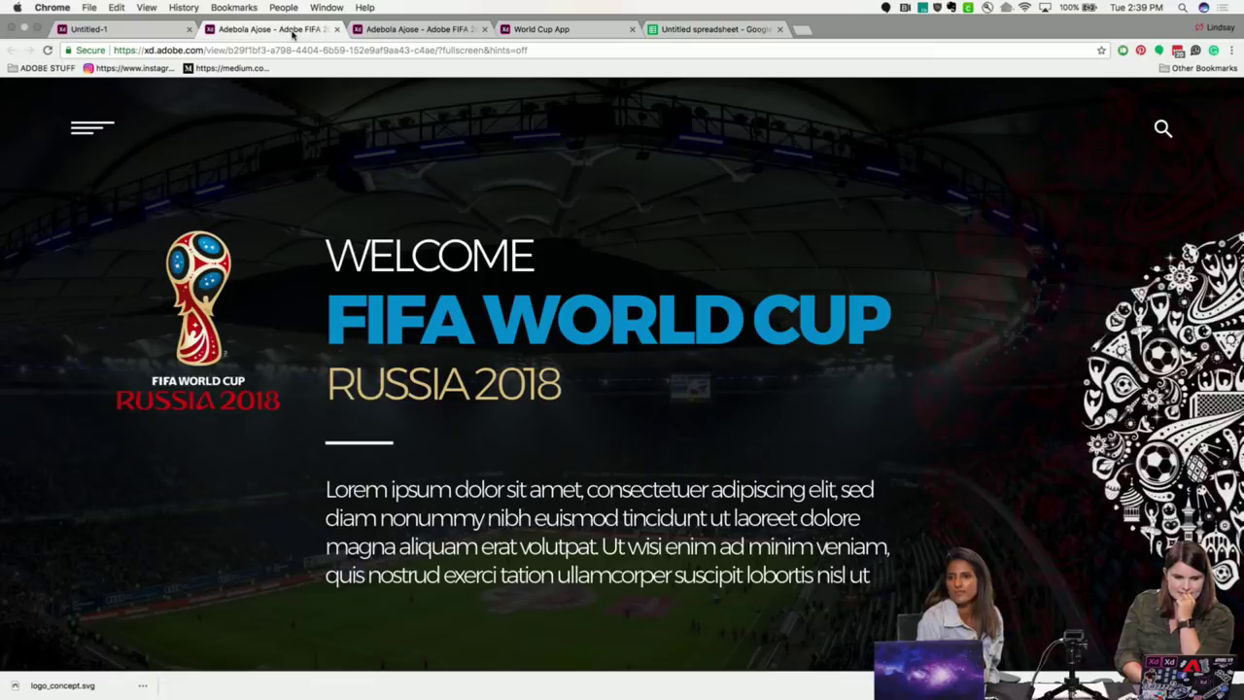
Check Untitled-1 against the Adobe FIFA 2018 website, close Untitled-1 and return to the World Cup App prototype
click(160, 35)
click(282, 41)
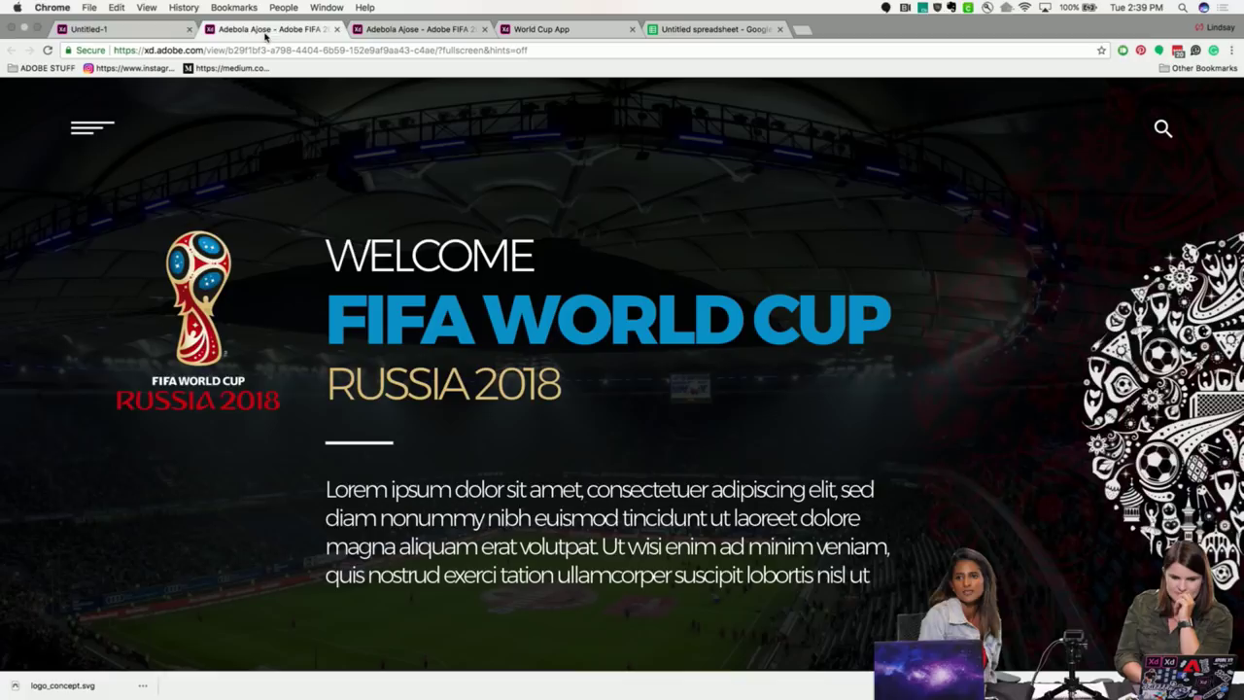
click(190, 31)
click(433, 32)
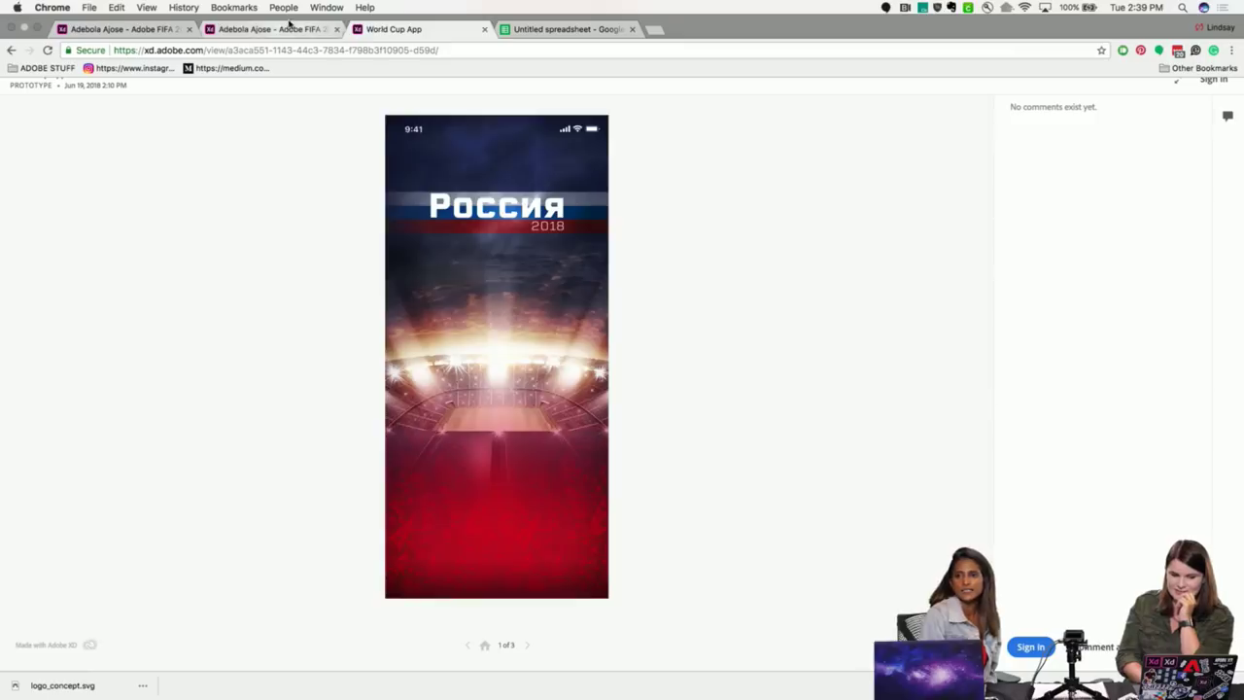
Review the Adobe FIFA 2018 website prototype from the welcome banner through live match and stories to the footer search, returning to the banner
click(258, 34)
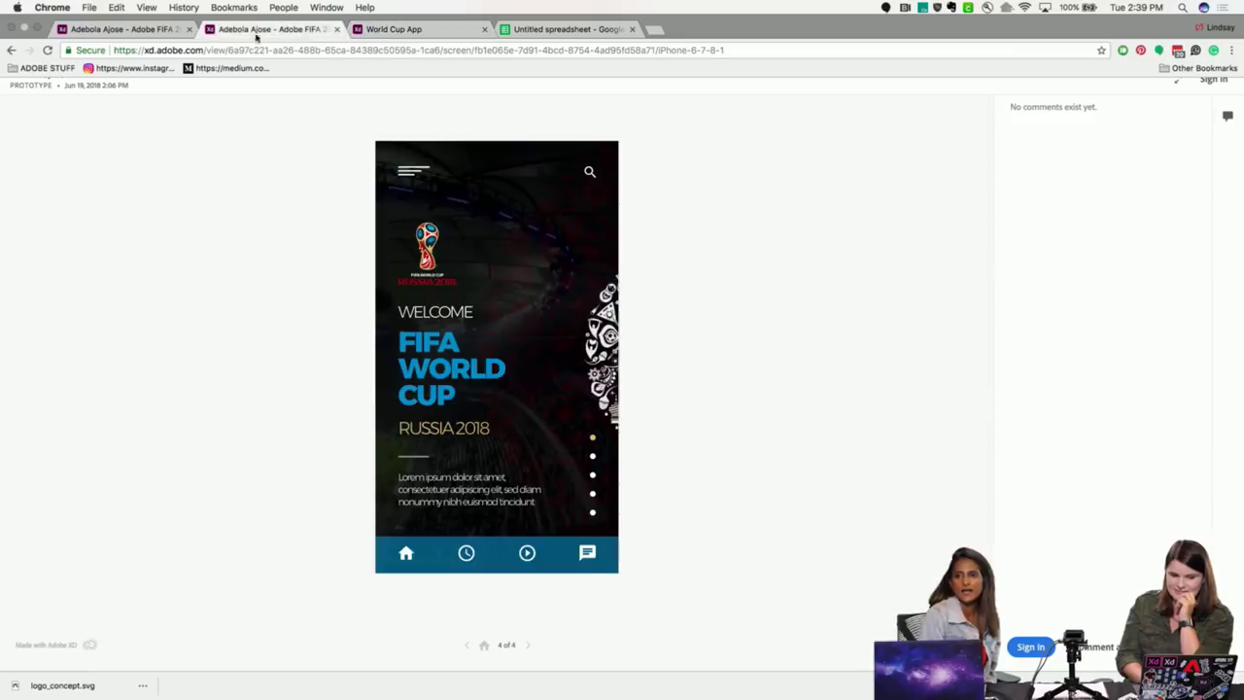
click(165, 32)
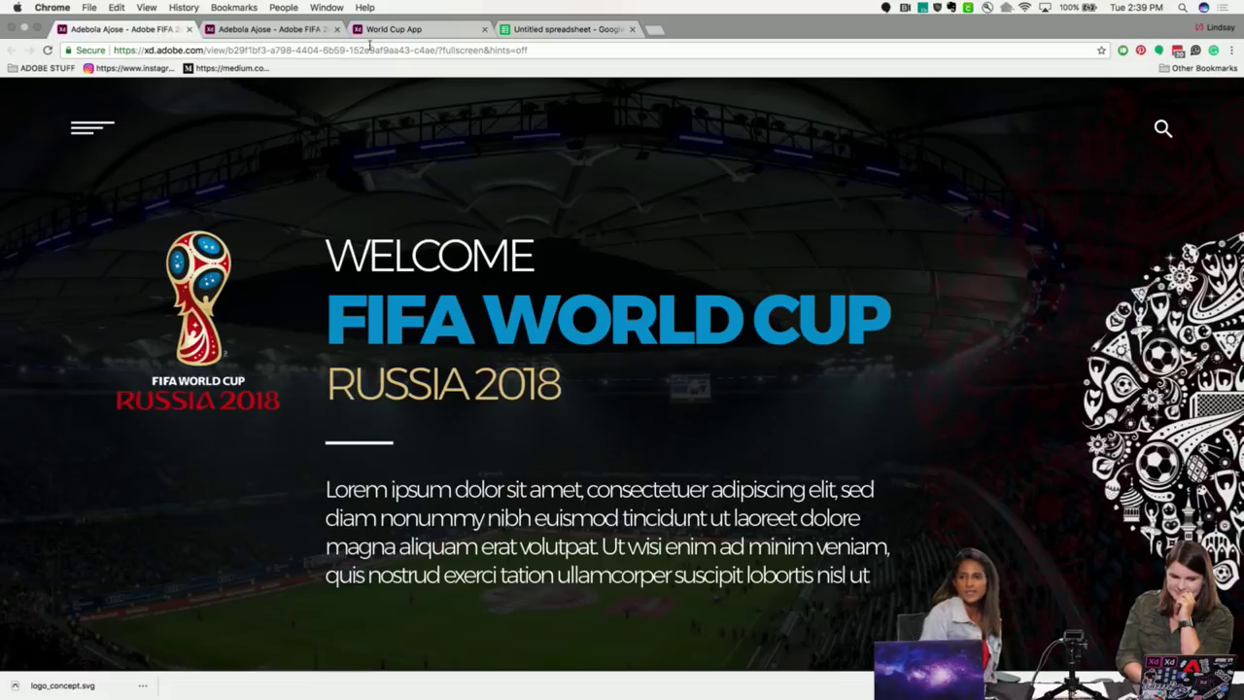
scroll(385, 169, down, 7)
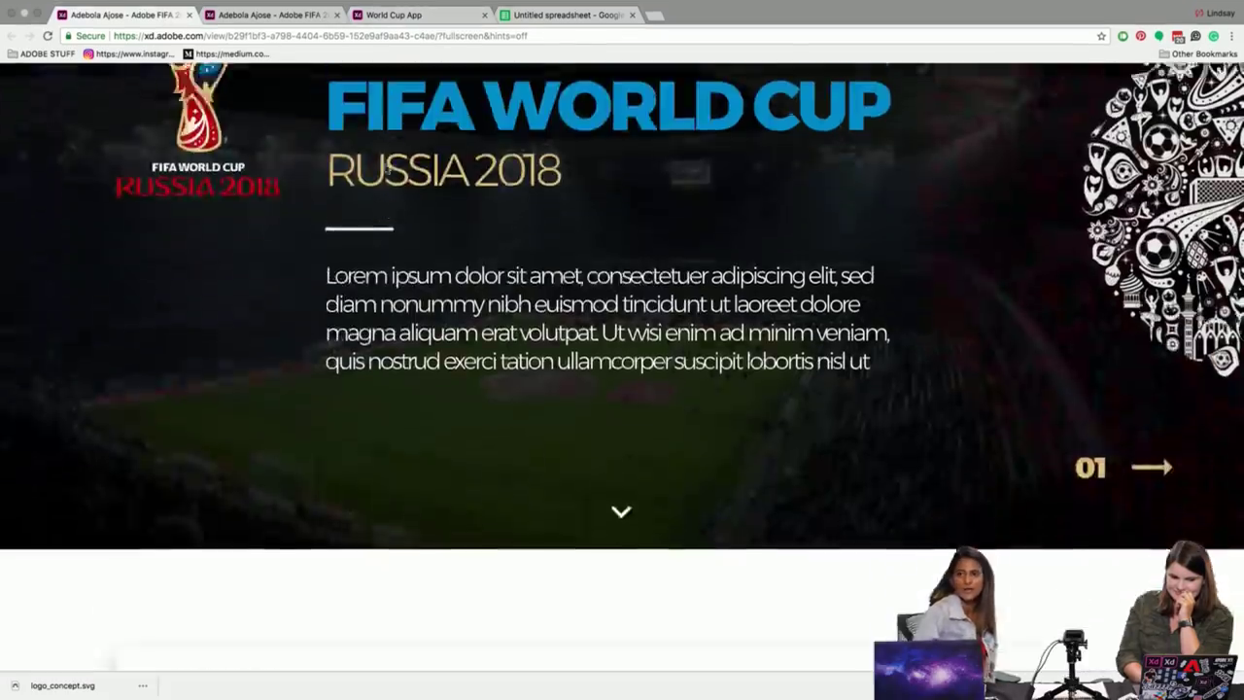
scroll(385, 170, down, 10)
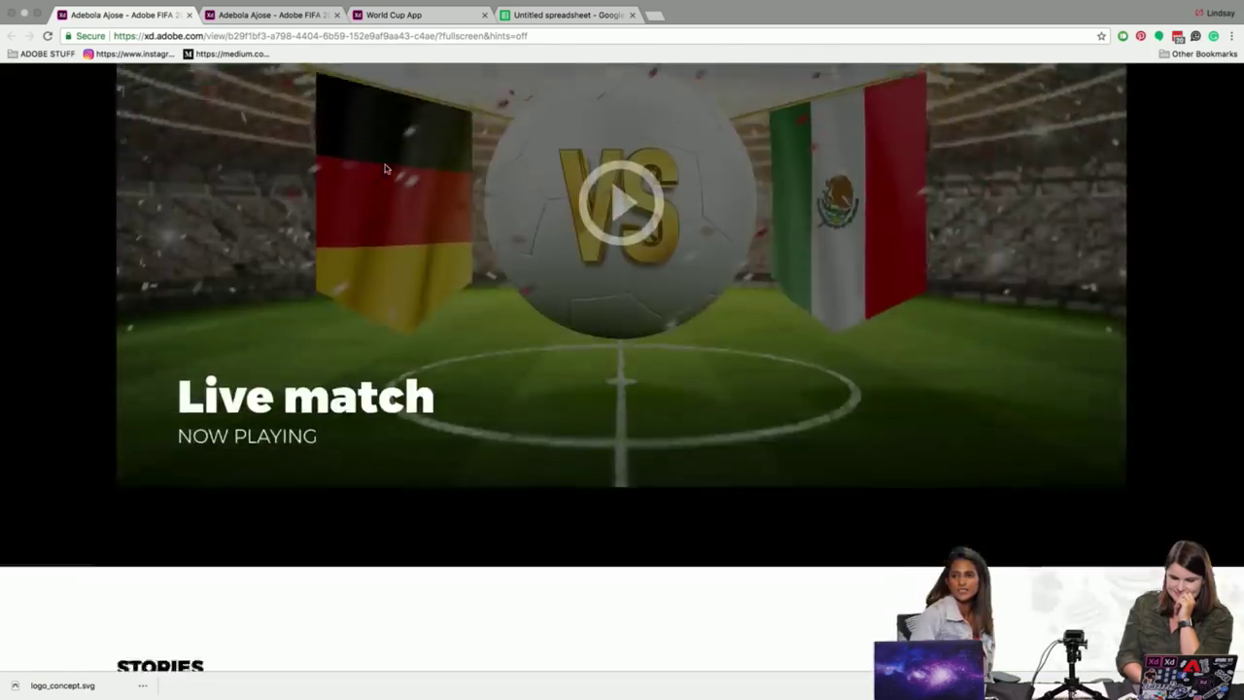
scroll(384, 169, down, 8)
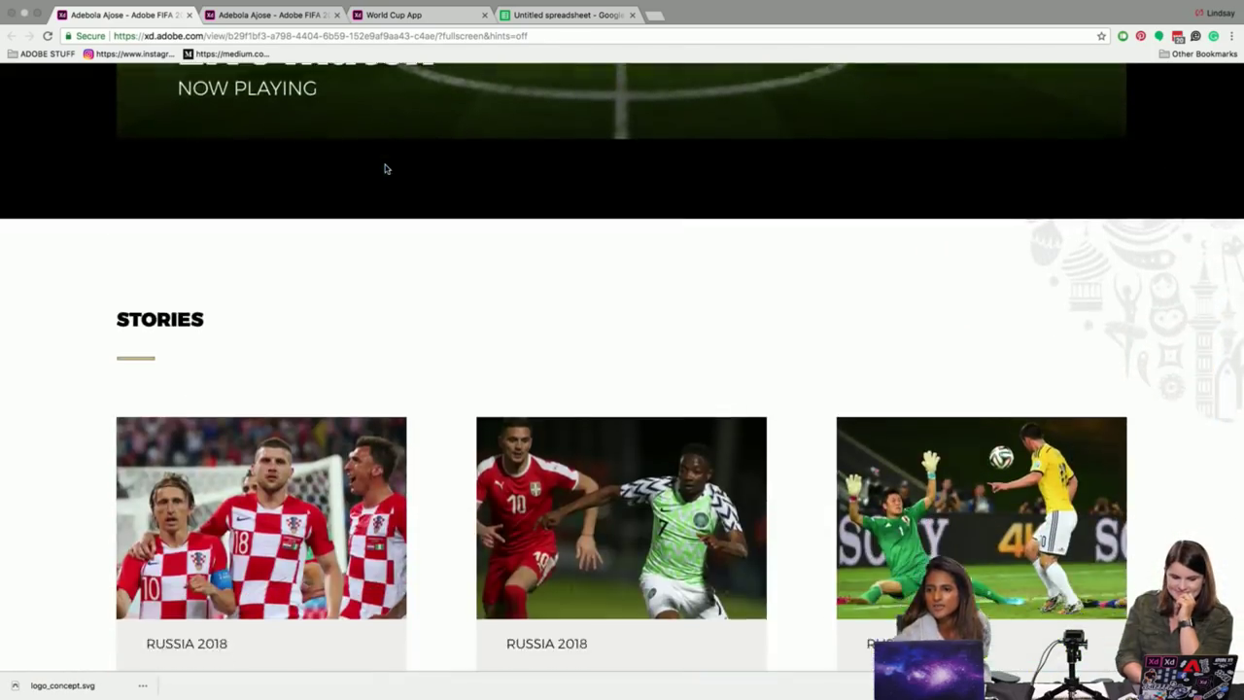
scroll(385, 169, down, 5)
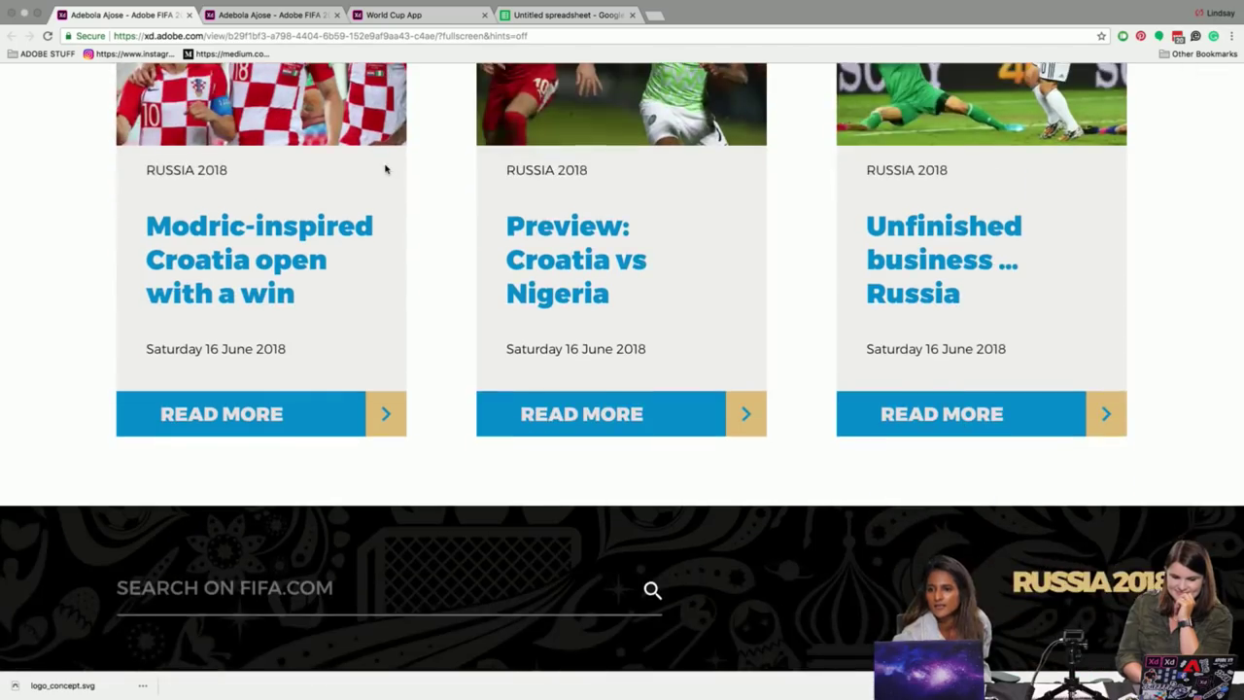
scroll(385, 169, up, 20)
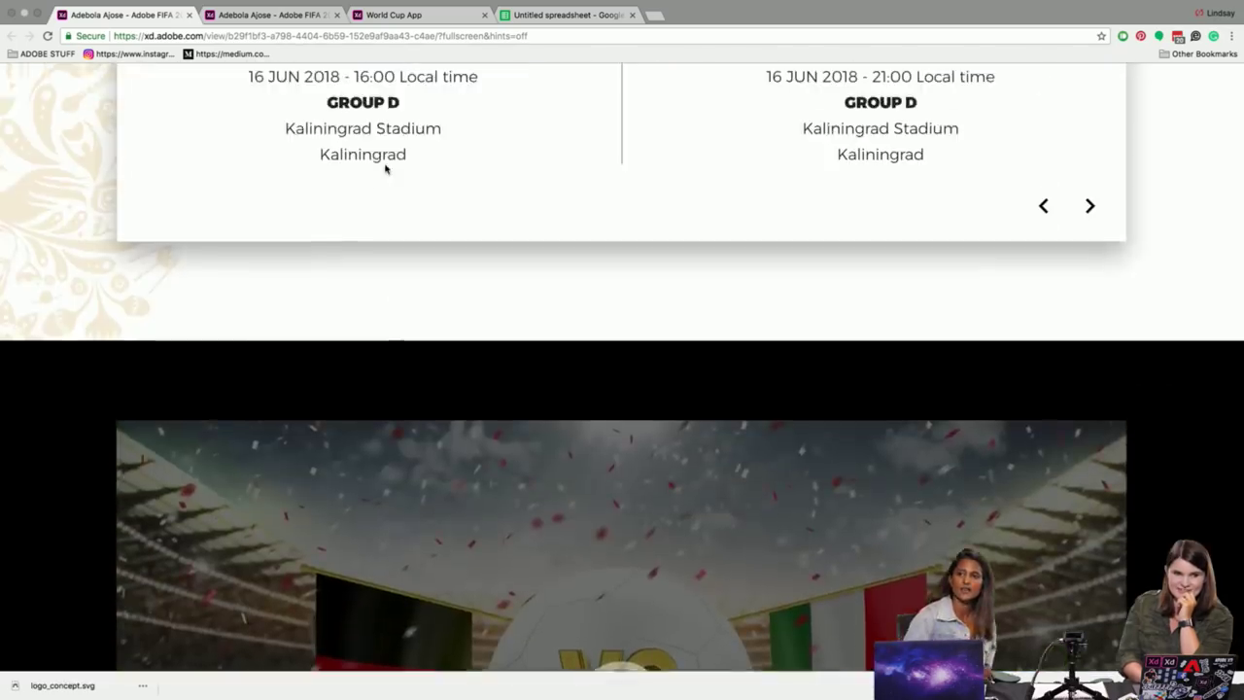
scroll(385, 169, up, 10)
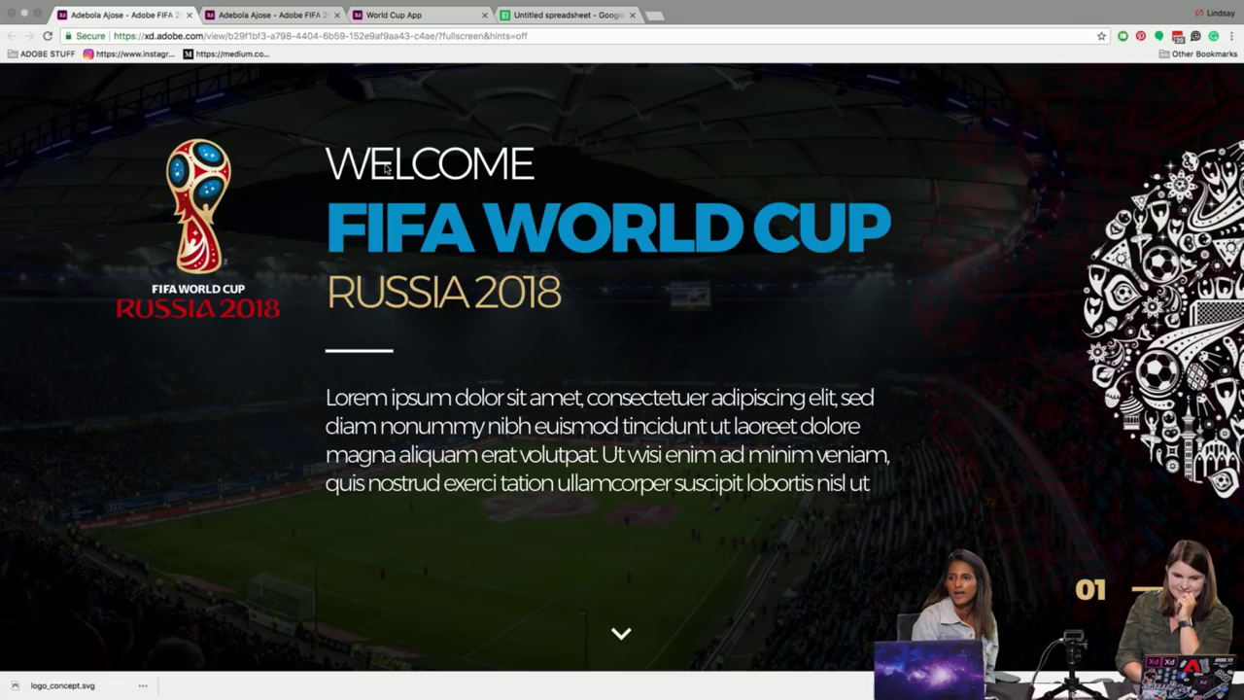
Page through all screens of the mobile version of Adobe FIFA 2018, ending on its welcome screen
click(275, 16)
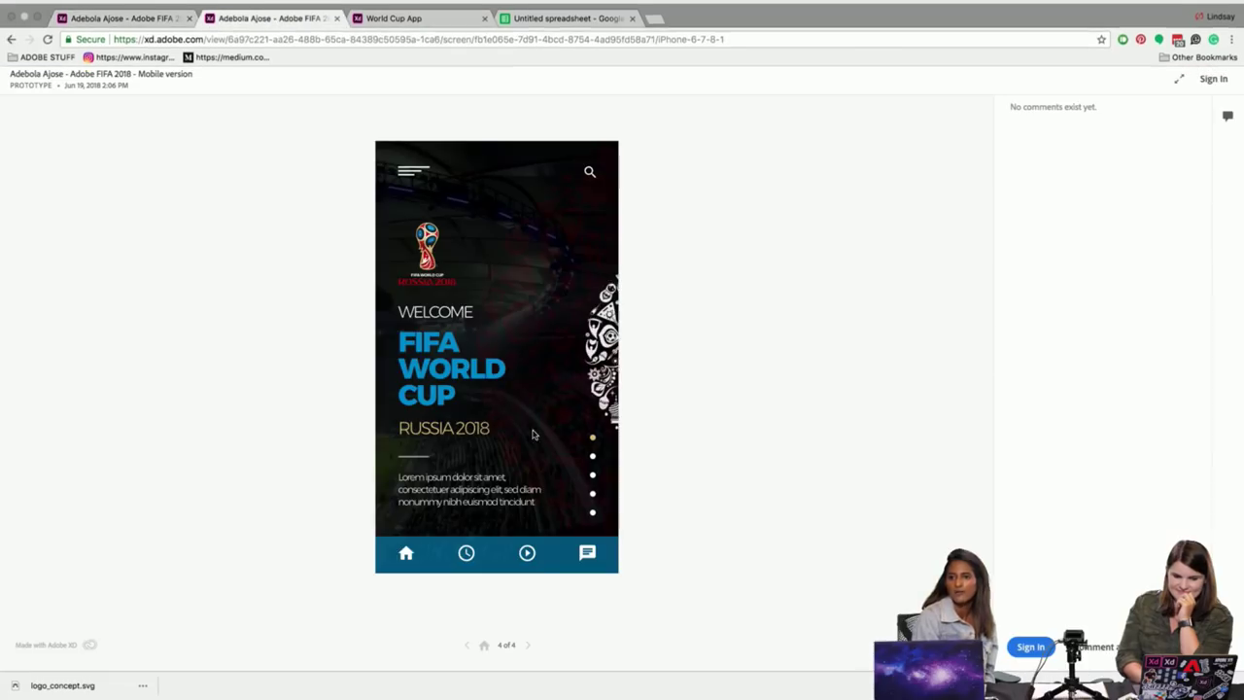
click(525, 648)
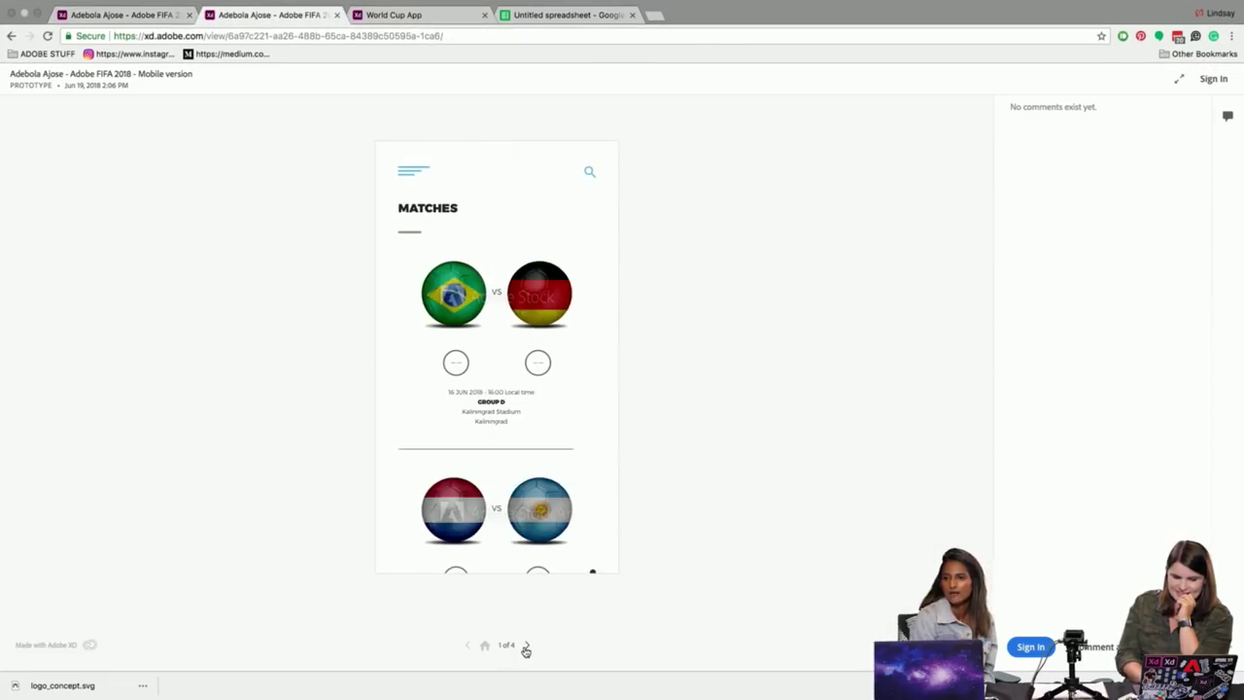
click(526, 649)
click(526, 648)
click(526, 648)
click(526, 648)
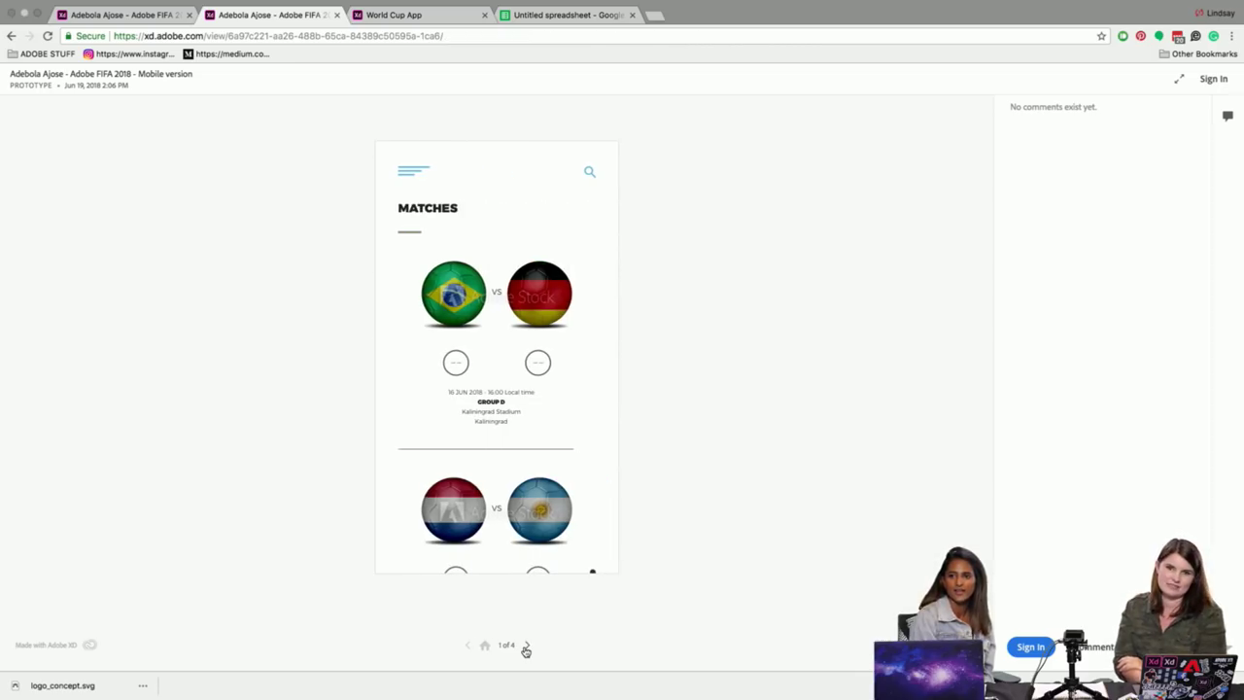
click(525, 648)
click(525, 648)
click(526, 648)
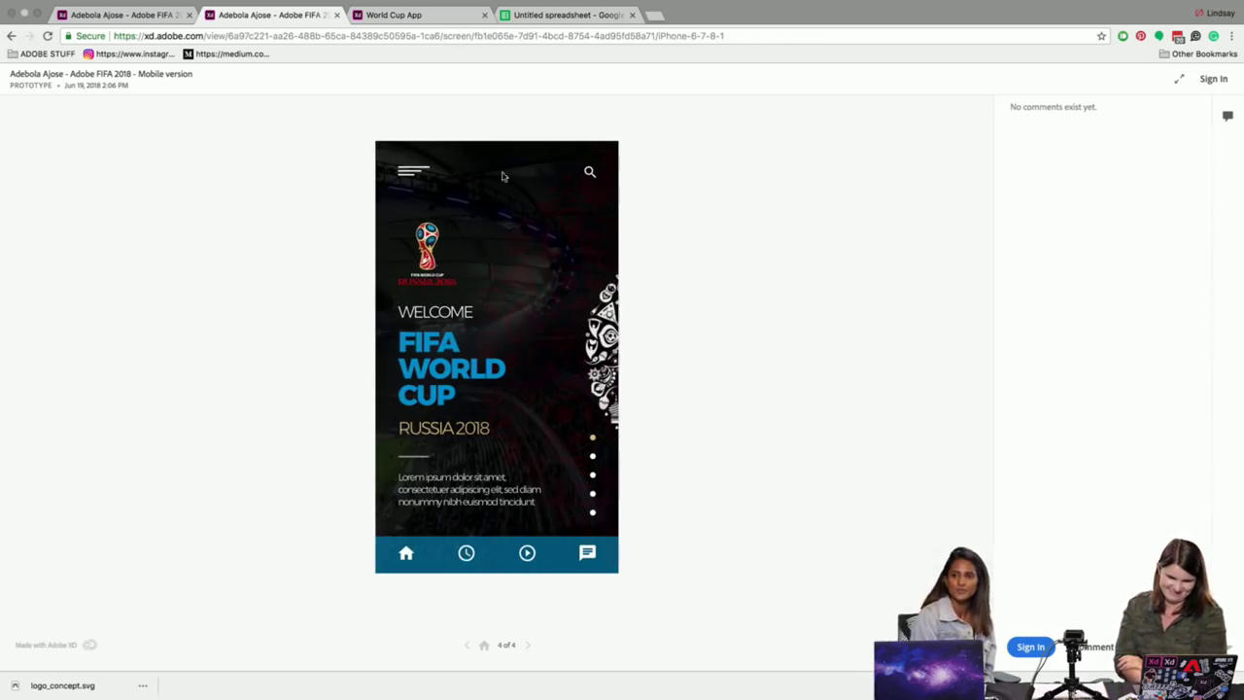
Compare the World Cup App splash with the Adobe FIFA 2018 mobile welcome screen once more, and close the World Cup App prototype
click(409, 17)
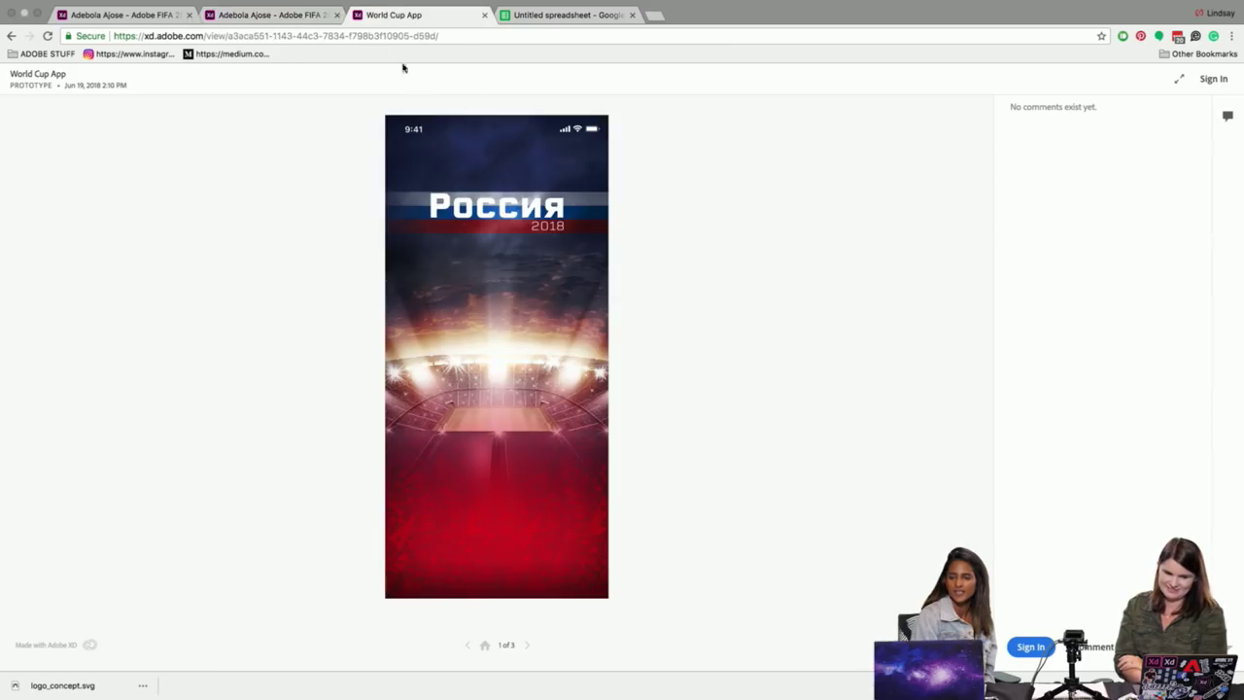
click(276, 19)
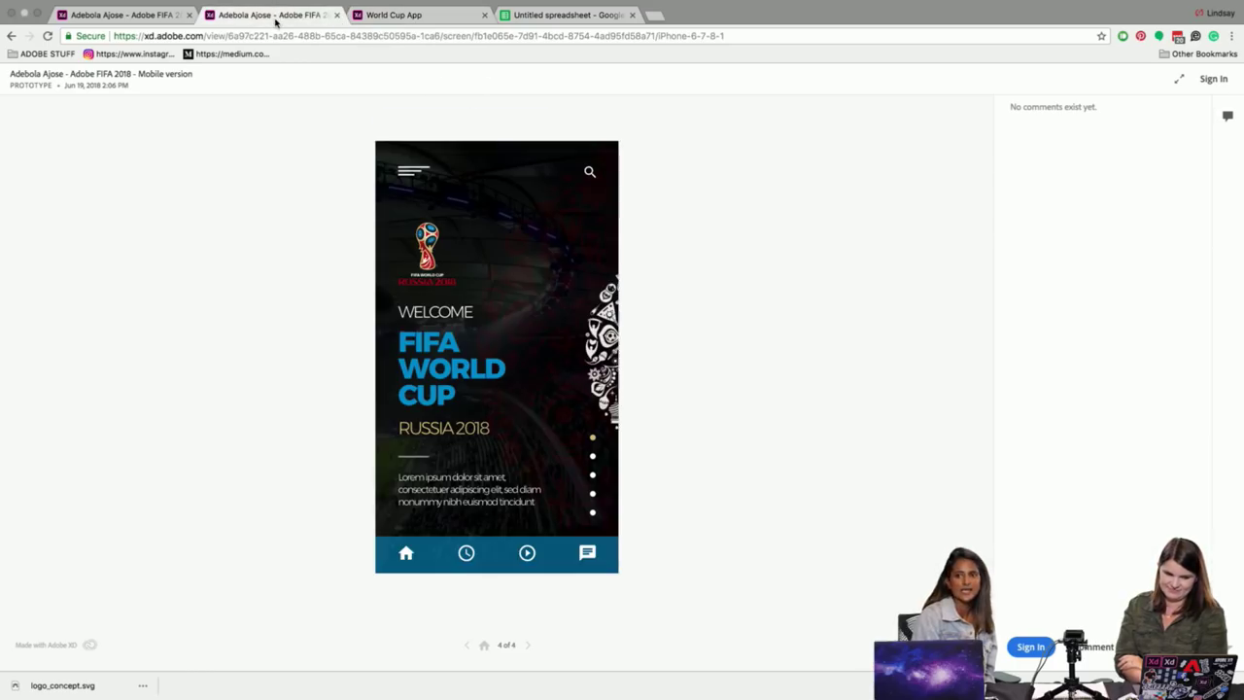
click(420, 19)
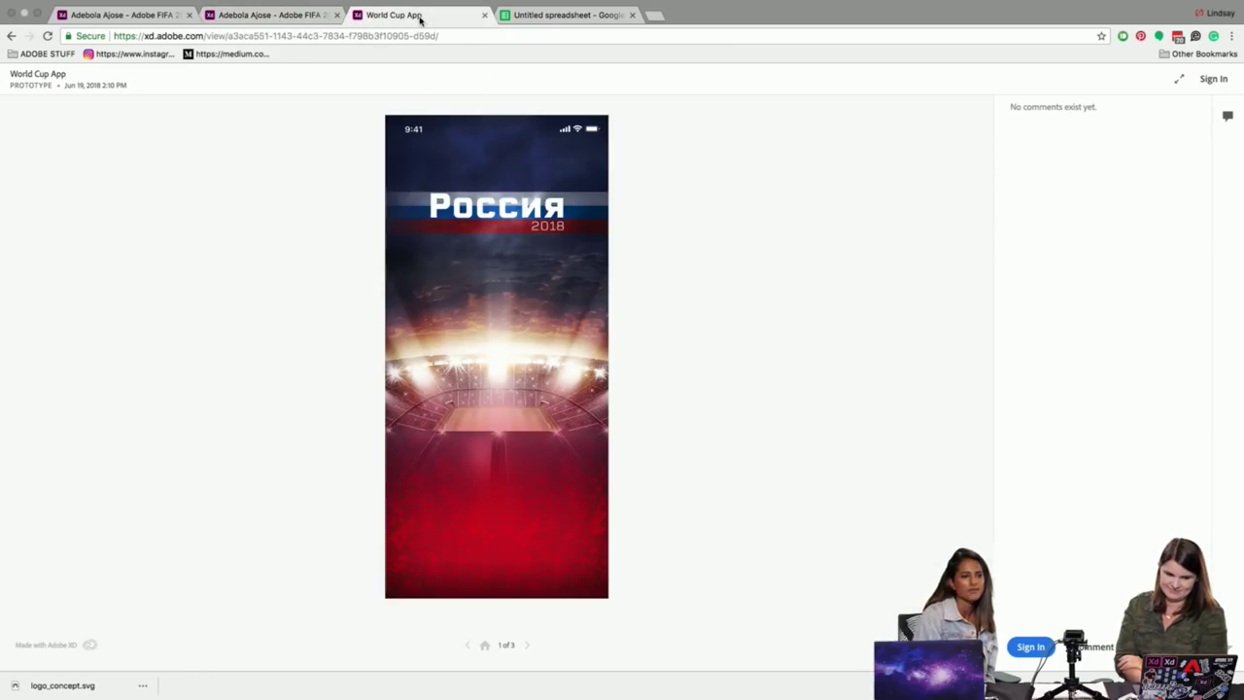
click(483, 15)
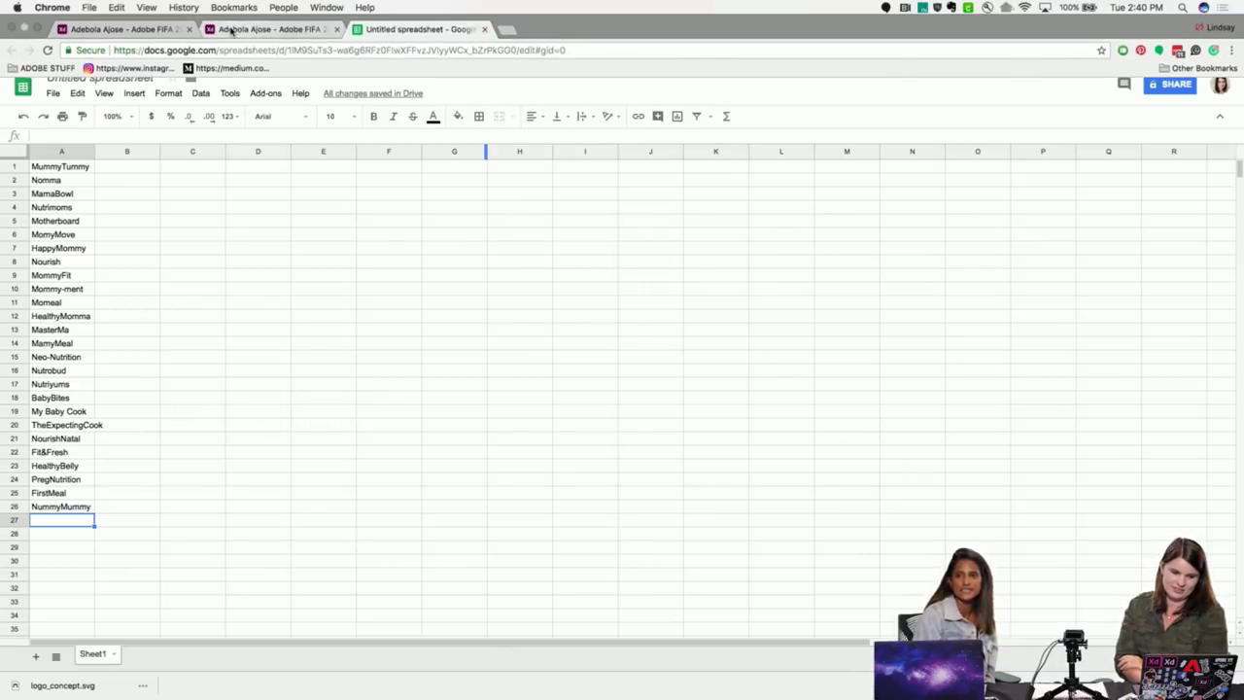
Go back to the Adobe FIFA 2018 website version and look over its welcome banner
click(267, 29)
click(143, 23)
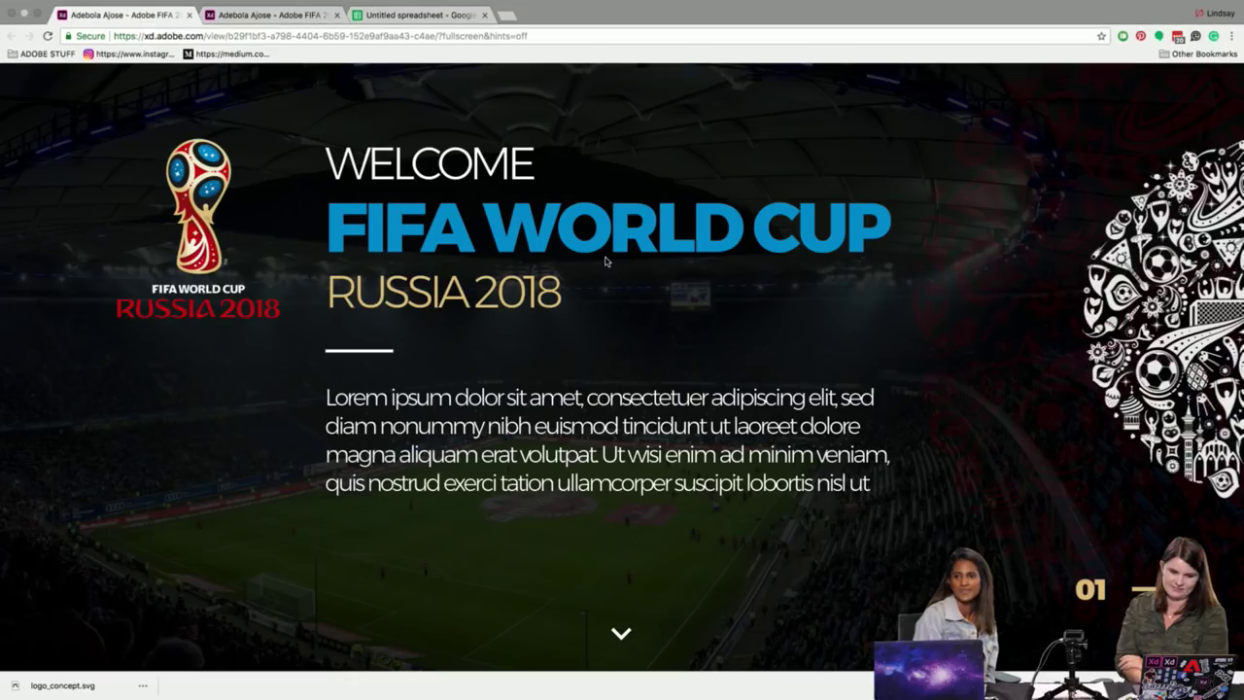
scroll(604, 261, down, 1)
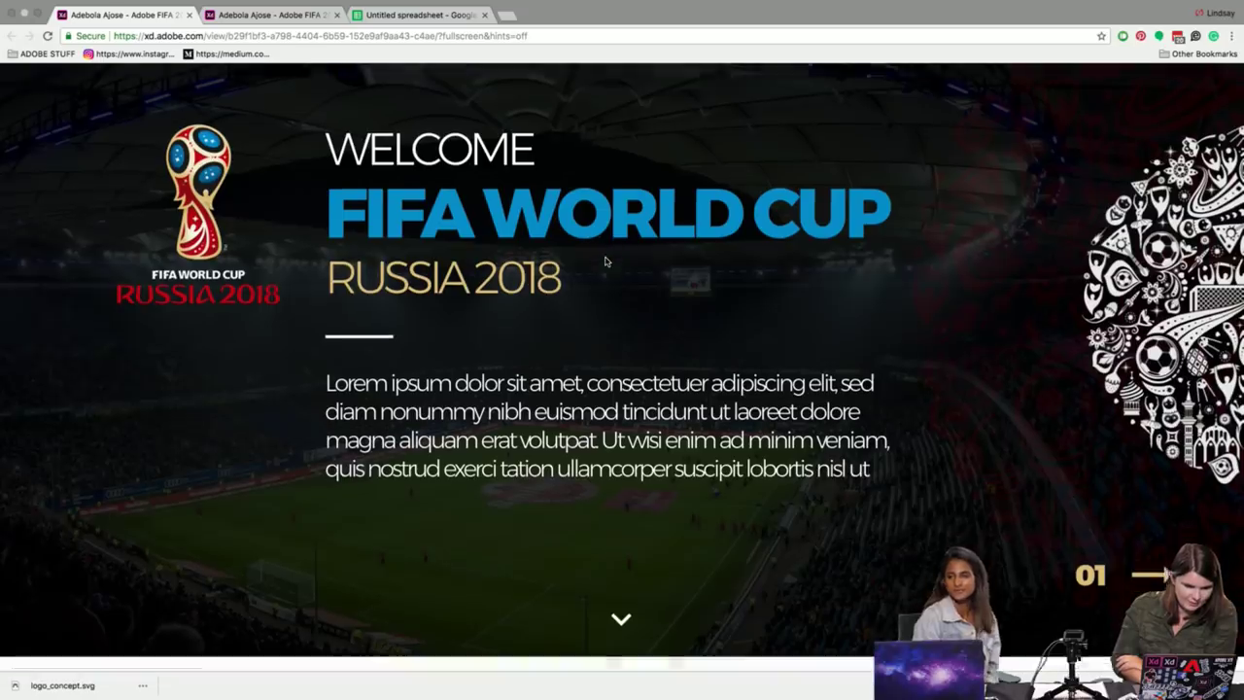
scroll(604, 260, down, 3)
scroll(604, 261, down, 1)
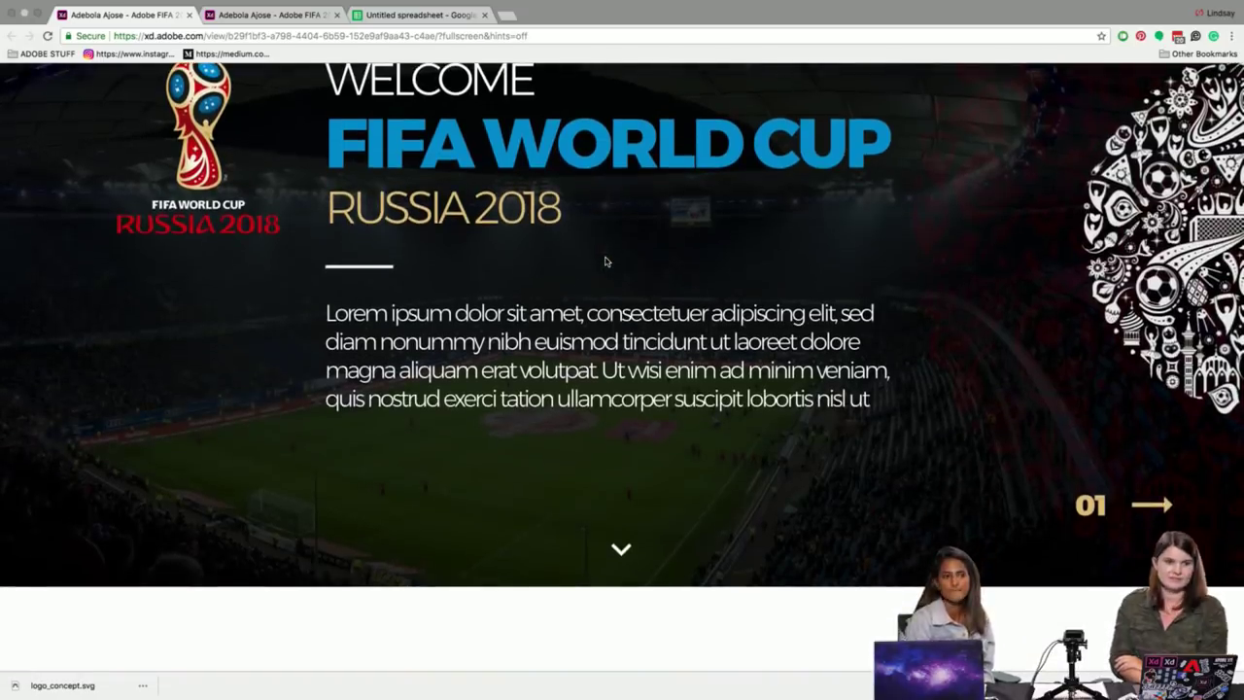
scroll(605, 261, down, 1)
scroll(605, 260, up, 5)
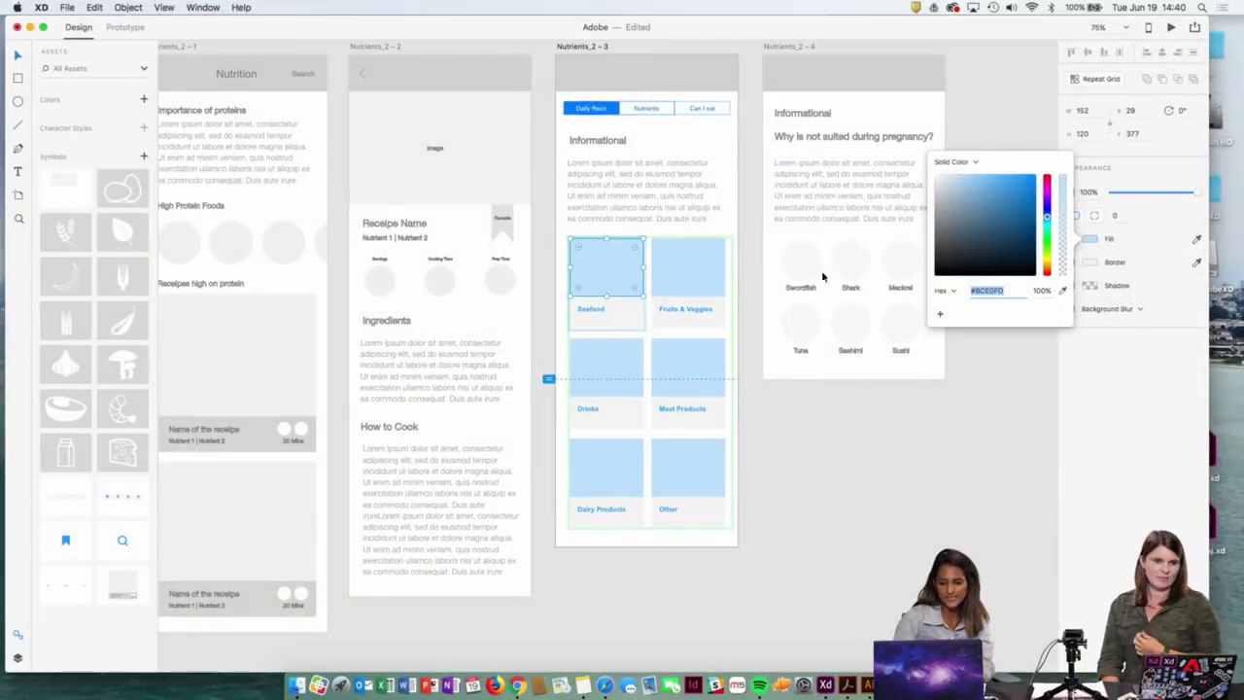
Switch to the Wires - Mobile document in XD and look through its Photos & Video, Pop over, Charts, Contact and Settings sections
key(ctrl+Up)
click(848, 49)
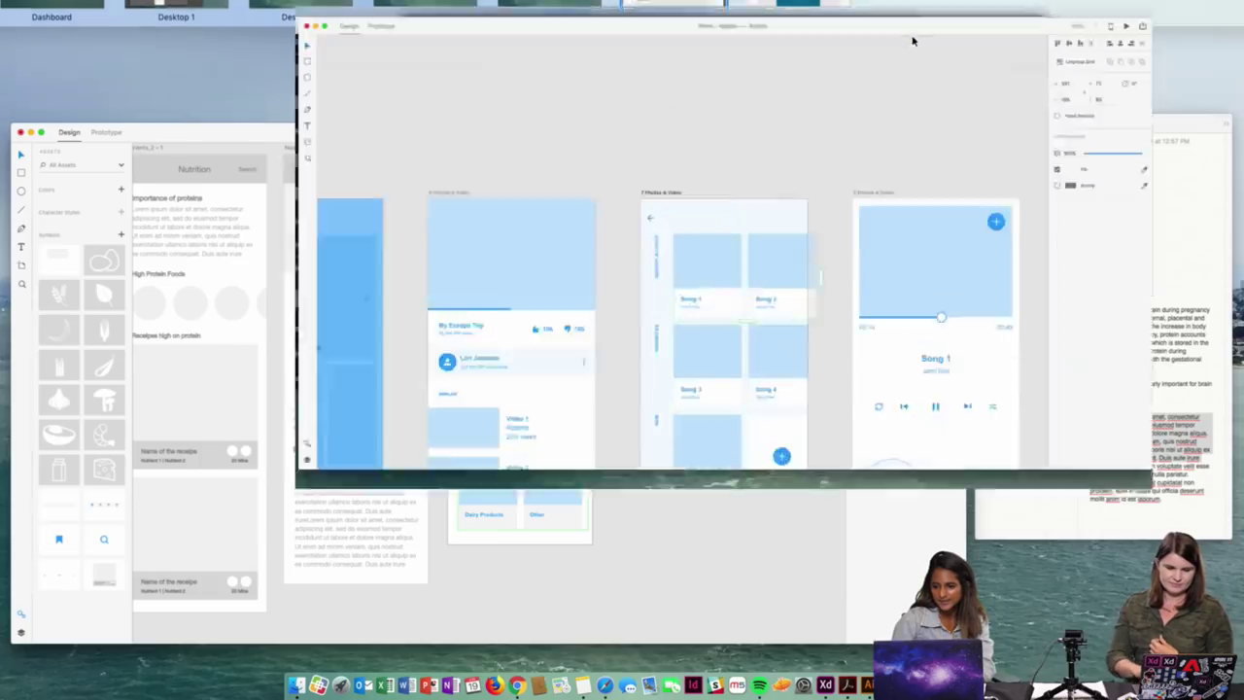
key(super+minus)
scroll(743, 231, down, 2)
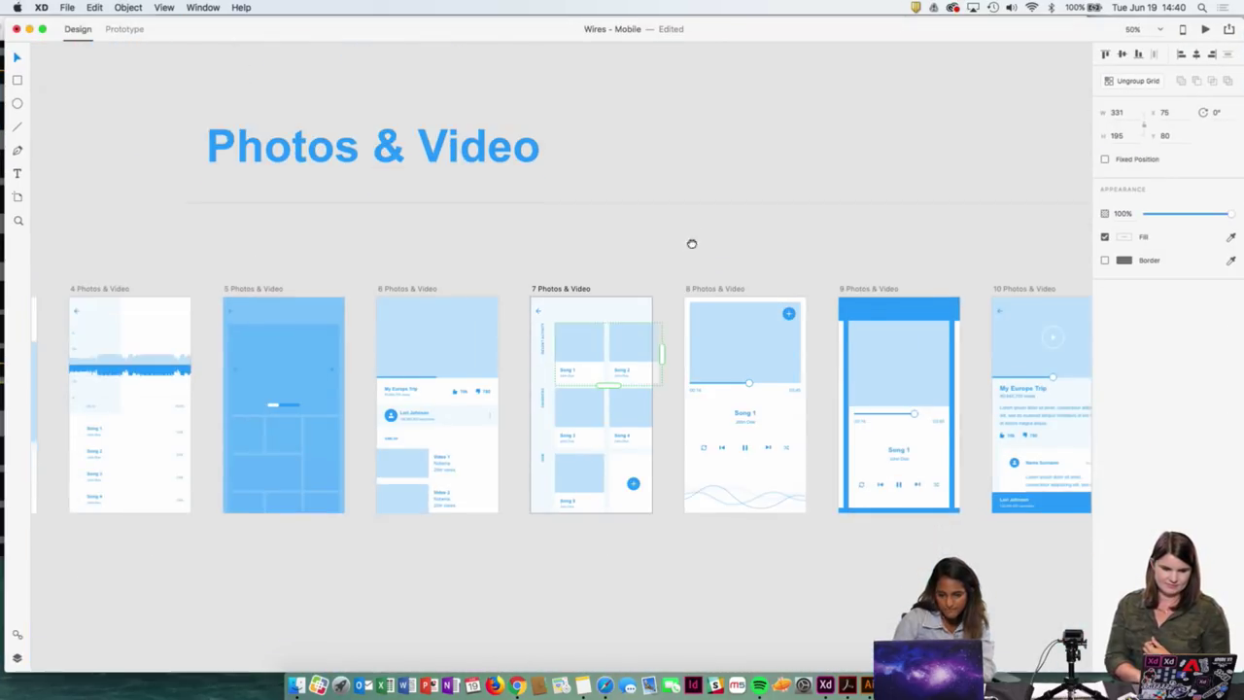
key(super+minus)
scroll(650, 348, down, 3)
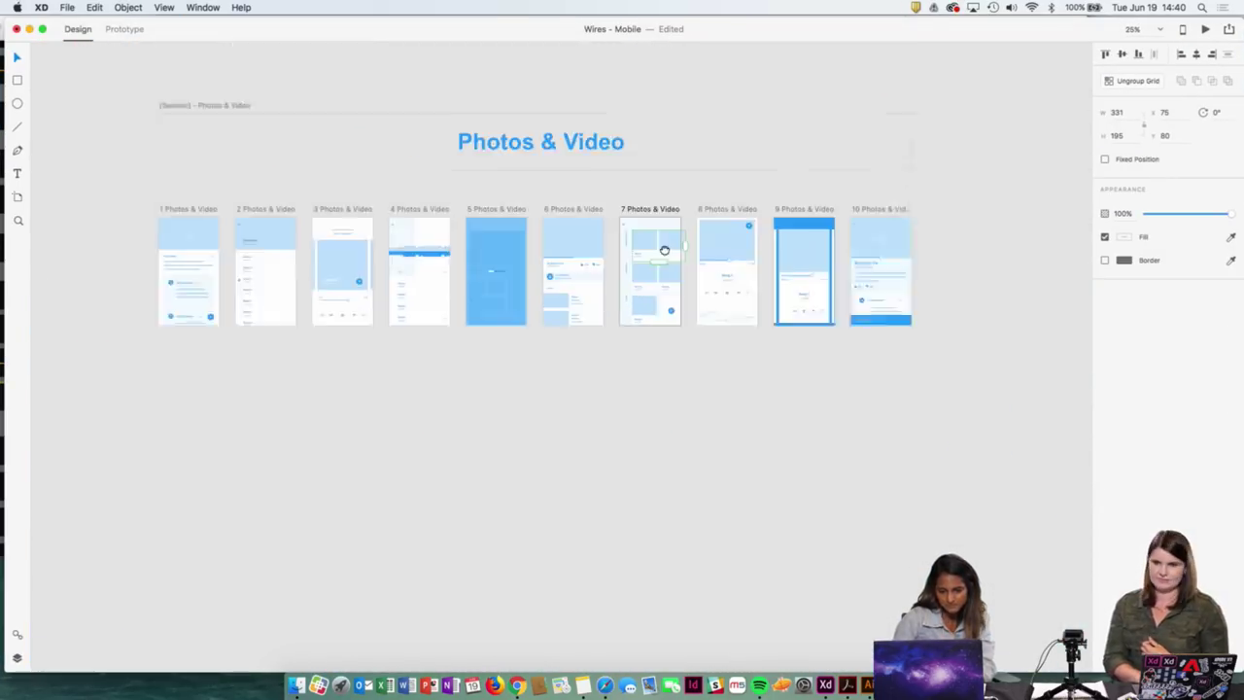
scroll(666, 366, left, 3)
key(super+minus)
scroll(634, 393, left, 5)
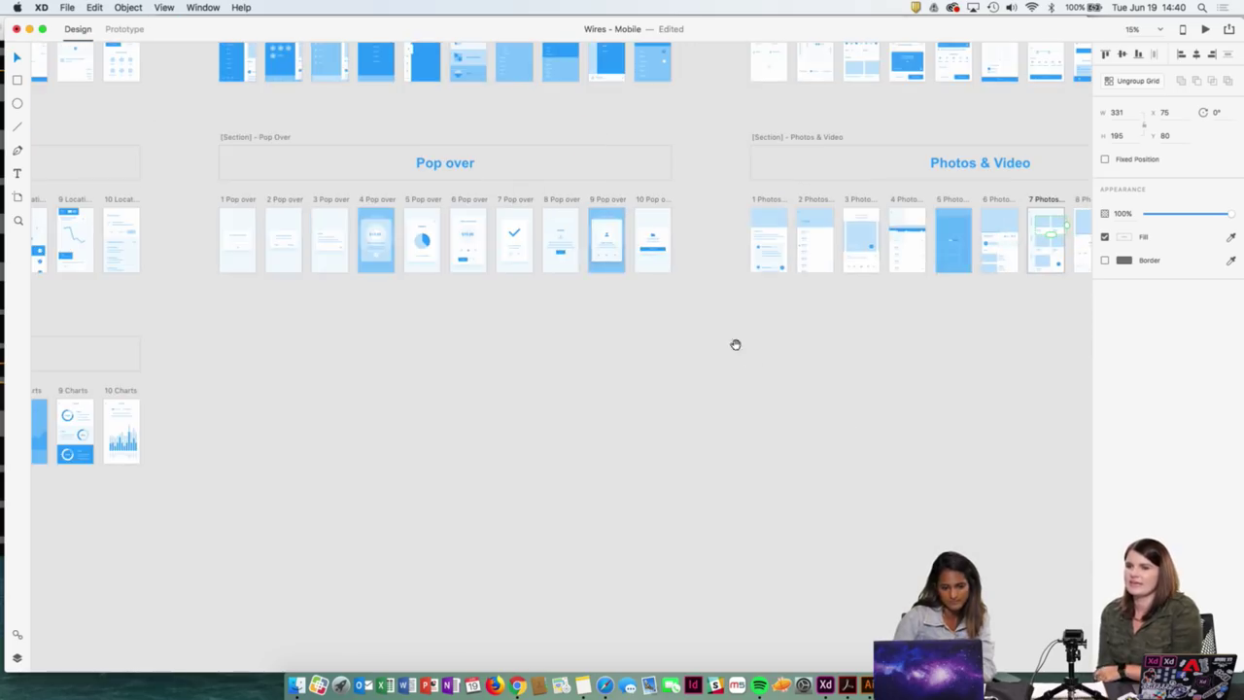
scroll(564, 395, left, 6)
scroll(736, 314, up, 5)
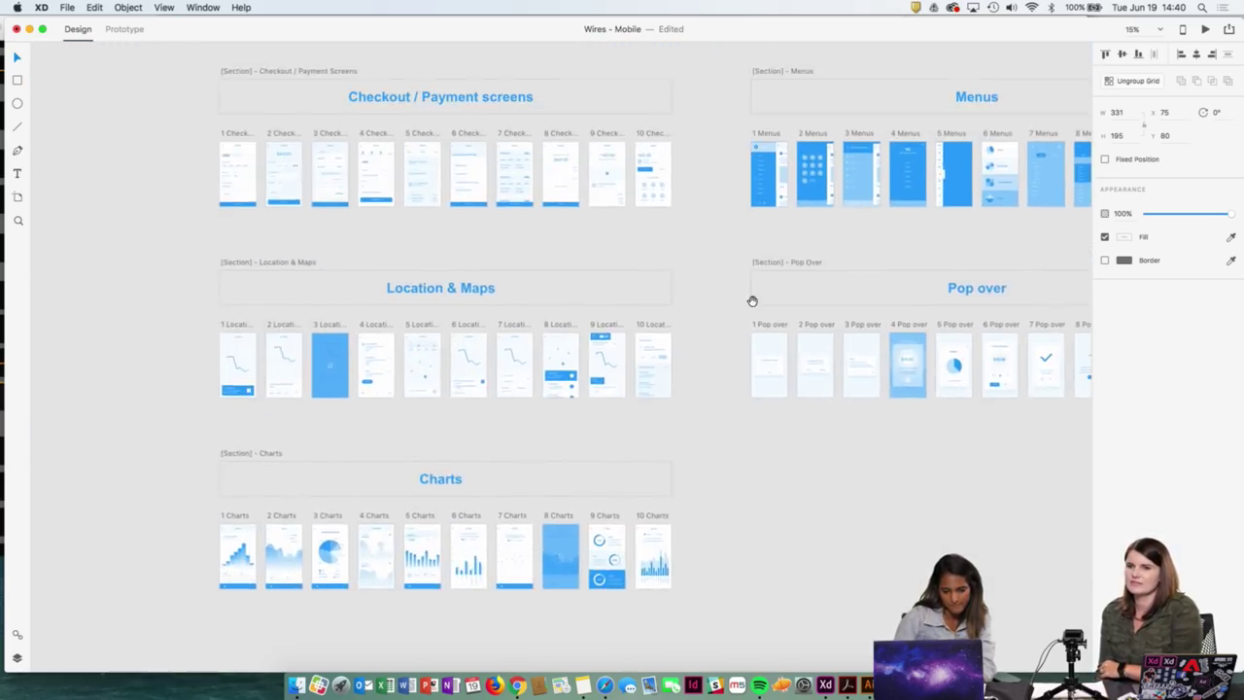
scroll(725, 360, up, 6)
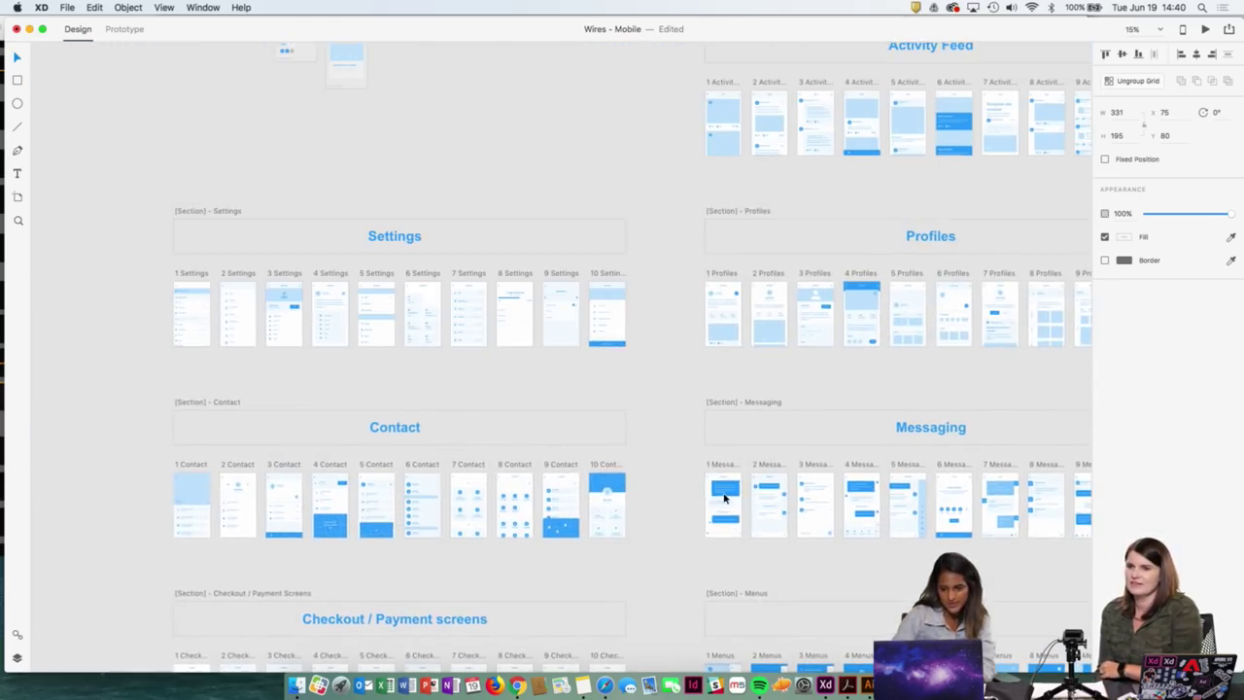
Find the Icons board among the UI Elements and select the blue heart icon in its 16x16 set
key(super+minus)
scroll(725, 383, up, 8)
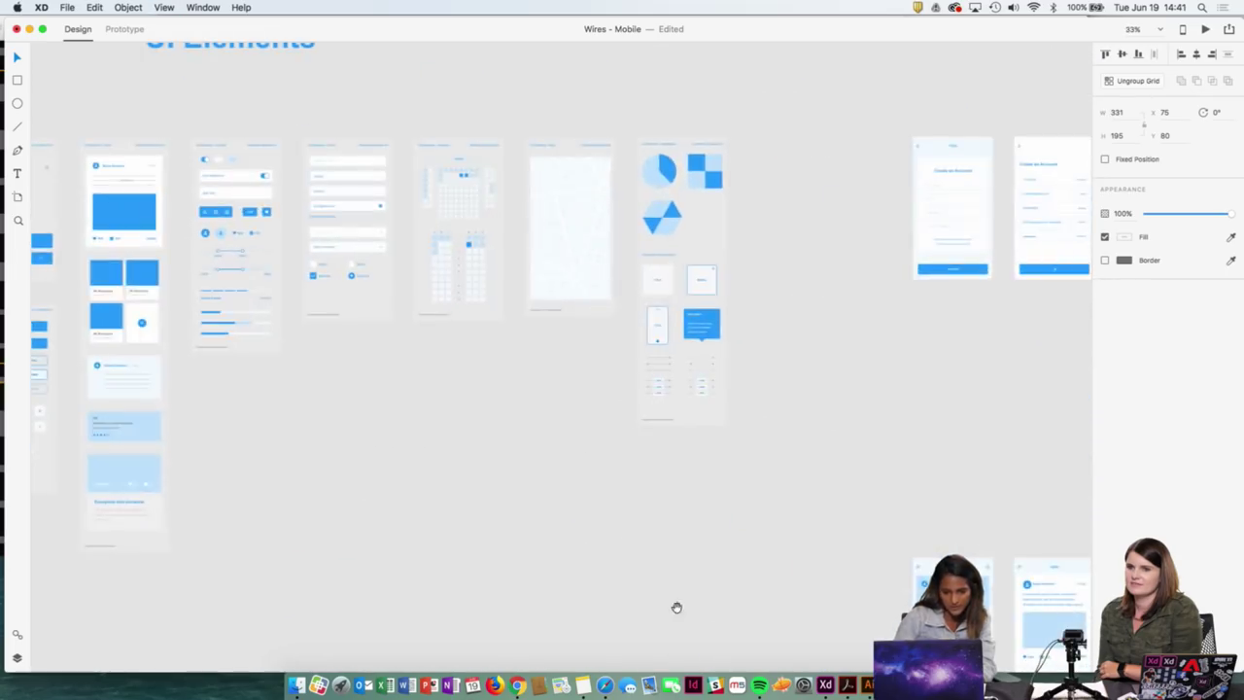
scroll(855, 541, up, 3)
scroll(791, 550, left, 6)
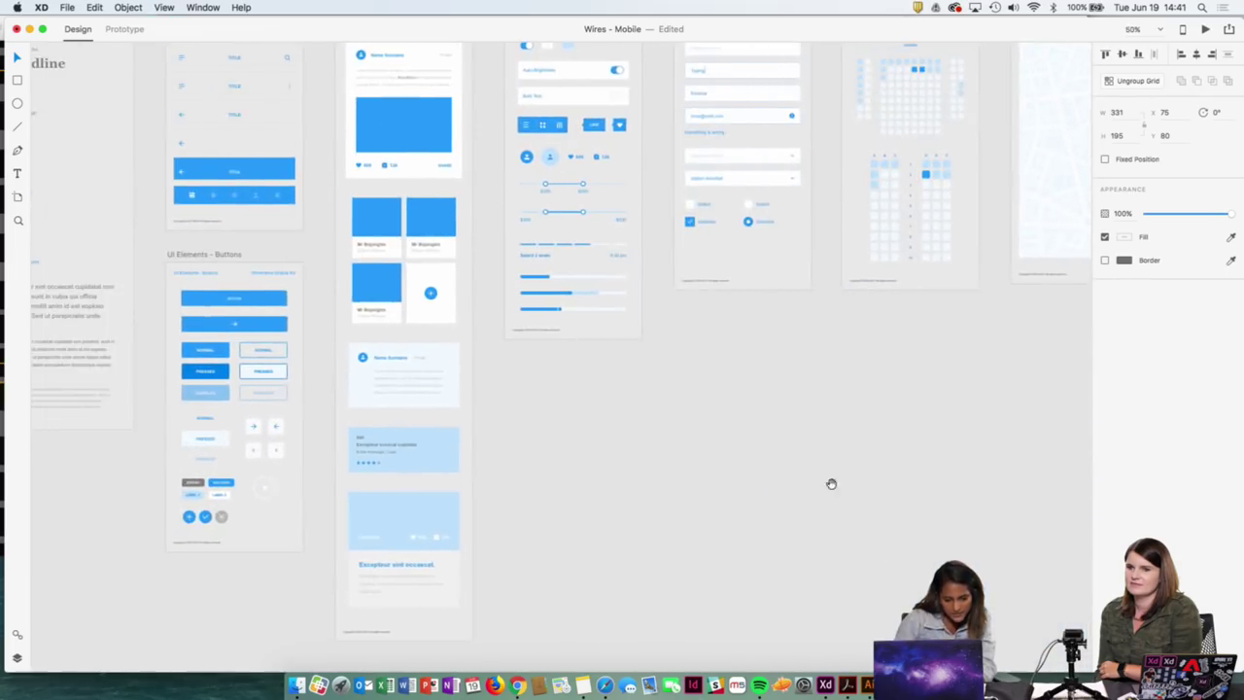
scroll(904, 464, left, 6)
scroll(913, 486, up, 2)
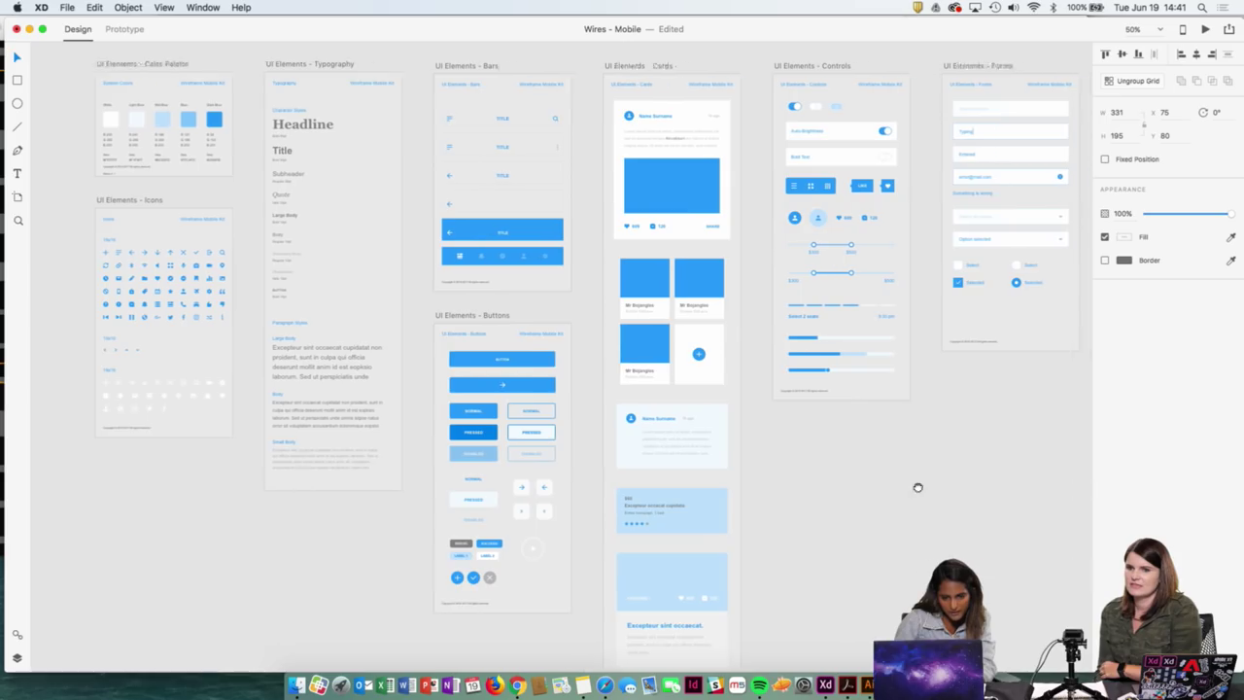
scroll(694, 489, left, 6)
scroll(655, 491, up, 3)
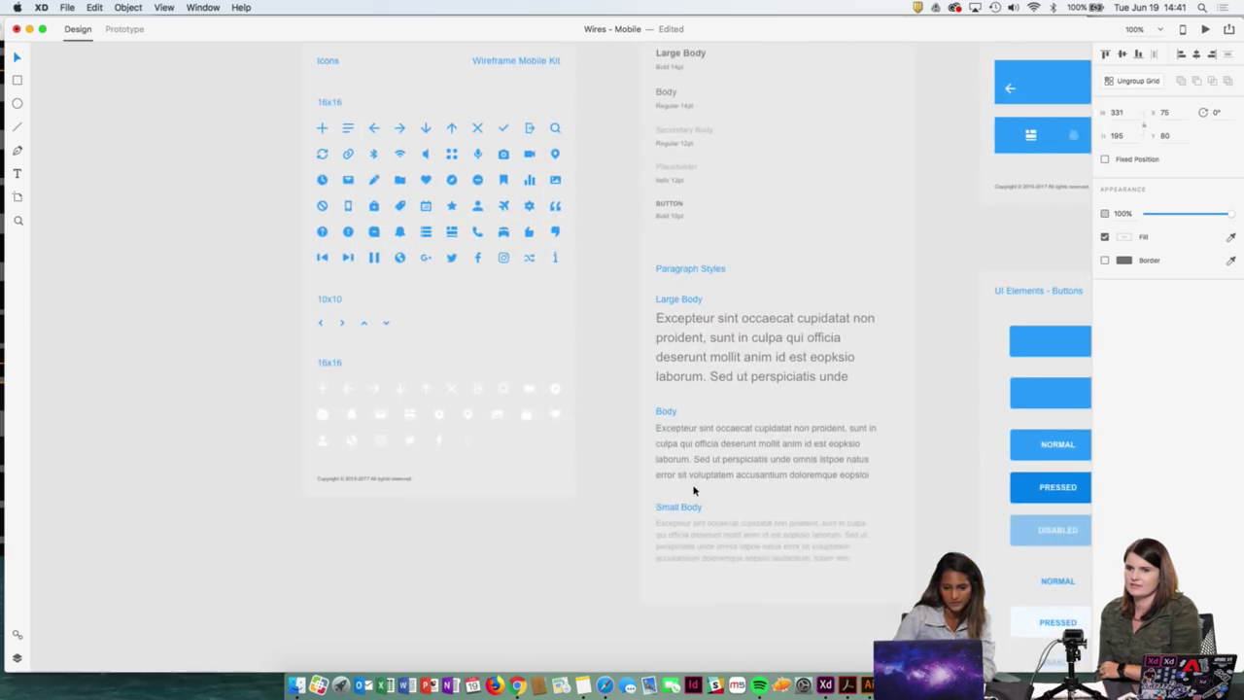
scroll(653, 349, up, 5)
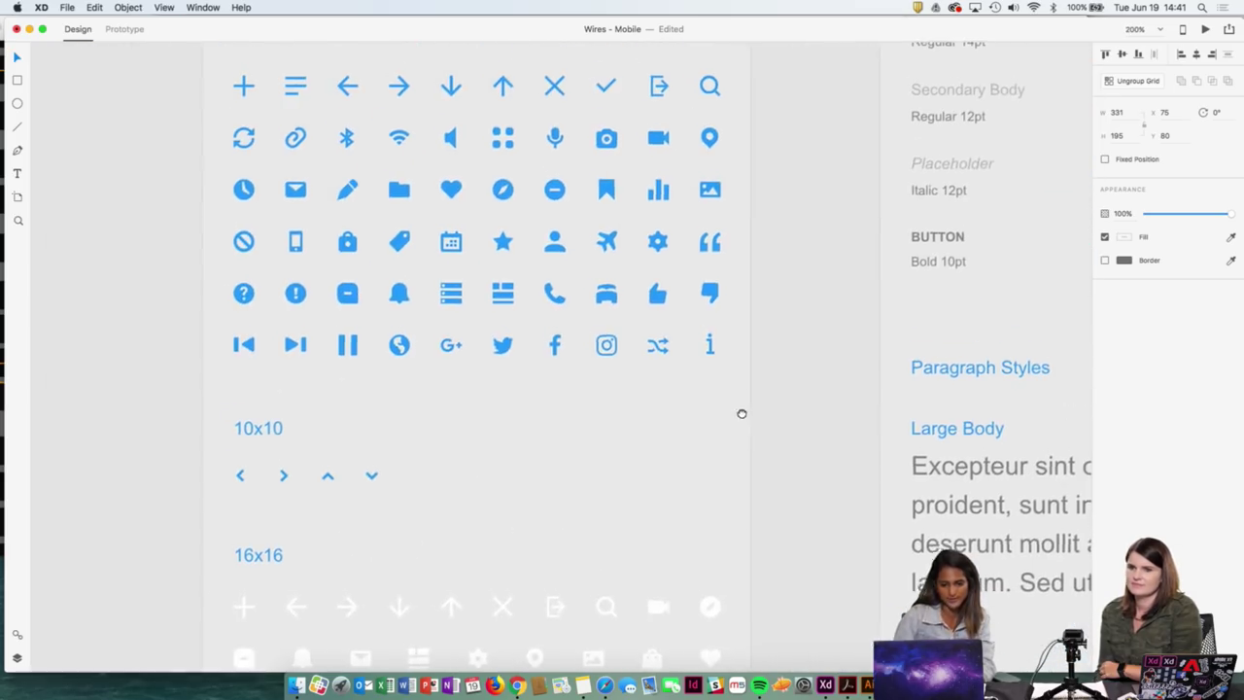
double_click(453, 192)
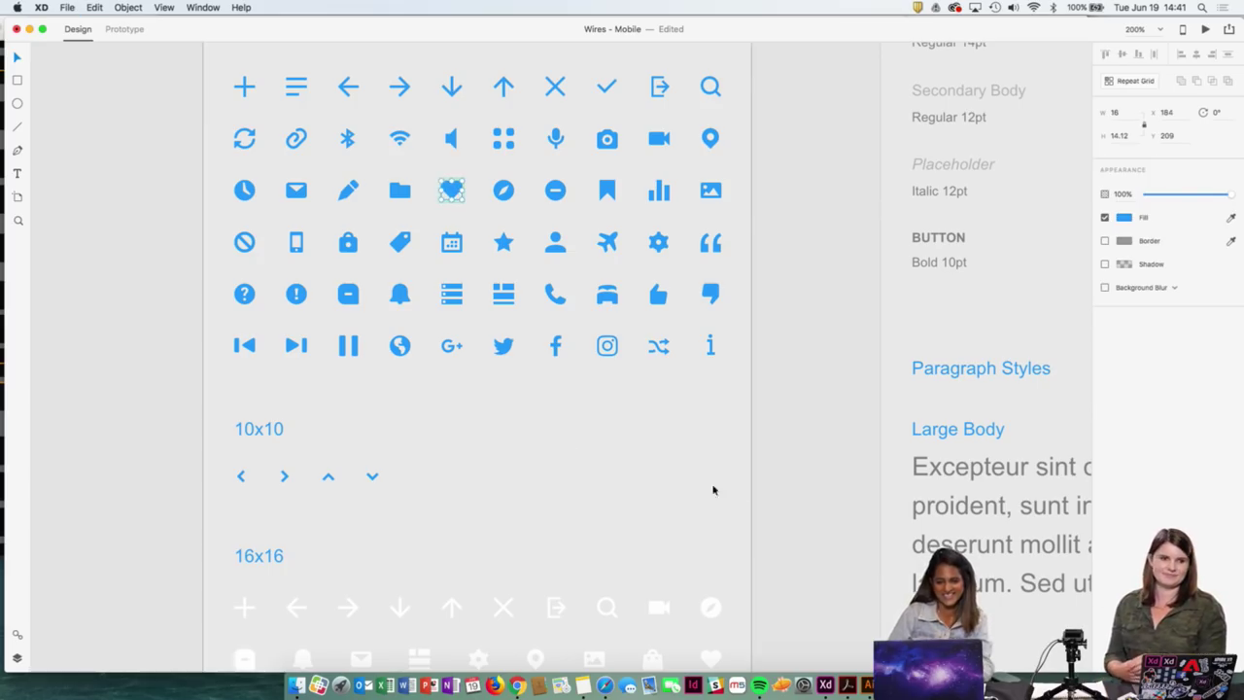
Switch to the Adobe wireframe document and replace the Favourite label on the recipe screen's ribbon with the copied blue heart icon
key(ctrl+Up)
mouse_move(663, 4)
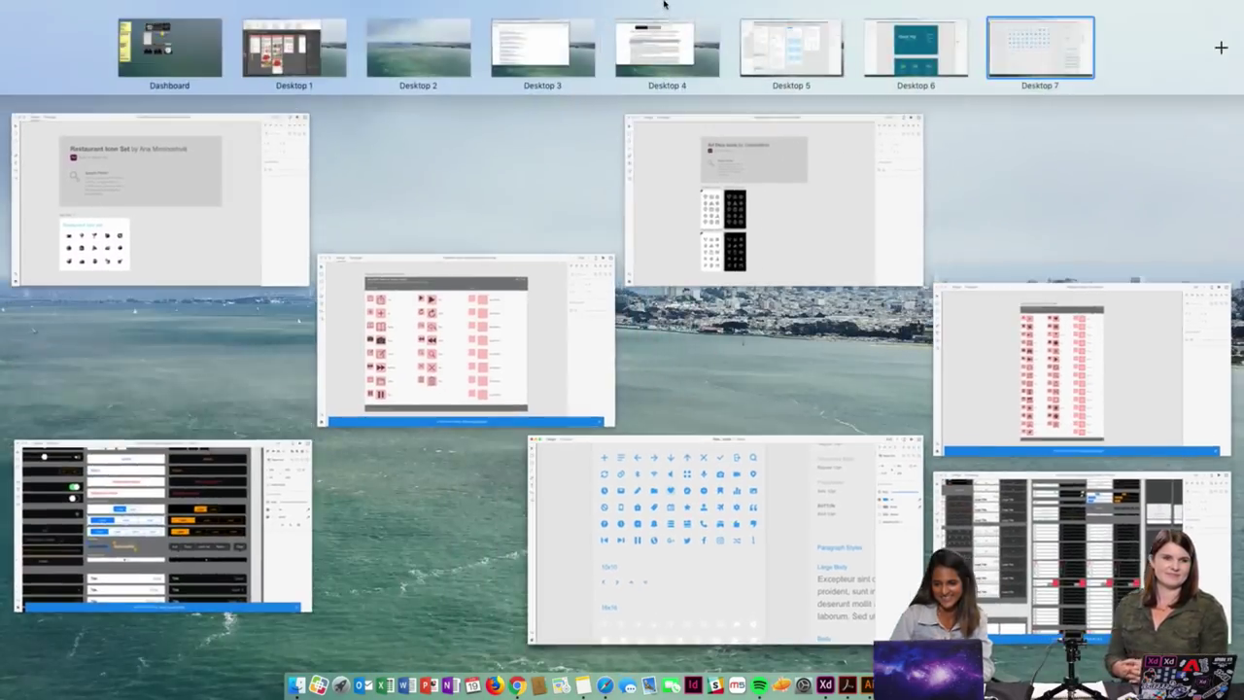
click(801, 39)
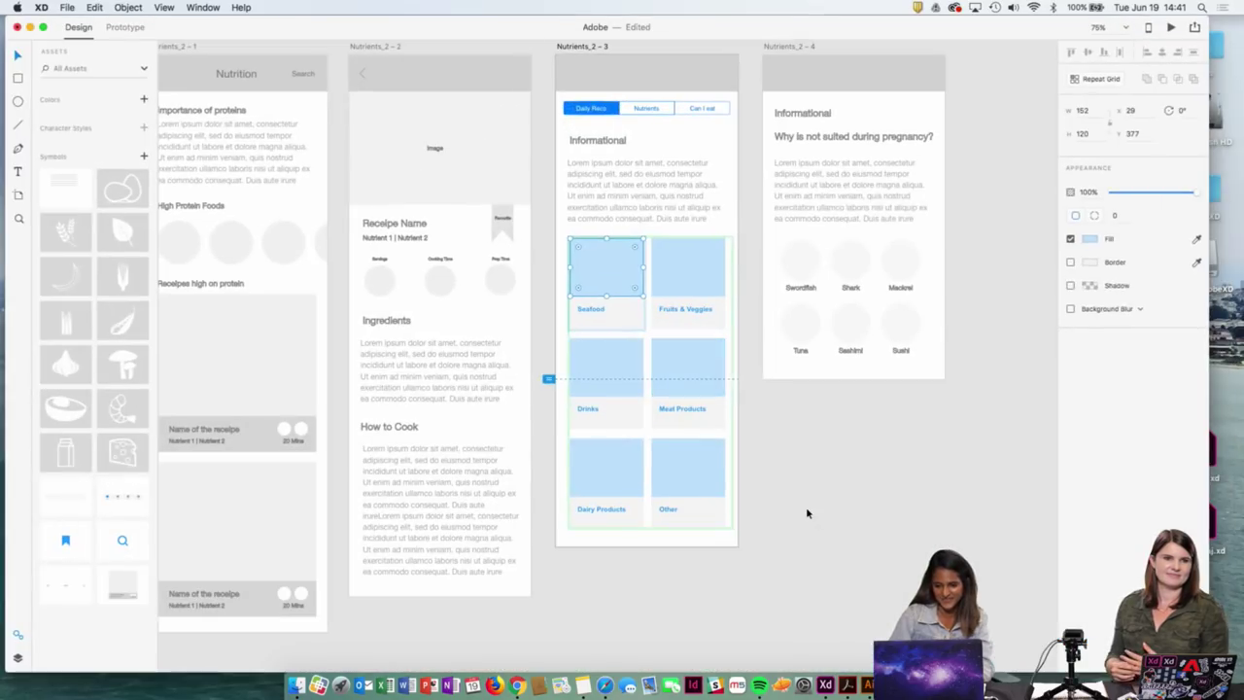
scroll(678, 399, up, 10)
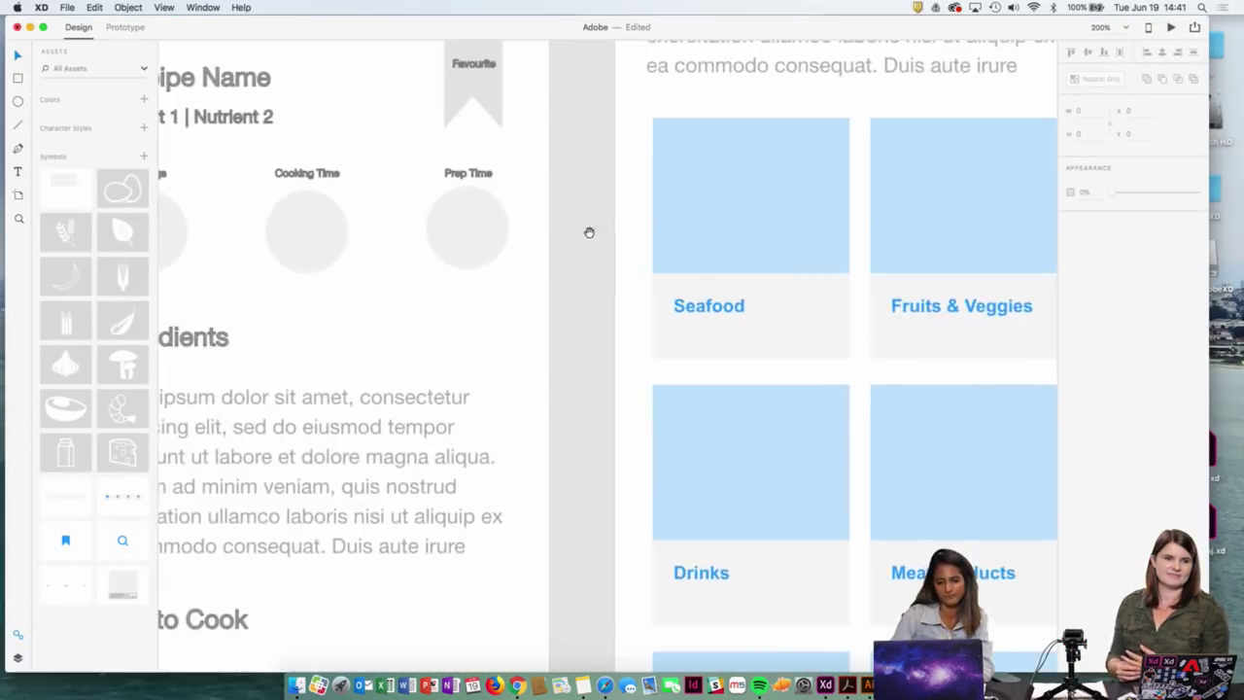
drag(589, 232, 664, 385)
click(547, 229)
mouse_move(547, 223)
mouse_down()
mouse_move(389, 60)
mouse_move(566, 251)
mouse_move(548, 212)
mouse_up()
shift+click(555, 237)
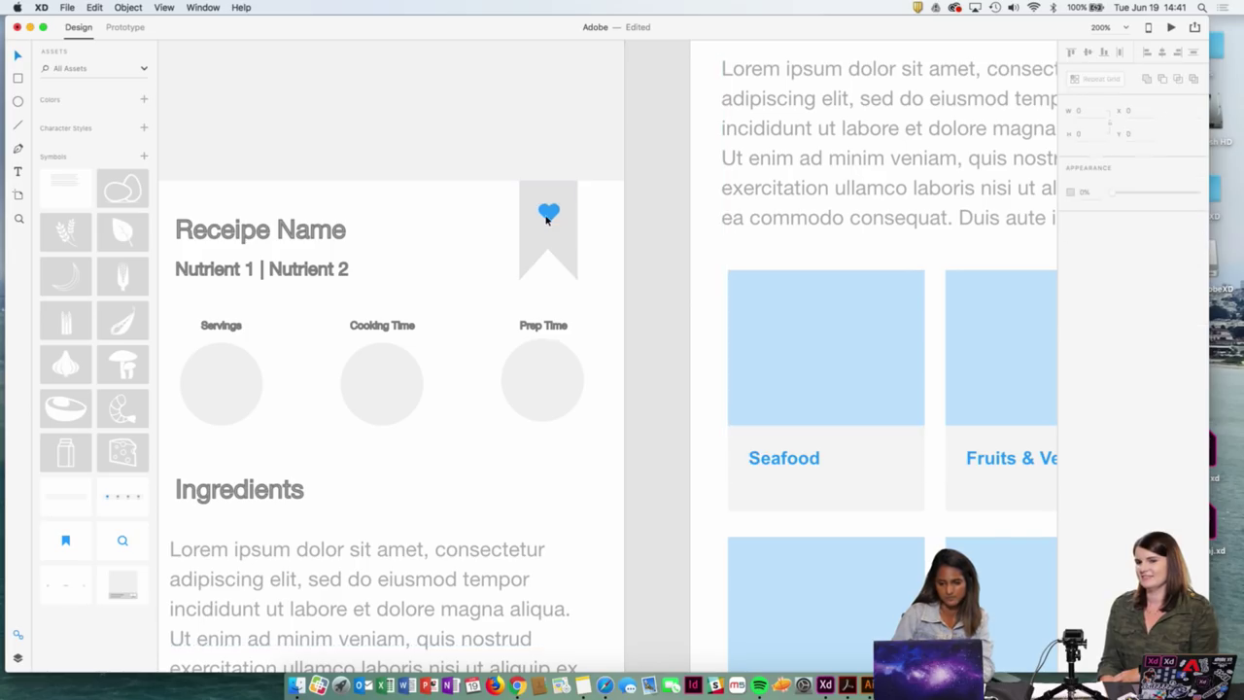
Centre the heart horizontally within the ribbon beside the recipe name, at about Y 331
drag(549, 212, 546, 222)
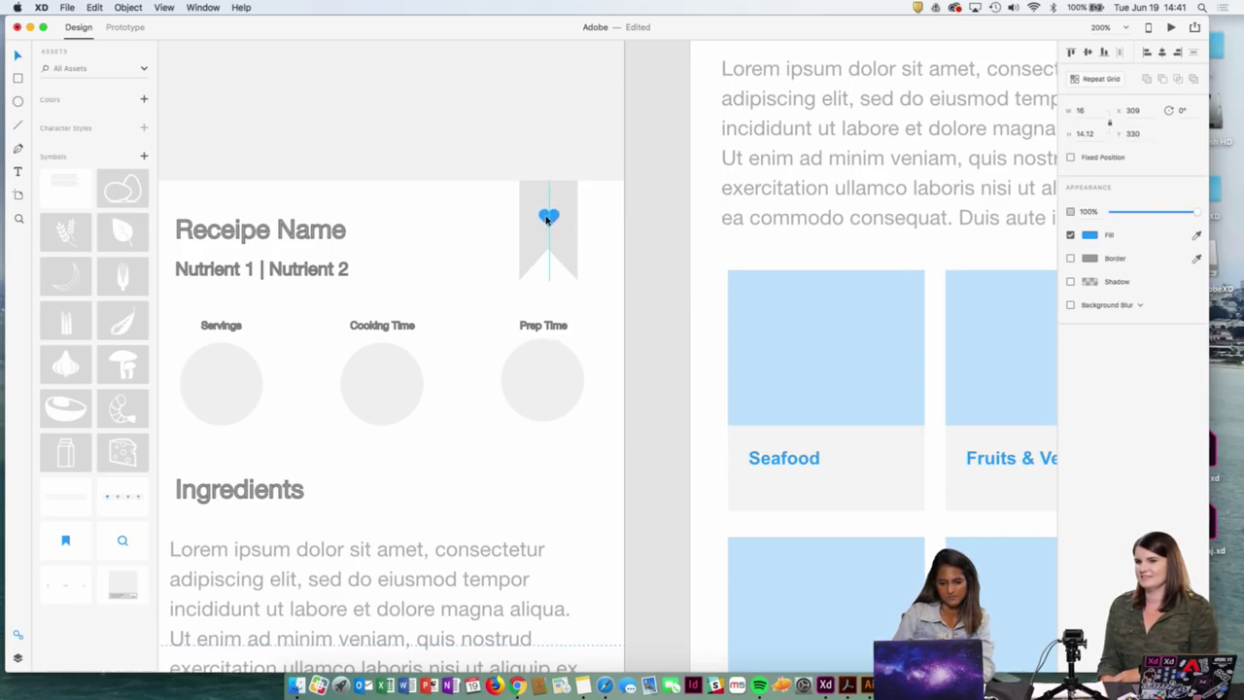
click(692, 279)
key(super+minus)
key(super+minus)
key(super+minus)
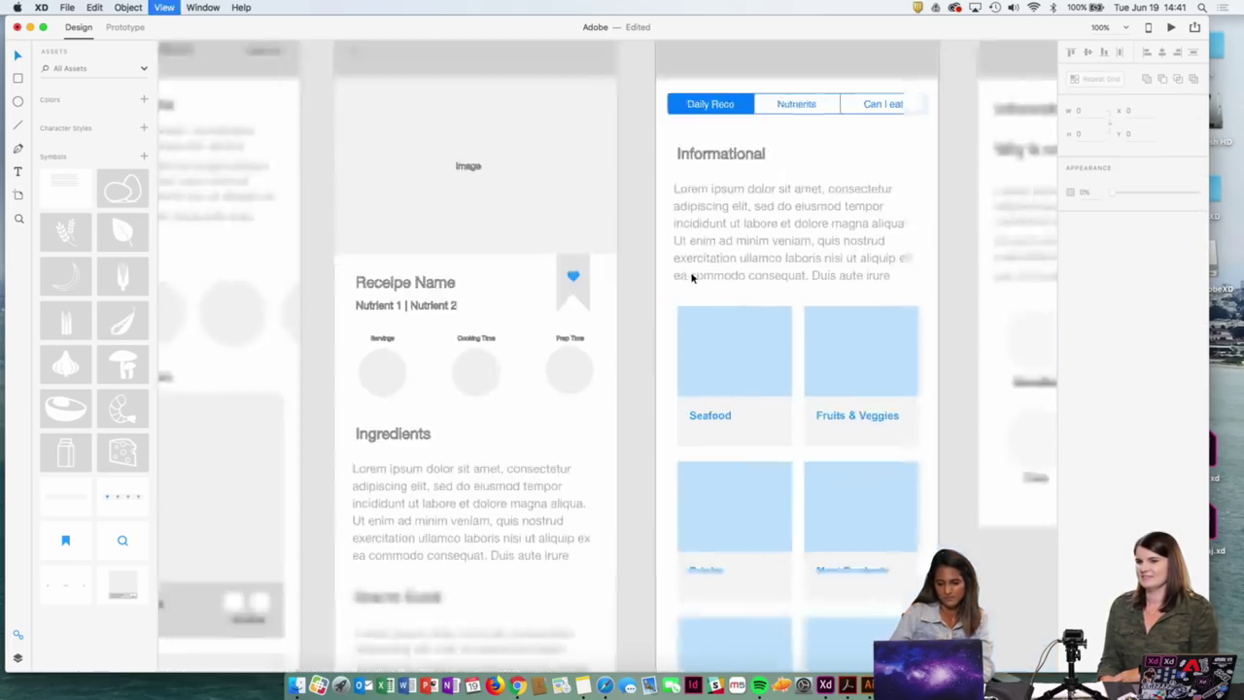
Enlarge the heart on the ribbon proportionally from its centre to about 27 wide
click(586, 307)
key(super+plus)
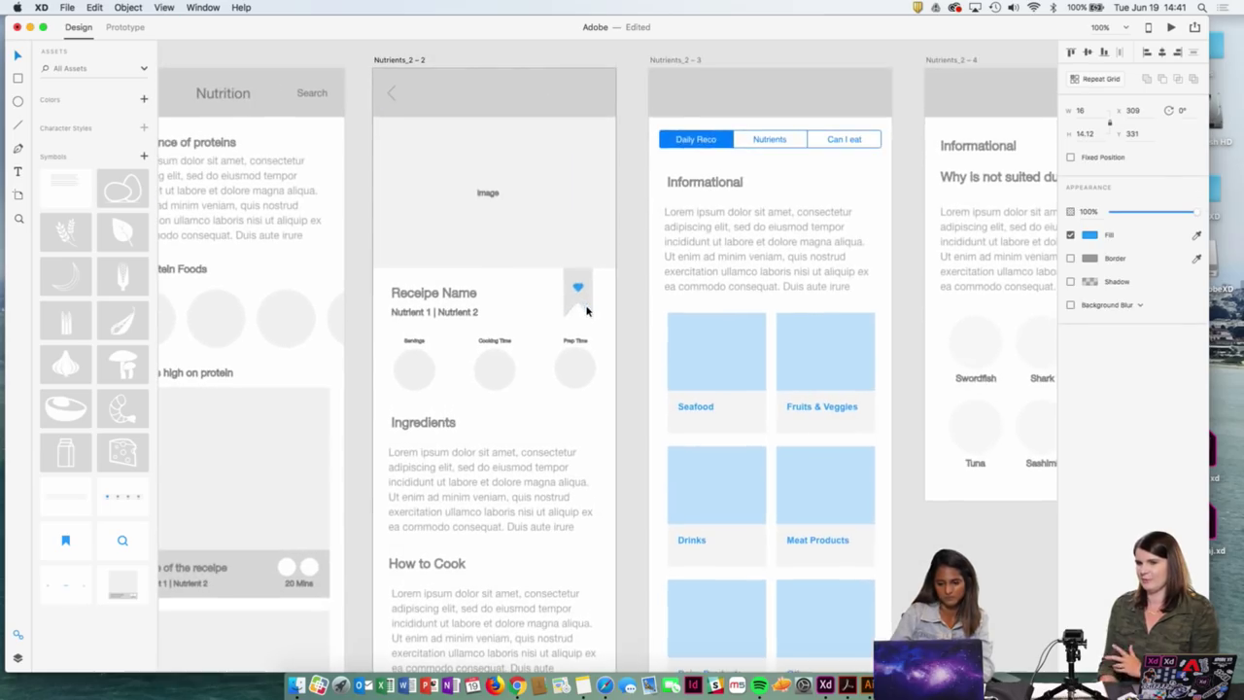
key(super+plus)
key(super+plus)
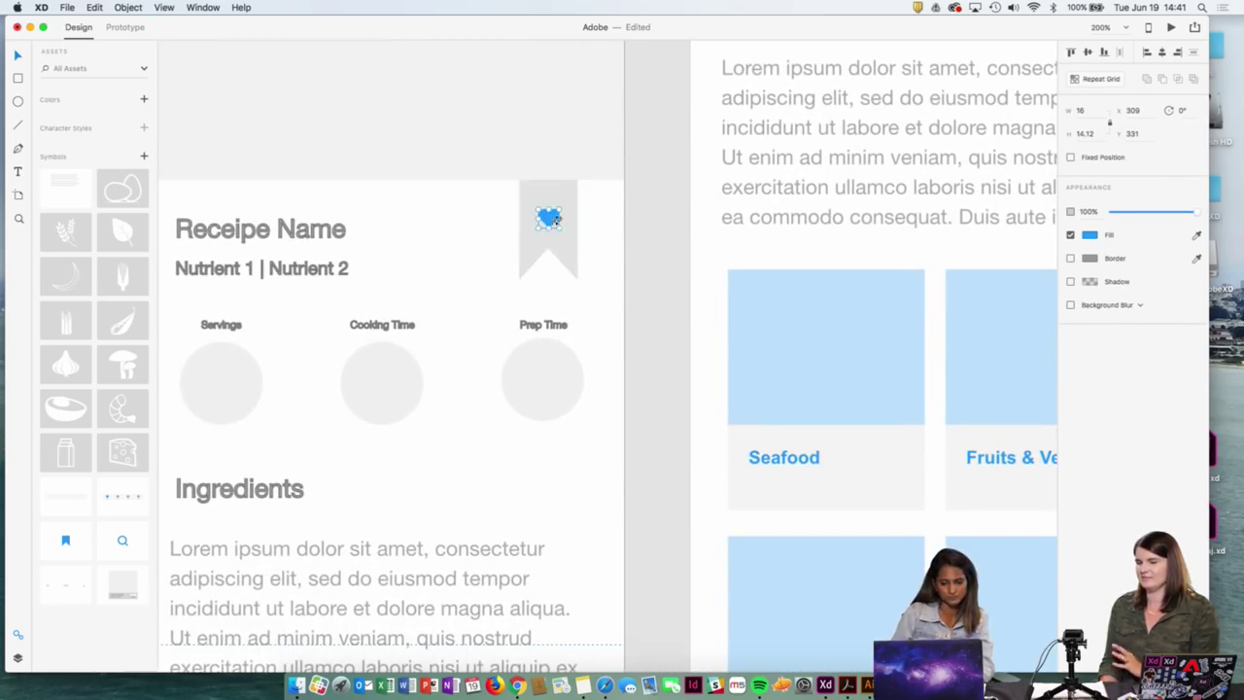
key(alt)
drag(559, 226, 564, 234)
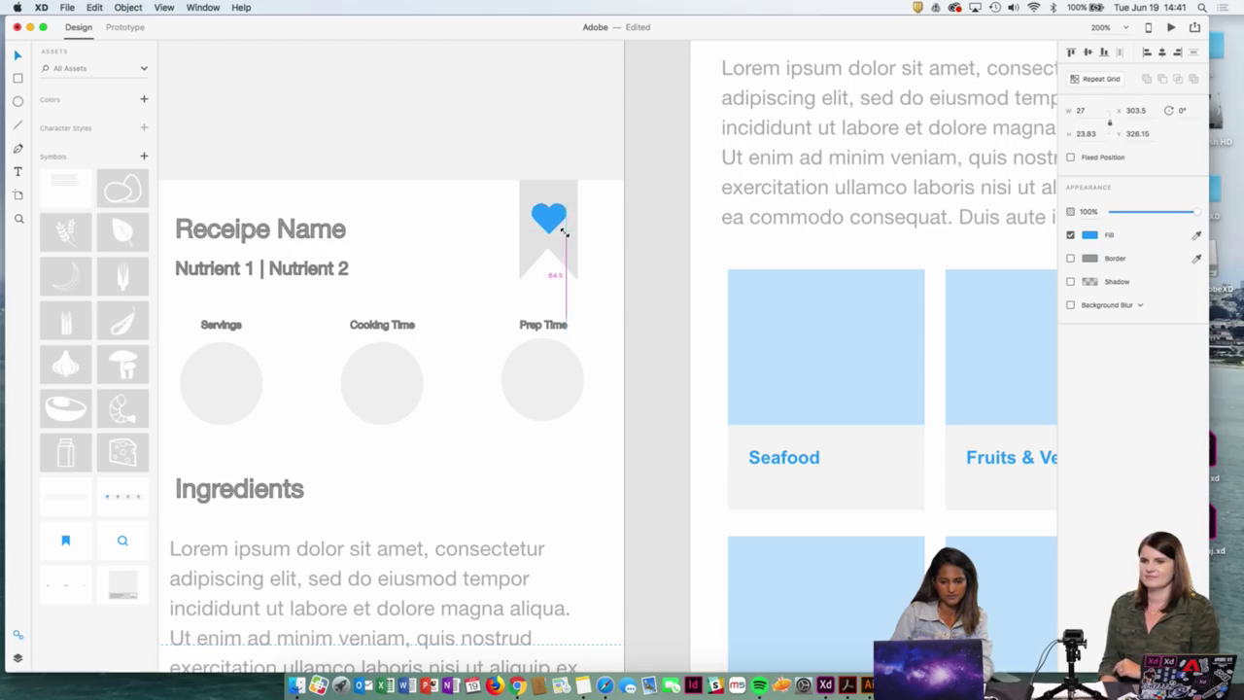
key(super+0)
click(644, 248)
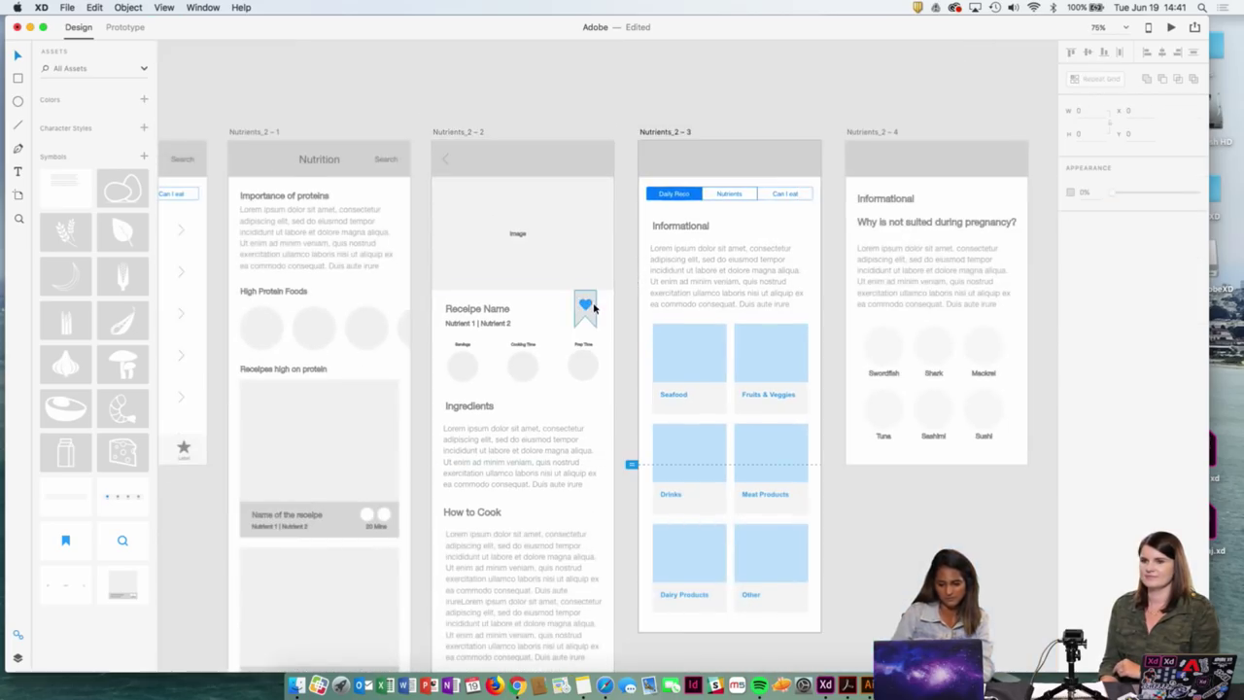
Resize the ribbon's heart to about 23 by 20 and move it to about Y 325, centred across the ribbon
key(super+1)
click(578, 287)
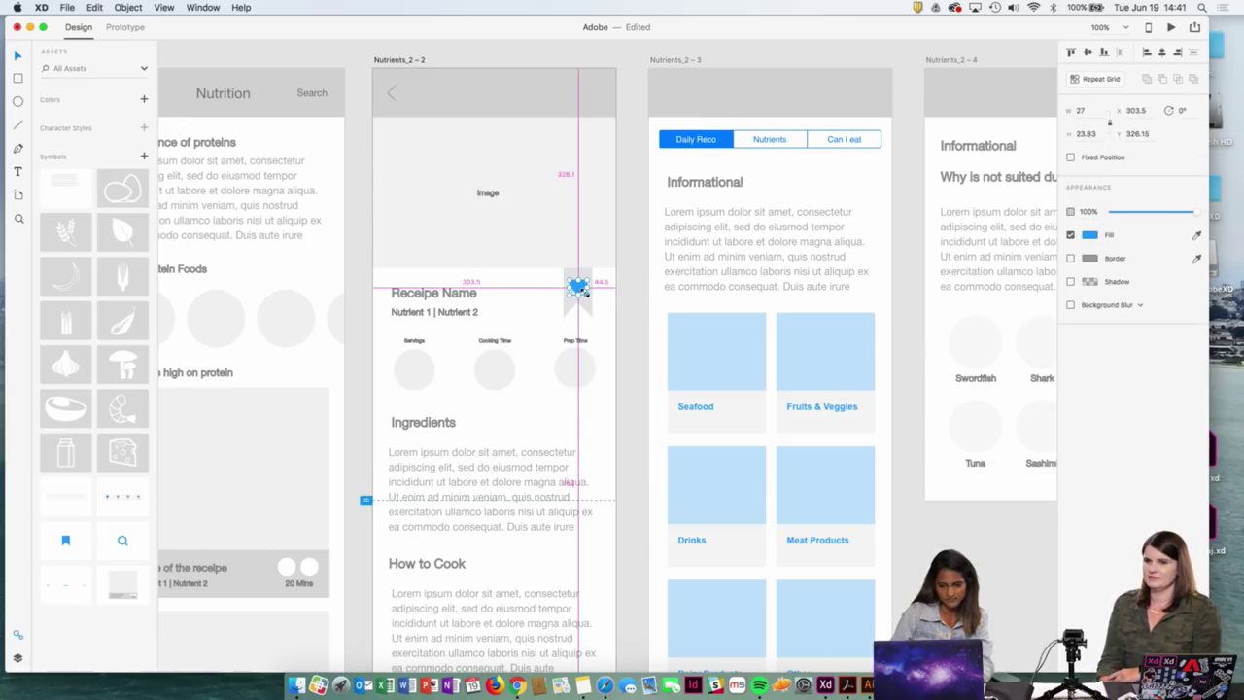
scroll(583, 289, up, 8)
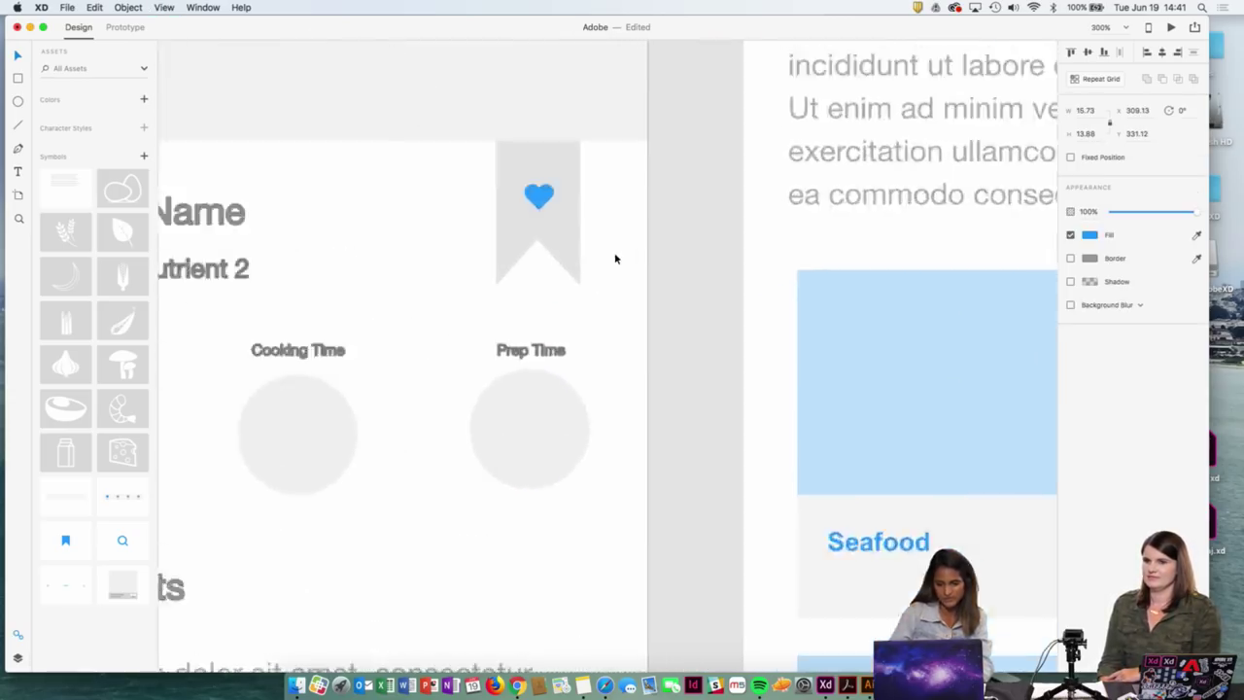
scroll(615, 259, up, 2)
scroll(544, 244, up, 3)
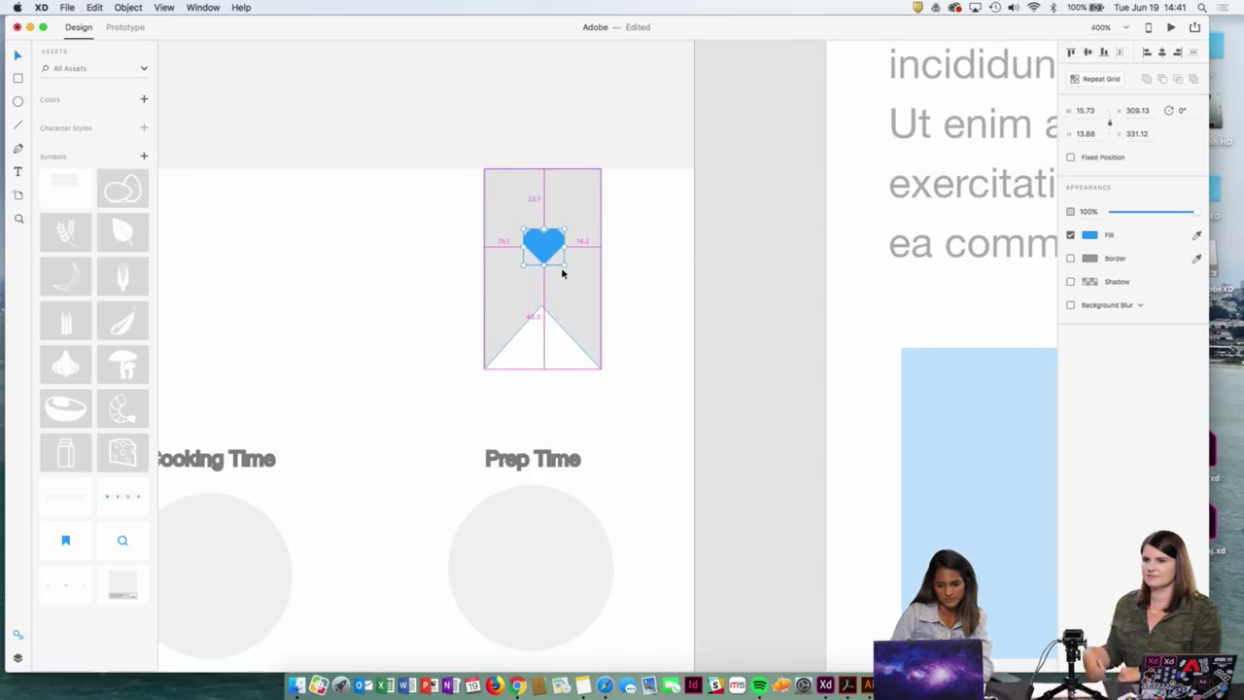
mouse_move(562, 263)
mouse_down()
mouse_move(573, 273)
mouse_move(557, 244)
mouse_up()
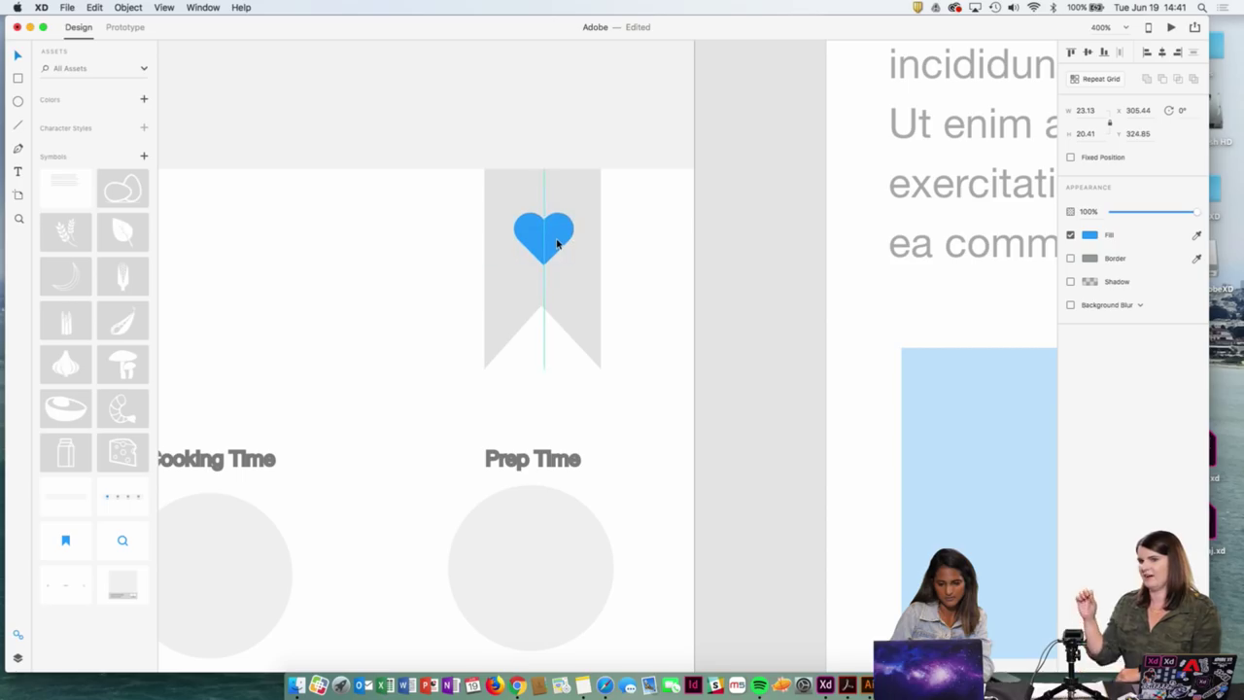
click(646, 305)
key(super+minus)
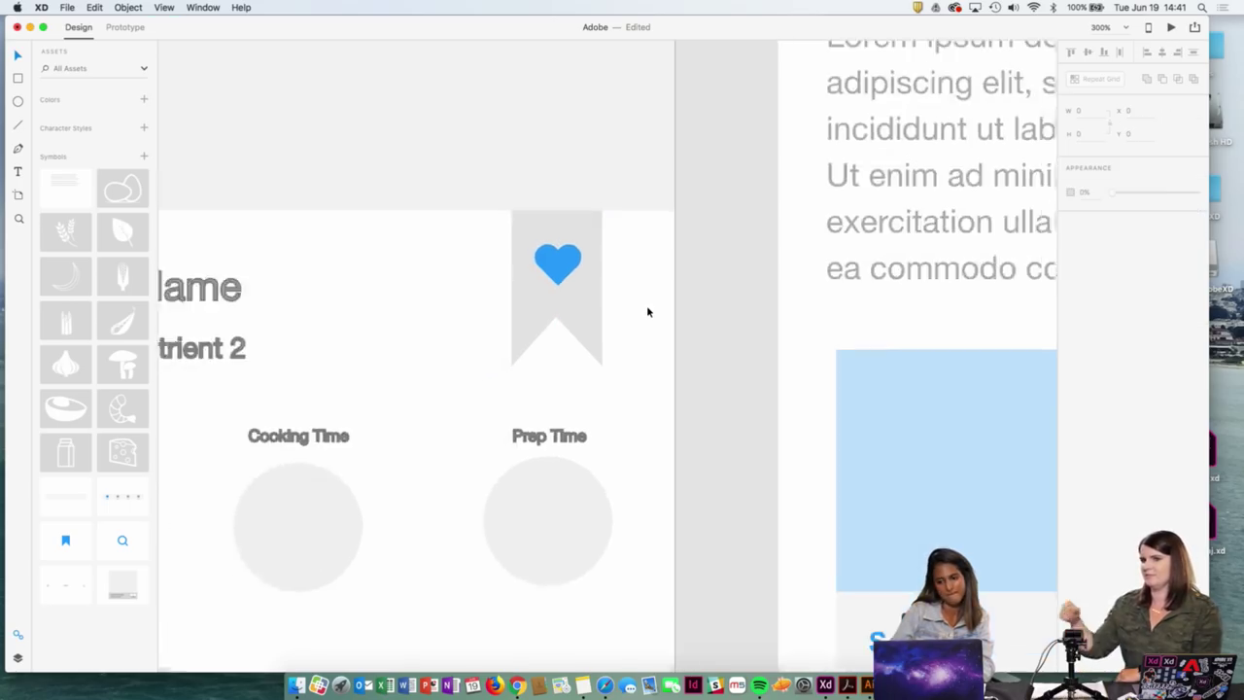
Set the heart's width to 24.13 with its proportions locked
click(574, 296)
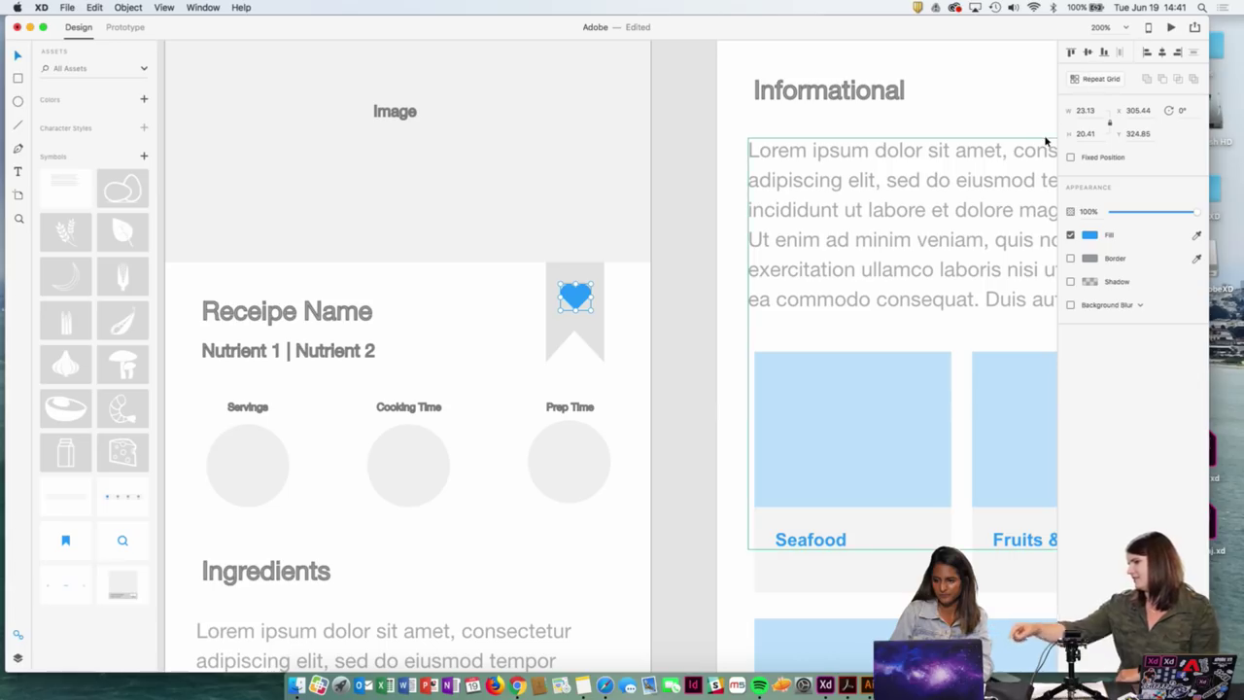
click(1101, 111)
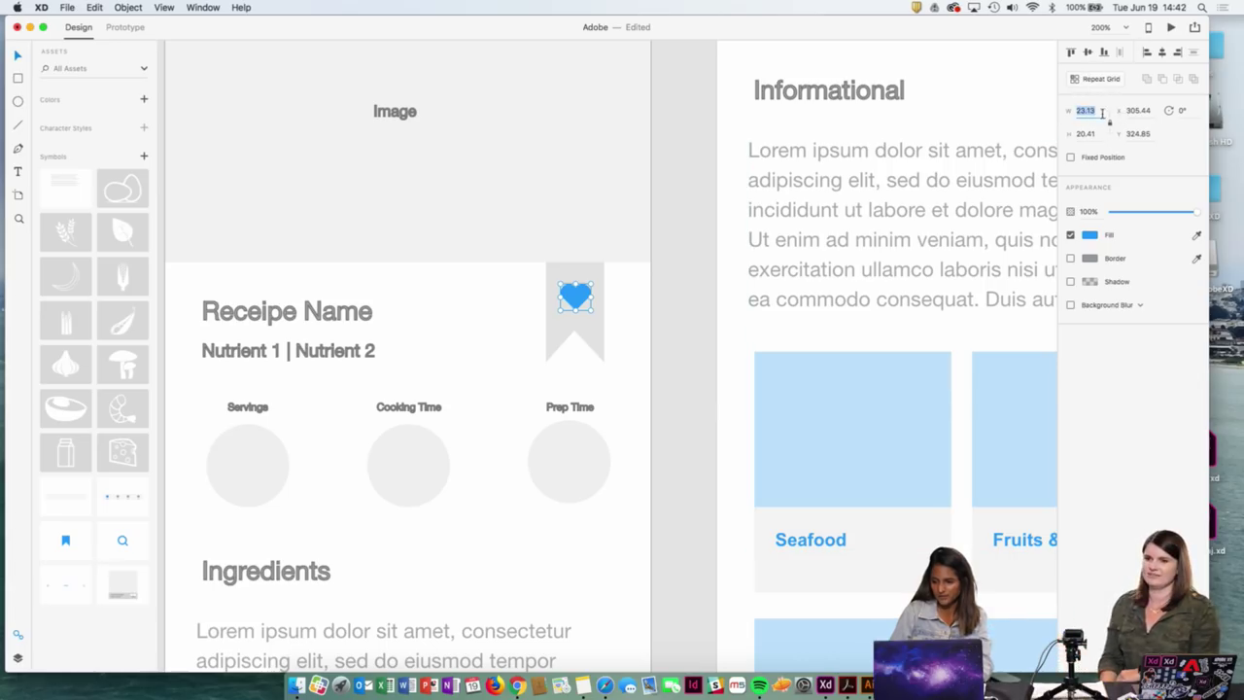
key(Up)
key(Up)
key(Up)
key(Up)
key(Up)
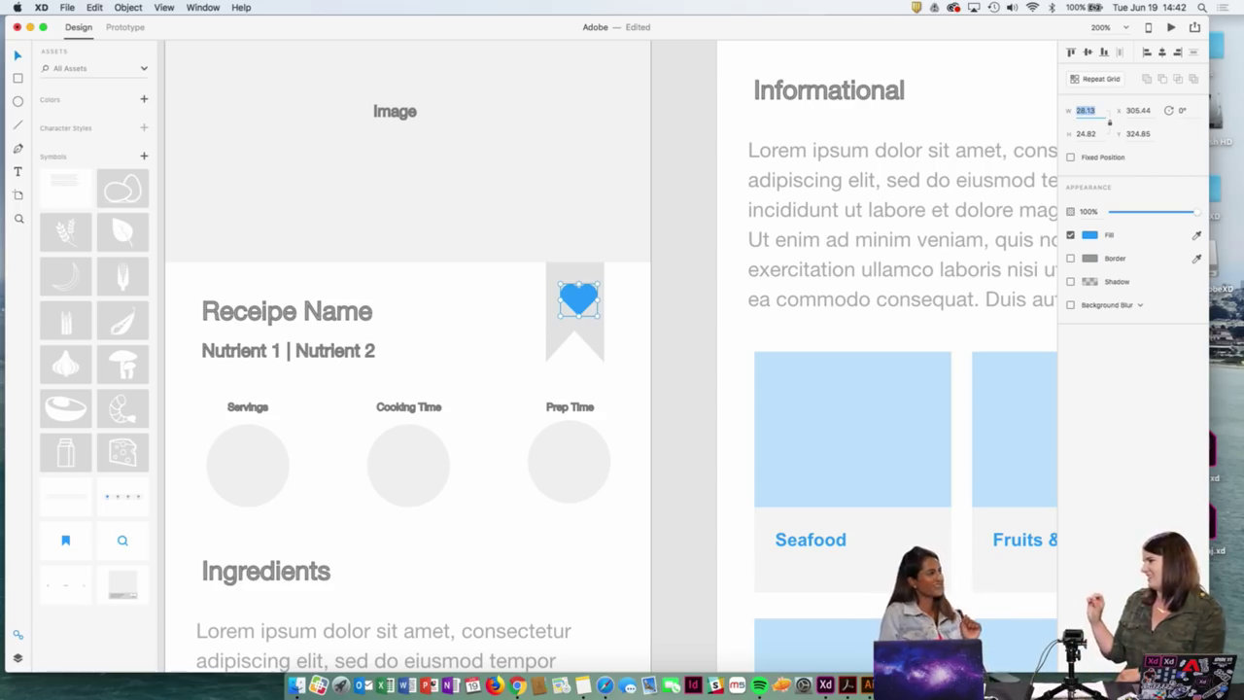
key(Down)
key(Down)
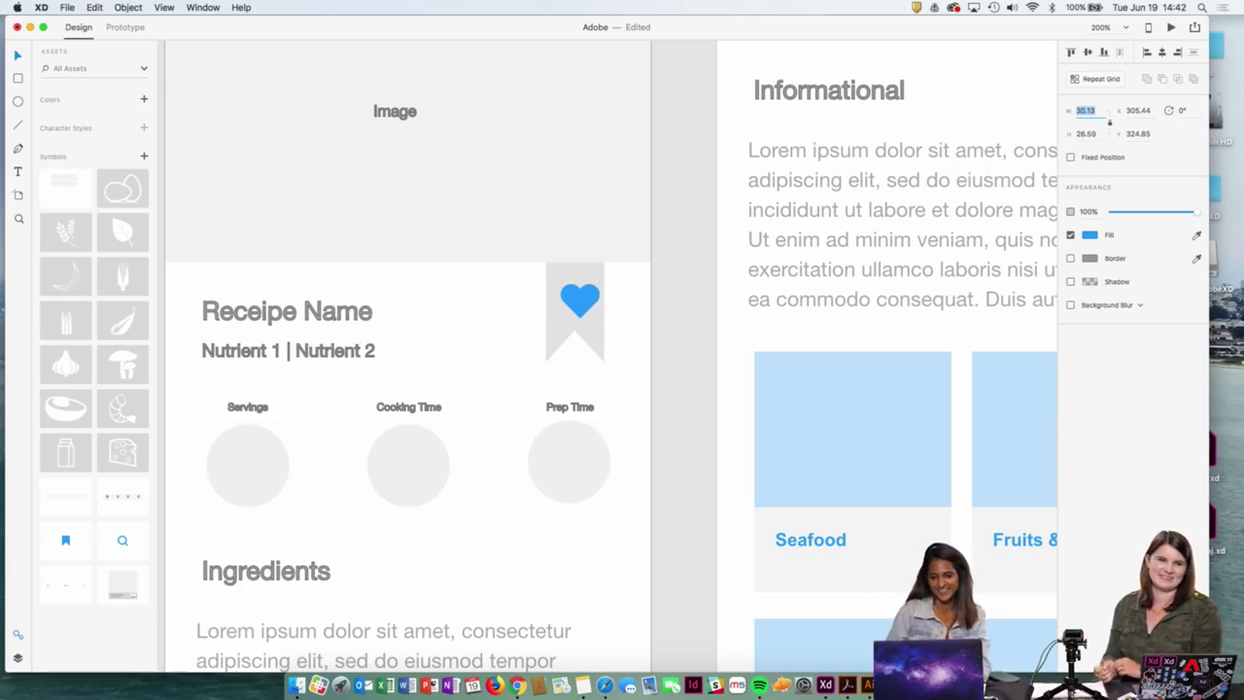
key(Down)
key(Down)
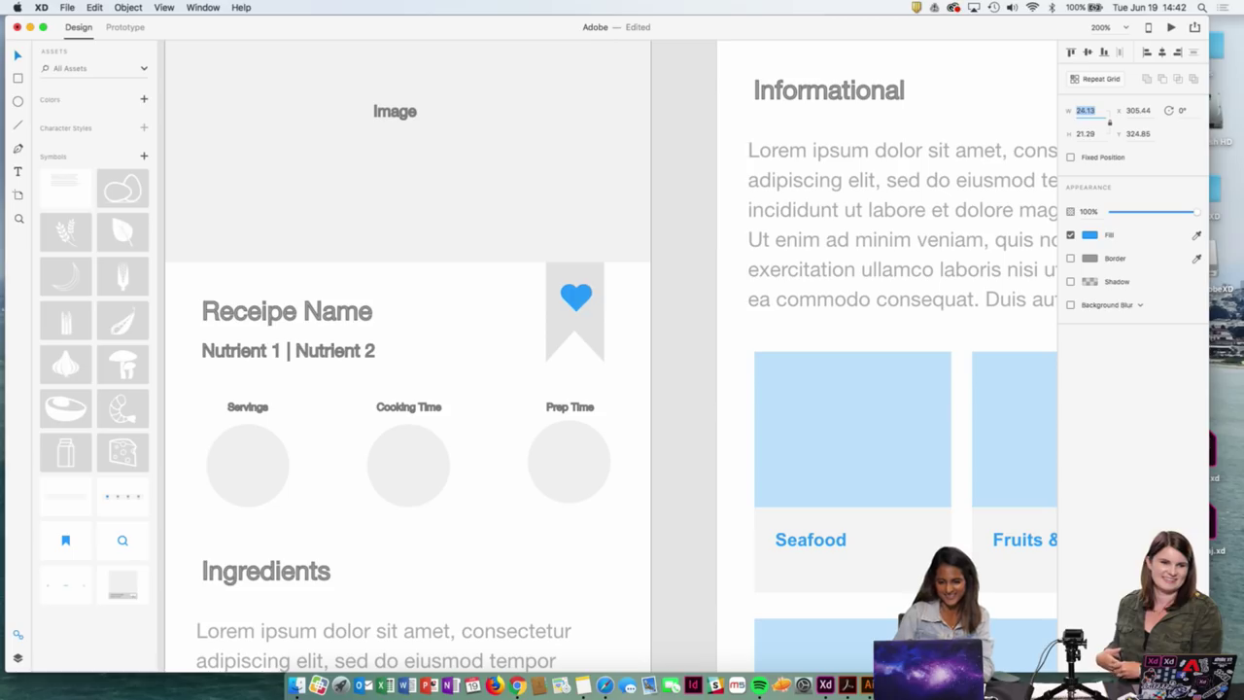
key(Down)
key(Up)
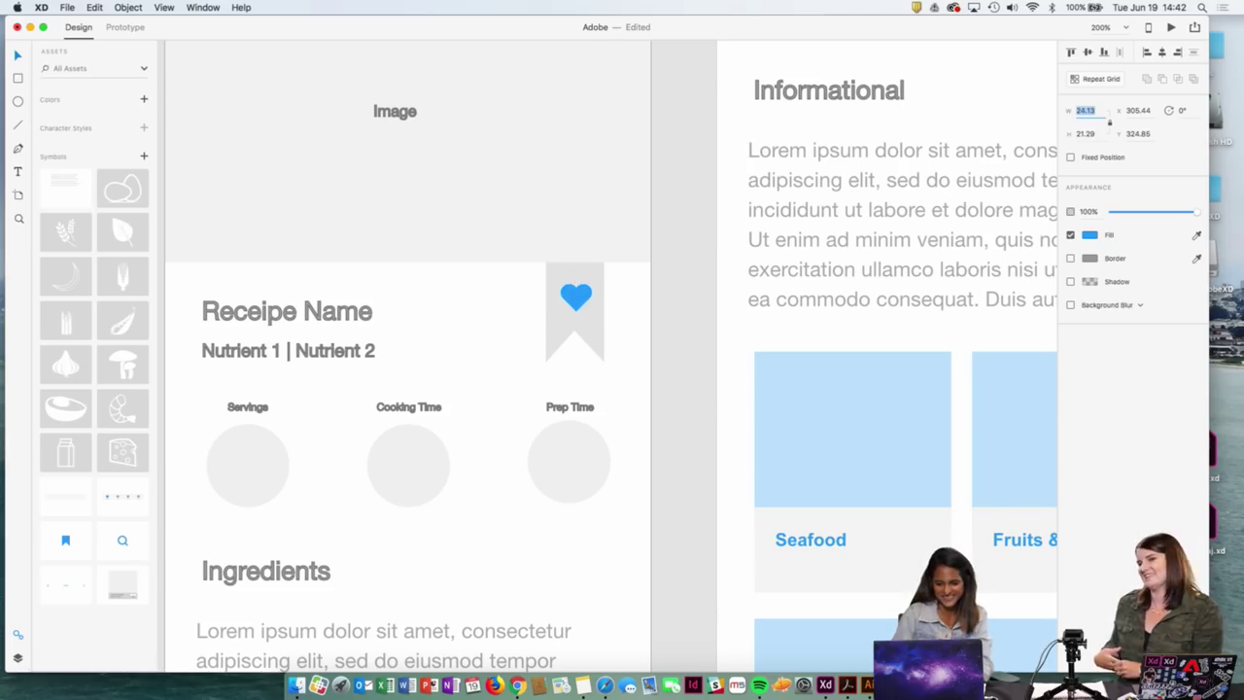
Align the heart with the ribbon's horizontal centre and set its height to 20.29 with proportions locked
click(601, 274)
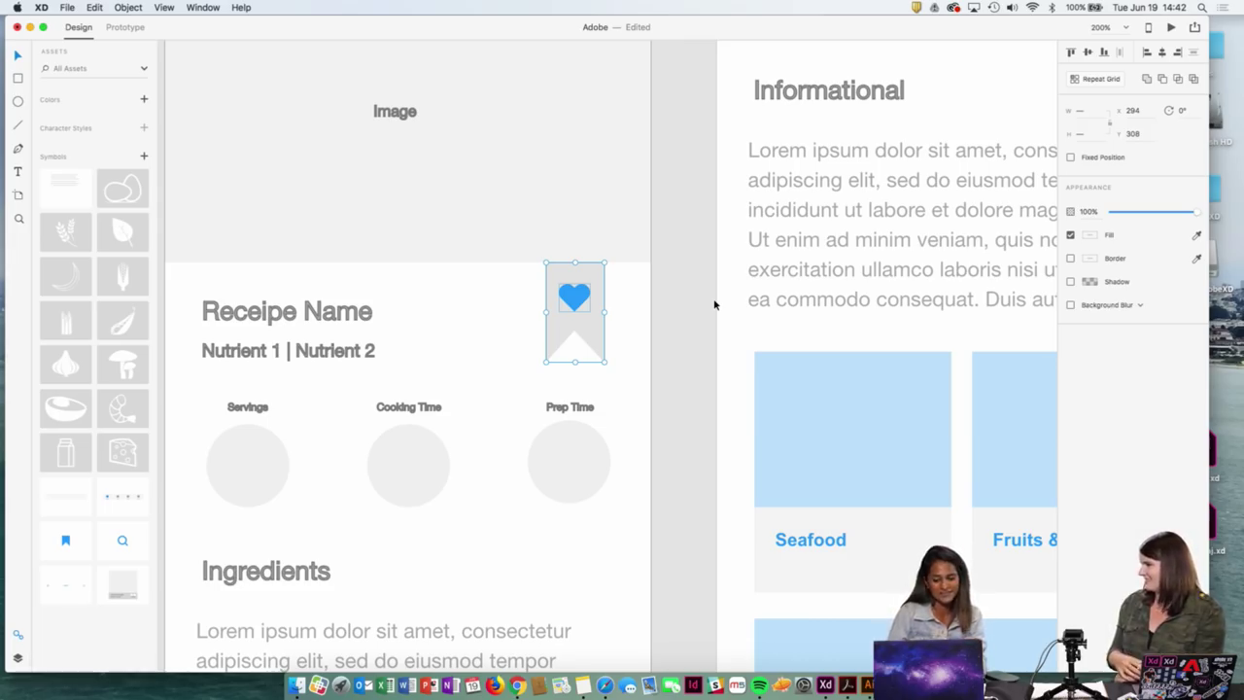
scroll(715, 305, up, 5)
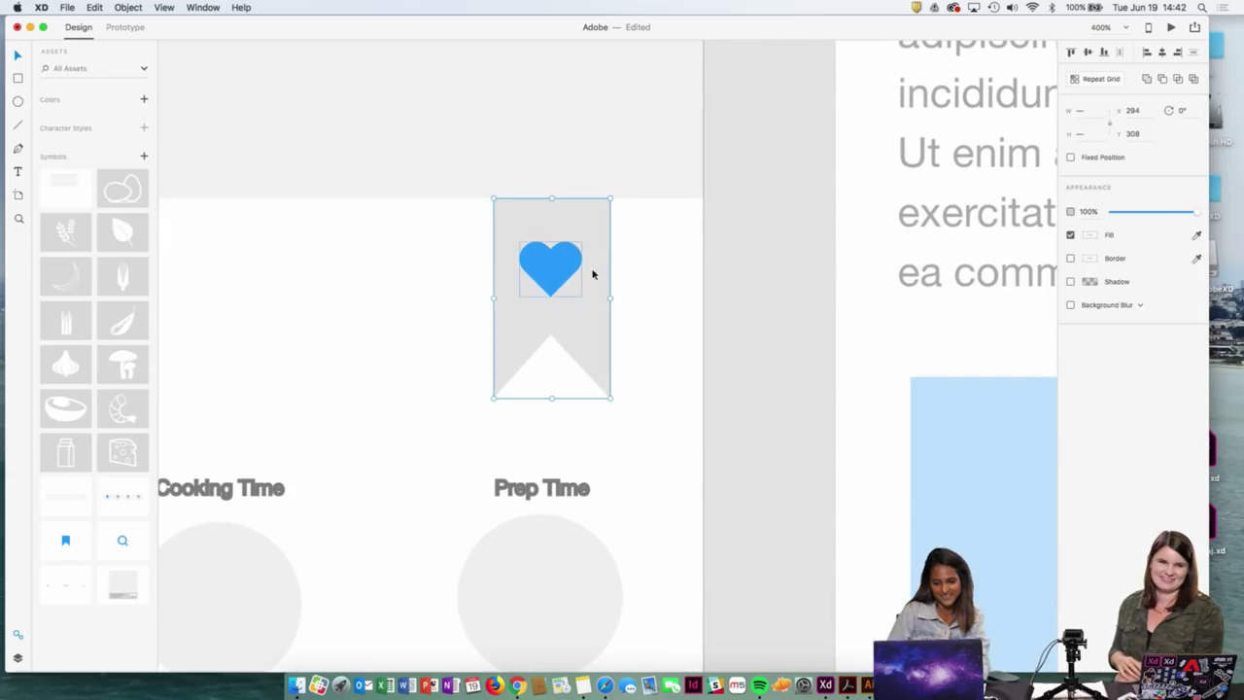
double_click(573, 275)
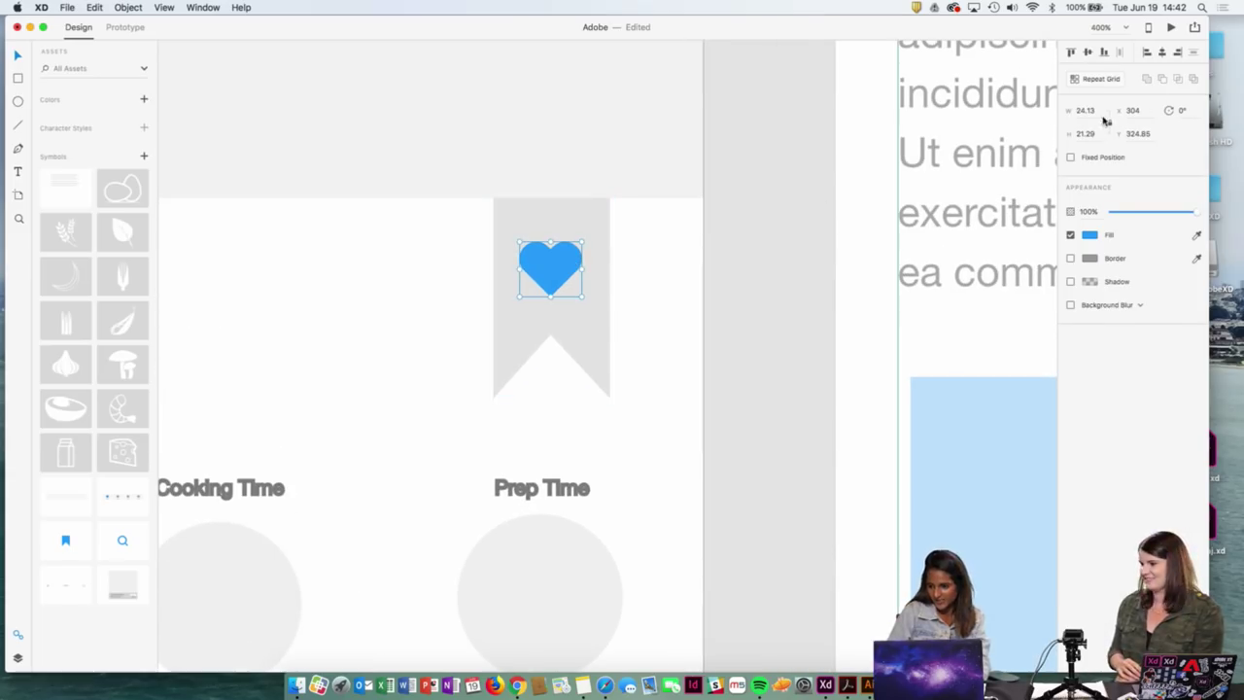
click(1088, 133)
key(Down)
key(Down)
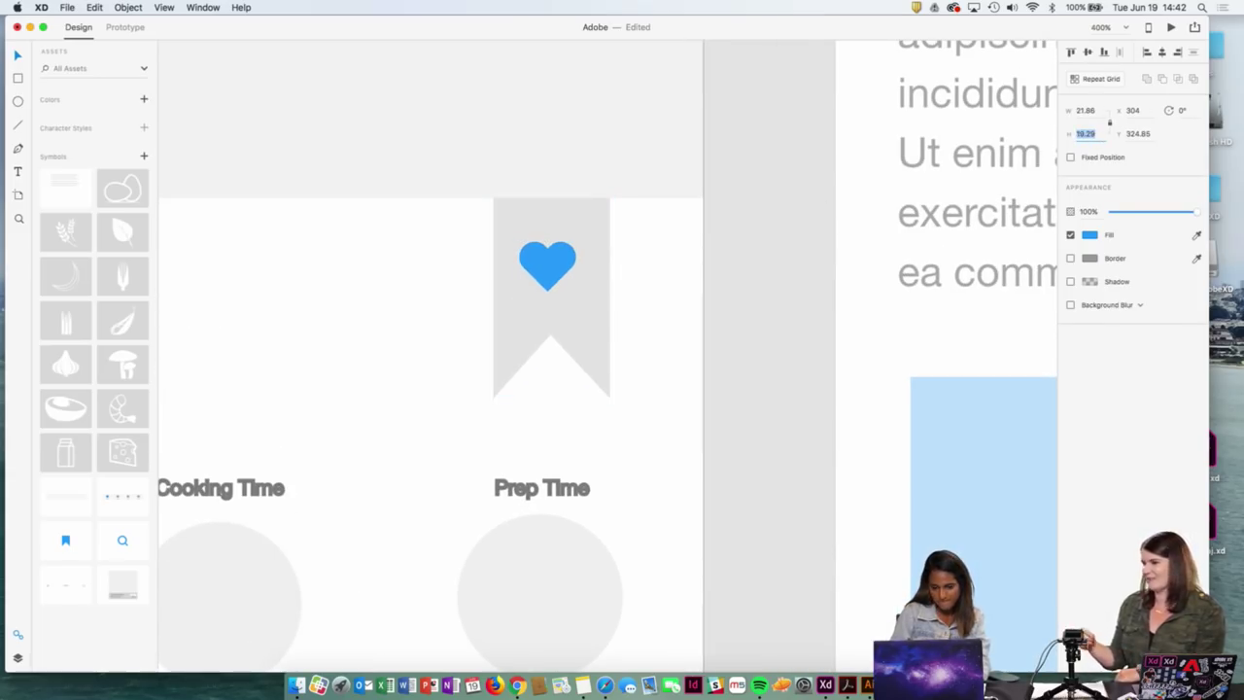
key(Up)
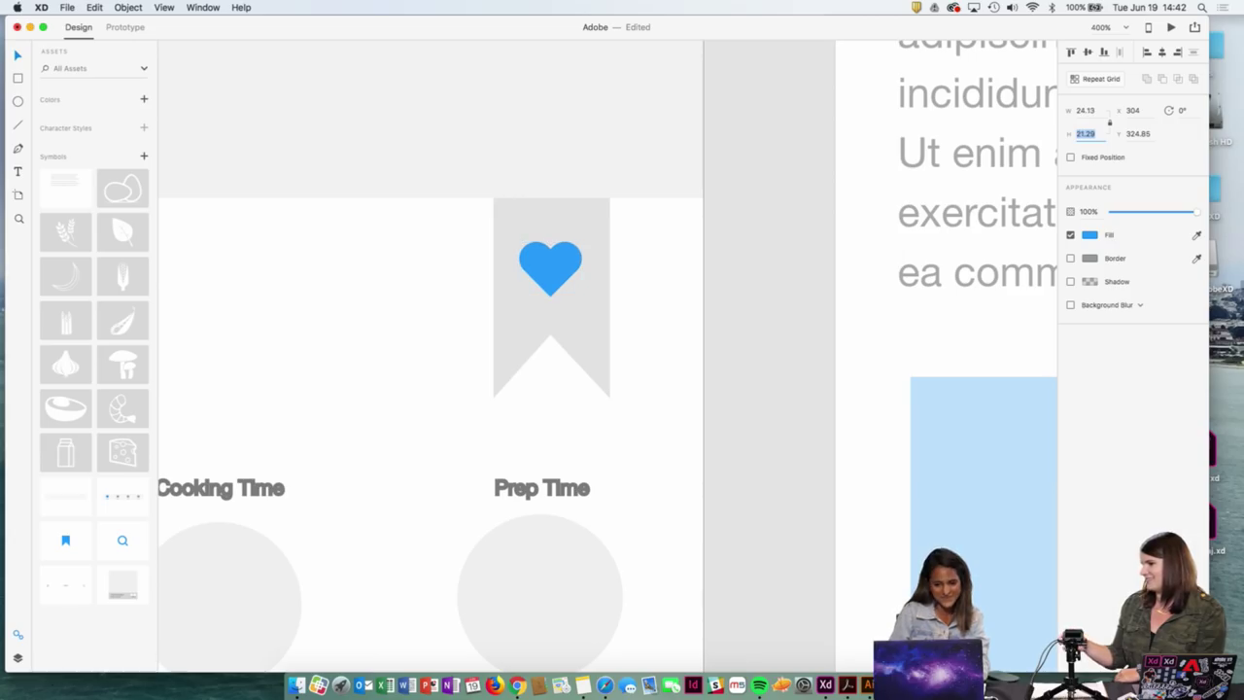
key(Up)
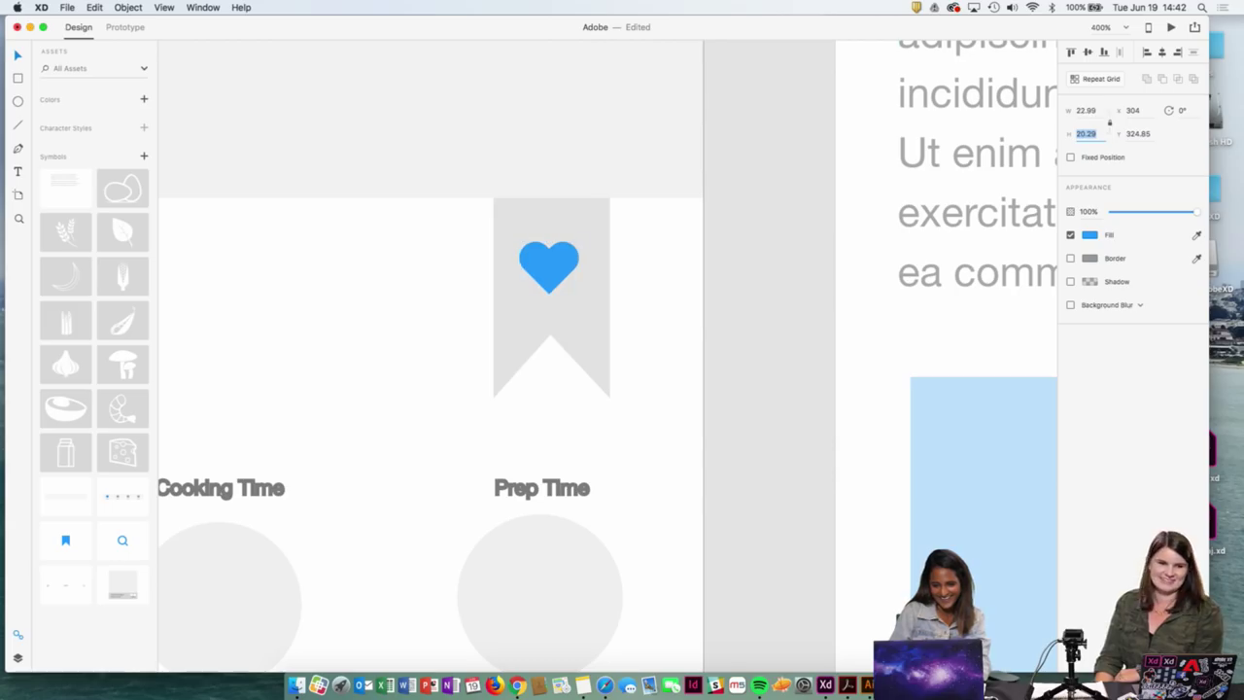
key(super+z)
Shift the heart to X 305 on the ribbon and check it against the neighbouring Nutrients screens
drag(564, 258, 565, 264)
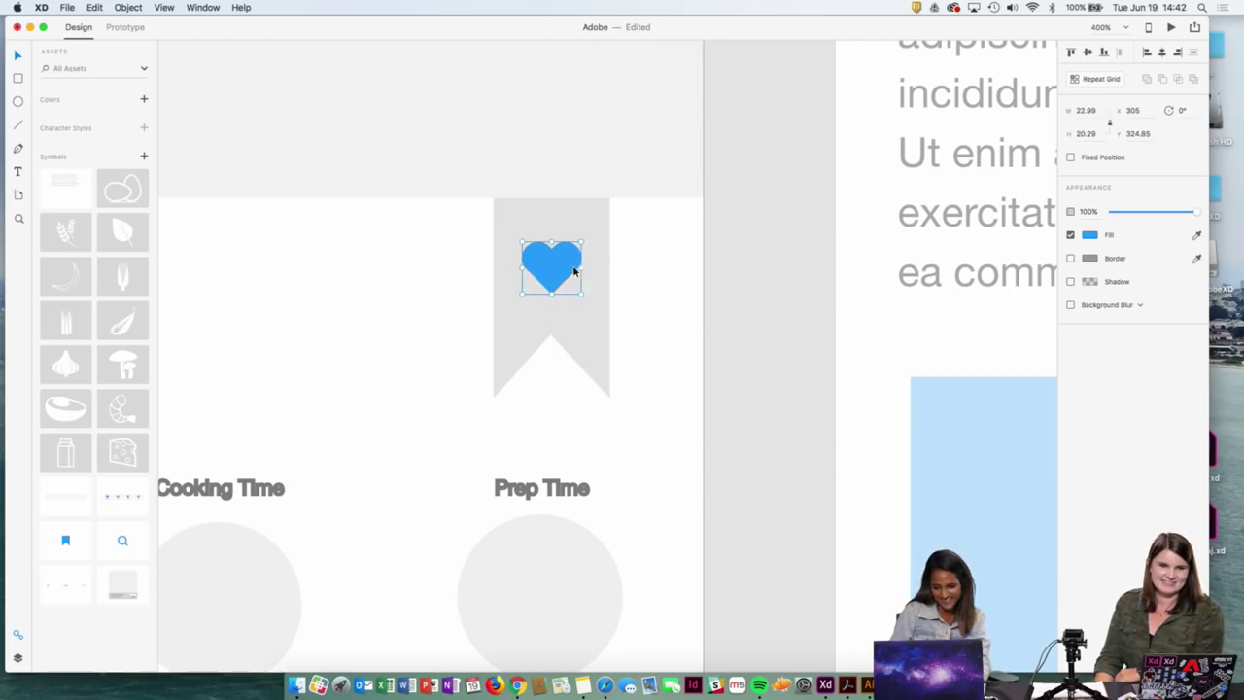
click(589, 291)
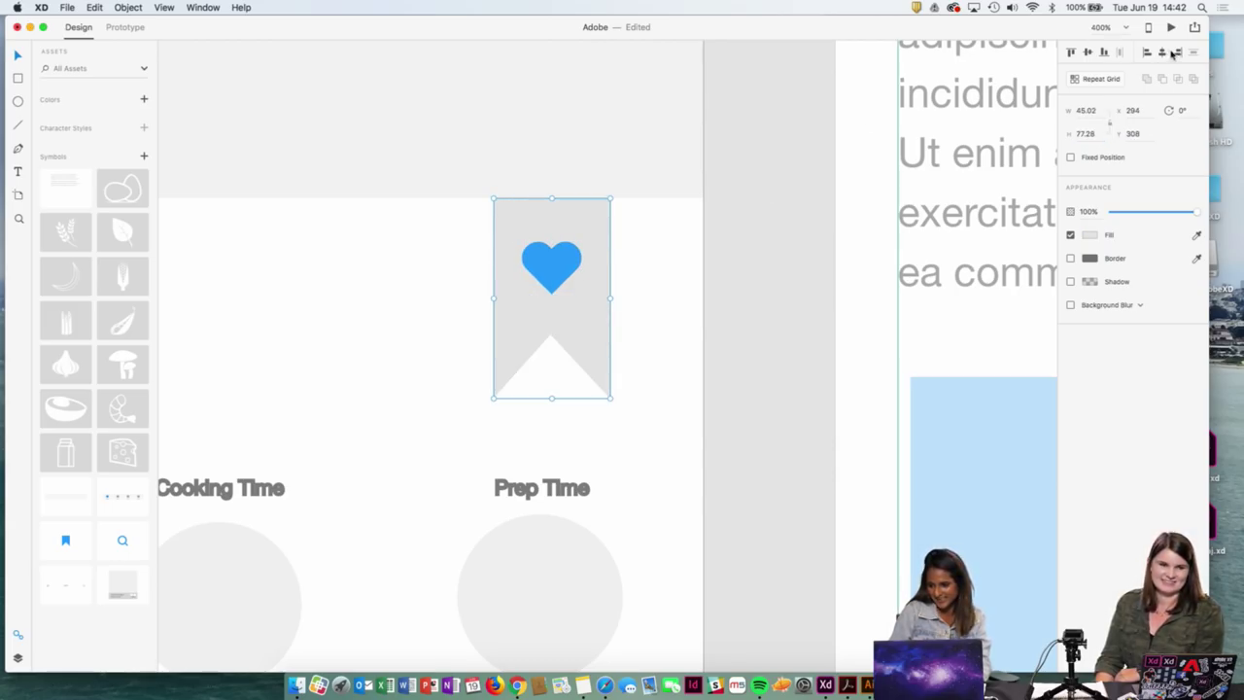
click(805, 259)
key(super+minus)
key(super+minus)
key(super+minus)
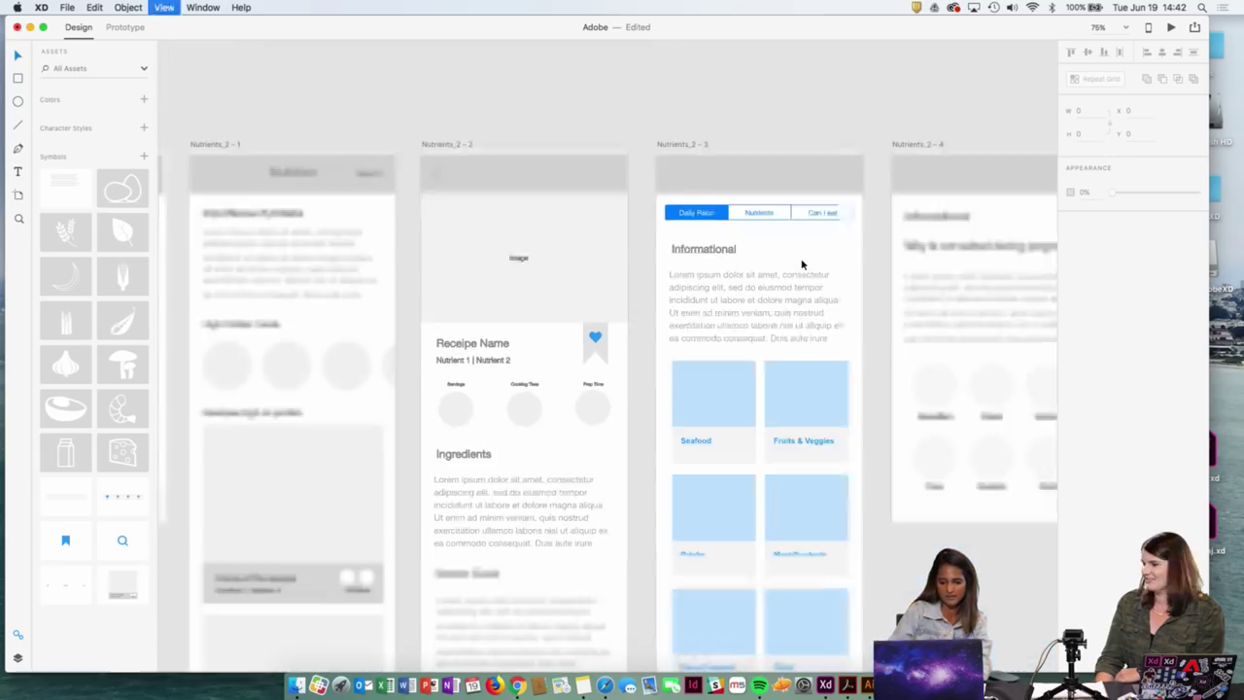
scroll(683, 350, down, 2)
scroll(684, 351, down, 2)
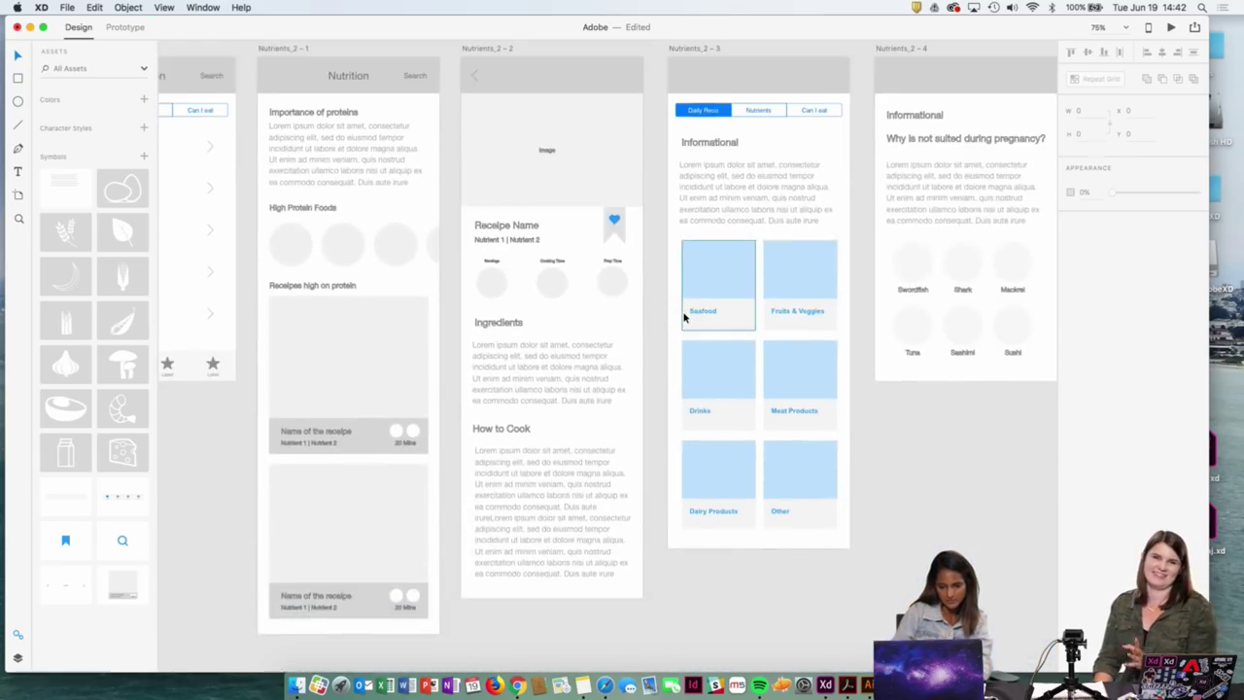
Add the text "22 Mins" below the Cooking Time circle on the recipe screen
key(super+plus)
key(super+plus)
scroll(583, 234, left, 2)
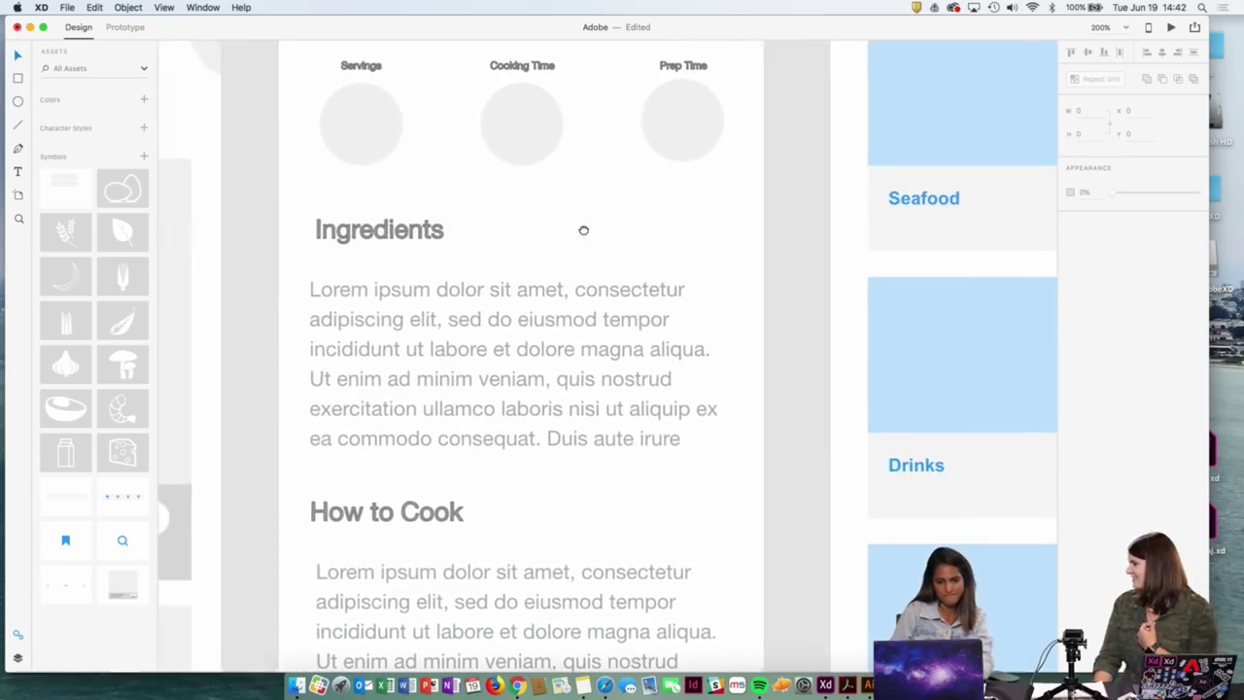
key(t)
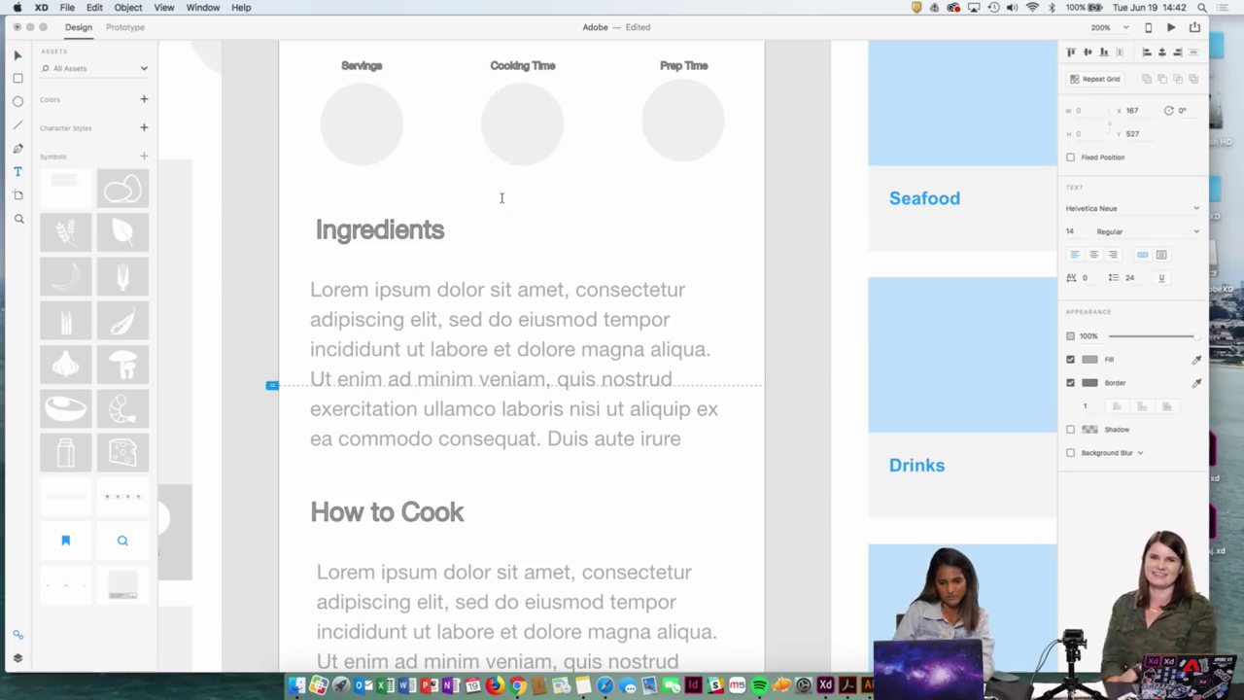
click(501, 197)
text(22 )
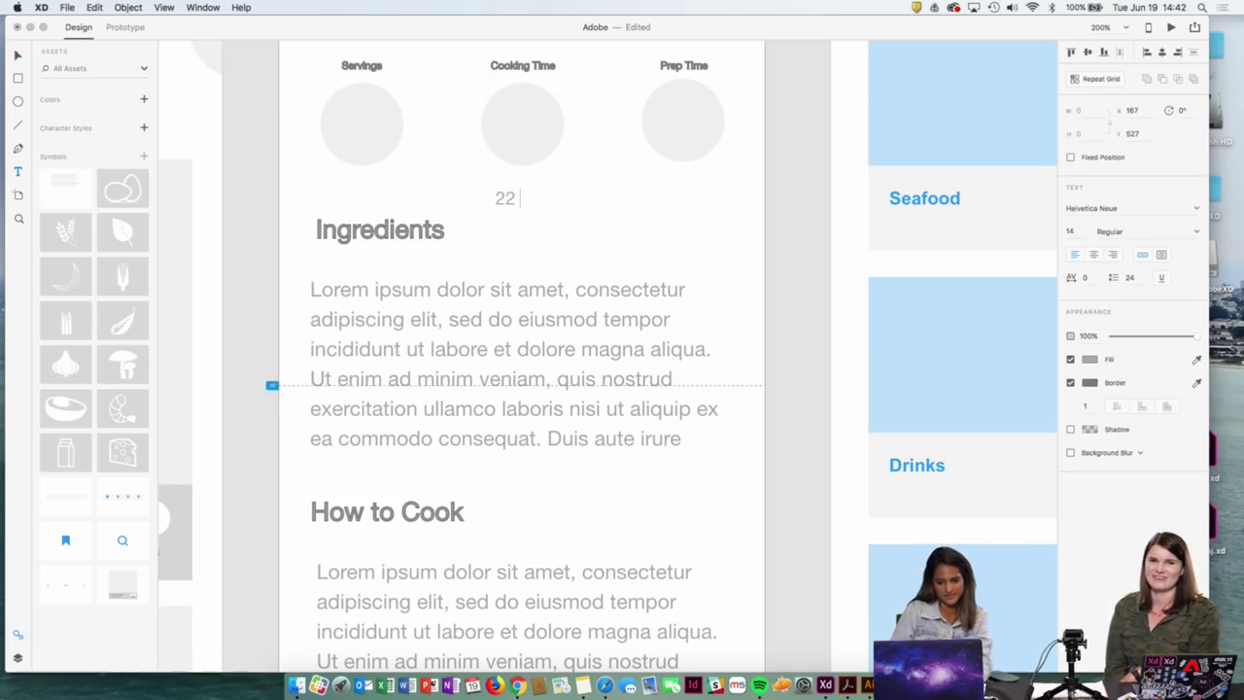
text(Mins)
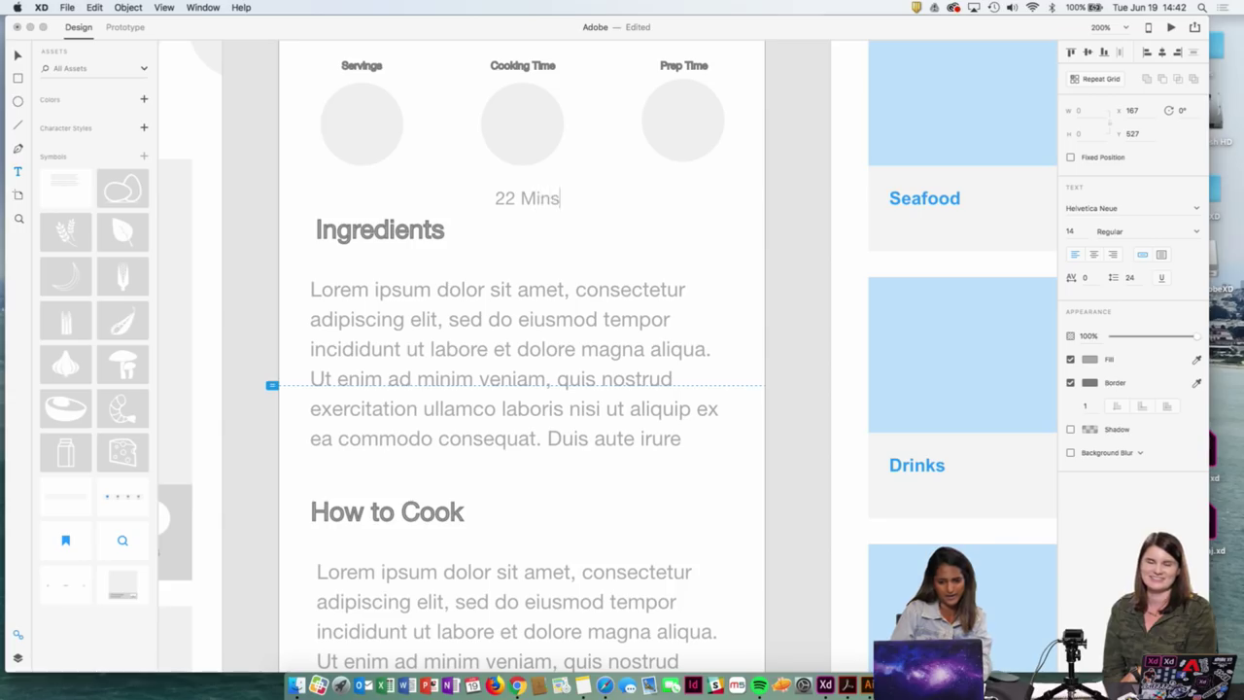
Finish the "22 Mins" text and move it closer beneath the Cooking Time circle
key(Escape)
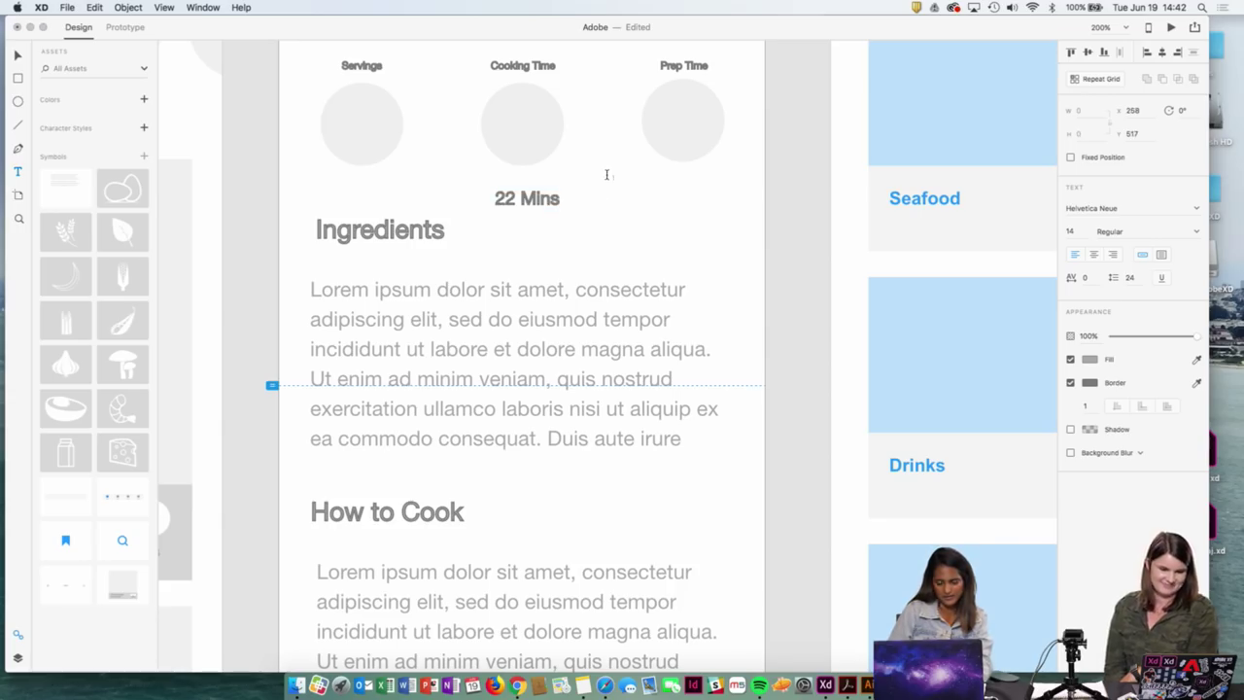
click(16, 55)
drag(545, 200, 535, 192)
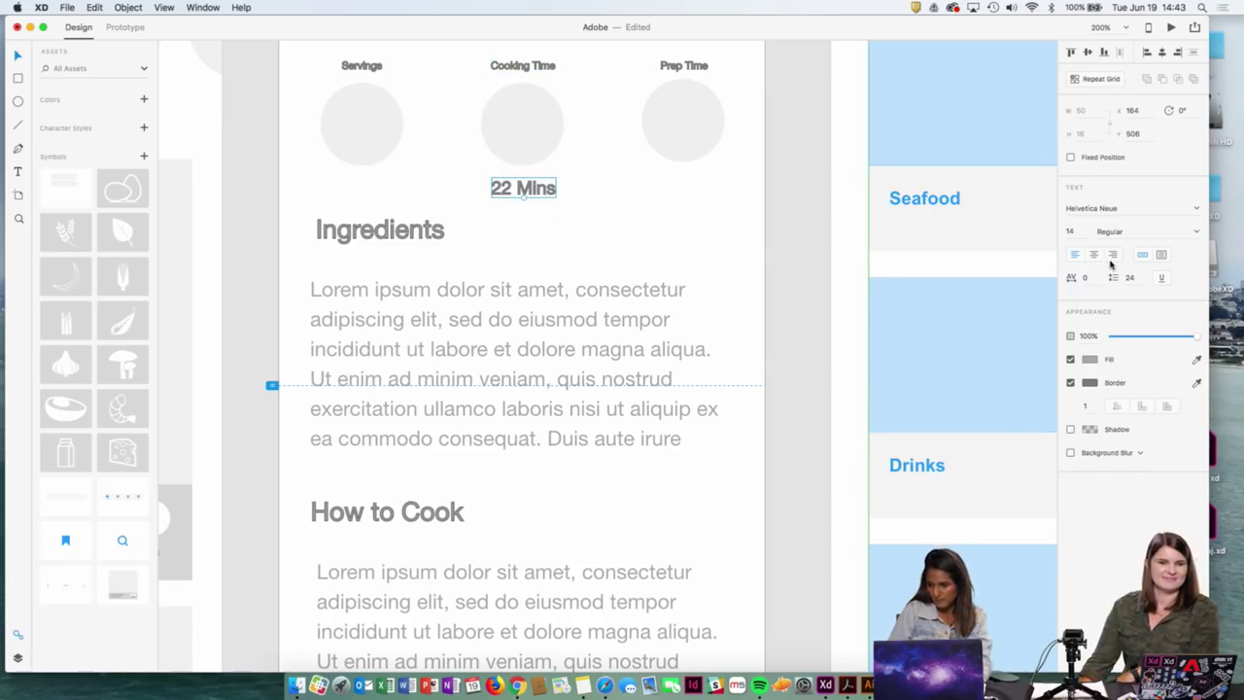
Set the "22 Mins" text's font size to 18 and remove its border
click(1080, 231)
key(BackSpace)
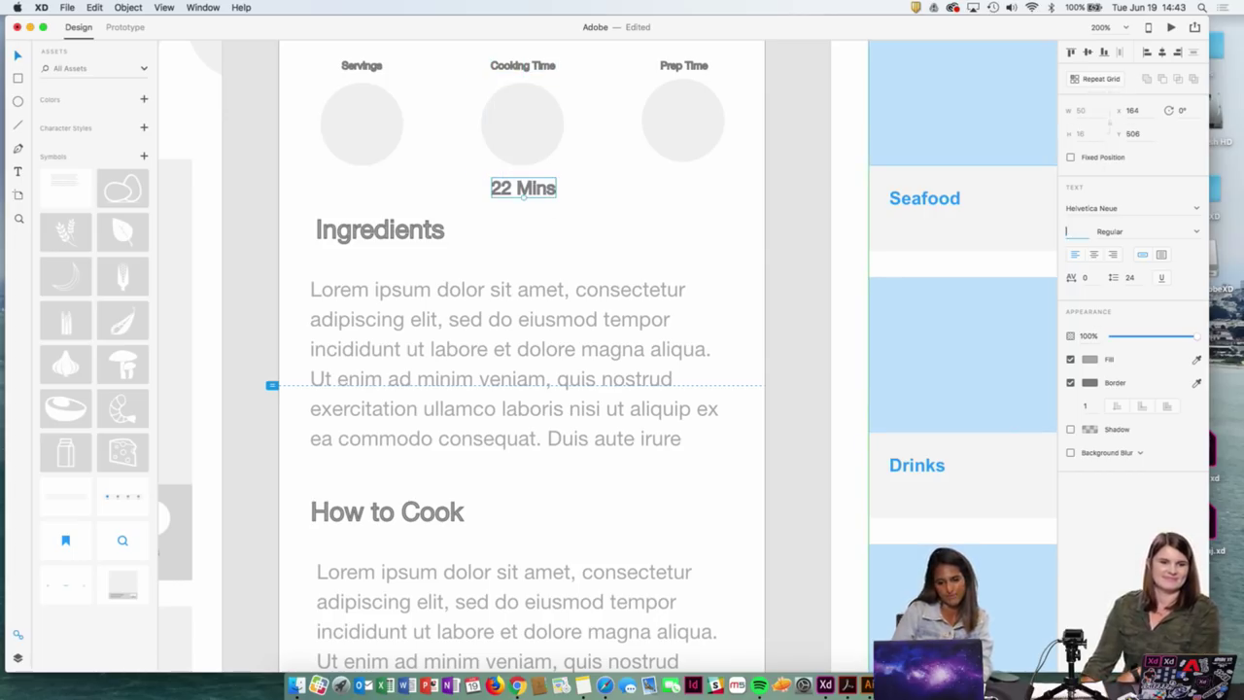
key(Return)
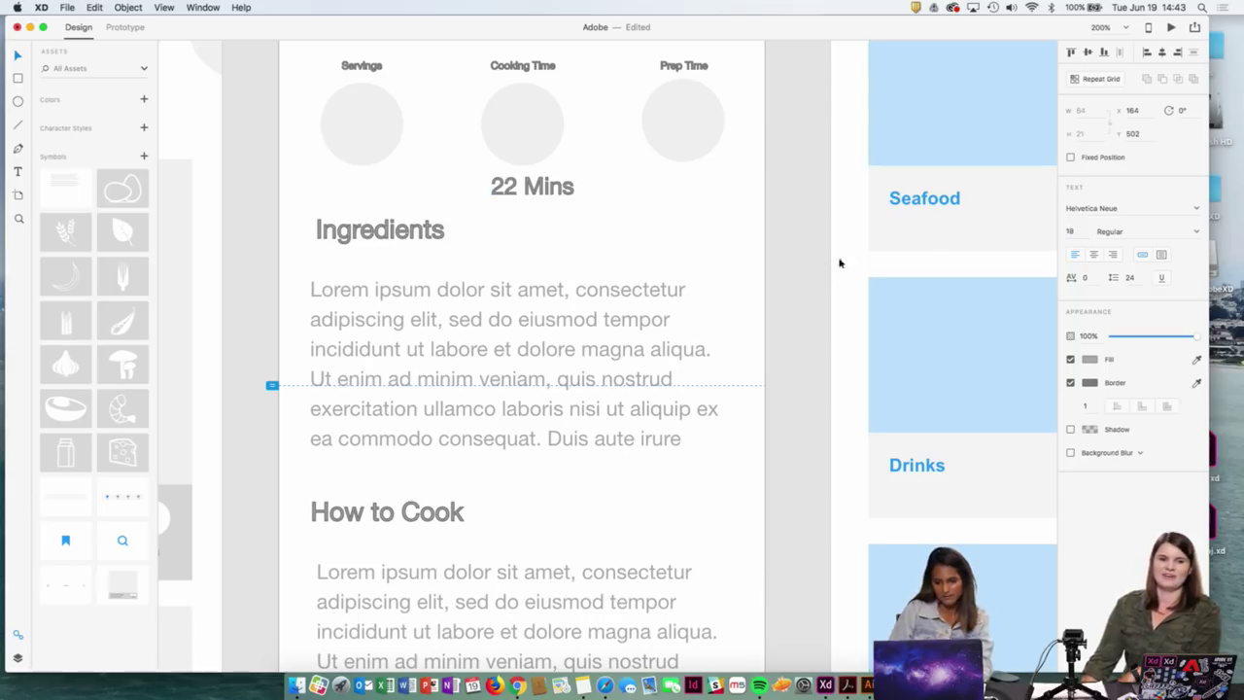
click(1072, 383)
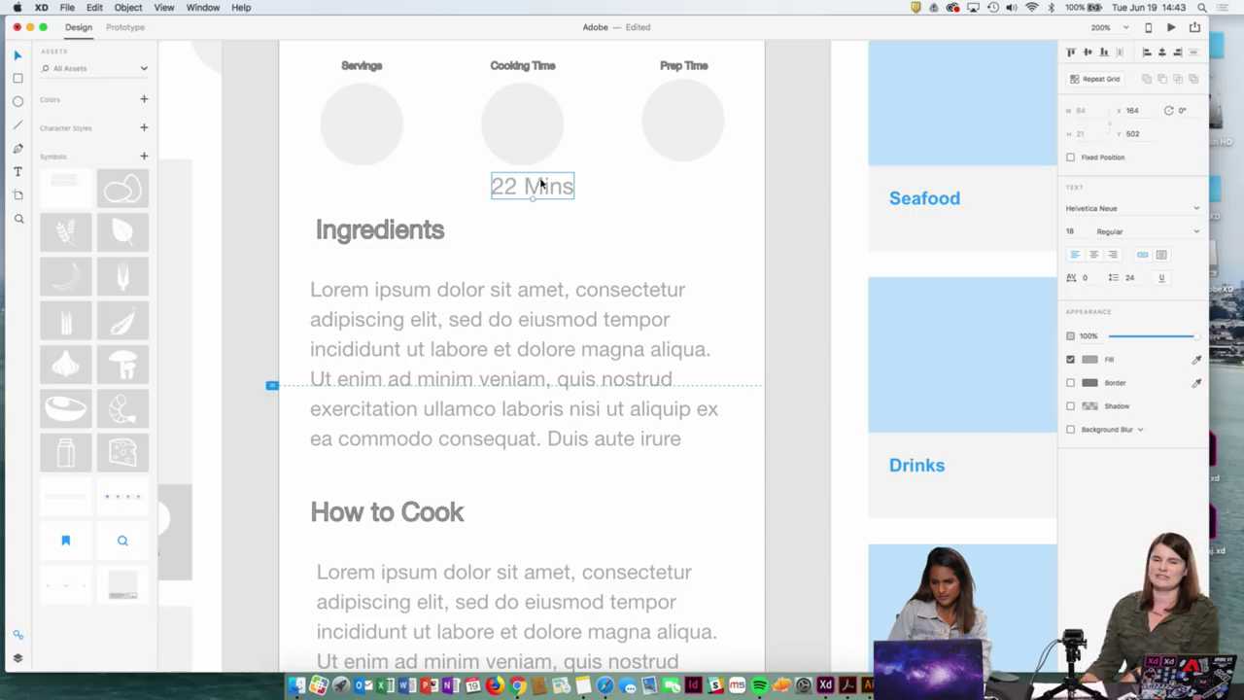
Scale the "22 Mins" text down to font size 11 and centre it beneath the Cooking Time circle
drag(533, 197, 533, 190)
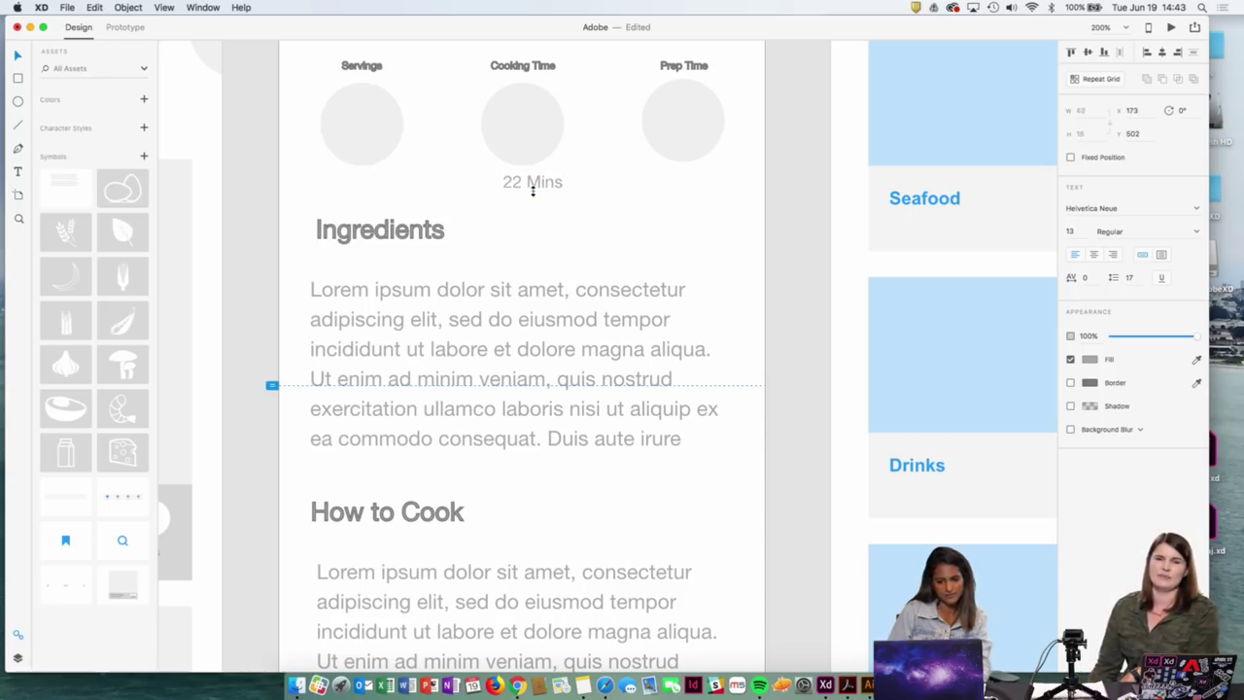
click(535, 196)
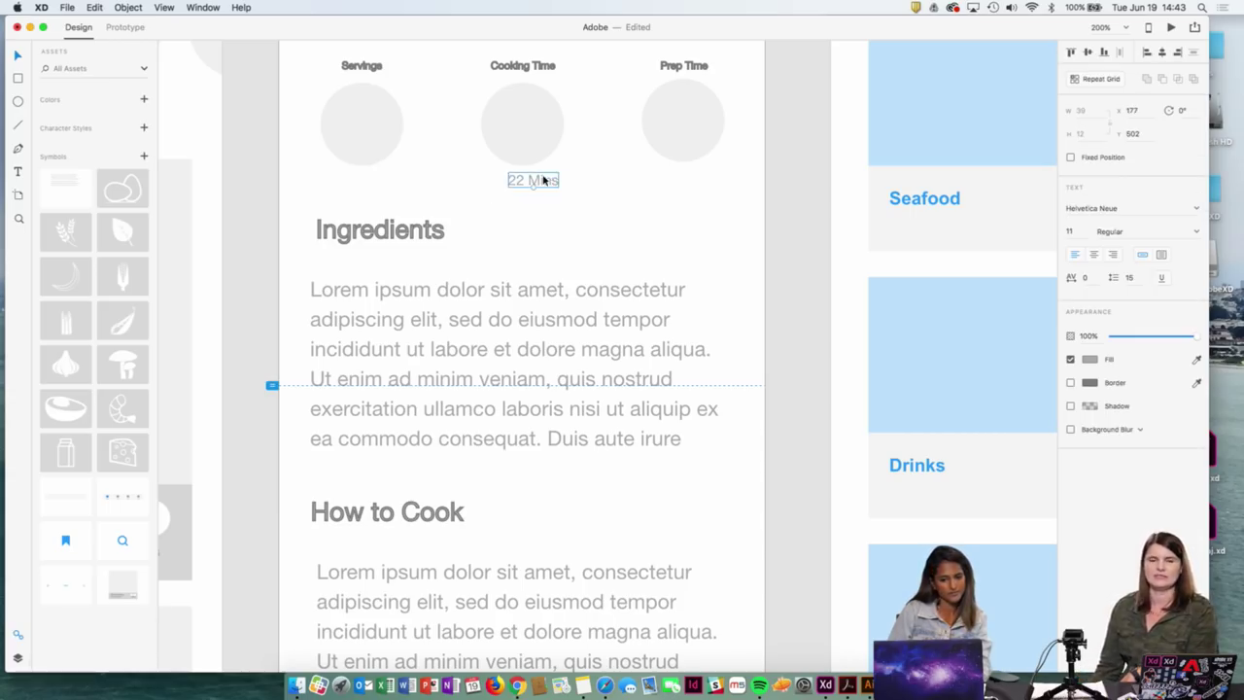
drag(544, 180, 531, 186)
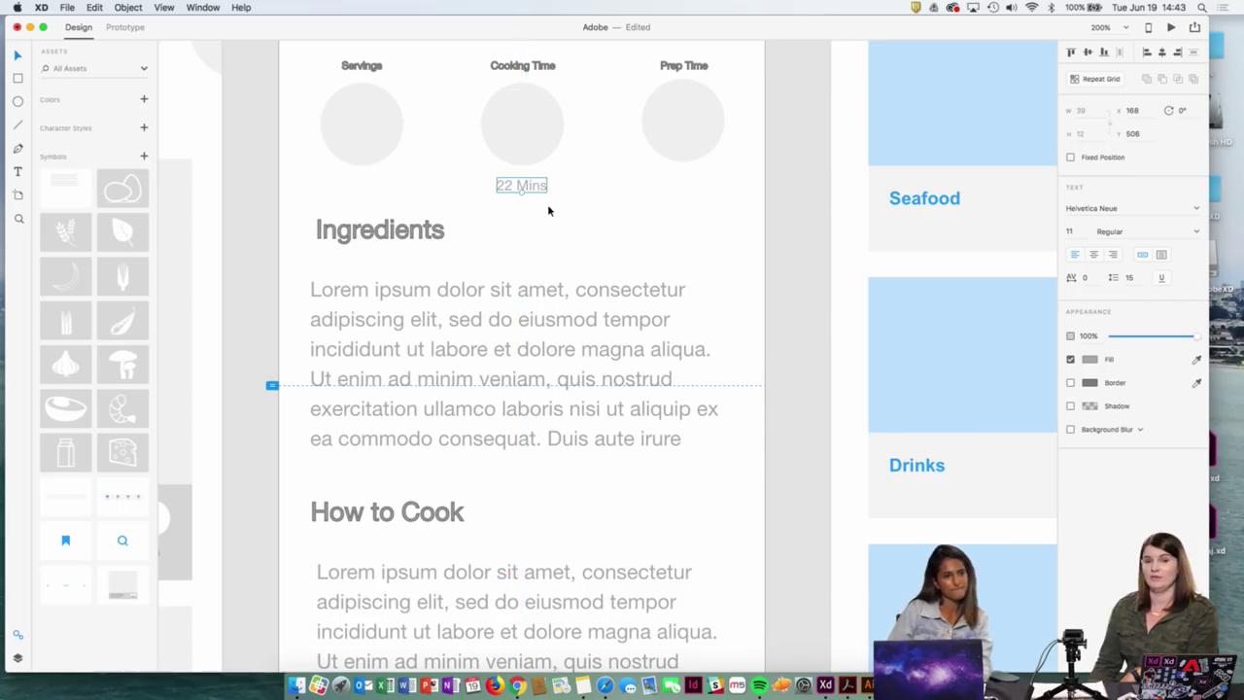
key(super+1)
click(570, 251)
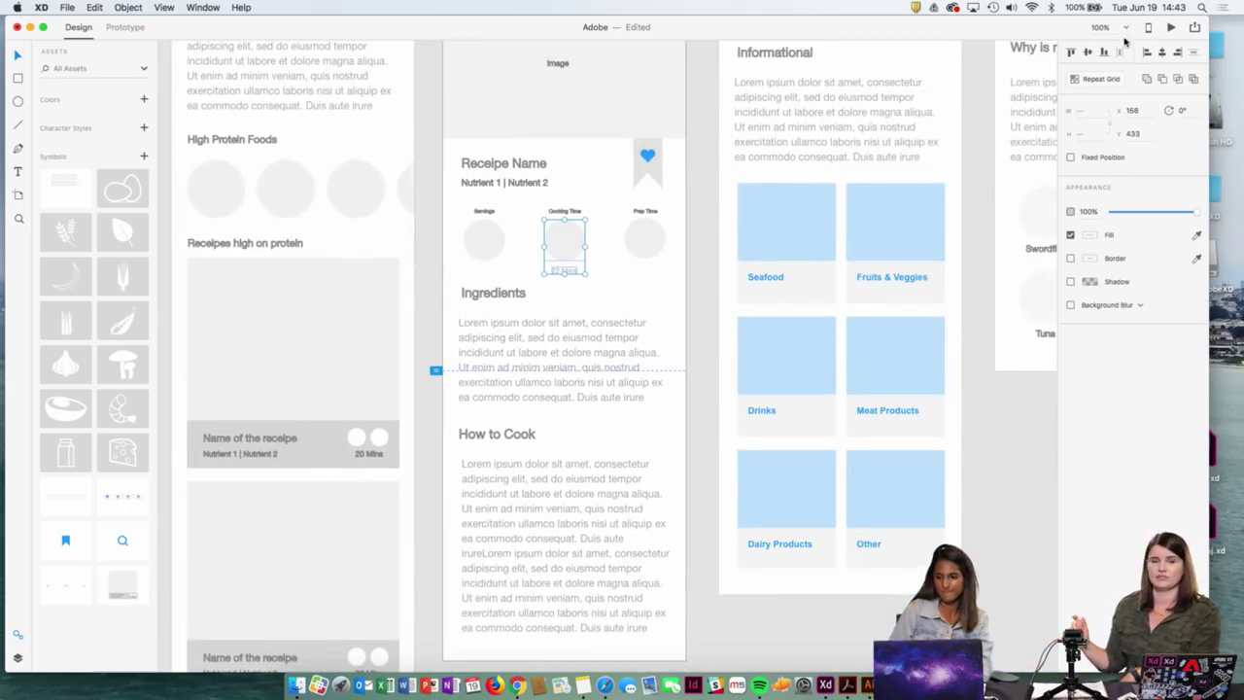
click(562, 282)
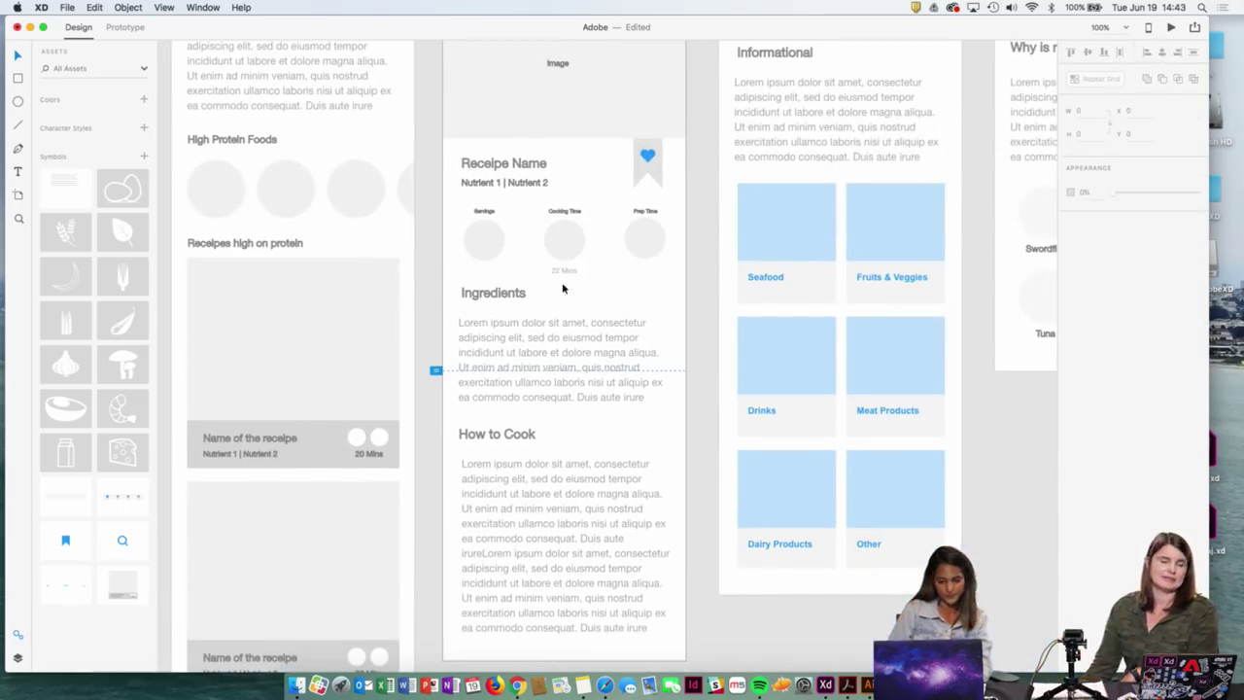
Copy the "22 Mins" text beneath the Prep Time circle and centre it with the circle and label
double_click(563, 271)
drag(564, 271, 652, 276)
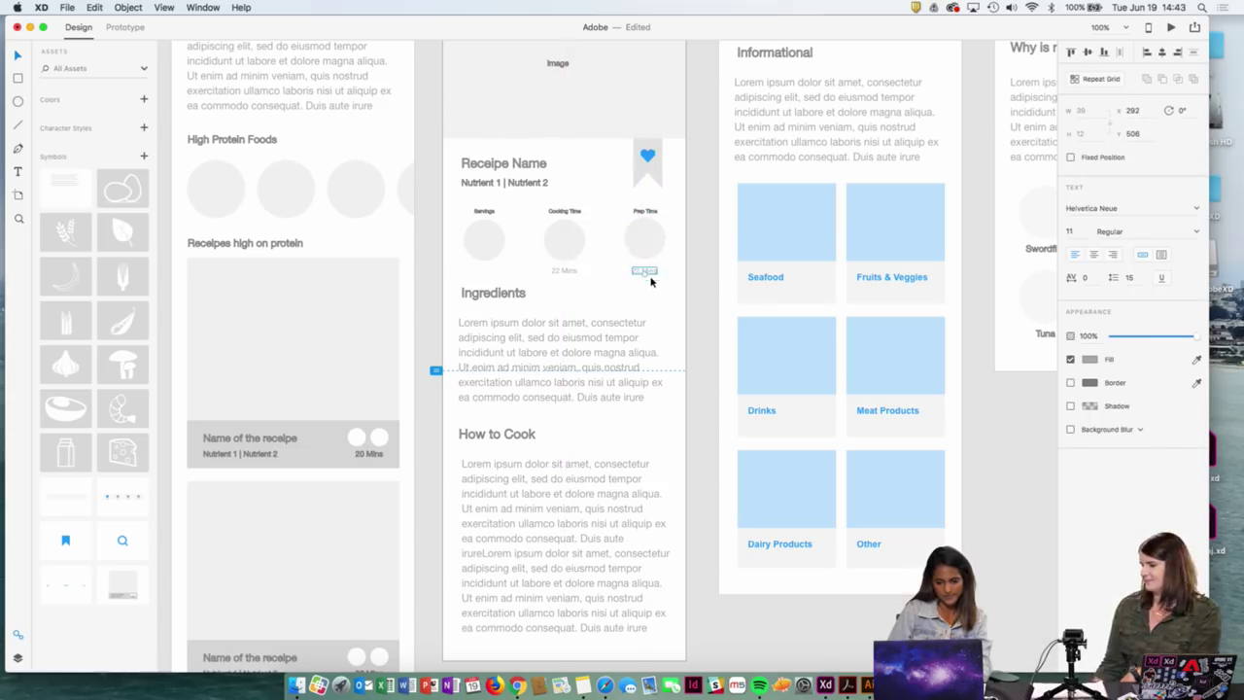
key(Escape)
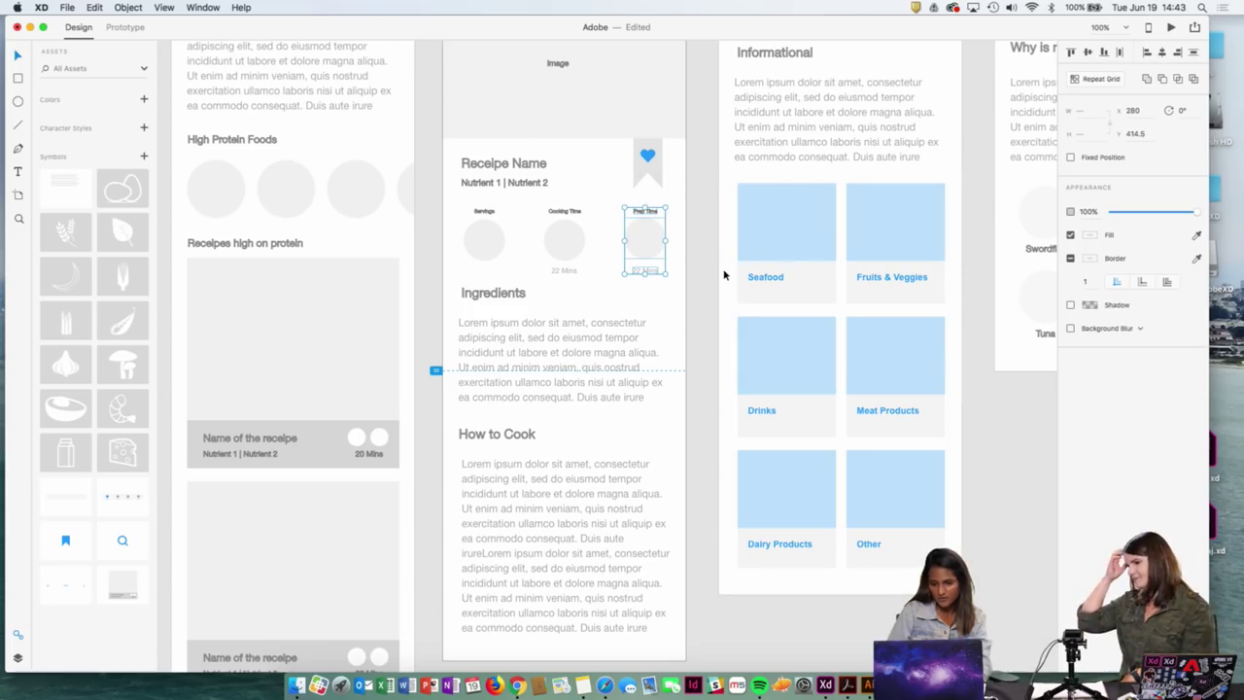
Change the text beneath the Prep Time circle to "10 Mins"
key(super+equal)
double_click(671, 184)
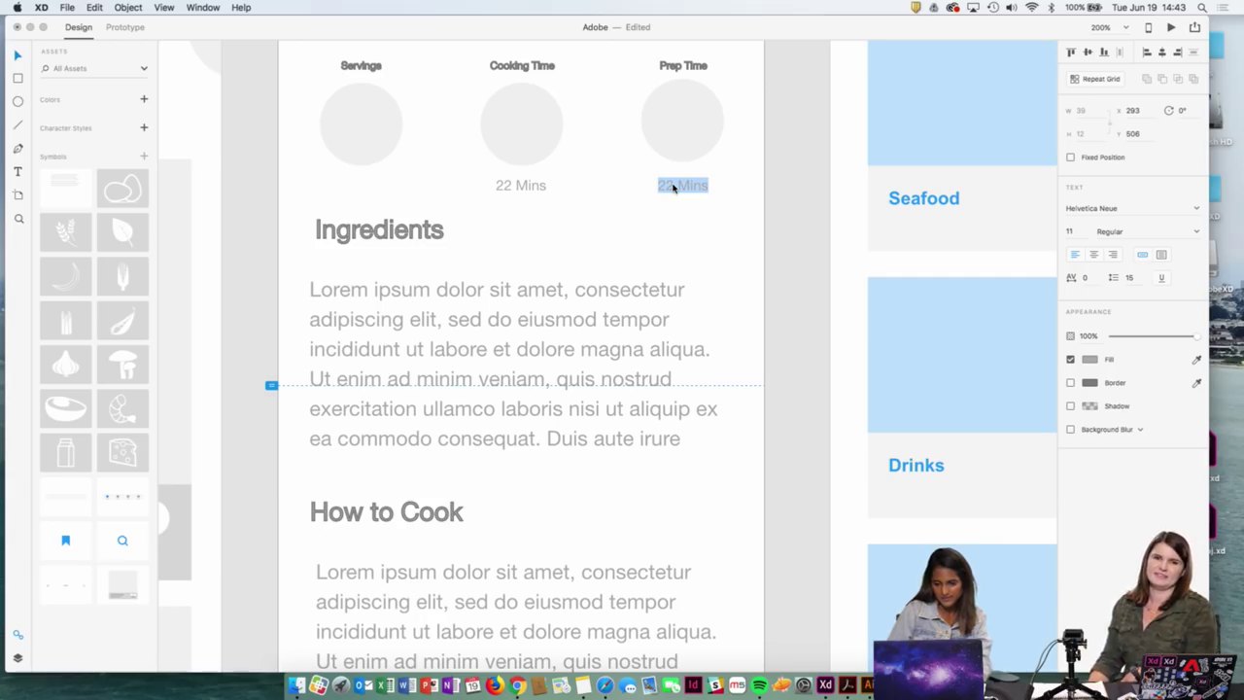
click(666, 188)
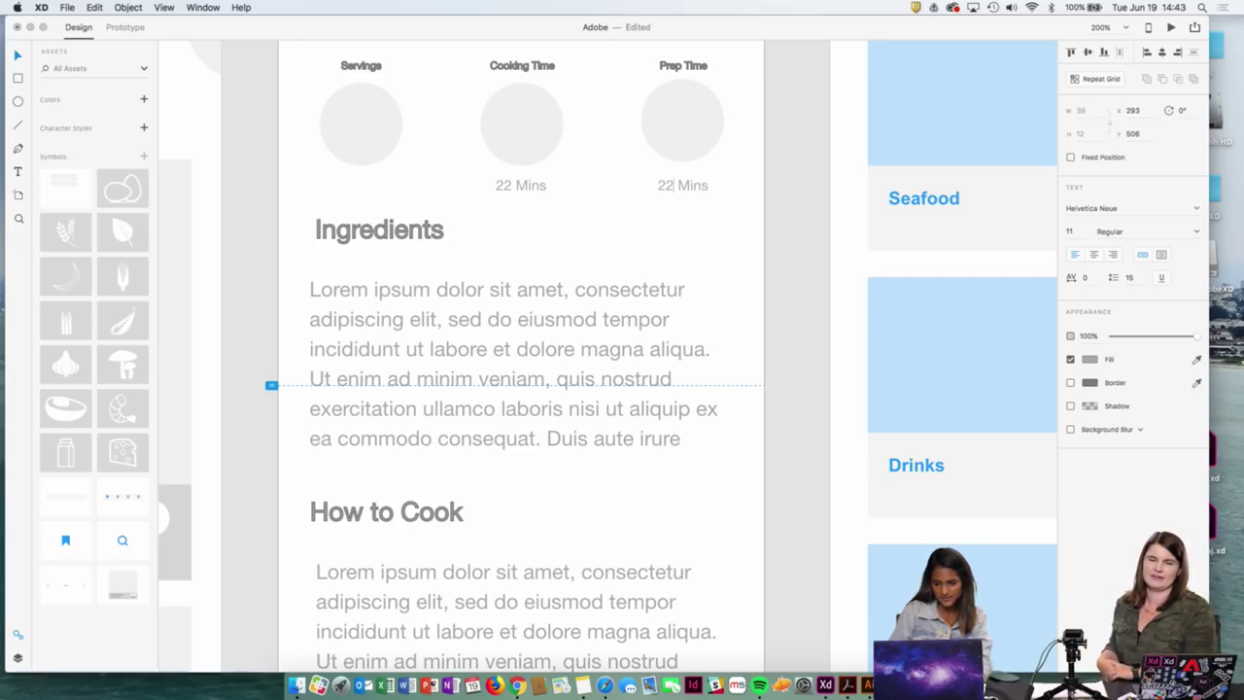
key(BackSpace)
key(BackSpace)
text(10)
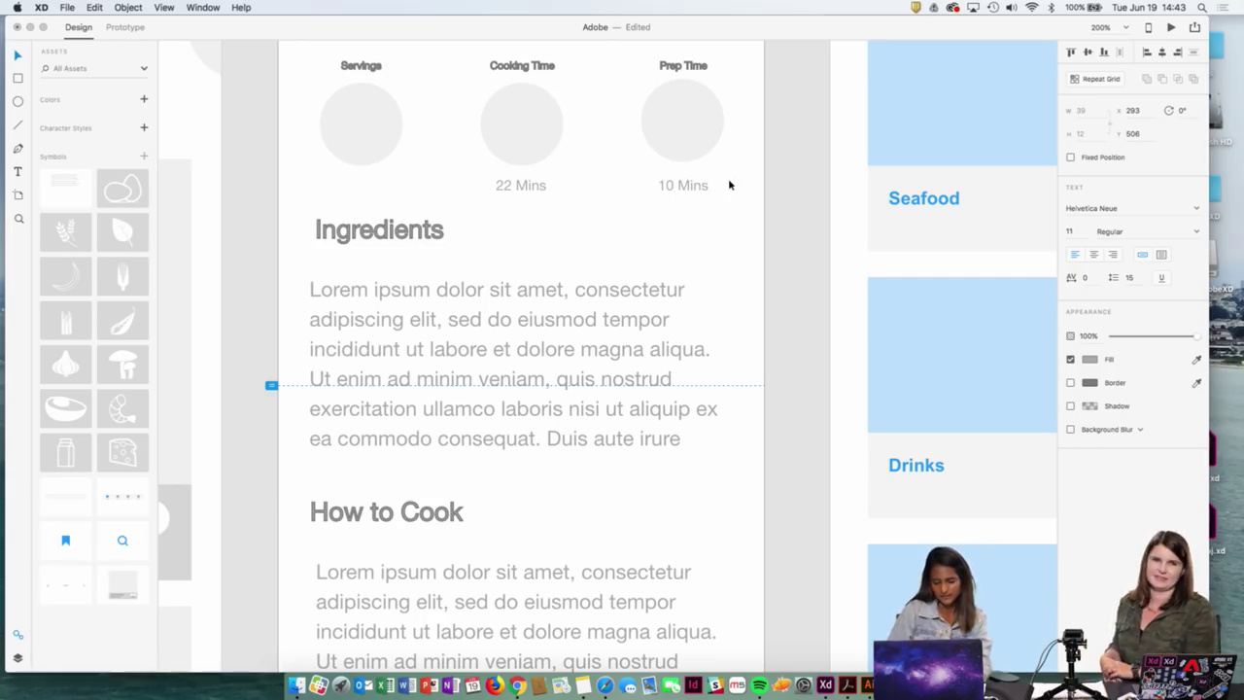
Centre the "10 Mins" text horizontally with the Prep Time circle and its label
key(Escape)
drag(699, 188, 699, 180)
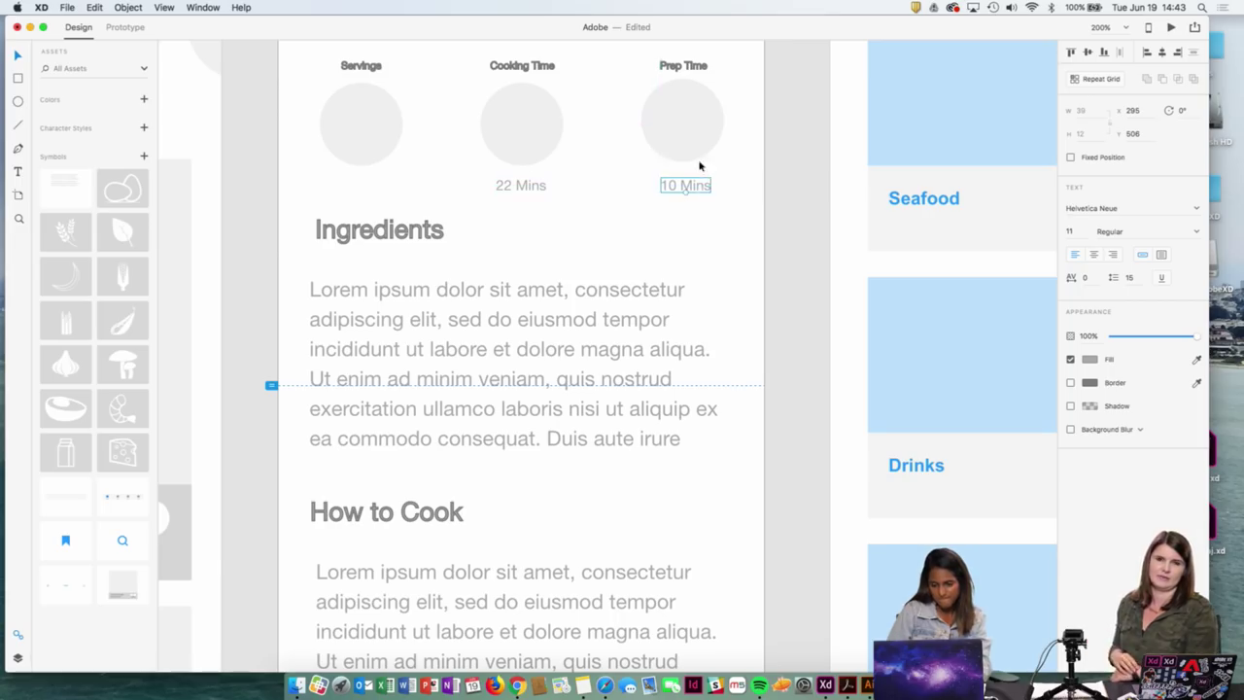
click(693, 145)
key(super+minus)
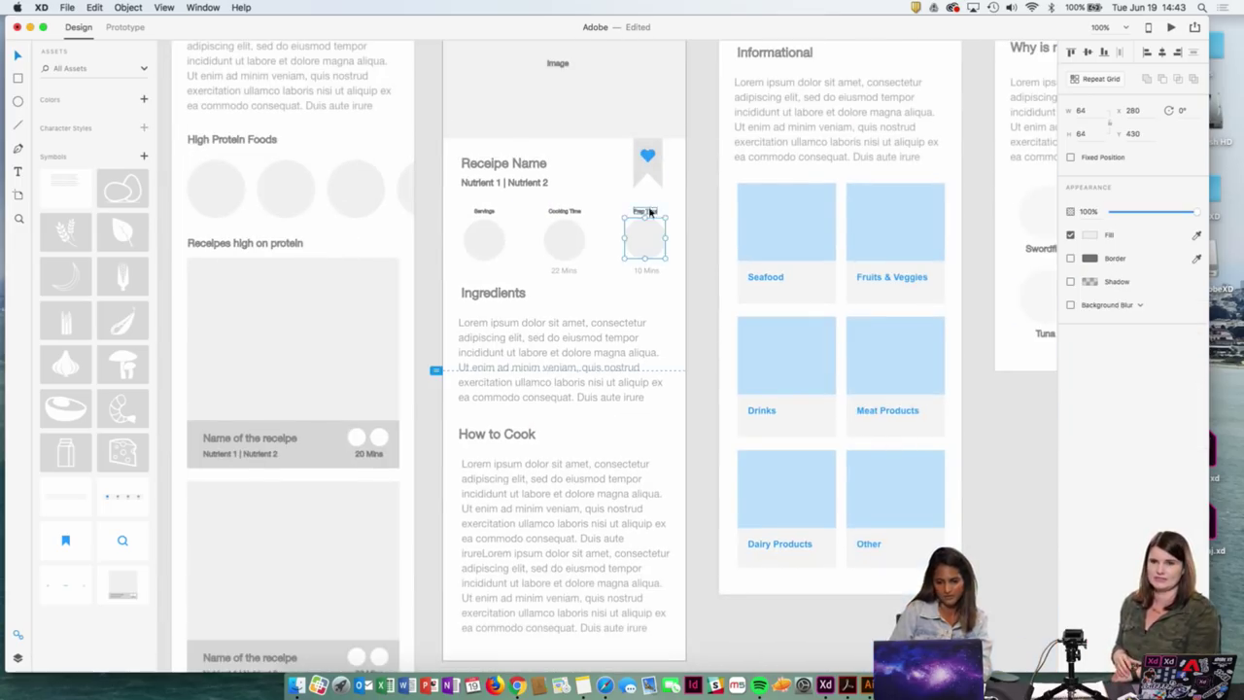
shift+click(649, 212)
shift+click(647, 269)
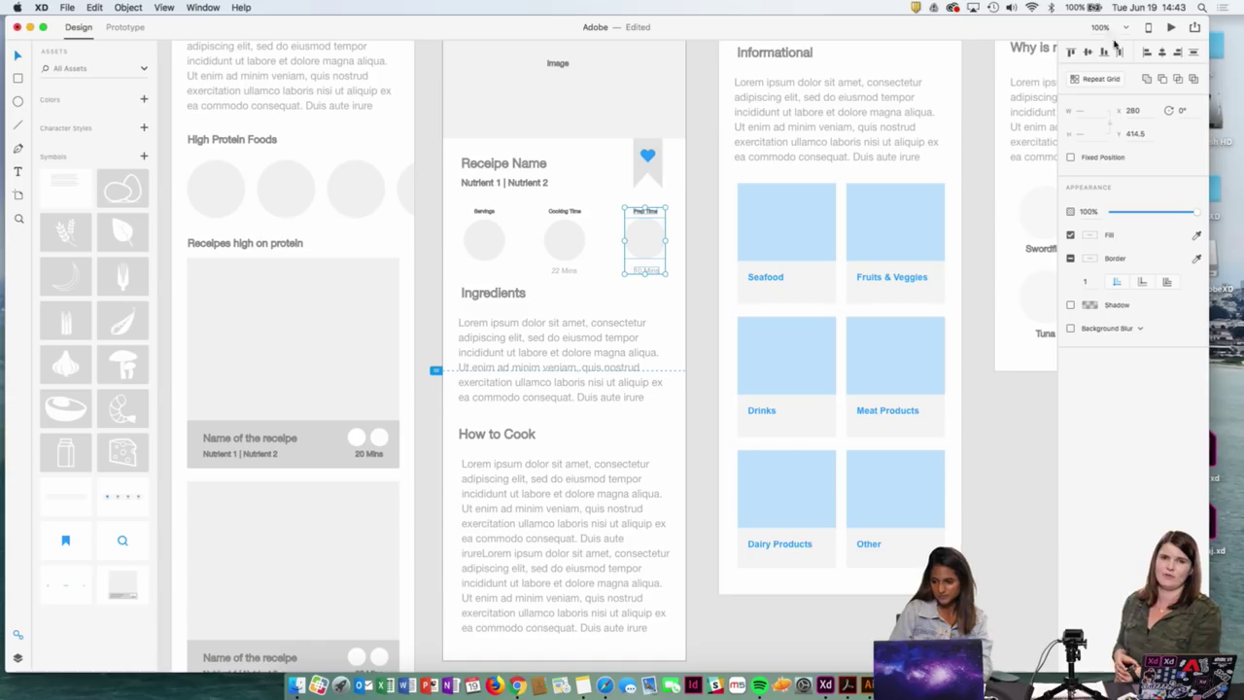
click(649, 311)
Copy the "22 Mins" text beneath the Servings circle and change it to "3 Servings"
drag(567, 276, 491, 272)
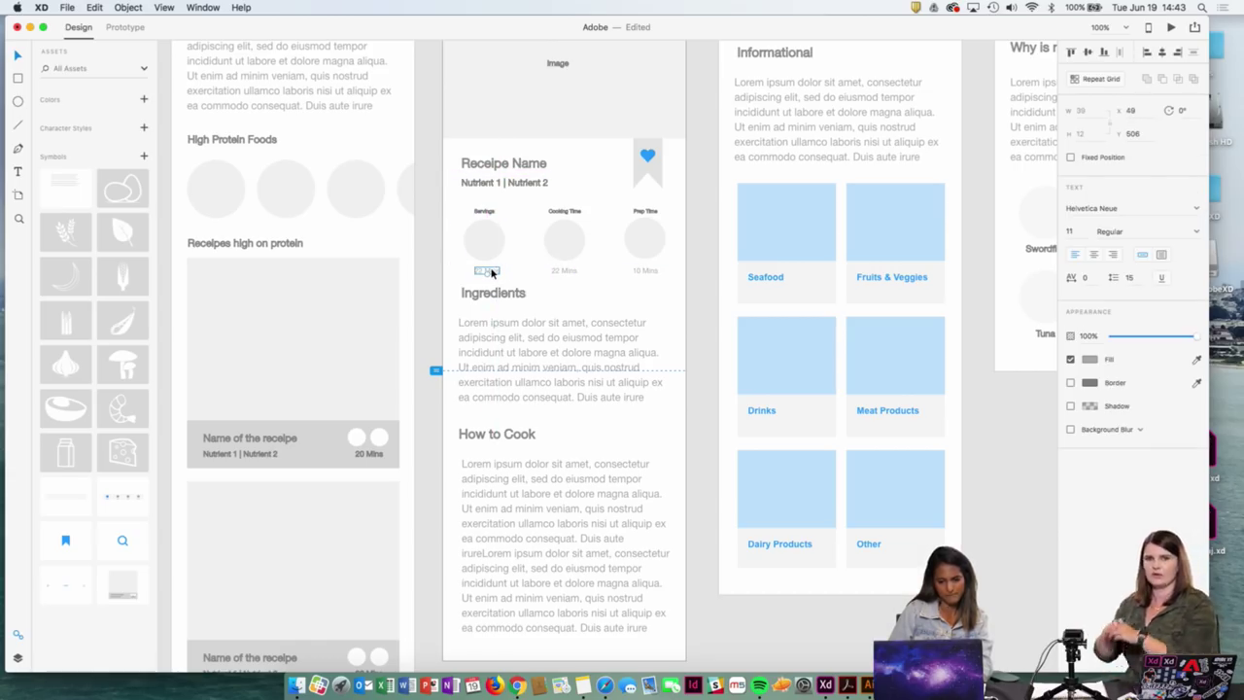
double_click(492, 273)
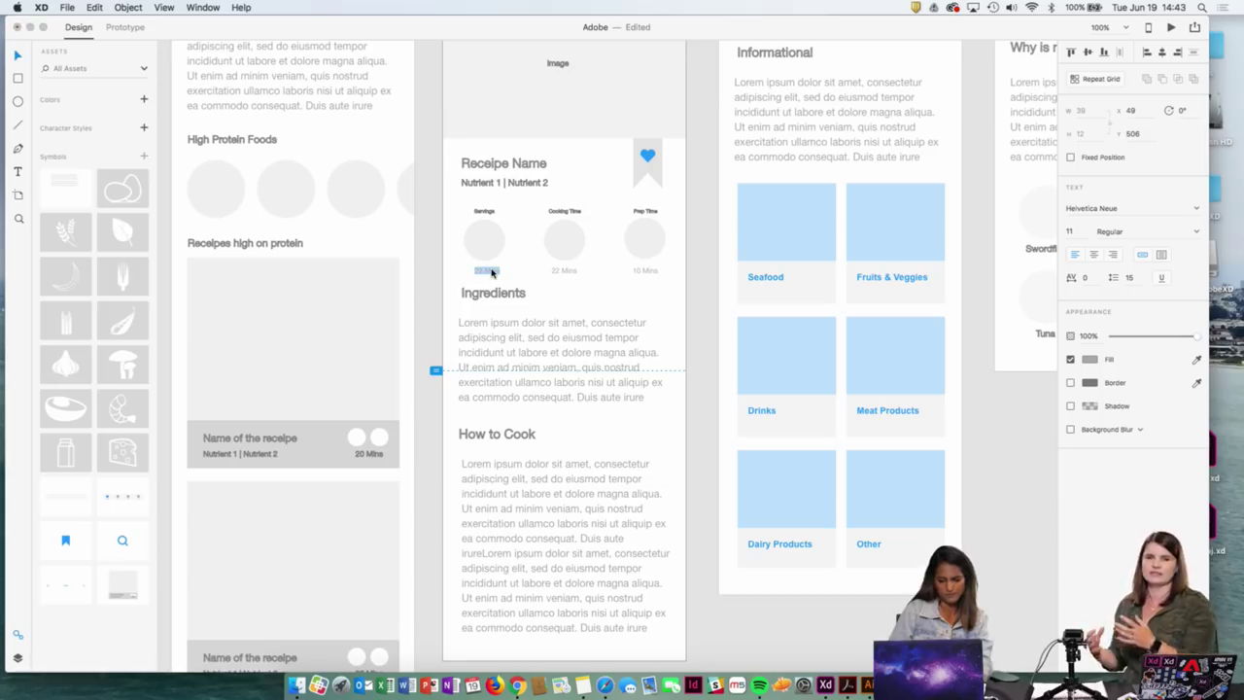
double_click(489, 271)
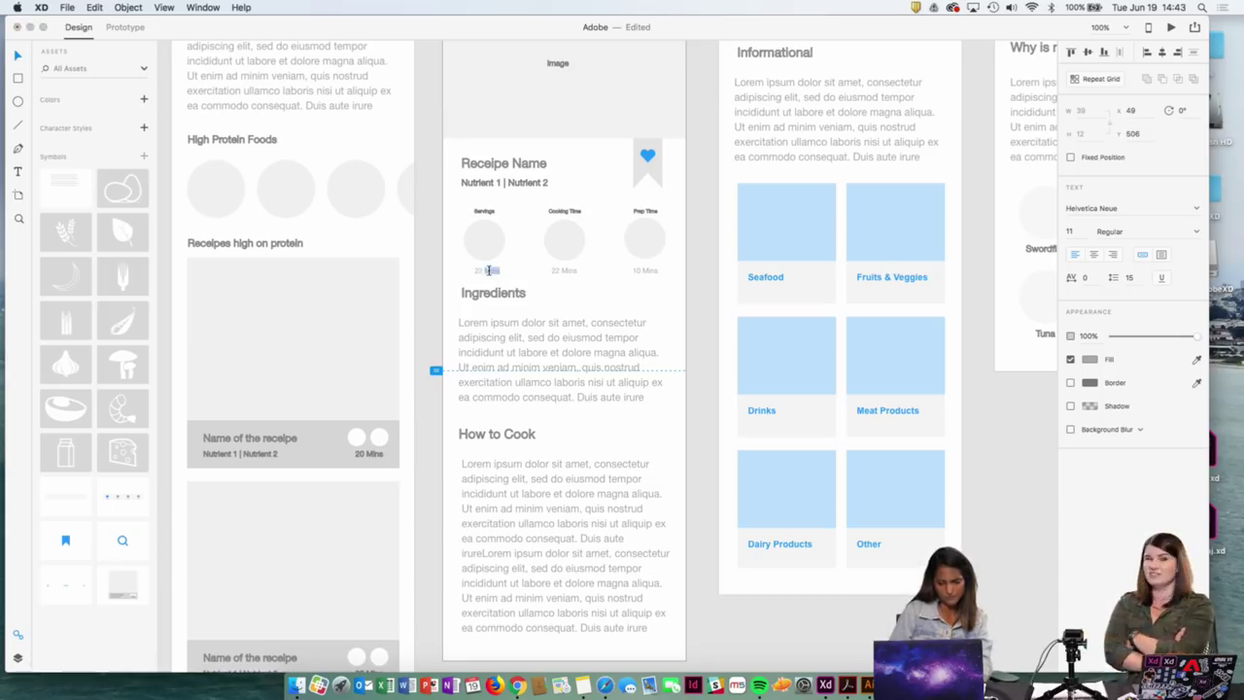
text(2 Servi)
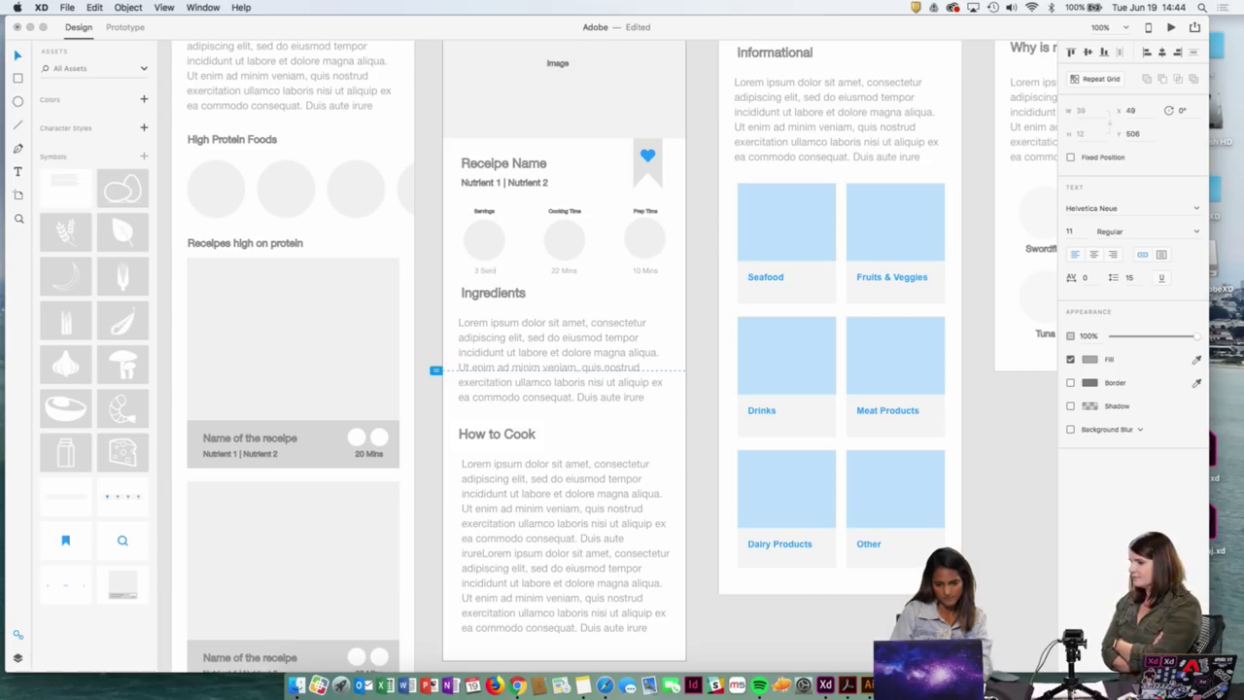
key(Escape)
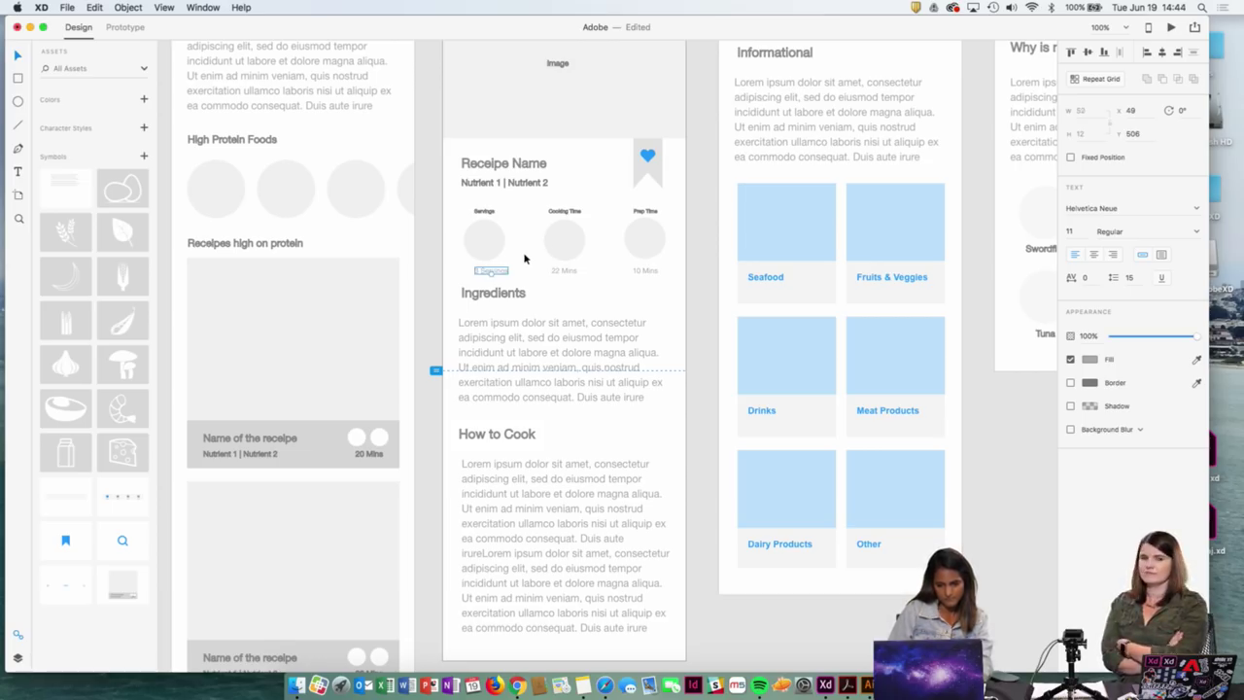
Centre the "3 Servings" text horizontally with the Servings circle and its label
drag(500, 273, 495, 276)
shift+click(481, 216)
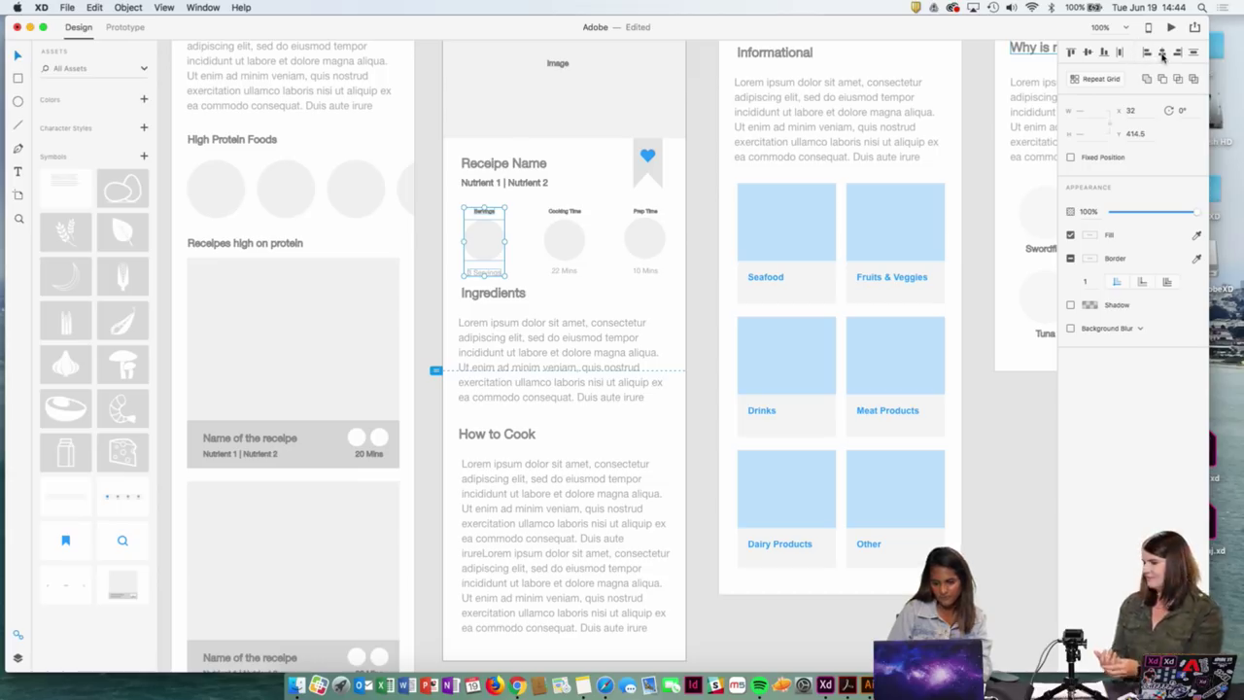
click(587, 294)
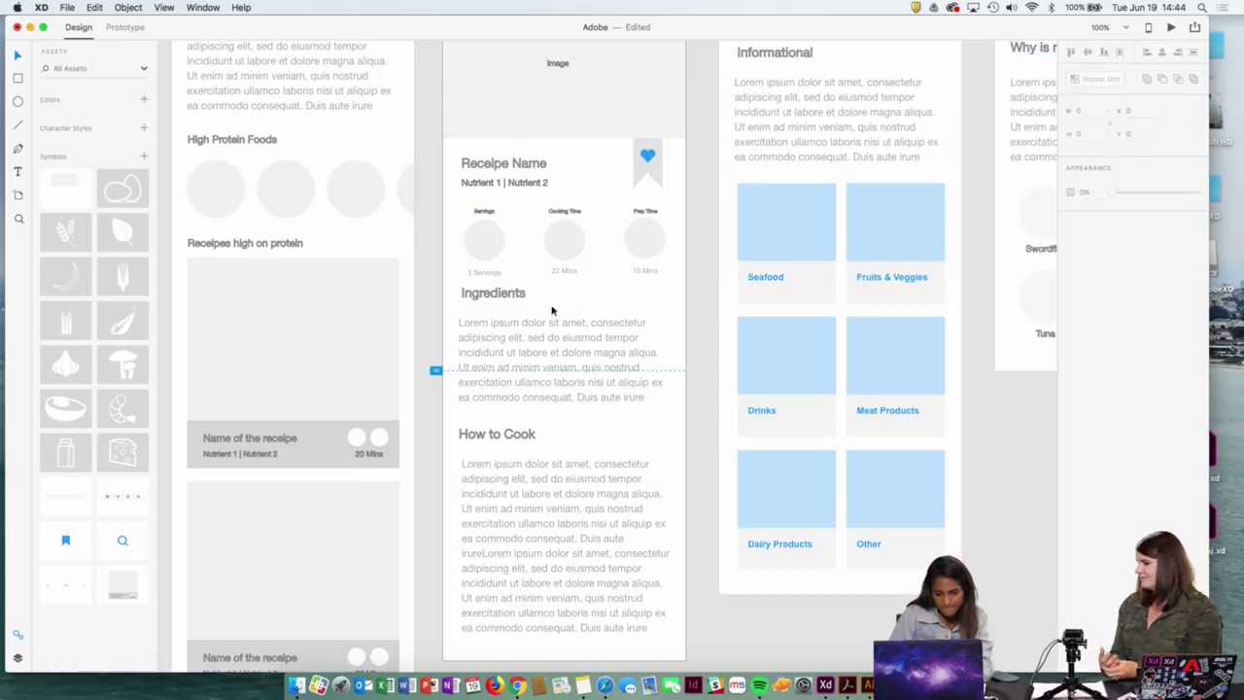
Move the Ingredients heading down to Y 545 to leave more space below the cooking details
click(490, 291)
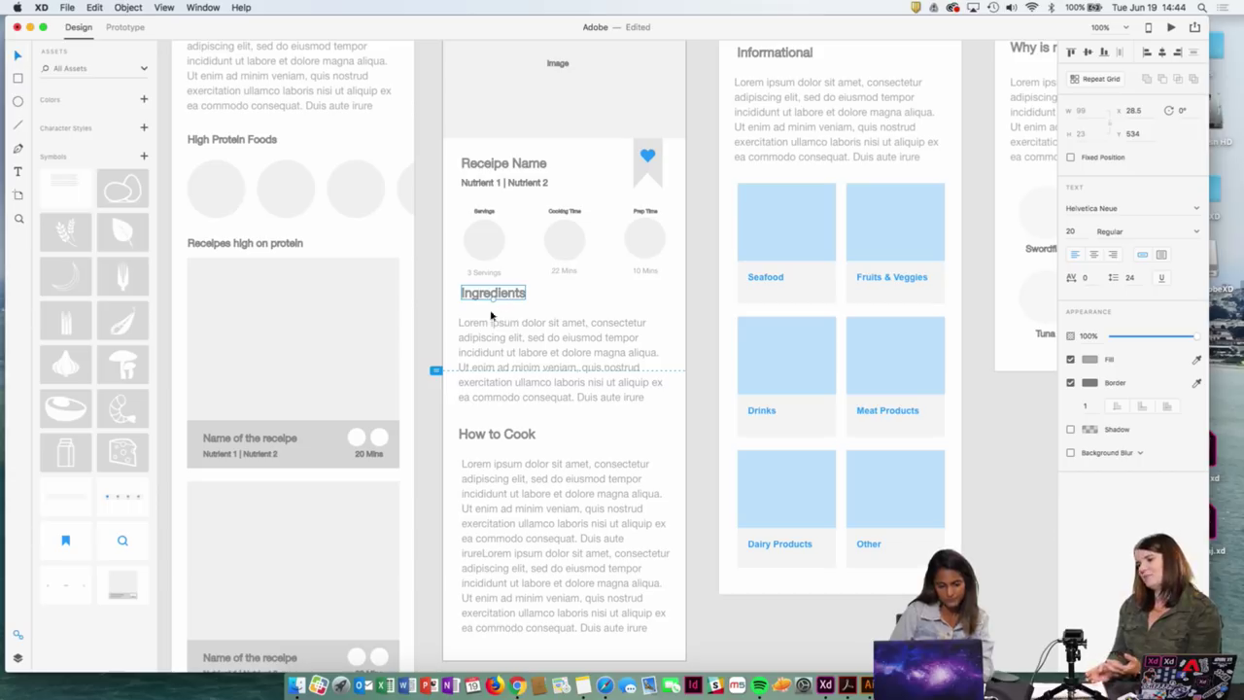
key(shift+Down)
key(shift+Down)
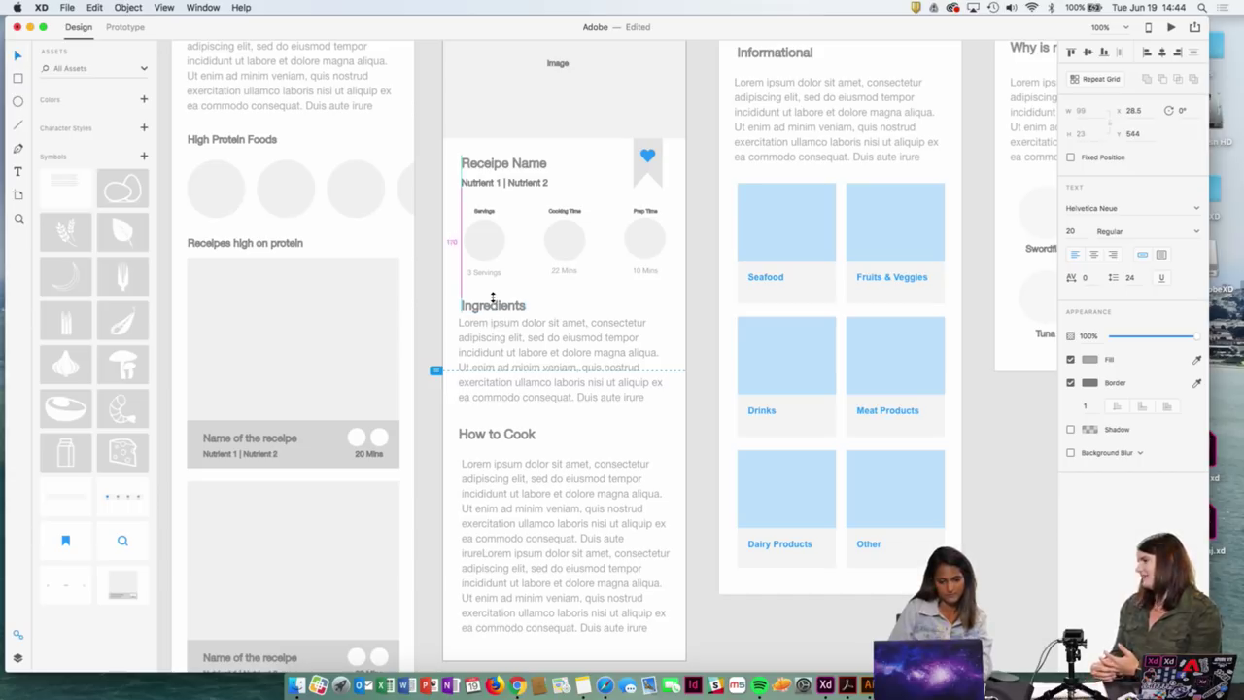
key(shift+Up)
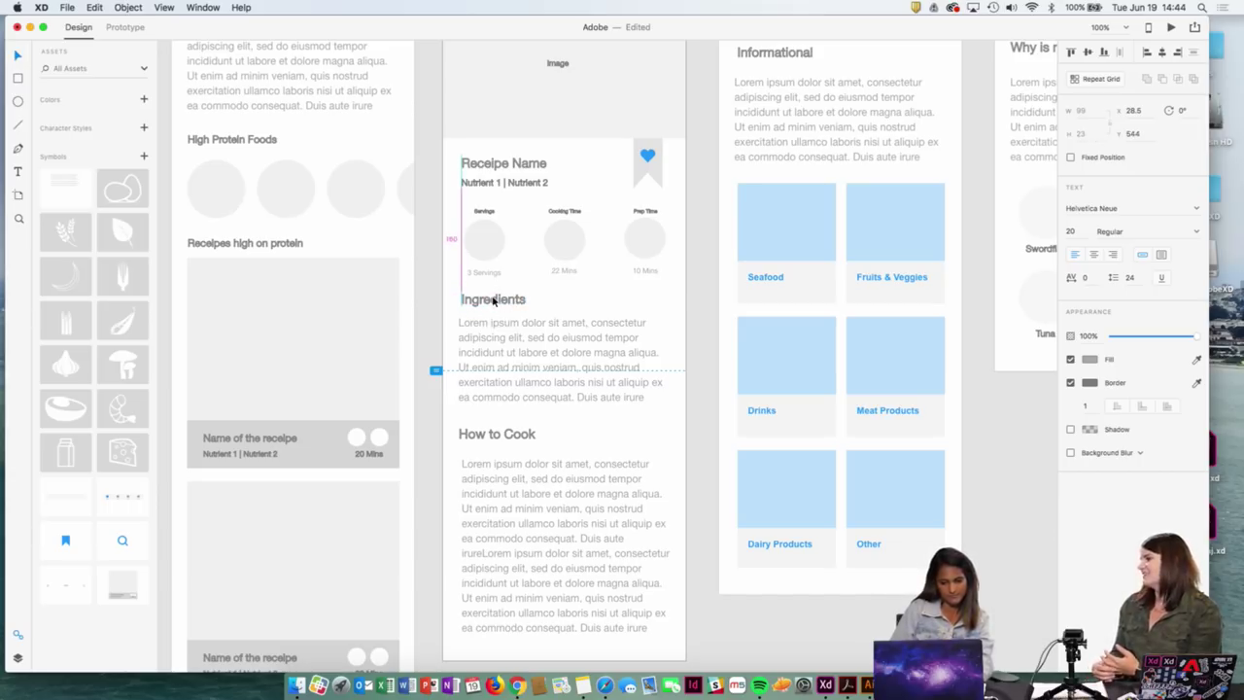
key(Up)
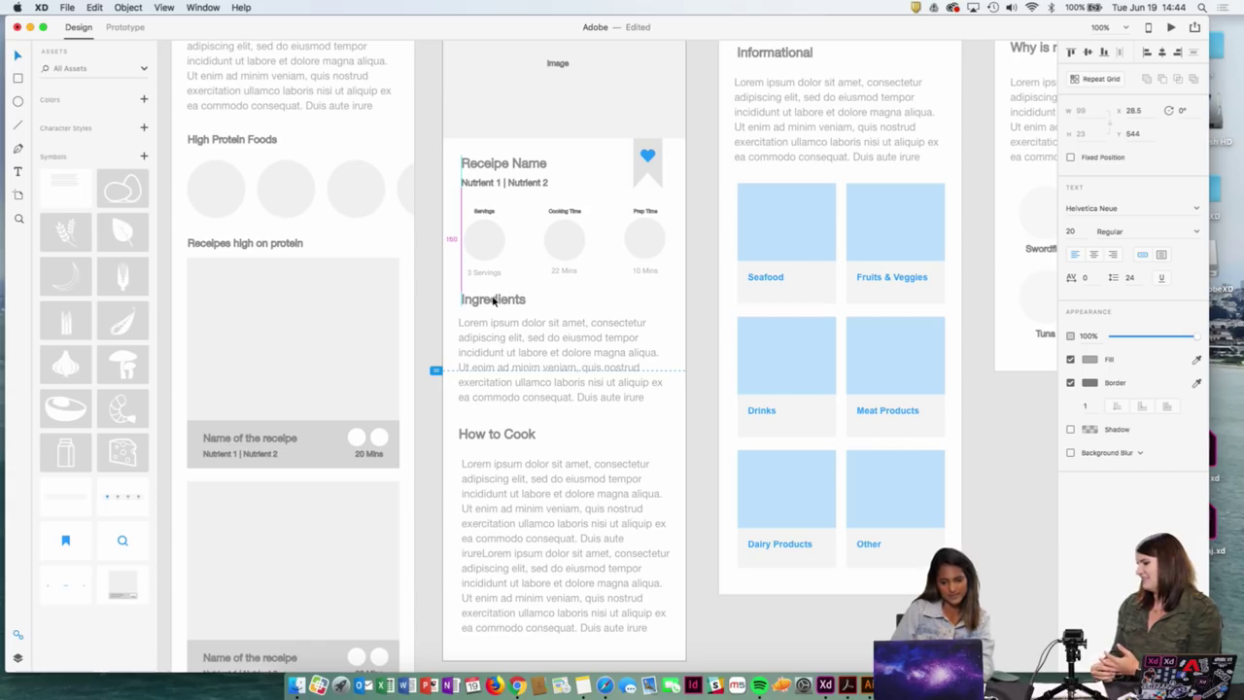
key(Down)
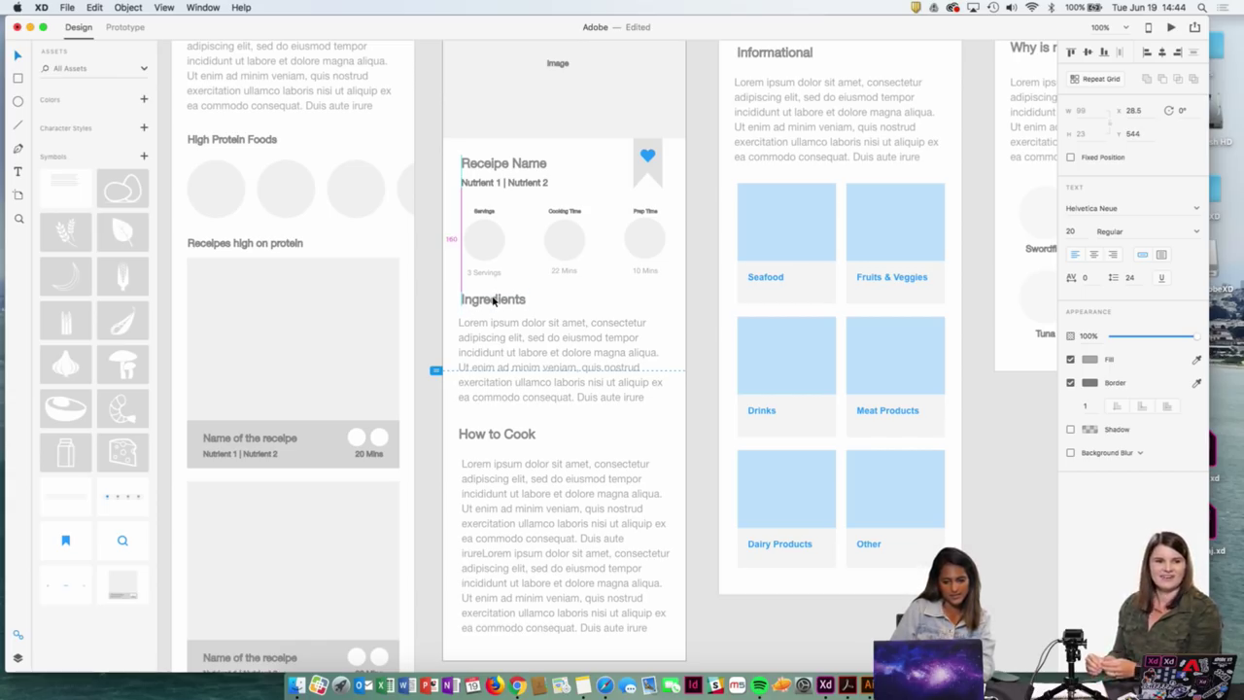
key(Down)
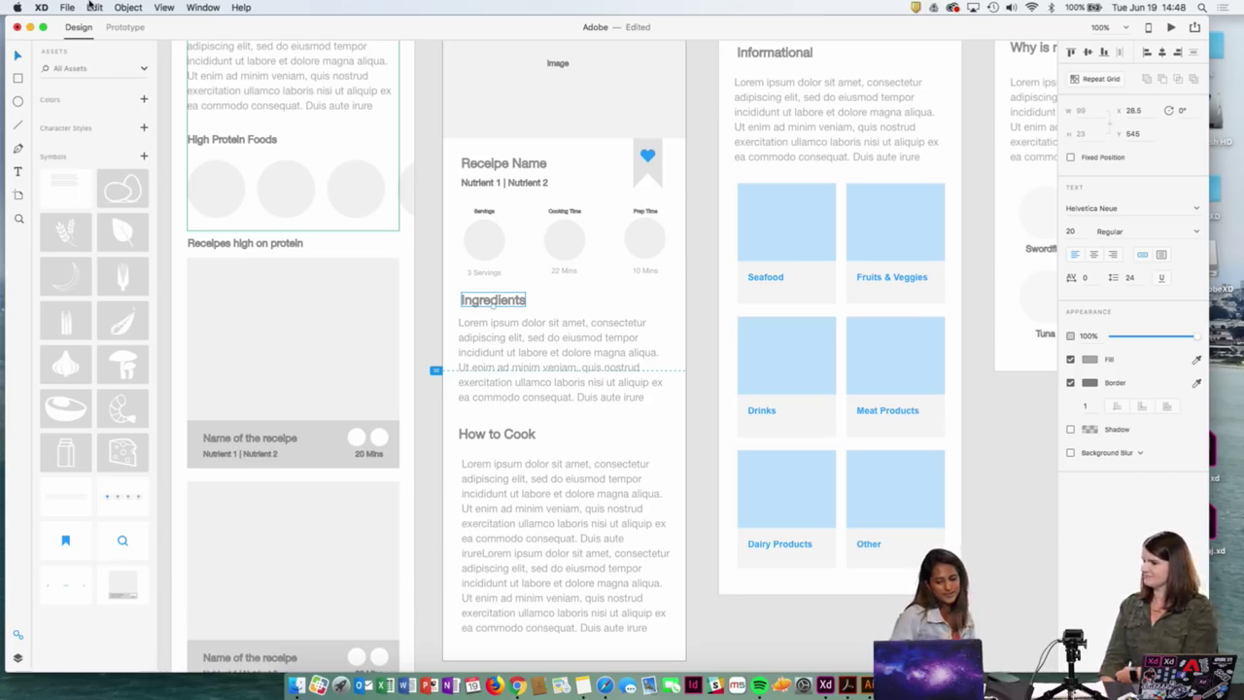
key(super+minus)
scroll(311, 142, left, 5)
scroll(311, 142, up, 2)
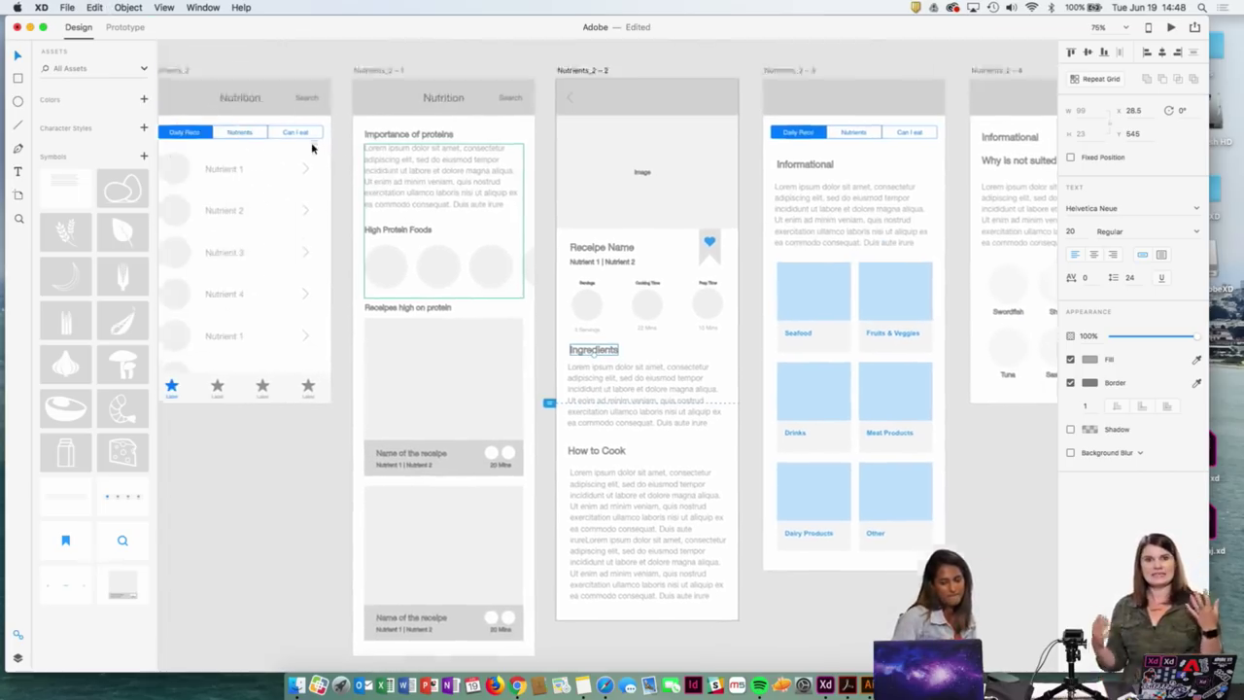
scroll(351, 246, left, 5)
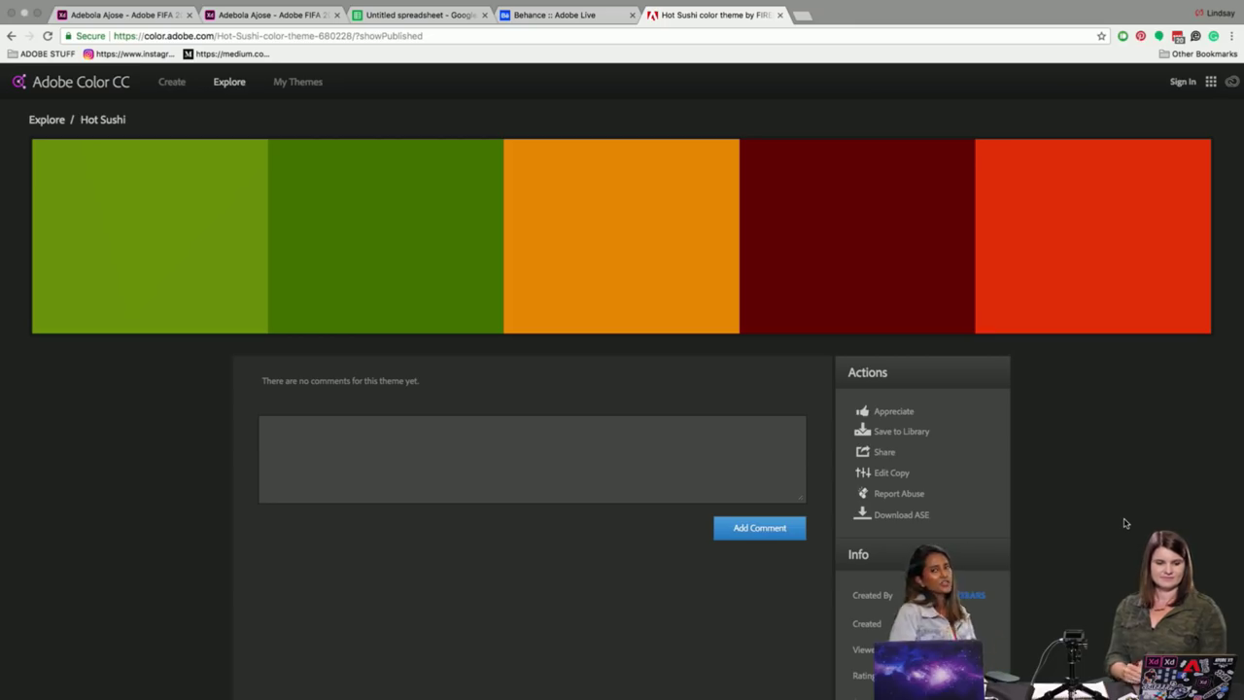
click(629, 39)
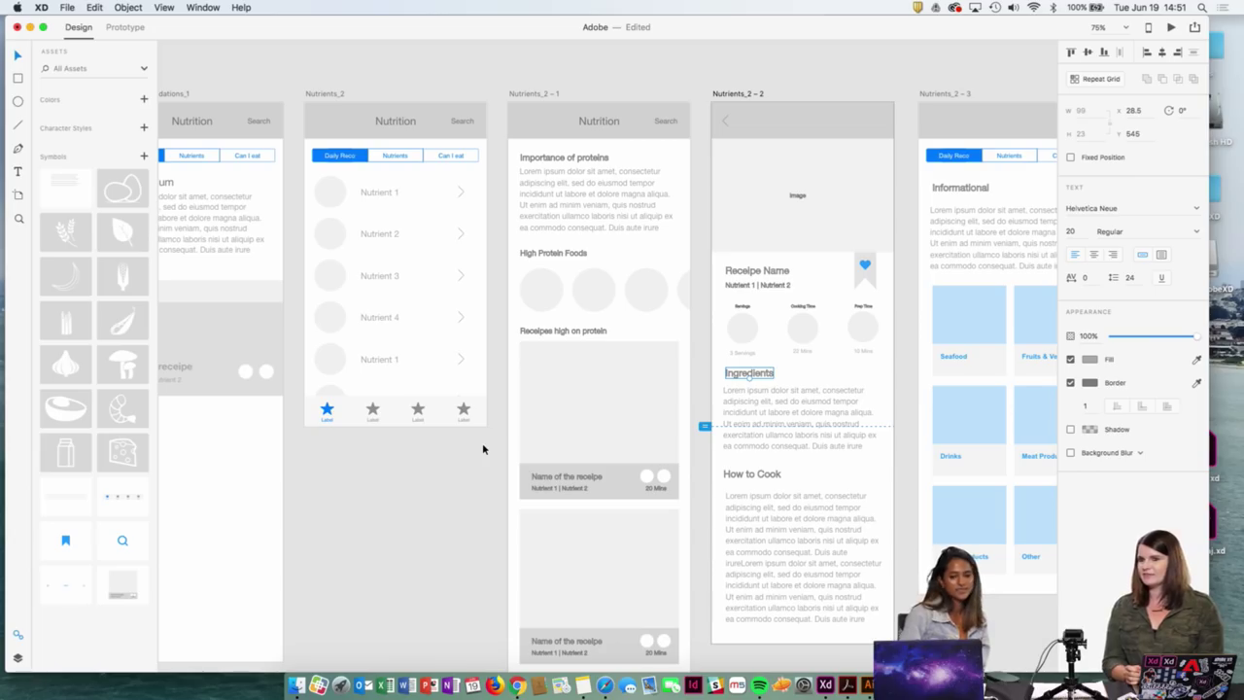
click(432, 92)
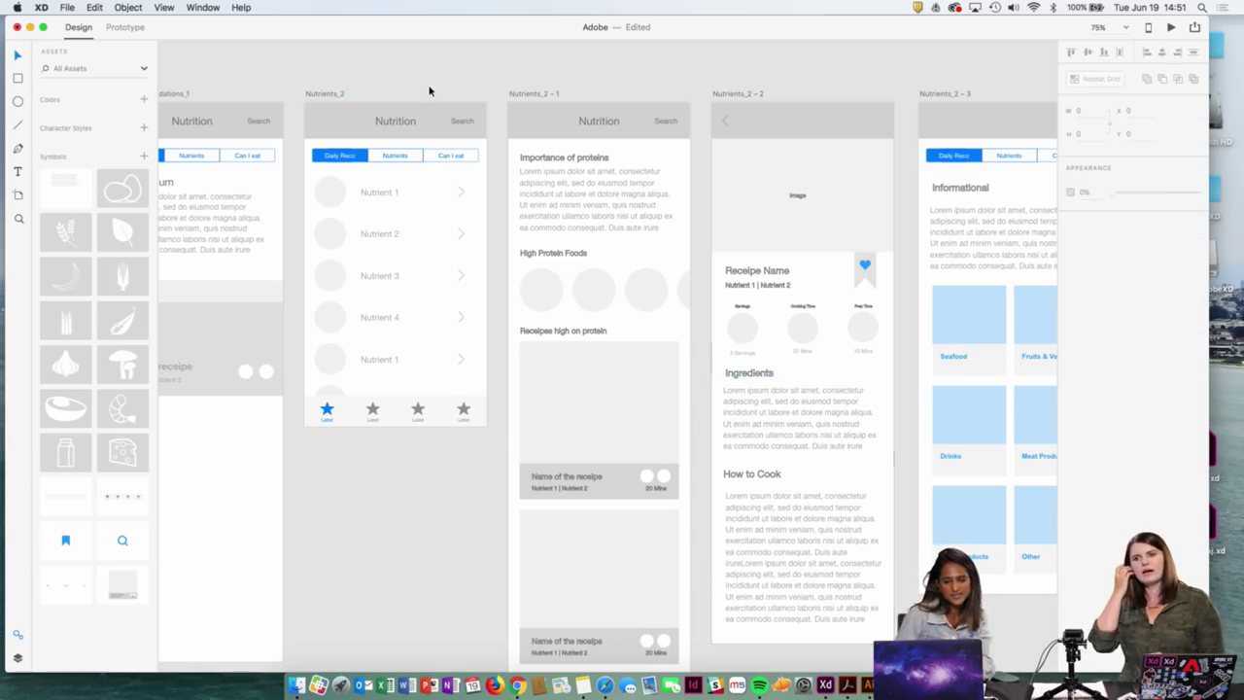
Move the "Receipes high on protein" heading and the first recipe card slightly up on the Nutrients_2 – 1 artboard
scroll(444, 97, down, 5)
scroll(444, 97, right, 4)
click(434, 158)
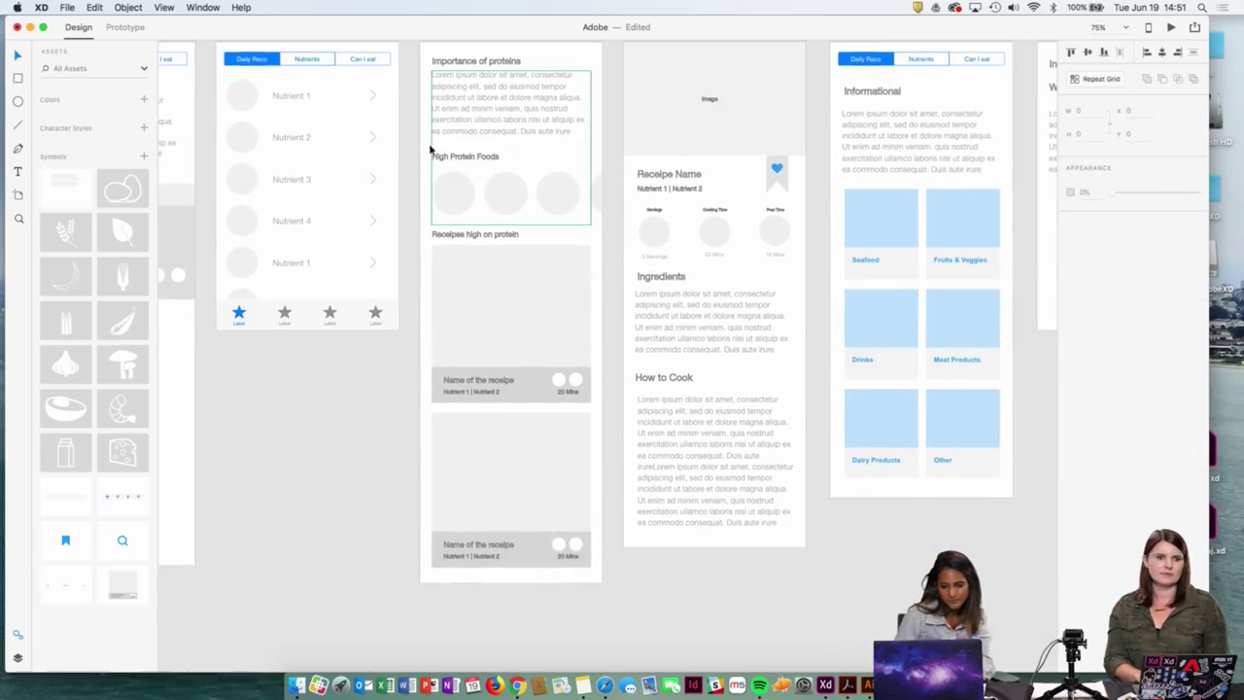
right_click(444, 156)
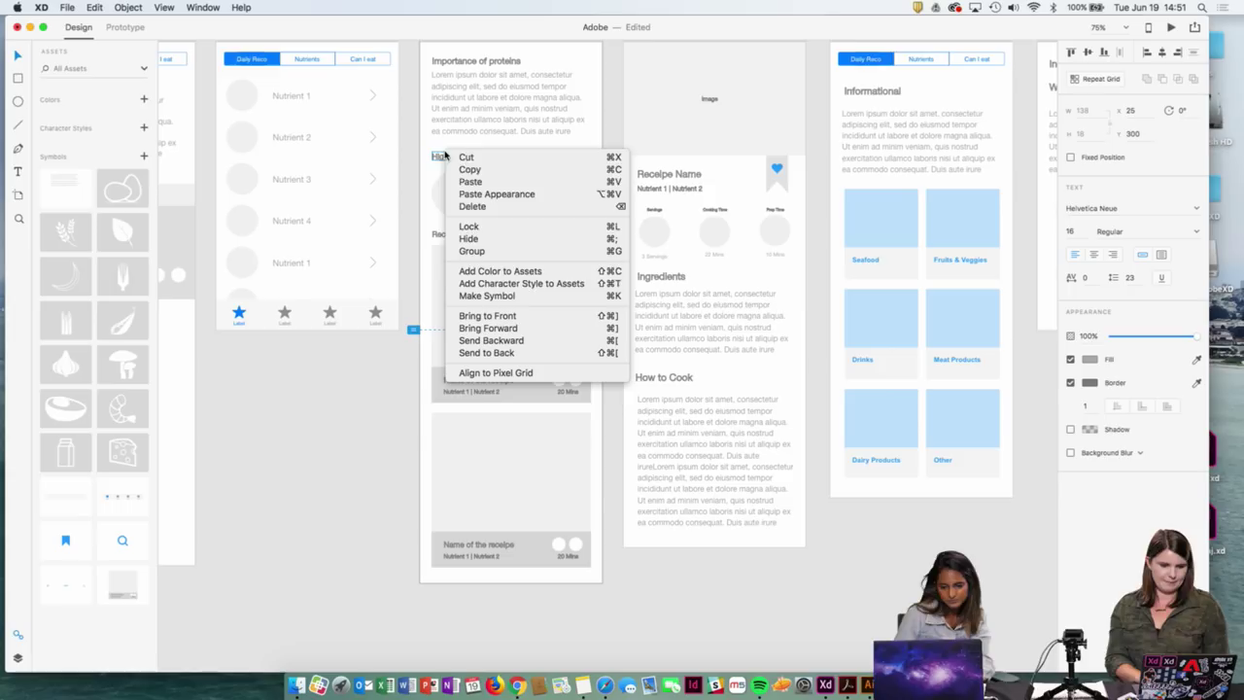
click(458, 251)
drag(486, 275, 486, 278)
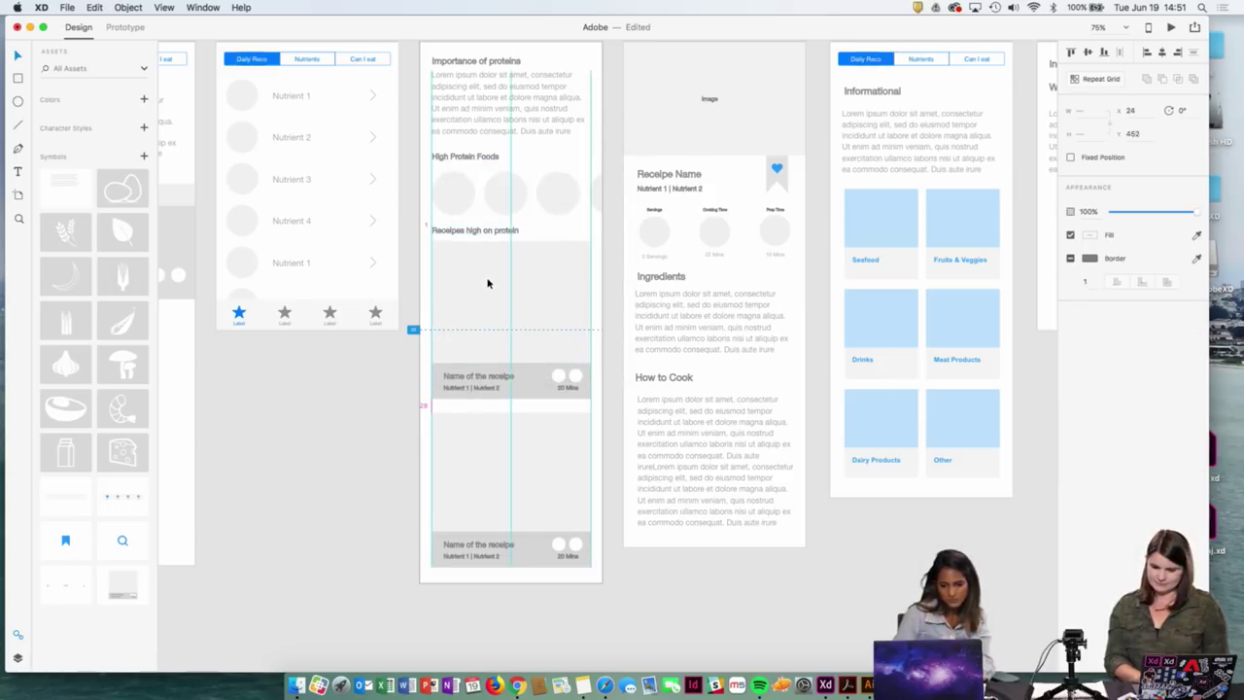
click(479, 416)
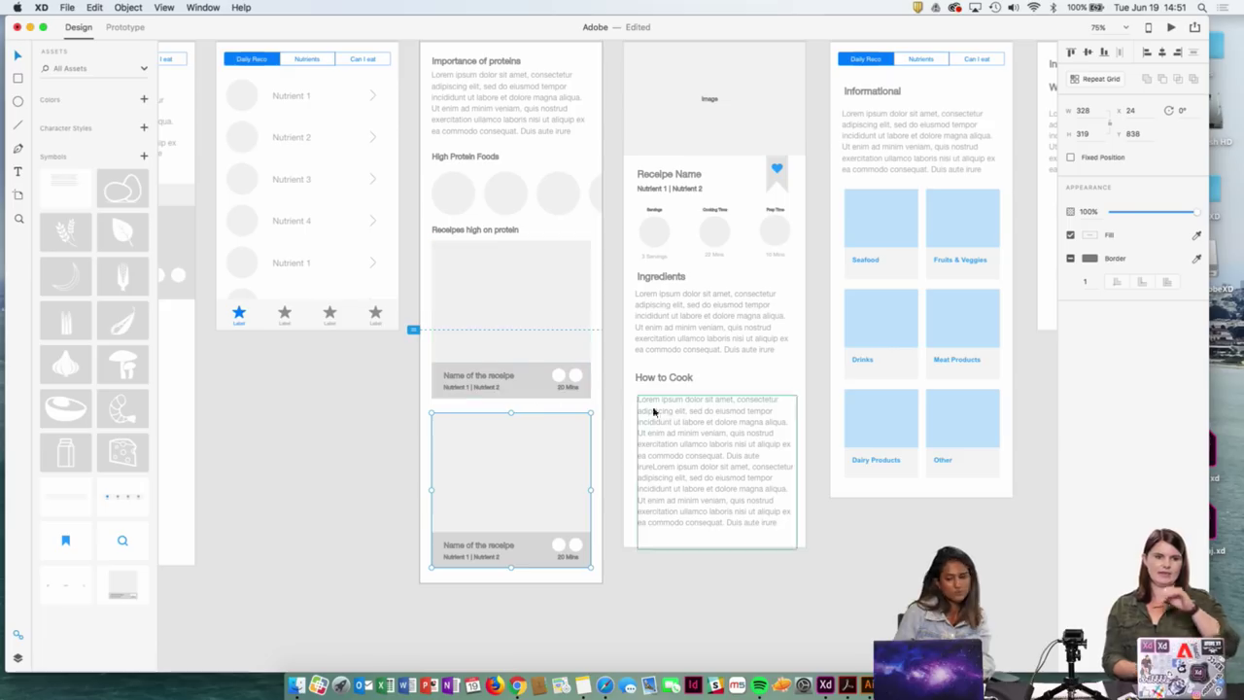
Split the How to Cook text into three paragraphs by adding blank lines before "Ut enim" and the second "incididunt"
scroll(655, 397, right, 5)
scroll(688, 377, right, 2)
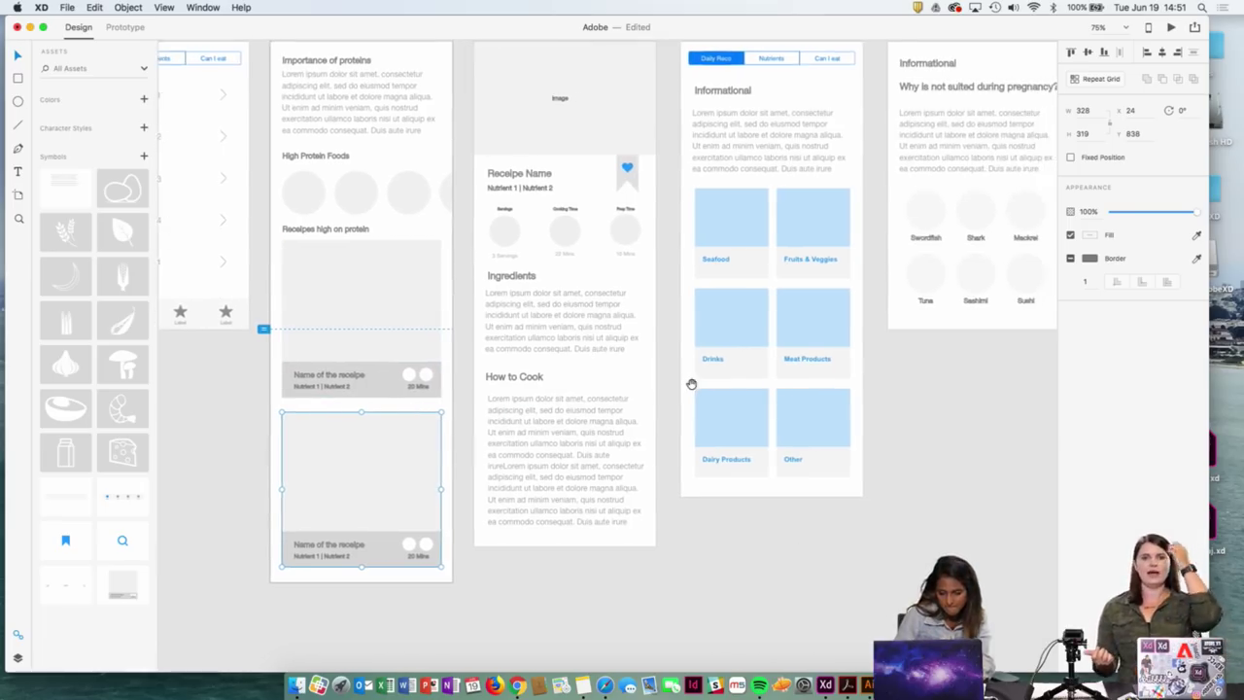
click(562, 422)
double_click(563, 422)
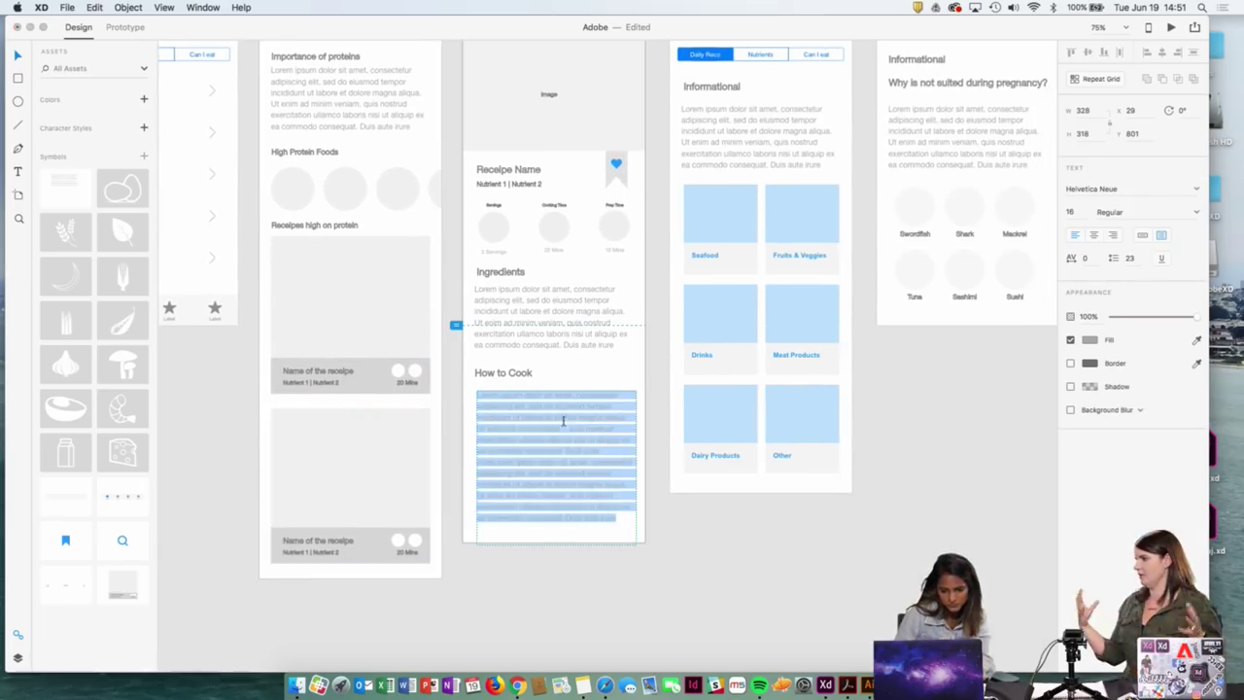
click(507, 426)
double_click(482, 428)
click(486, 426)
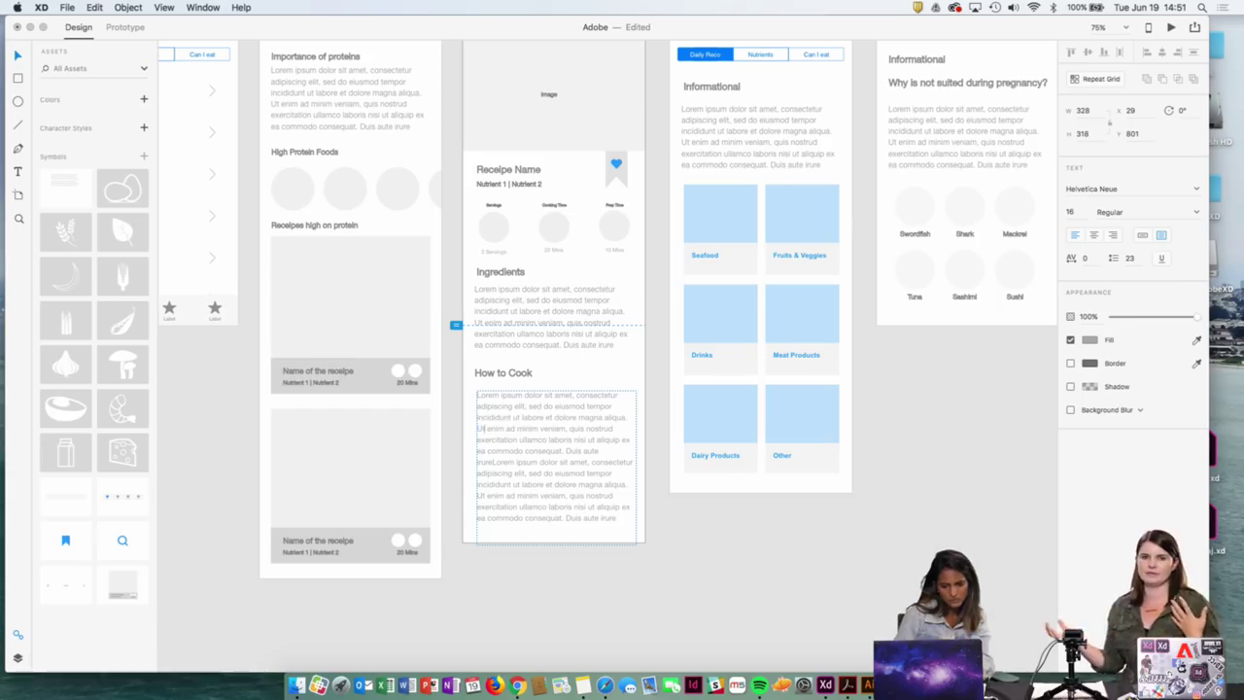
key(Return)
key(Return)
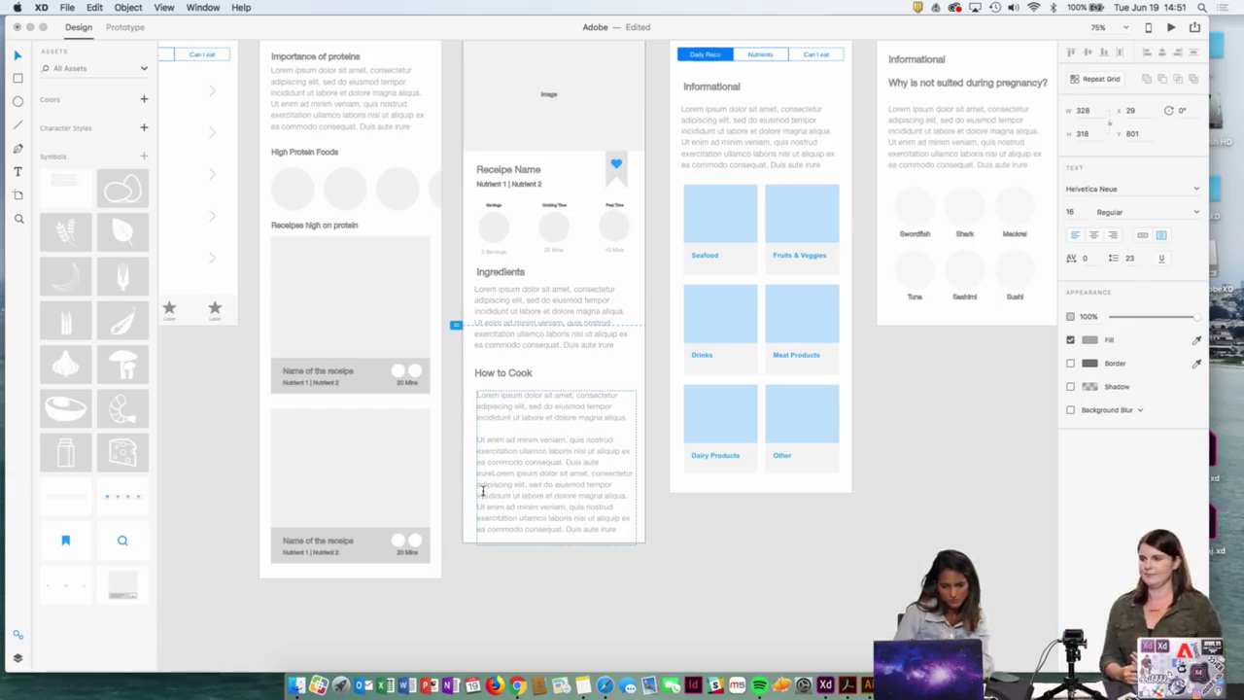
key(Return)
key(Return)
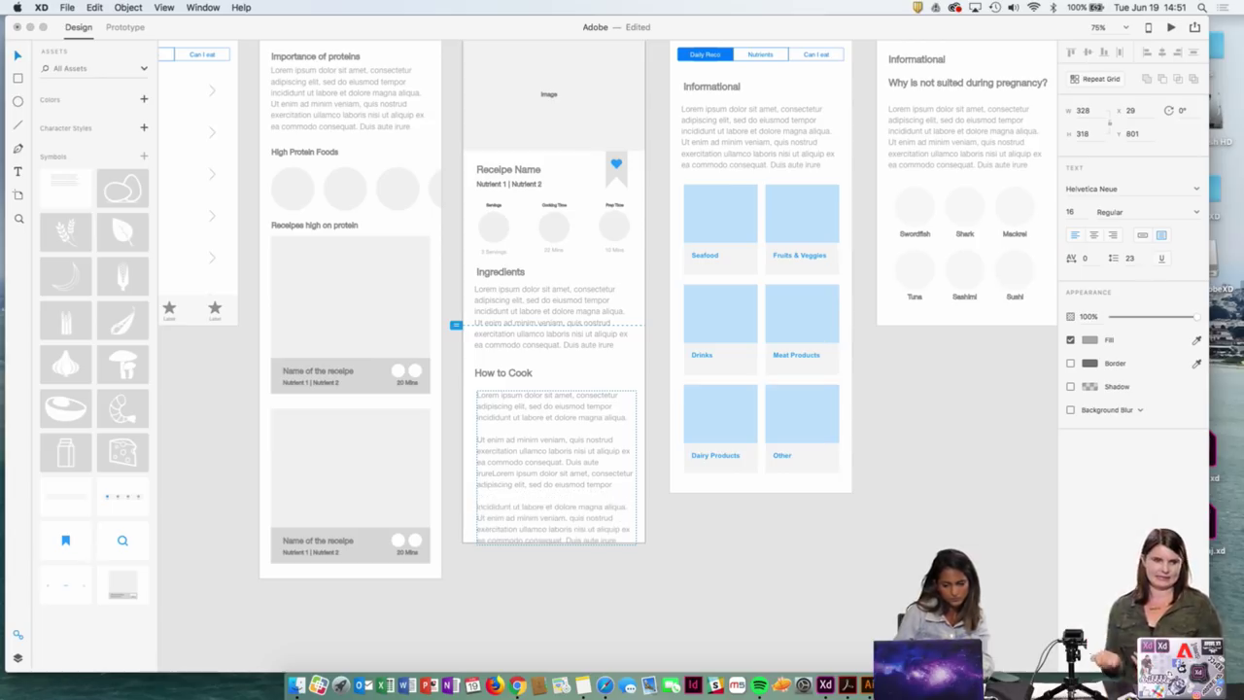
Number the three How to Cook paragraphs as steps 1), 2) and 3)
click(476, 398)
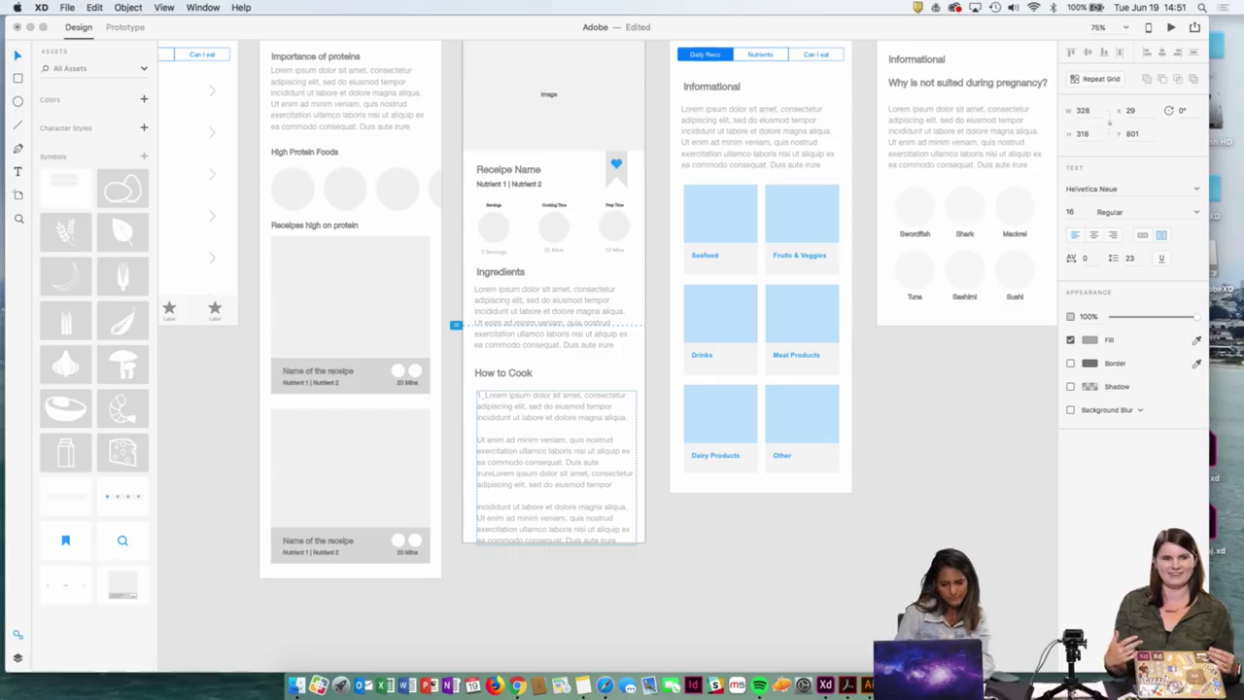
text(1))
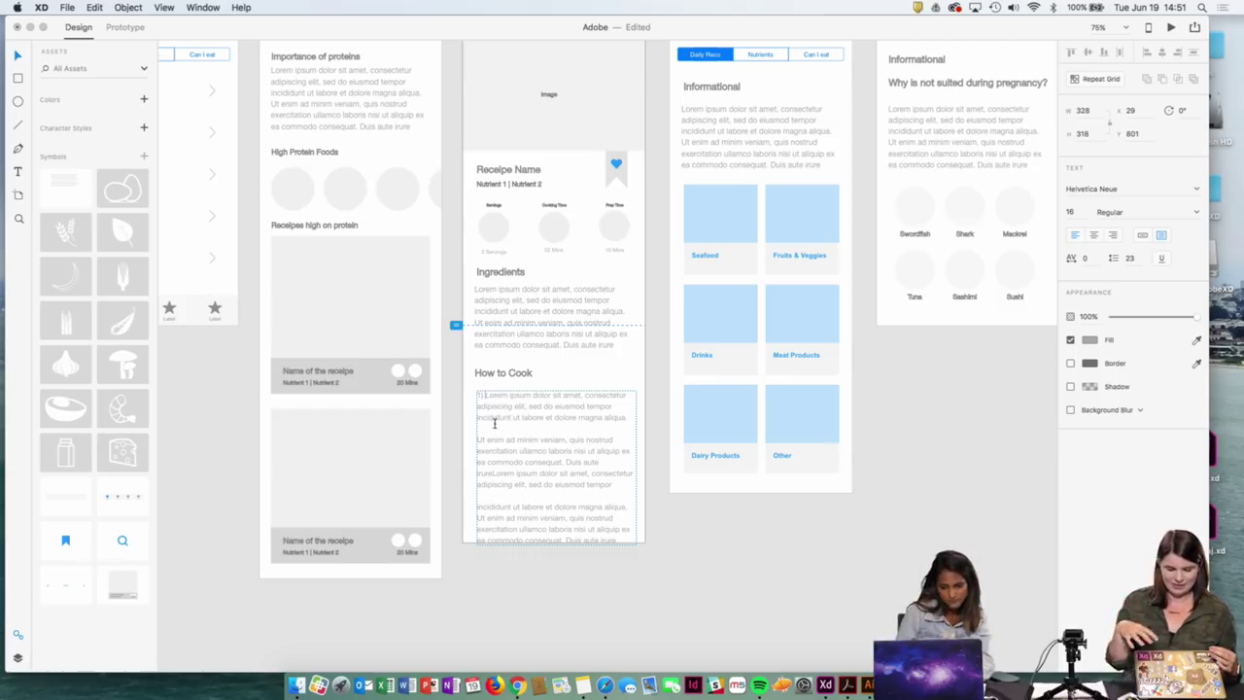
click(479, 439)
text(2))
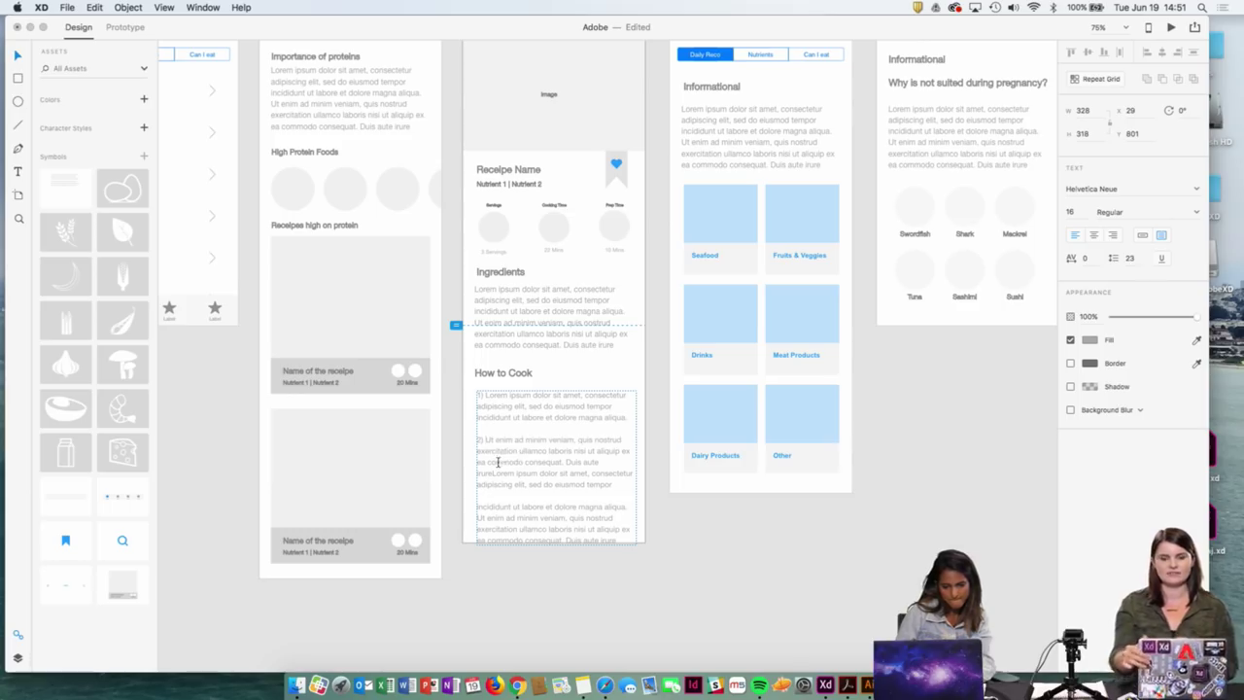
click(477, 507)
text(3))
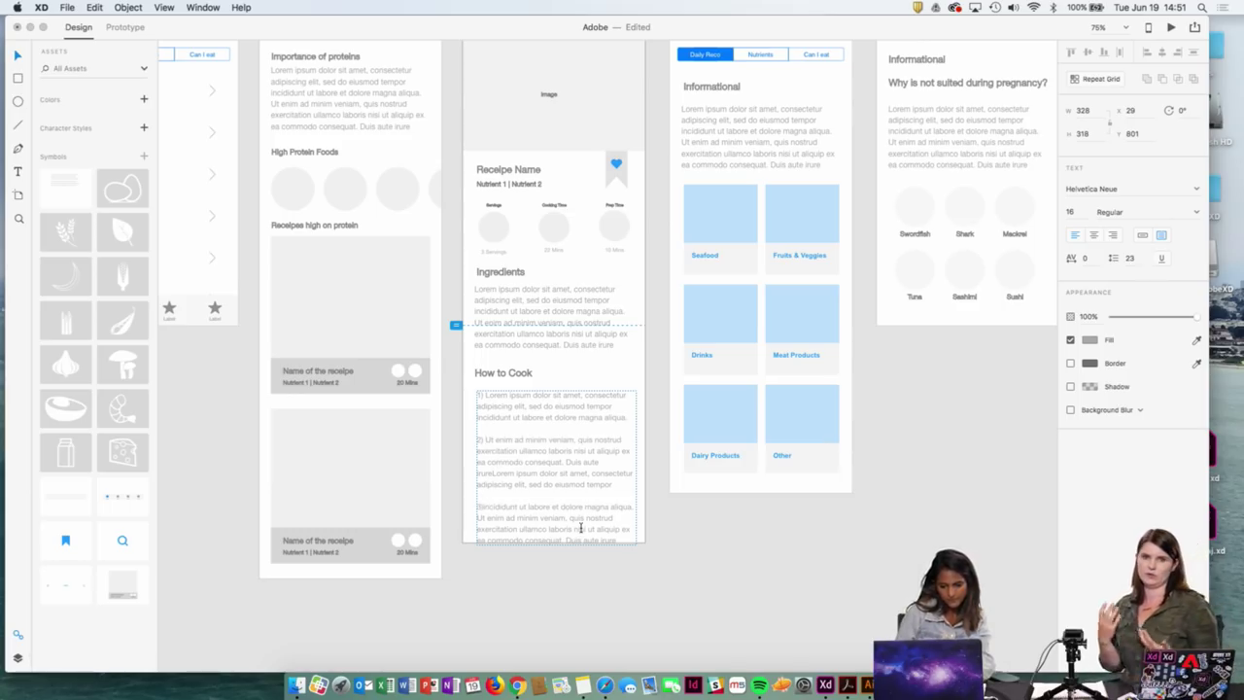
key(Escape)
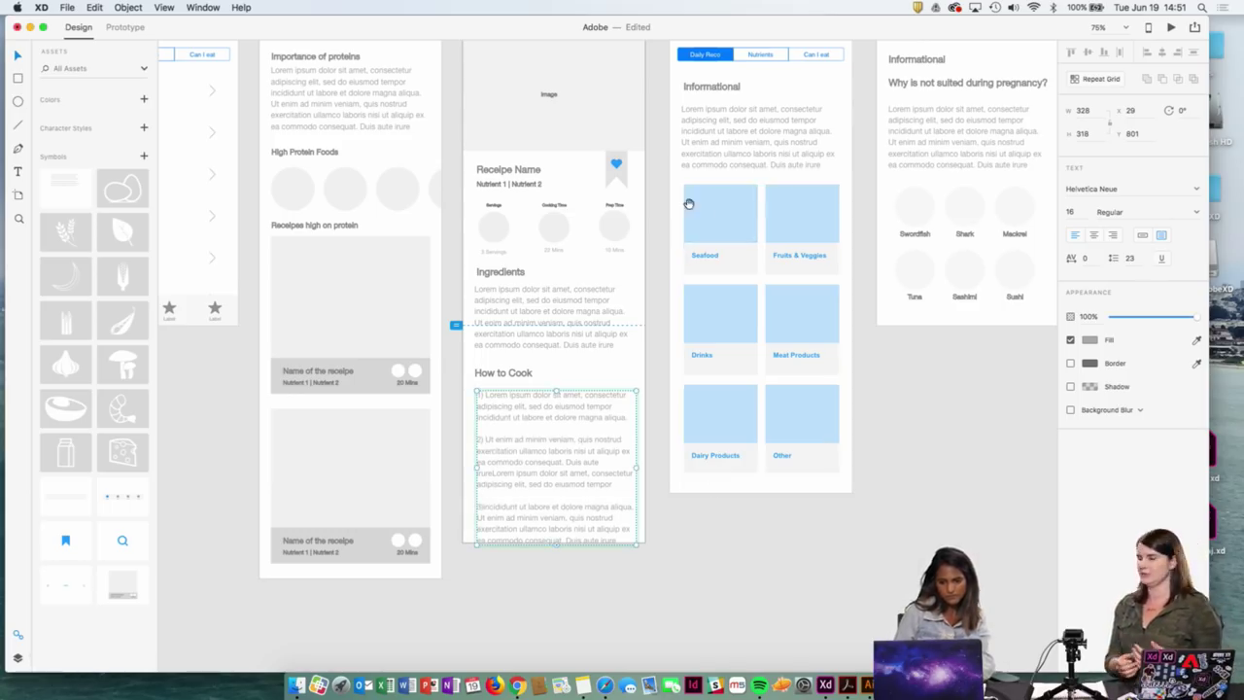
Extend the Nutrients_2 – 2 recipe artboard downwards to a height of 1188 to fit the cooking steps
scroll(680, 233, up, 3)
click(535, 61)
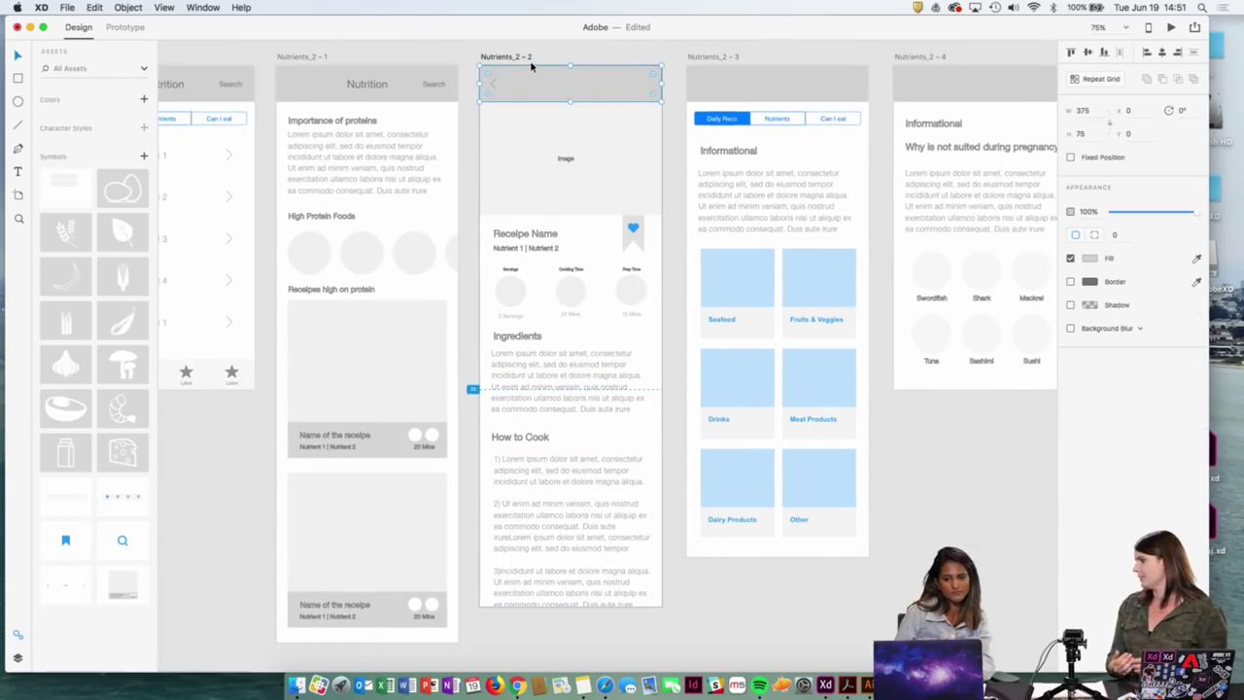
key(Escape)
scroll(583, 214, down, 2)
scroll(602, 253, up, 4)
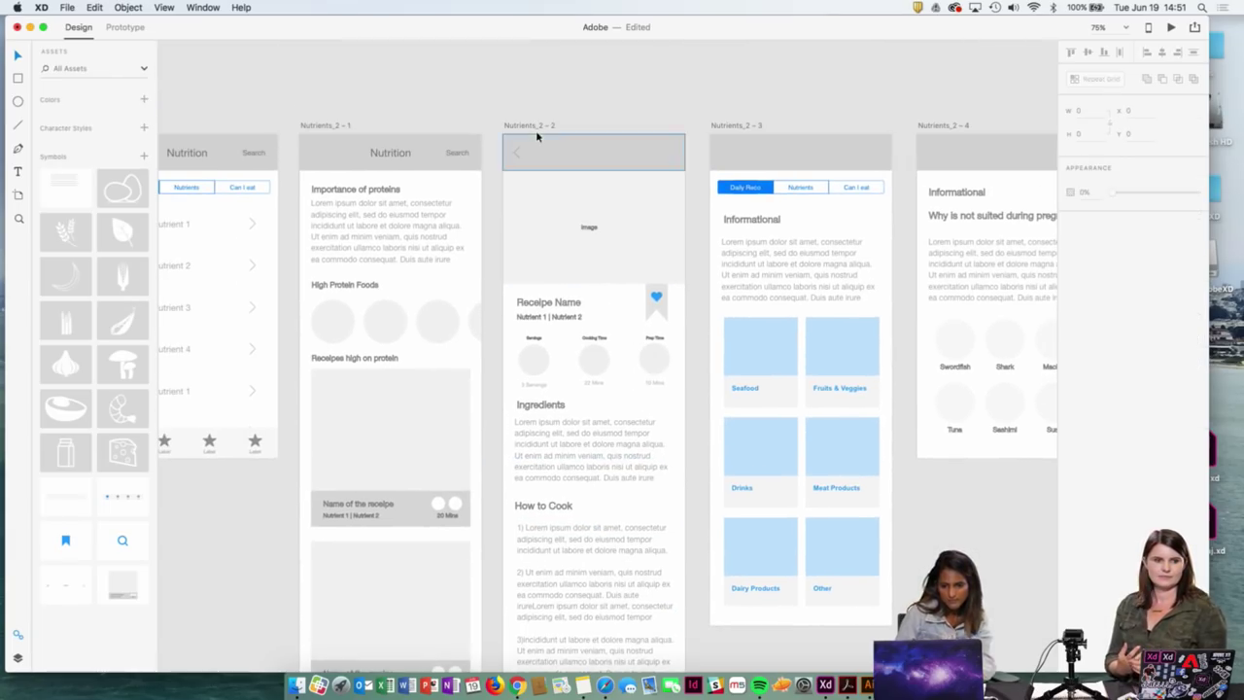
click(535, 130)
scroll(593, 292, down, 3)
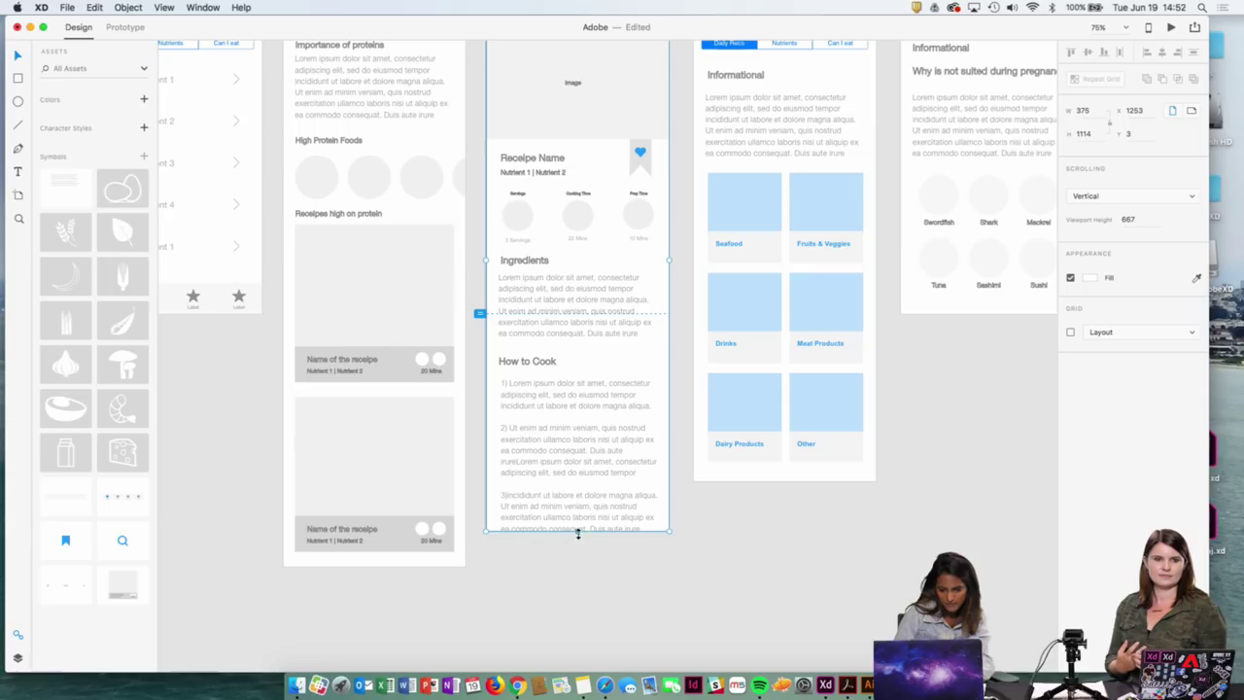
drag(577, 531, 575, 566)
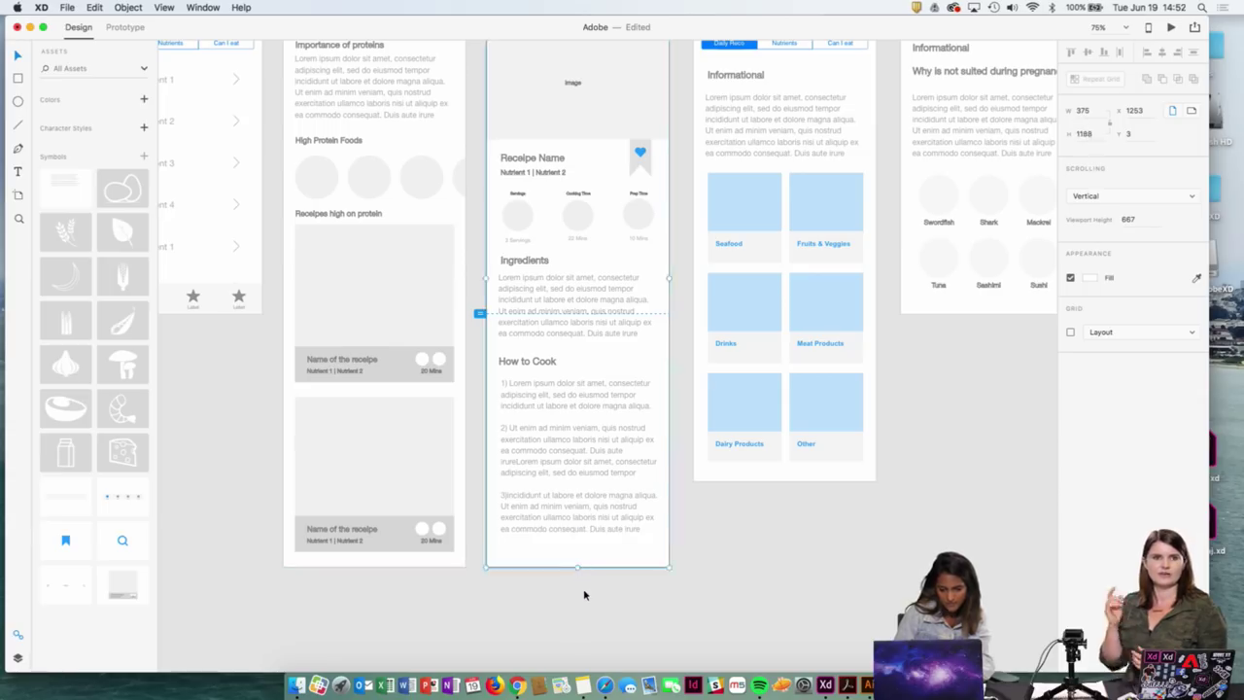
click(584, 595)
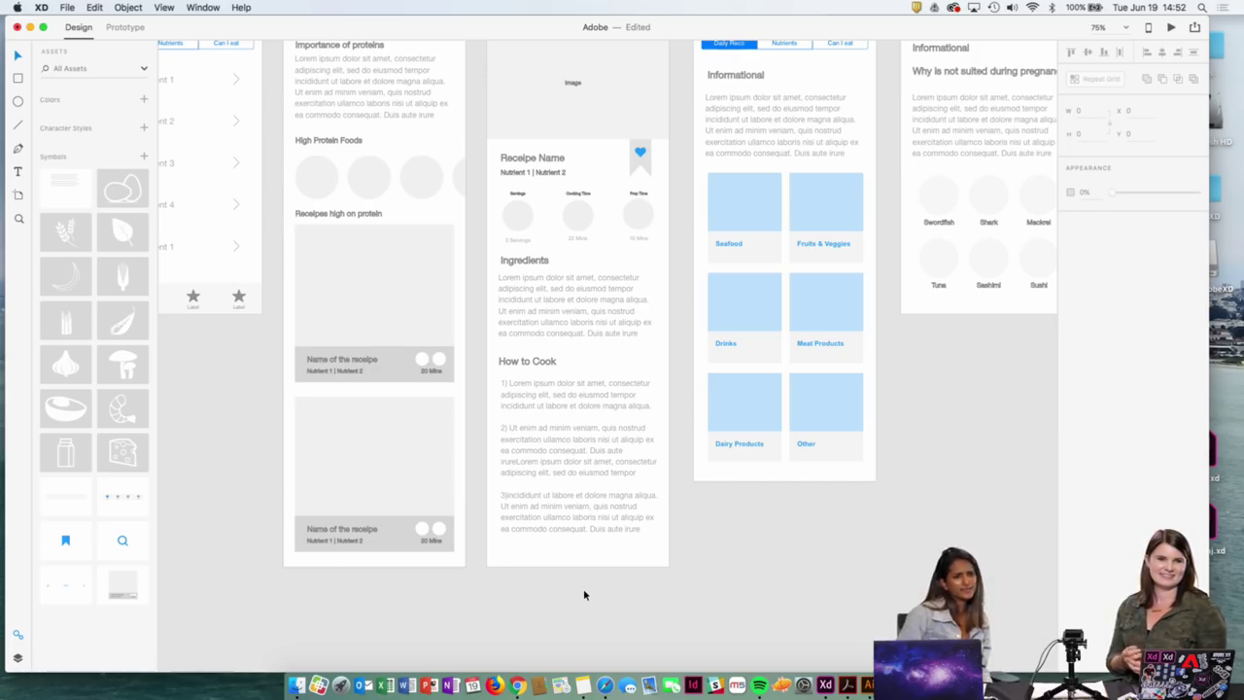
Review the set of nutrition wireframes, from the daily recommendations screen through to the foods unsuitable during pregnancy
key(super+minus)
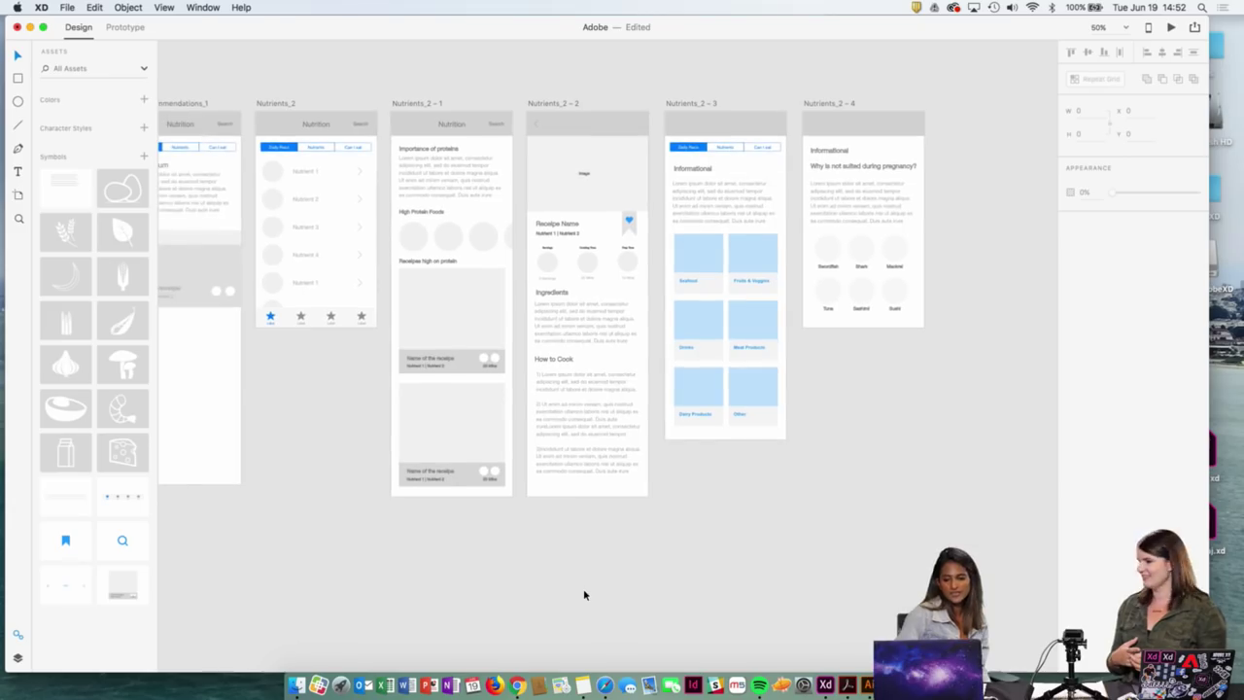
drag(569, 539, 541, 569)
key(super+equal)
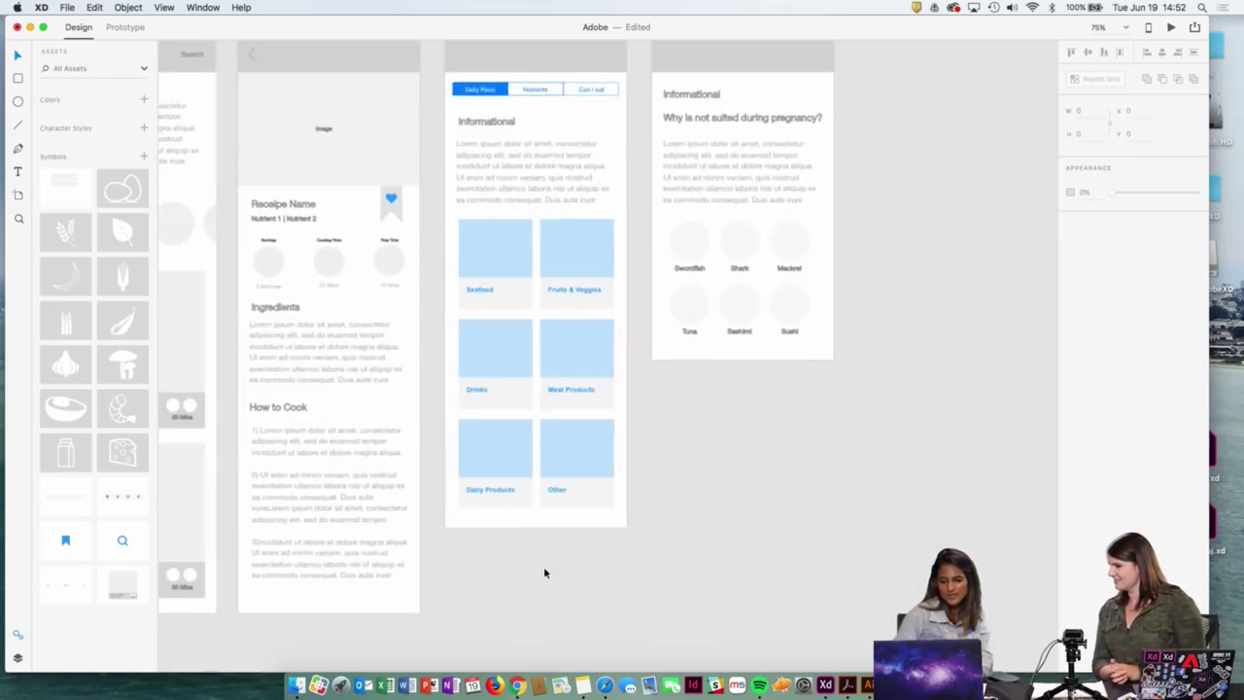
drag(647, 477, 618, 518)
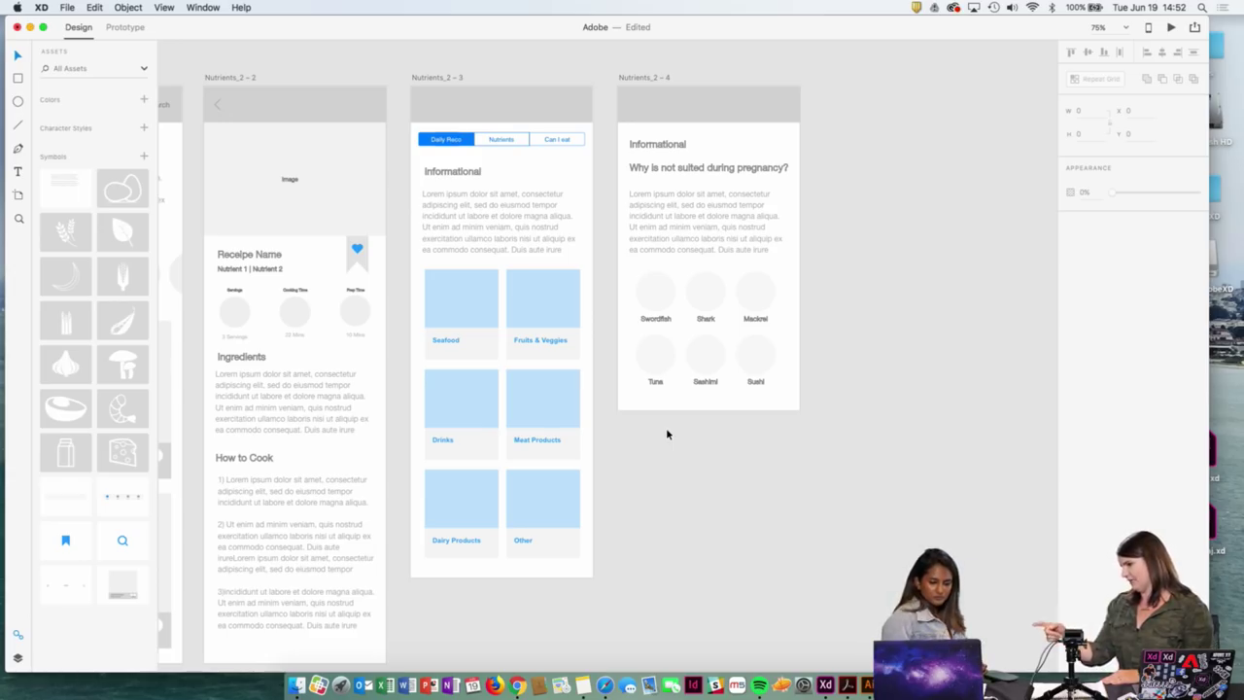
scroll(666, 433, left, 15)
scroll(666, 434, right, 10)
scroll(666, 434, up, 5)
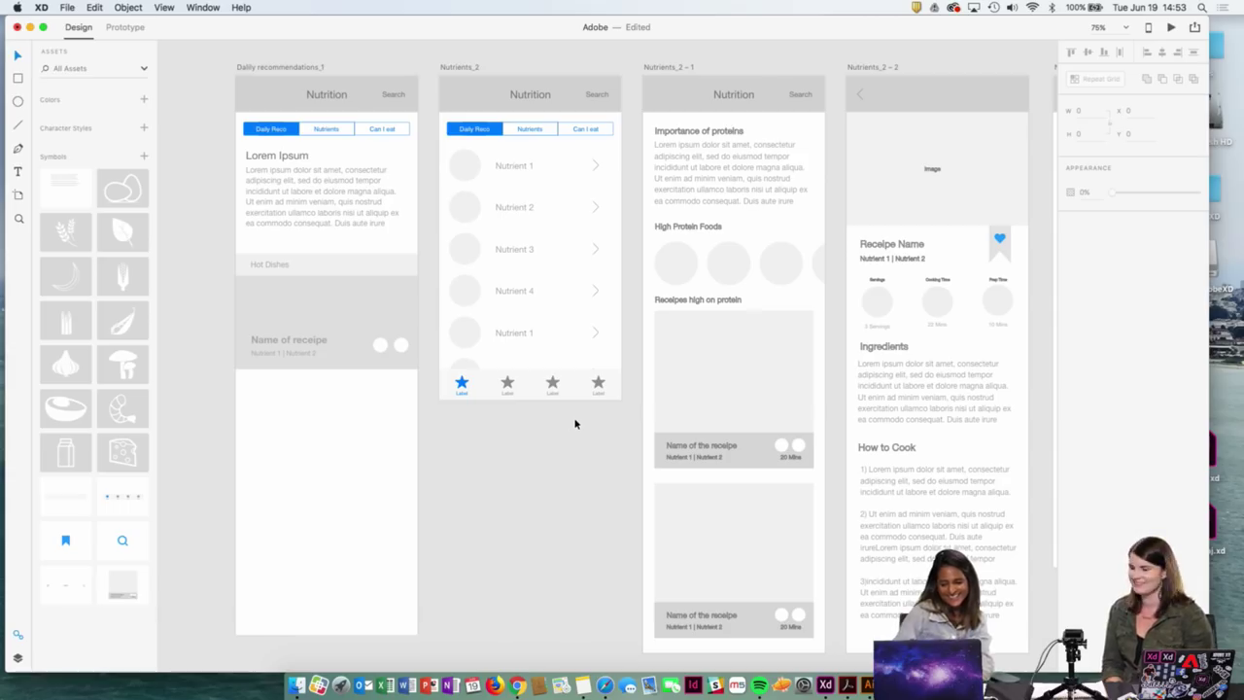
scroll(583, 421, right, 2)
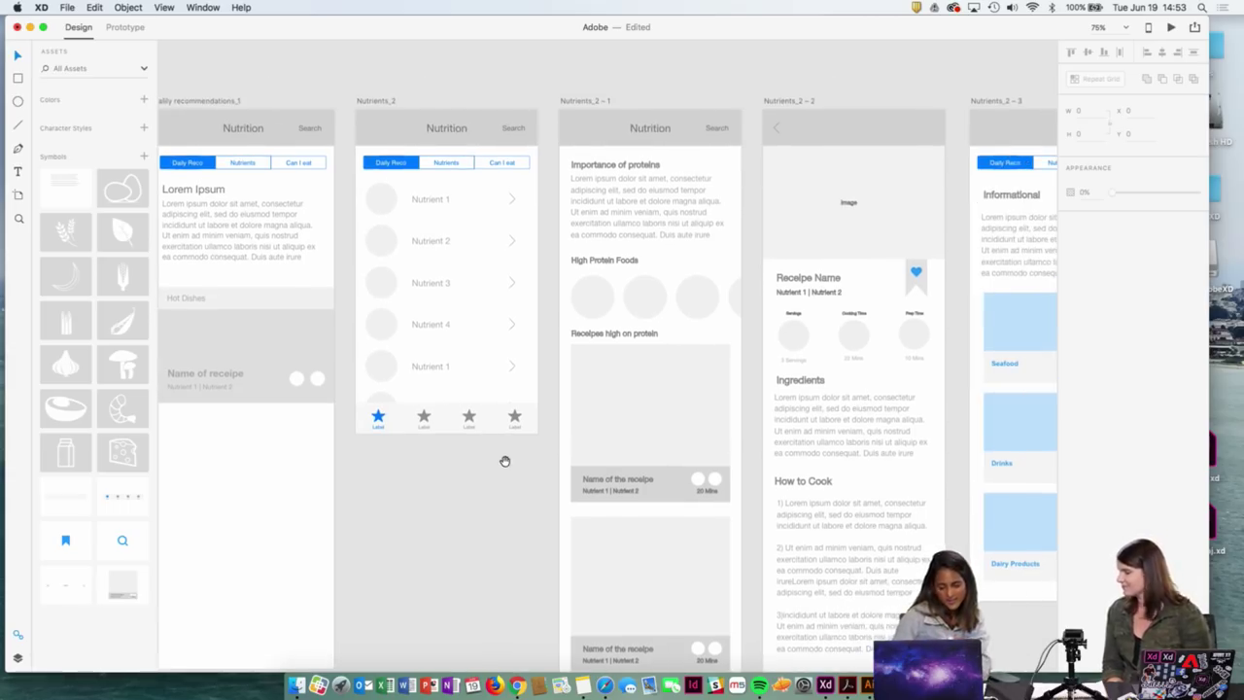
Move the star tab bar off the Nutrients_2 artboard onto the pasteboard just below it
click(471, 416)
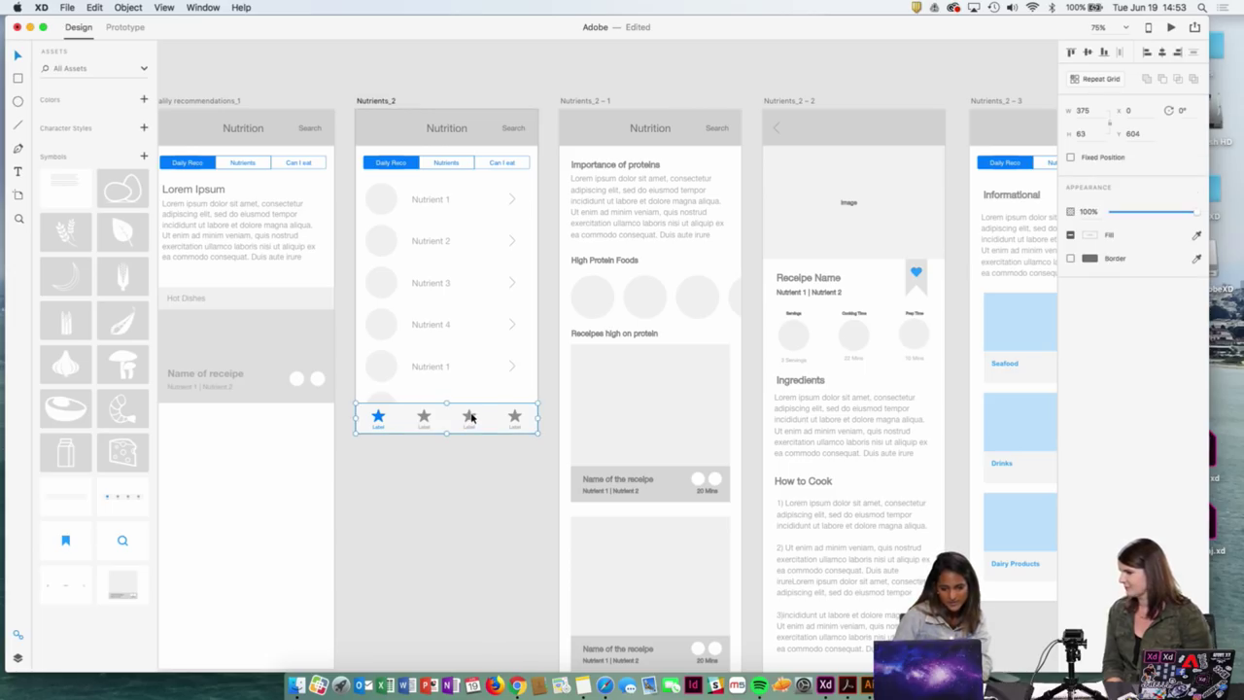
drag(471, 415, 472, 478)
click(472, 500)
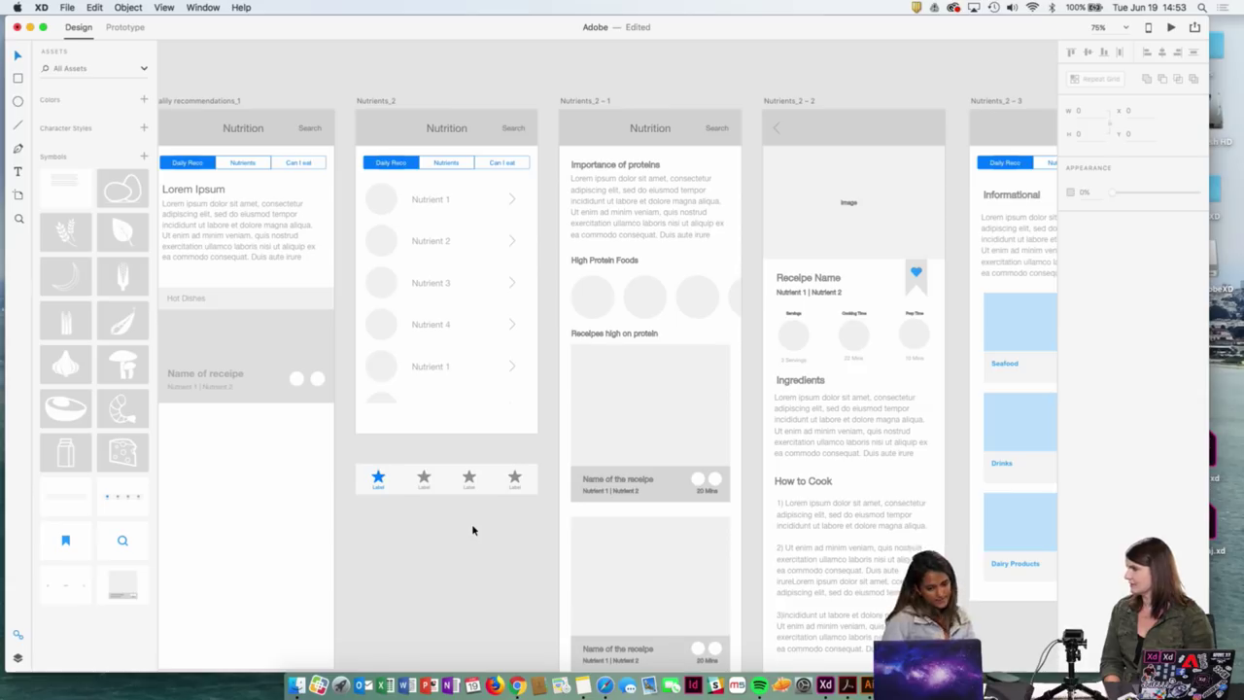
Compare the nutrient list, protein, recipe and food category artboards for how their layouts and lengths match
scroll(472, 529, left, 2)
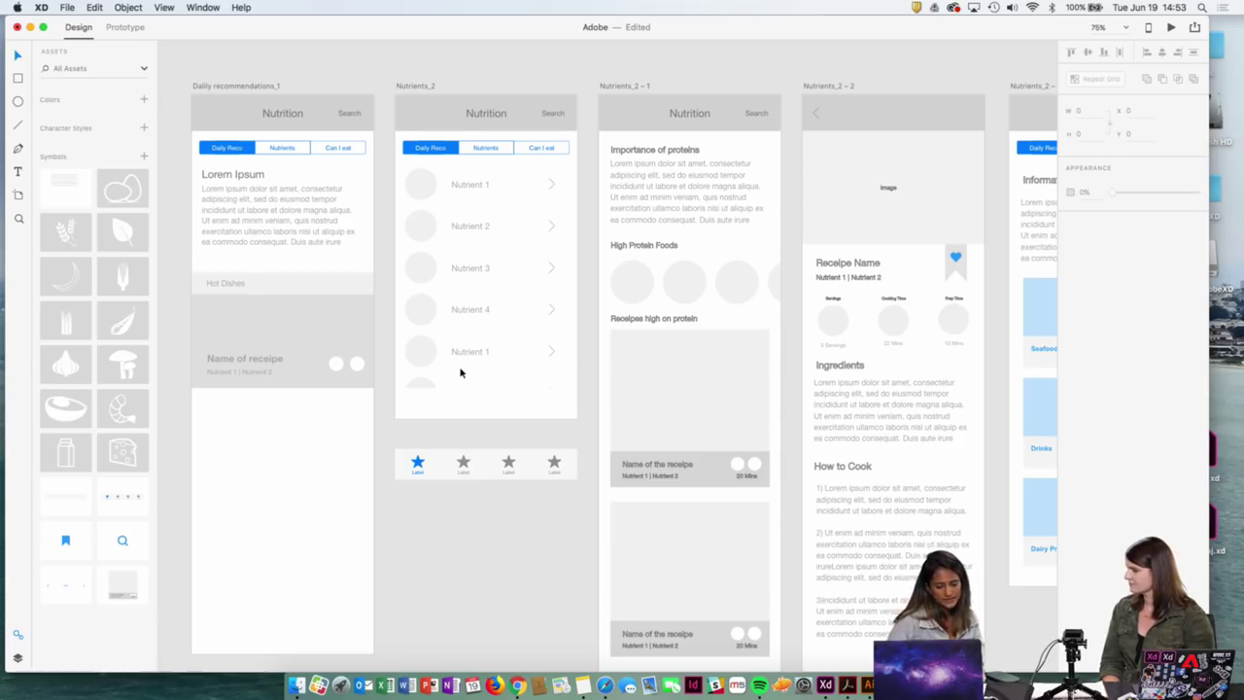
scroll(453, 377, right, 3)
scroll(453, 378, down, 1)
scroll(454, 377, right, 3)
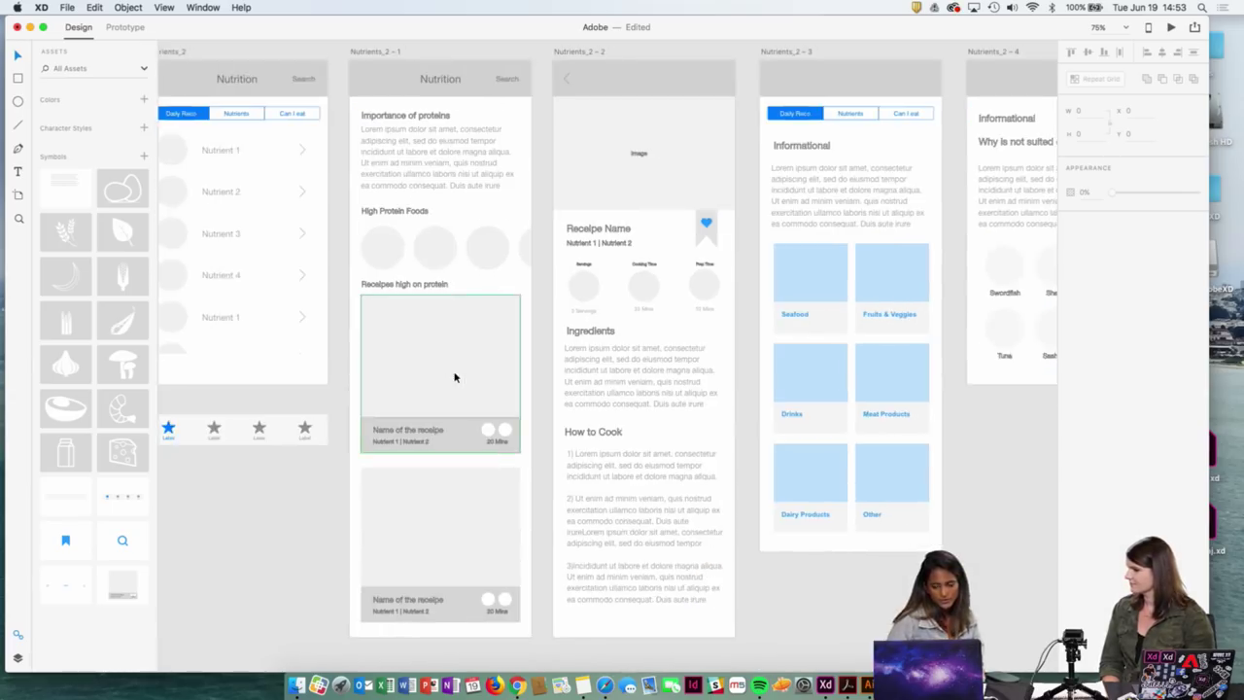
scroll(222, 425, right, 5)
scroll(222, 425, left, 4)
scroll(222, 425, up, 1)
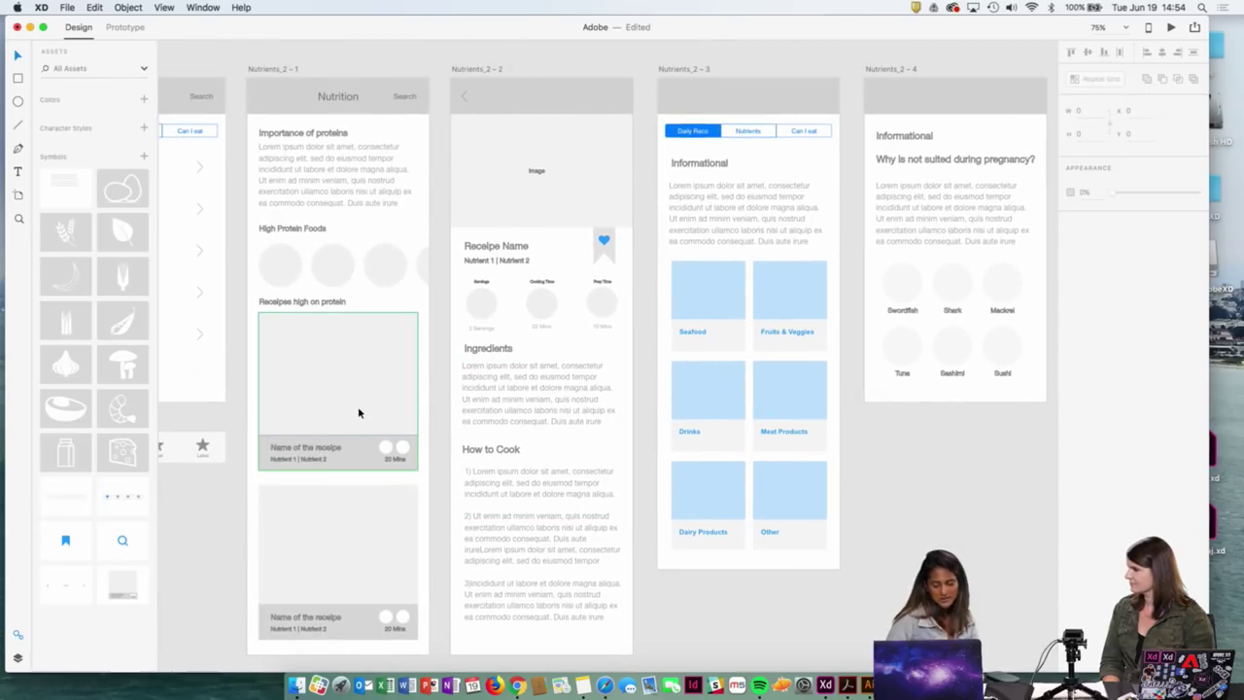
scroll(357, 408, left, 2)
scroll(358, 408, up, 1)
scroll(357, 413, left, 4)
scroll(358, 413, up, 2)
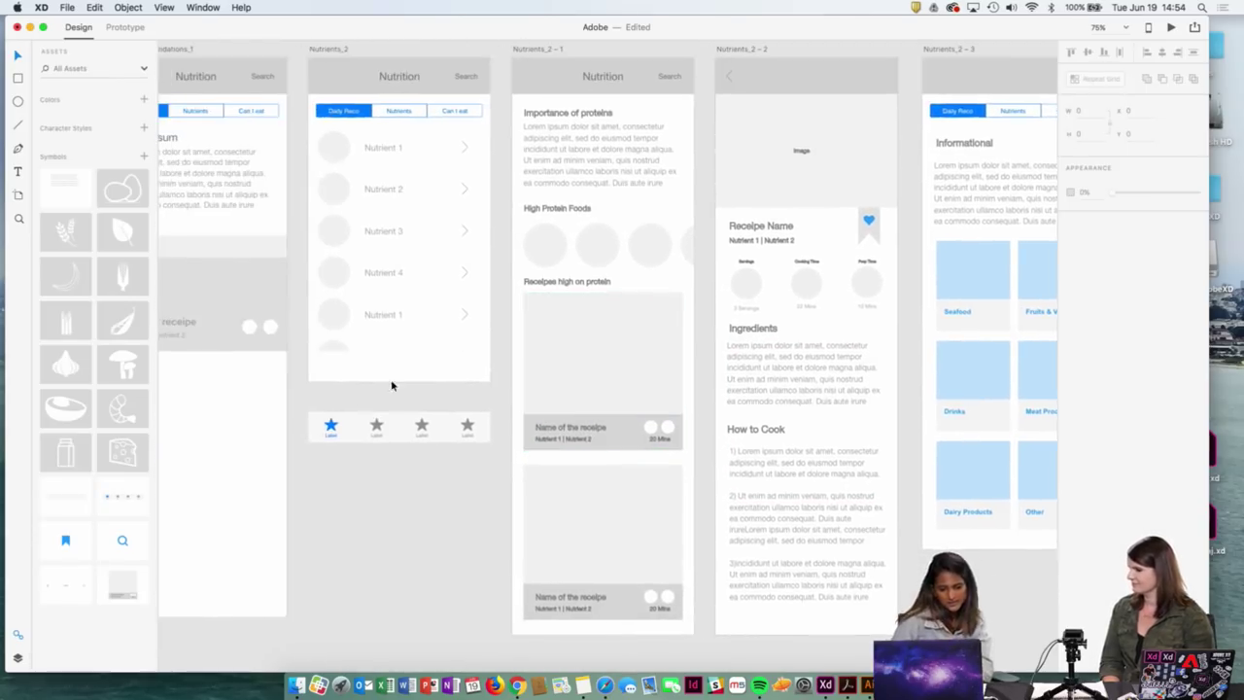
Move the detached star tab bar further down to about Y 843, leaving room to lengthen the Nutrients_2 artboard
click(391, 420)
drag(390, 420, 391, 475)
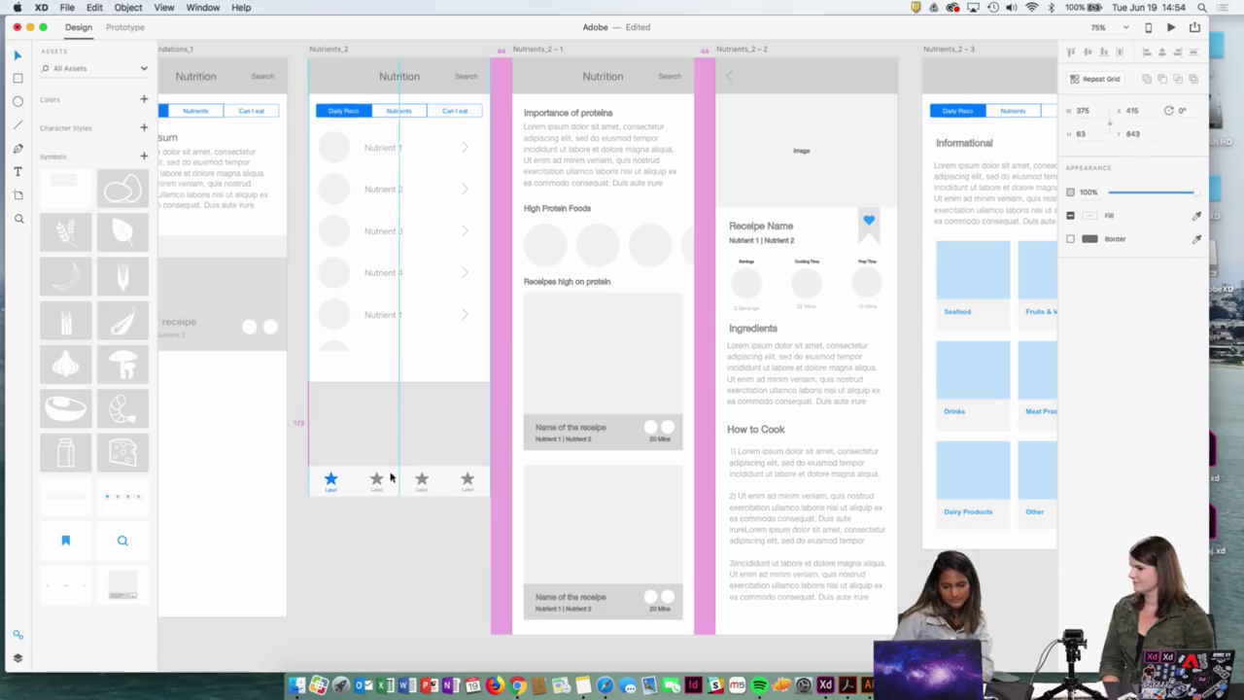
key(Escape)
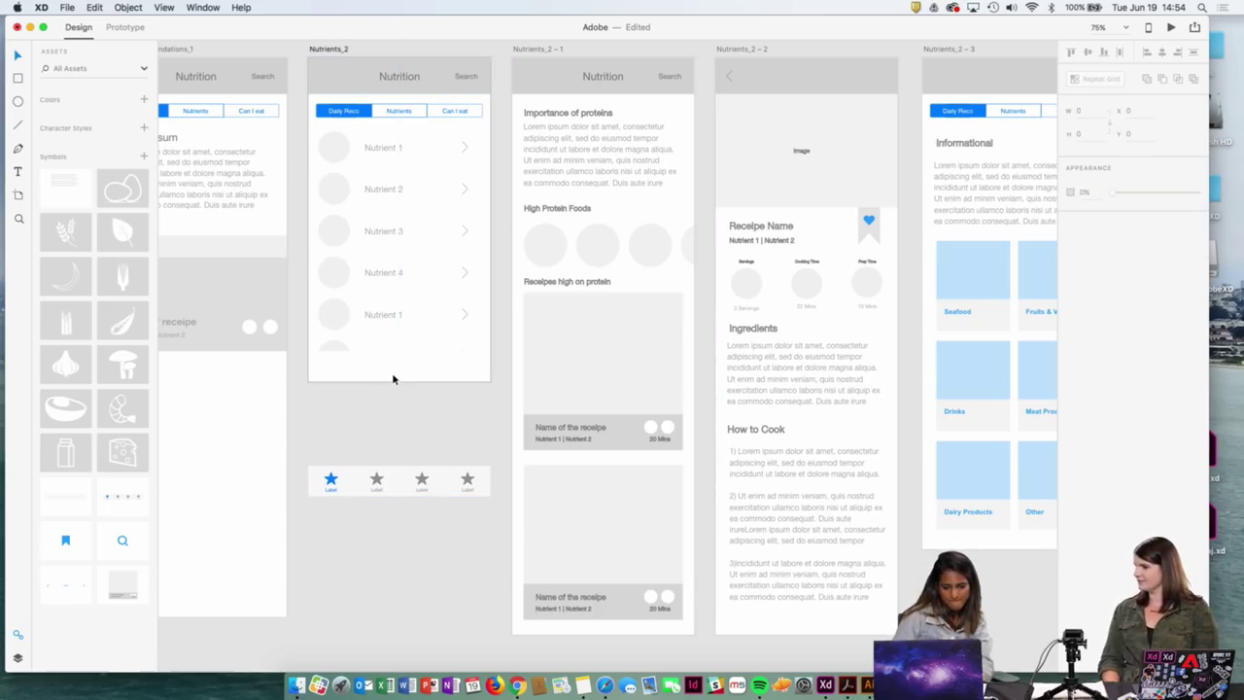
Extend the Nutrients_2 artboard to a height of 792 and stretch its nutrient repeat grid down to a height of 641
click(333, 60)
click(333, 48)
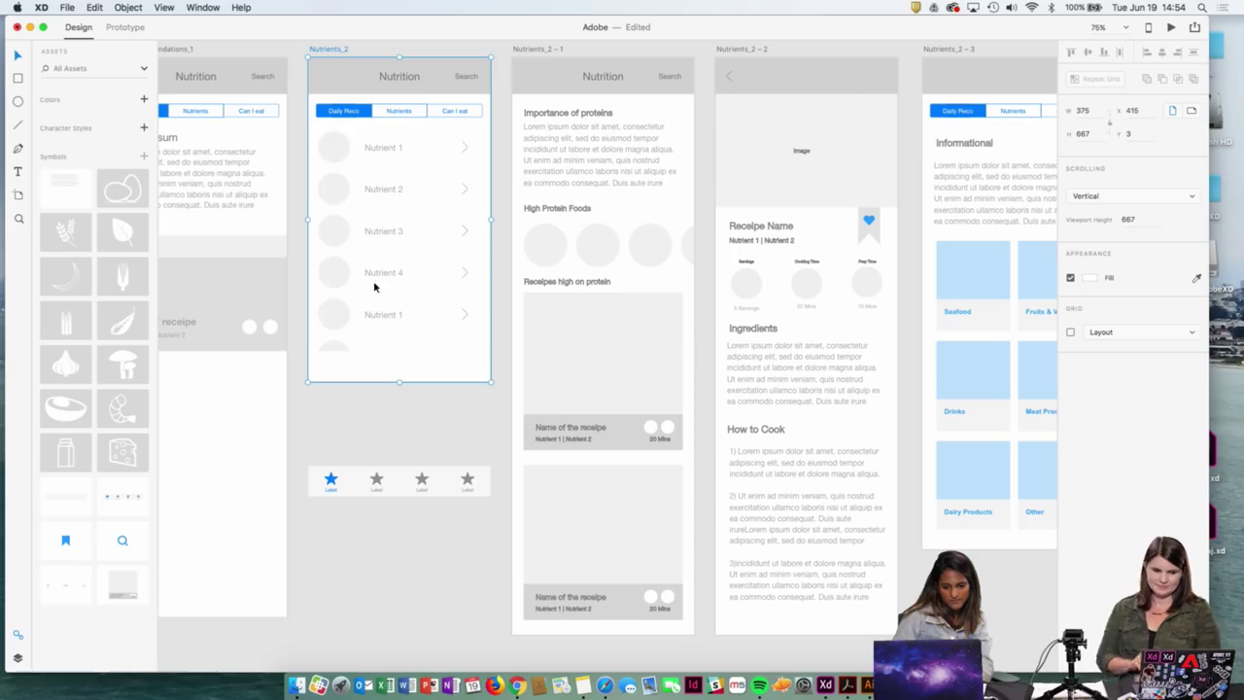
click(401, 389)
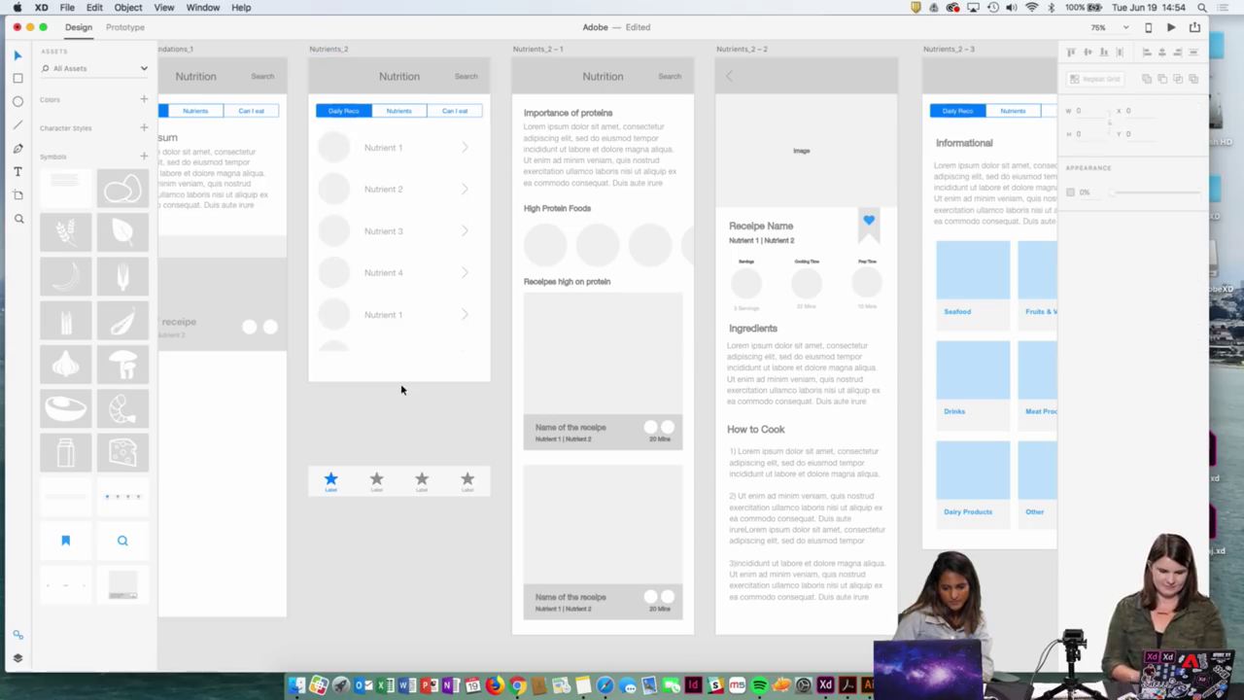
click(331, 48)
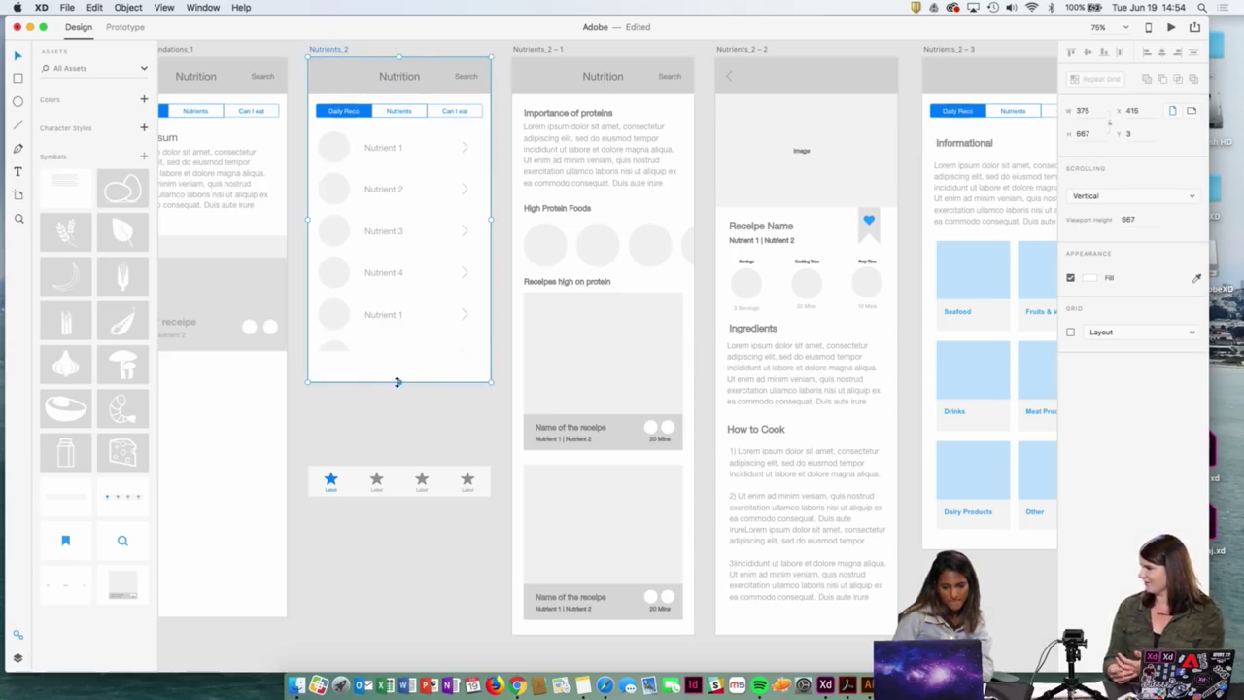
drag(400, 381, 402, 443)
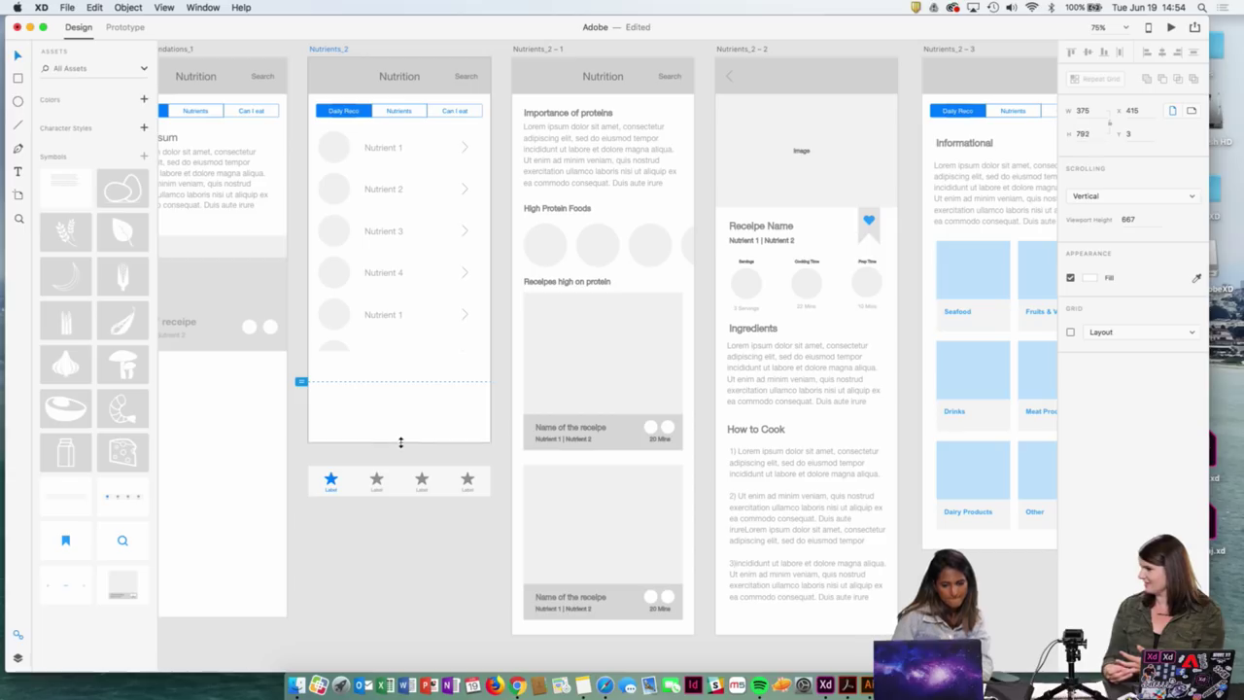
click(399, 325)
drag(393, 351, 409, 444)
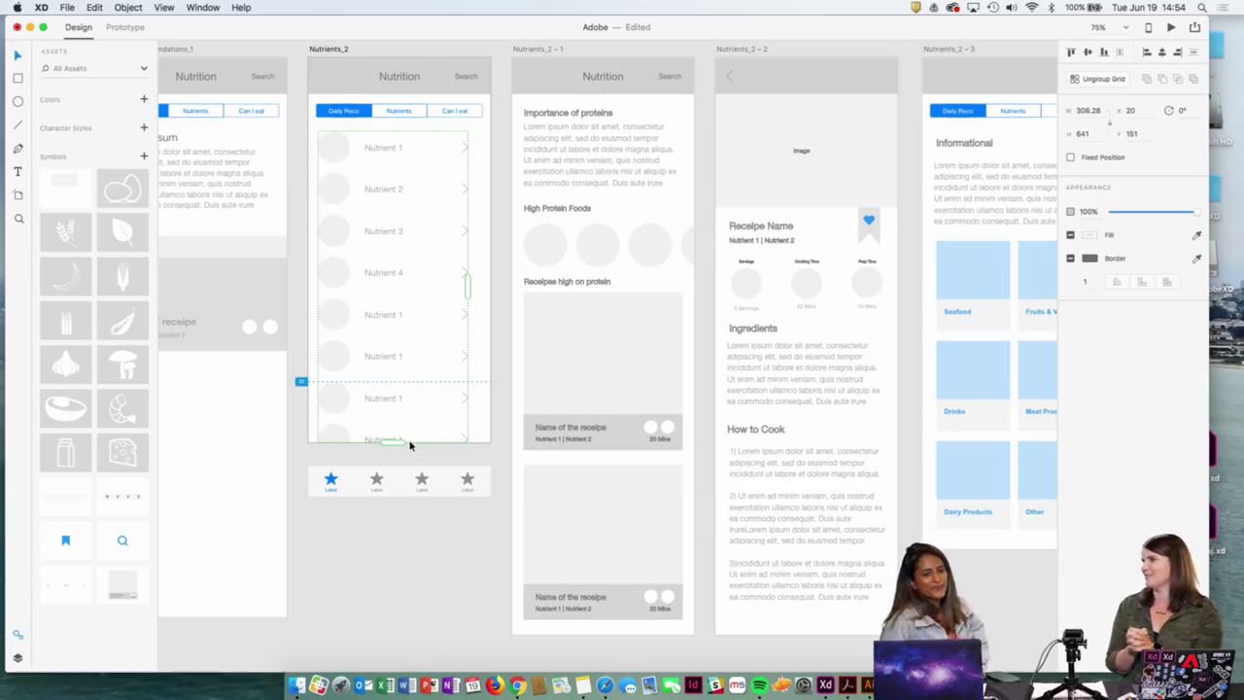